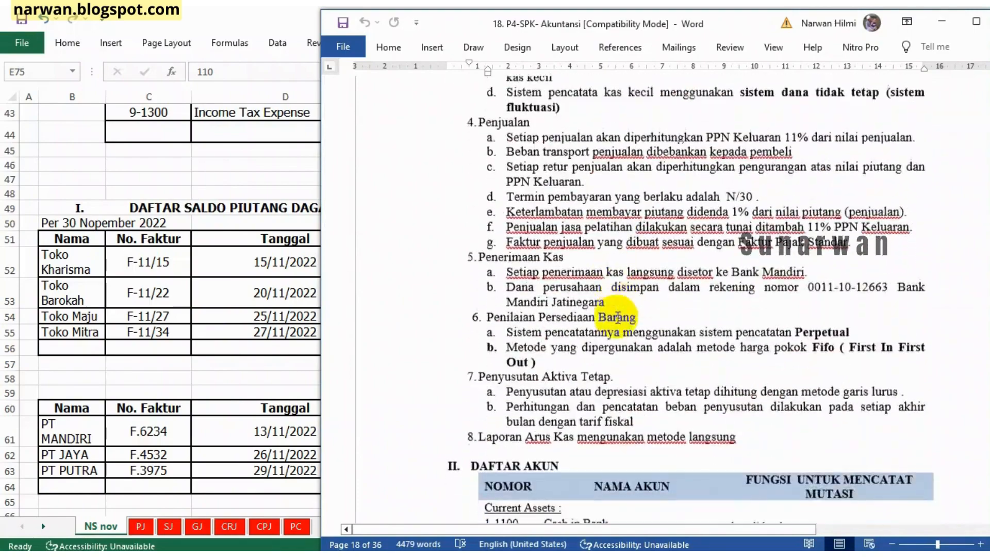
Examine the customer and supplier lists and the November 2022 receivable and payable balance tables in the Word case document.
{"action": "scroll", "coordinate": [618, 317], "scroll_direction": "down", "scroll_amount": 15}
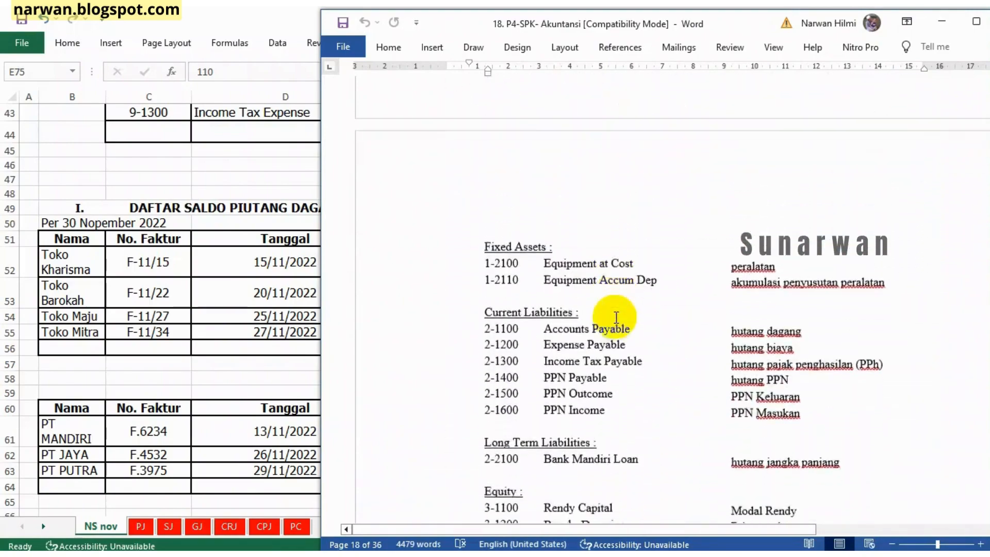
{"action": "scroll", "coordinate": [614, 316], "scroll_direction": "down", "scroll_amount": 12}
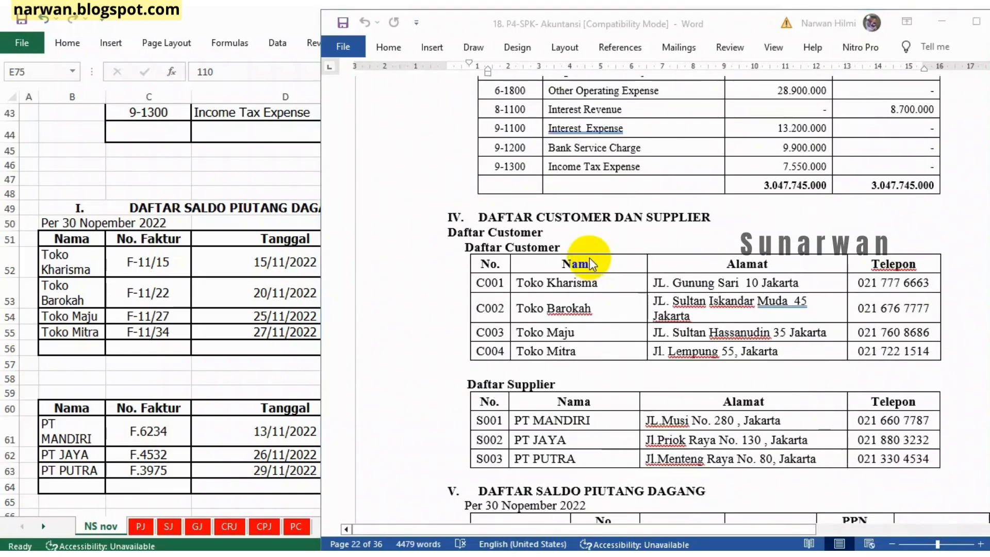
{"action": "scroll", "coordinate": [589, 263], "scroll_direction": "down", "scroll_amount": 5}
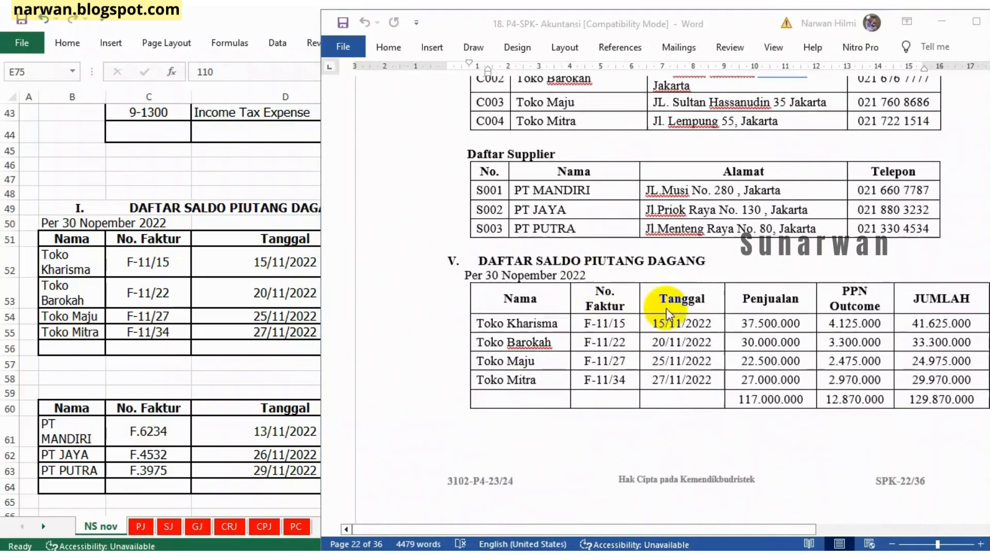
{"action": "scroll", "coordinate": [668, 342], "scroll_direction": "down", "scroll_amount": 3}
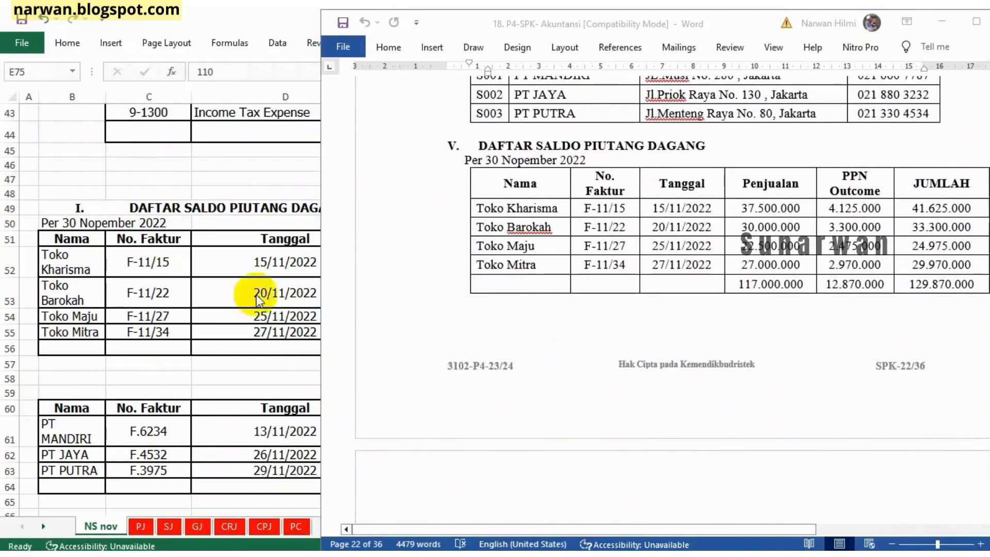
{"action": "scroll", "coordinate": [447, 318], "scroll_direction": "down", "scroll_amount": 7}
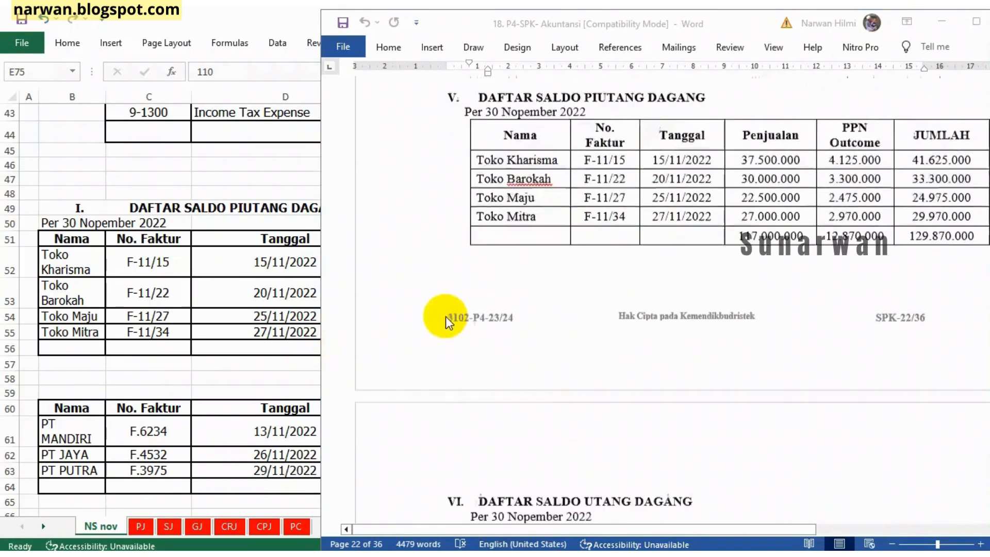
{"action": "scroll", "coordinate": [492, 353], "scroll_direction": "down", "scroll_amount": 1}
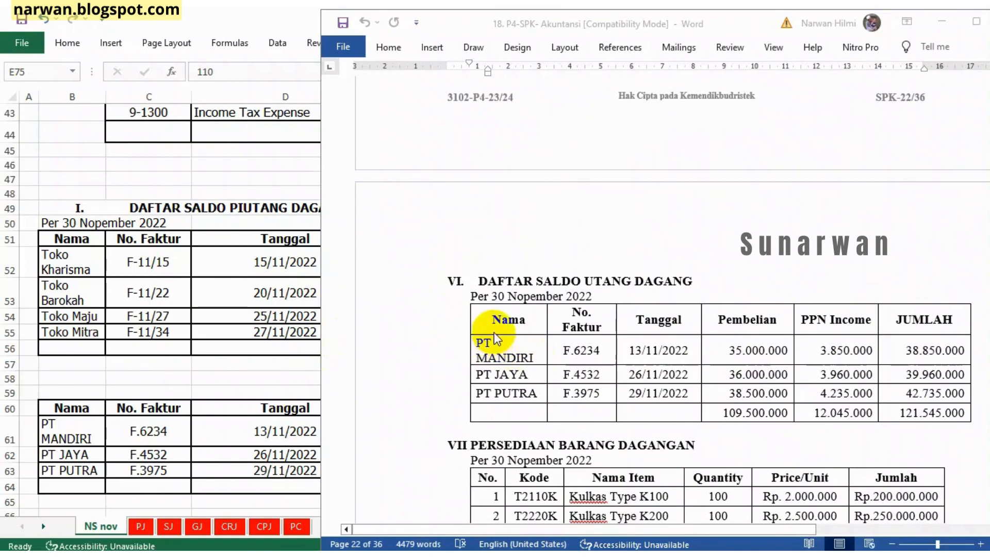
{"action": "left_click", "coordinate": [490, 343]}
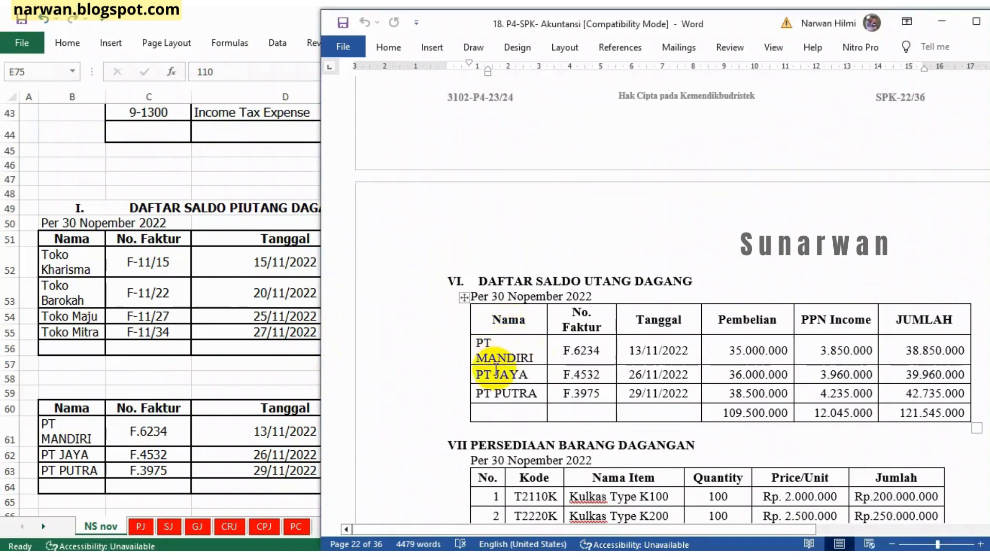
{"action": "scroll", "coordinate": [495, 351], "scroll_direction": "up", "scroll_amount": 1}
{"action": "scroll", "coordinate": [496, 321], "scroll_direction": "up", "scroll_amount": 3}
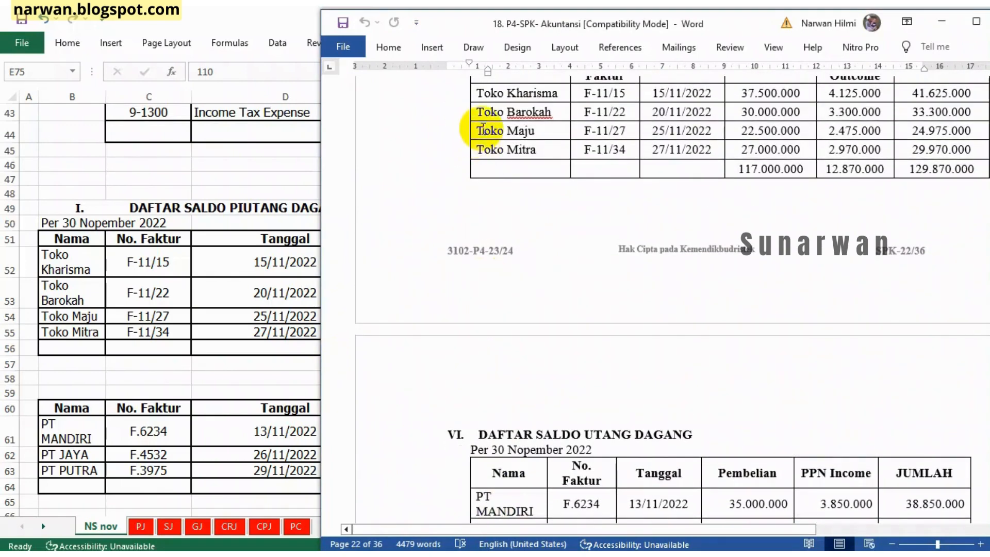
{"action": "left_click", "coordinate": [483, 130]}
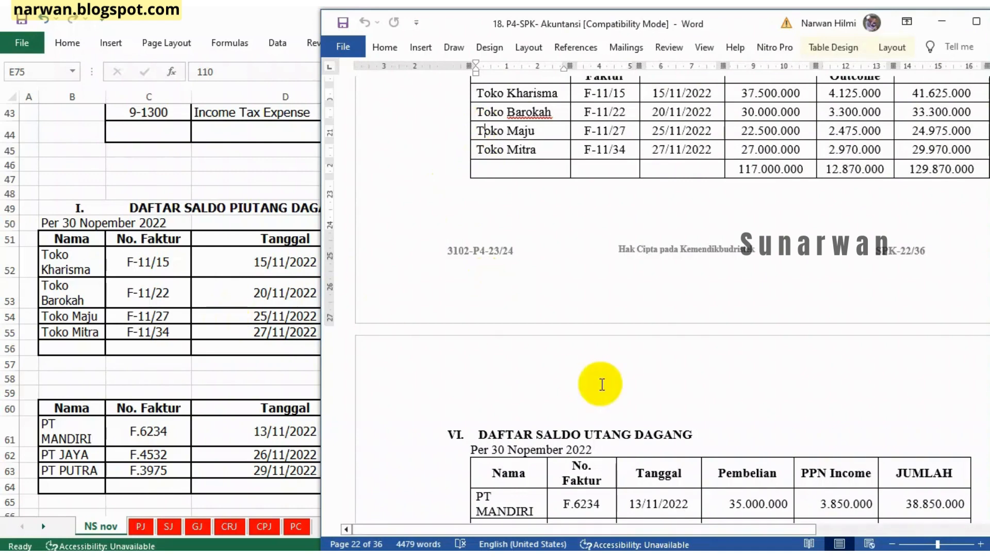
Switch to the Excel workbook and inspect the formula behind Toko Kharisma's opening balance on the SLAR sheet.
{"action": "left_click", "coordinate": [242, 378]}
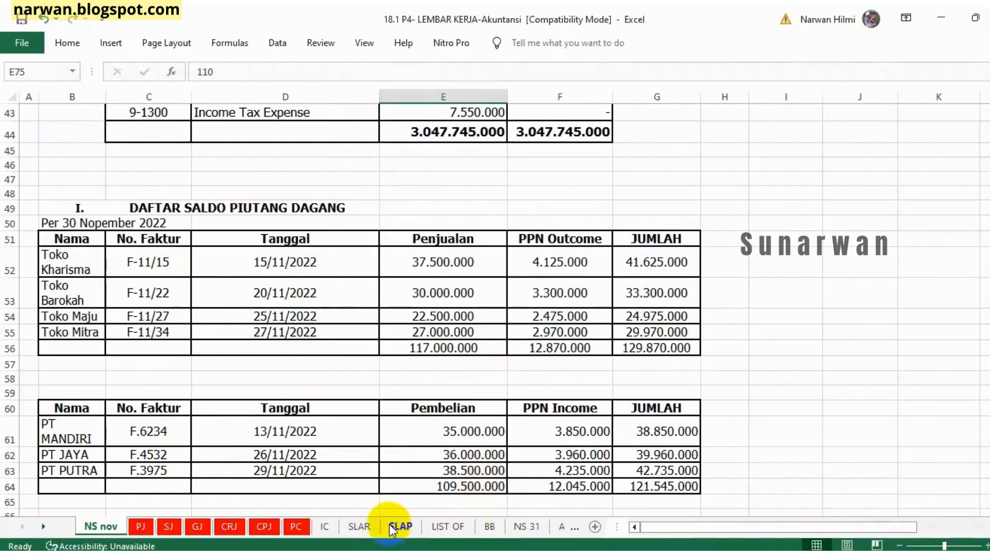
{"action": "left_click", "coordinate": [357, 527]}
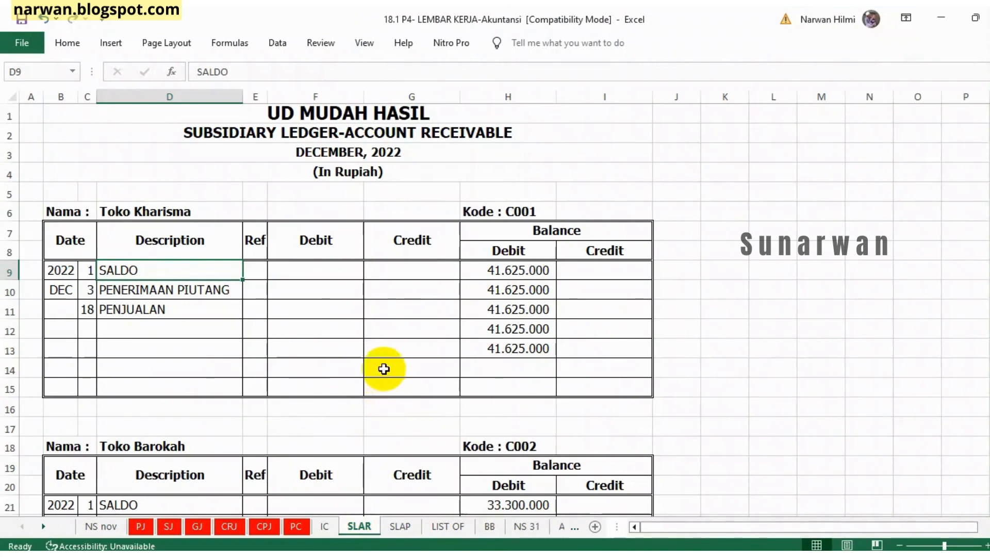
{"action": "left_click", "coordinate": [517, 272]}
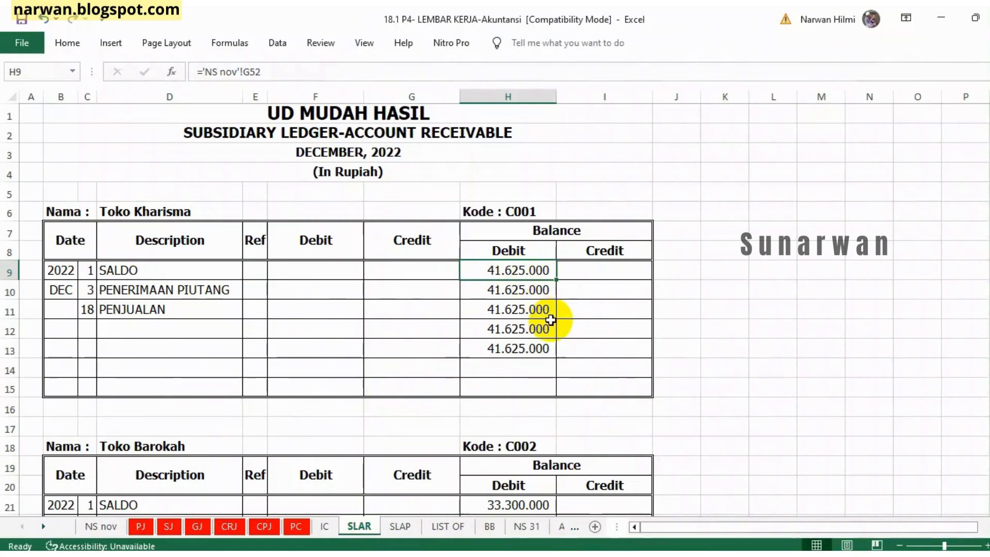
Narrow column A on the NS nov sheet and check Toko Kharisma's receivable total in cell G52.
{"action": "left_click", "coordinate": [100, 526]}
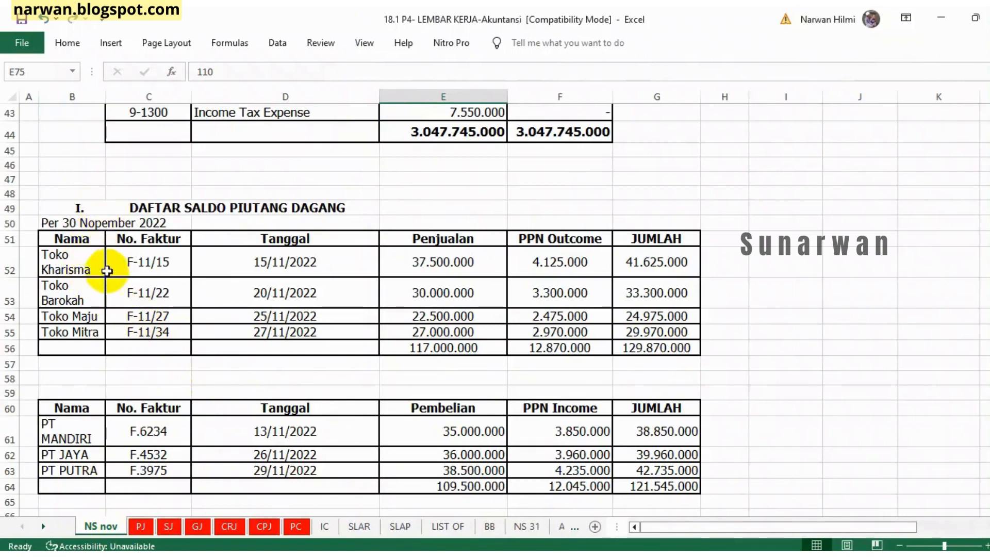
{"action": "left_click_drag", "start_coordinate": [38, 96], "coordinate": [28, 98]}
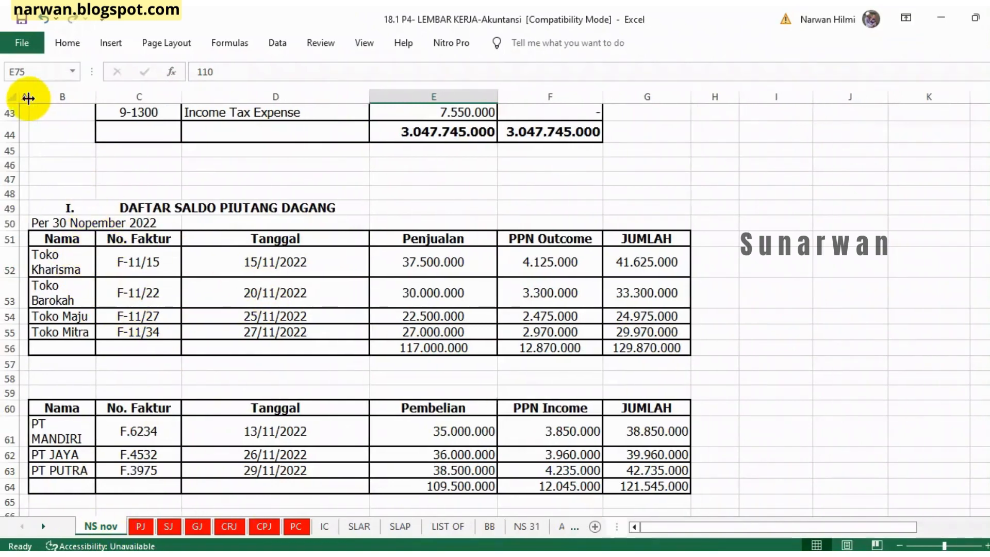
{"action": "left_click", "coordinate": [647, 264]}
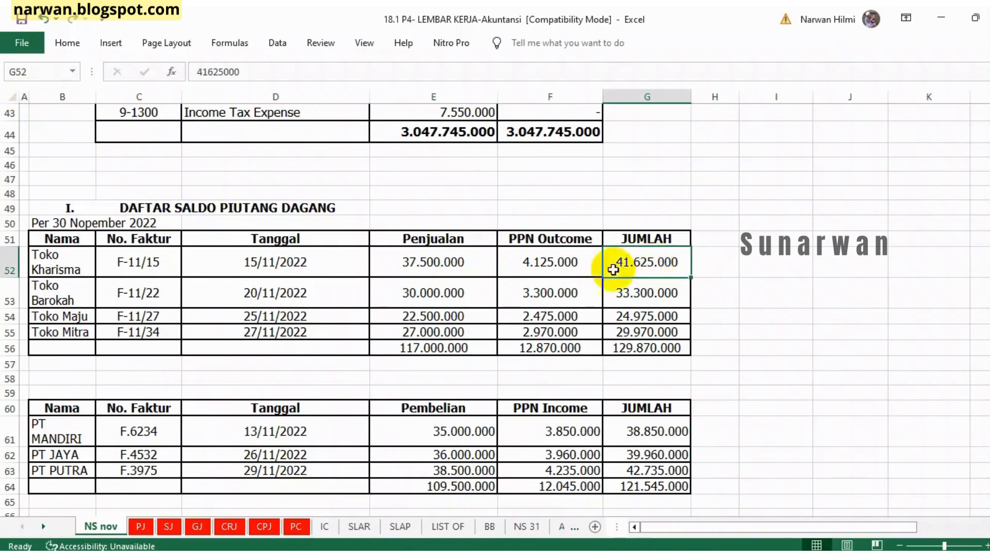
Link the credit of Toko Kharisma's 3 December PENERIMAAN PIUTANG row on the SLAR sheet to the cash receipts journal with =CRJ!J9.
{"action": "left_click", "coordinate": [363, 531]}
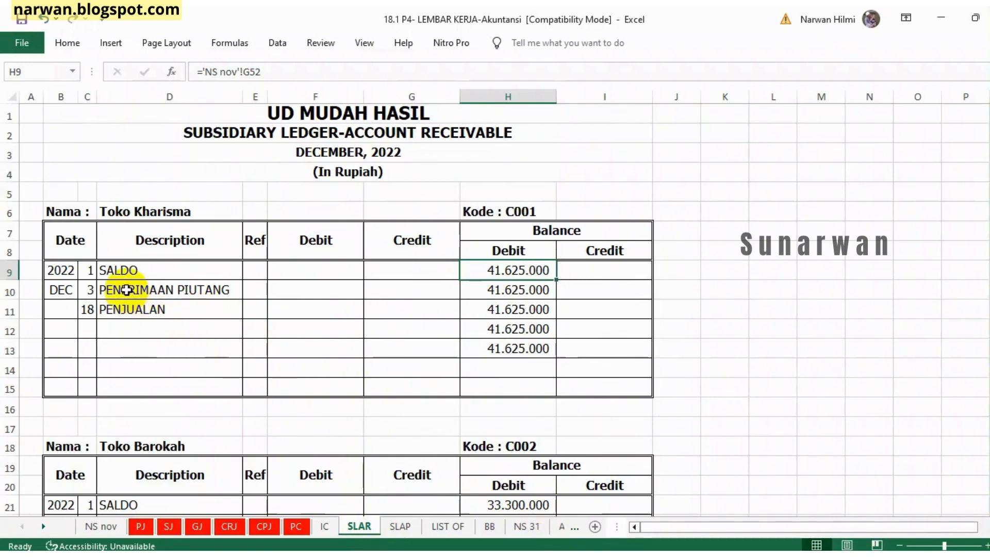
{"action": "left_click", "coordinate": [127, 289]}
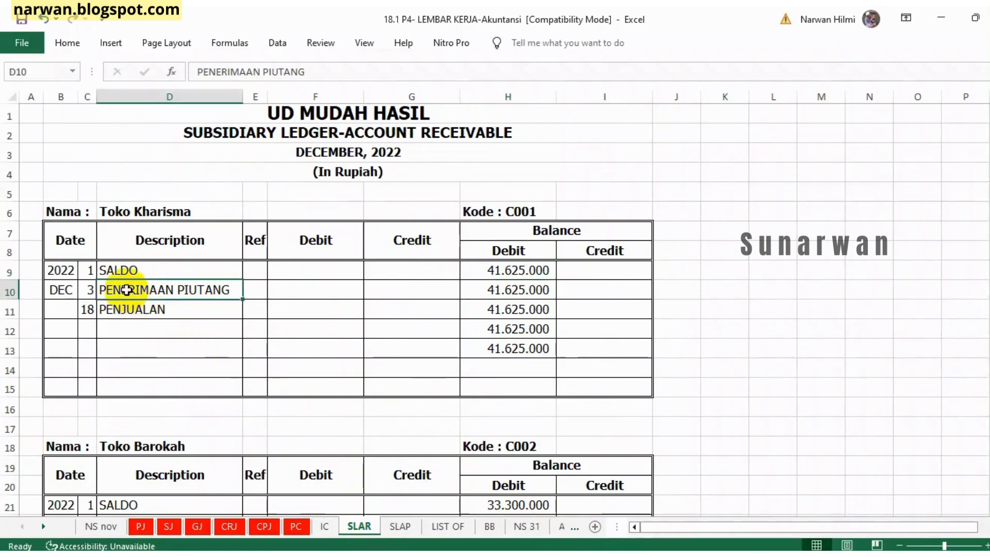
{"action": "scroll", "coordinate": [148, 255], "scroll_direction": "down", "scroll_amount": 1}
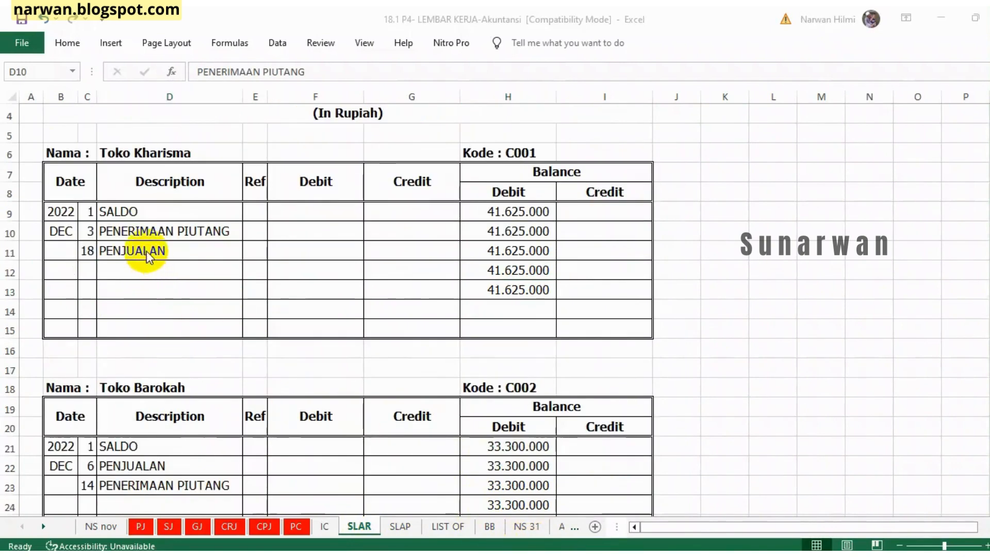
{"action": "left_click", "coordinate": [144, 228]}
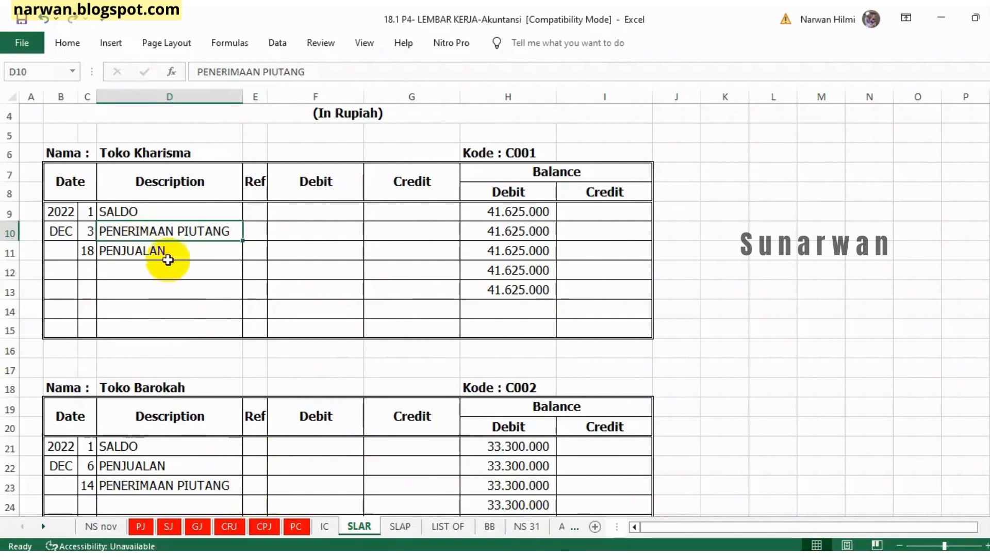
{"action": "left_click", "coordinate": [230, 526]}
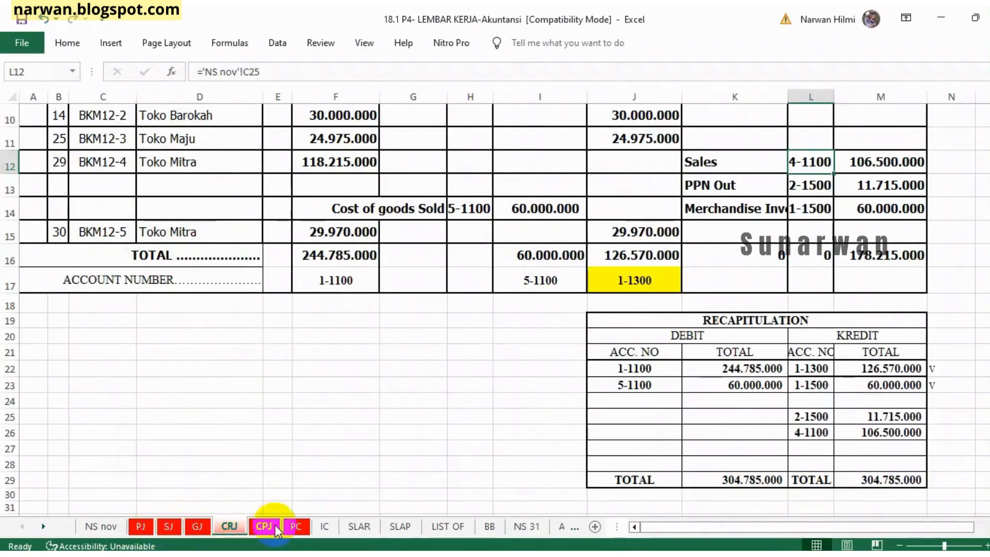
{"action": "left_click", "coordinate": [358, 527]}
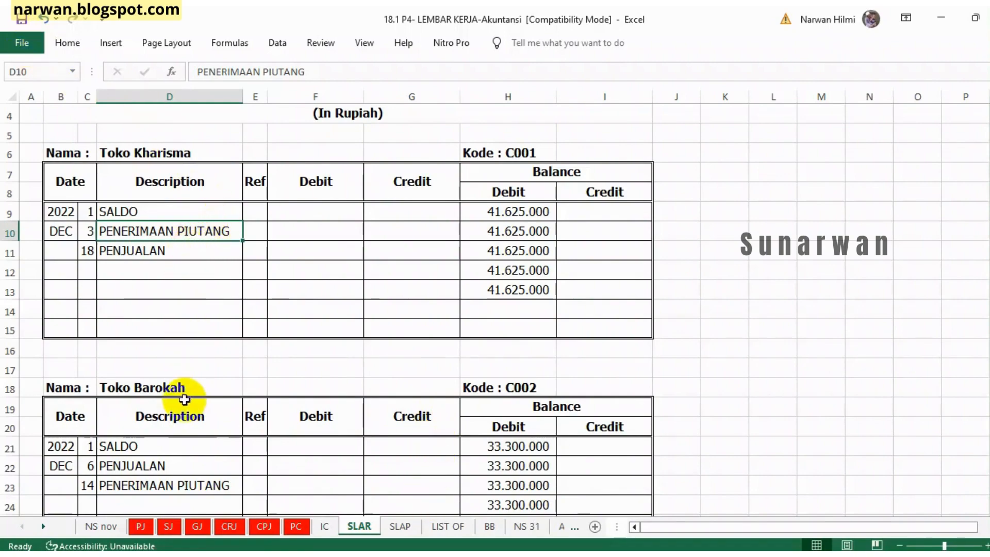
{"action": "left_click", "coordinate": [228, 527]}
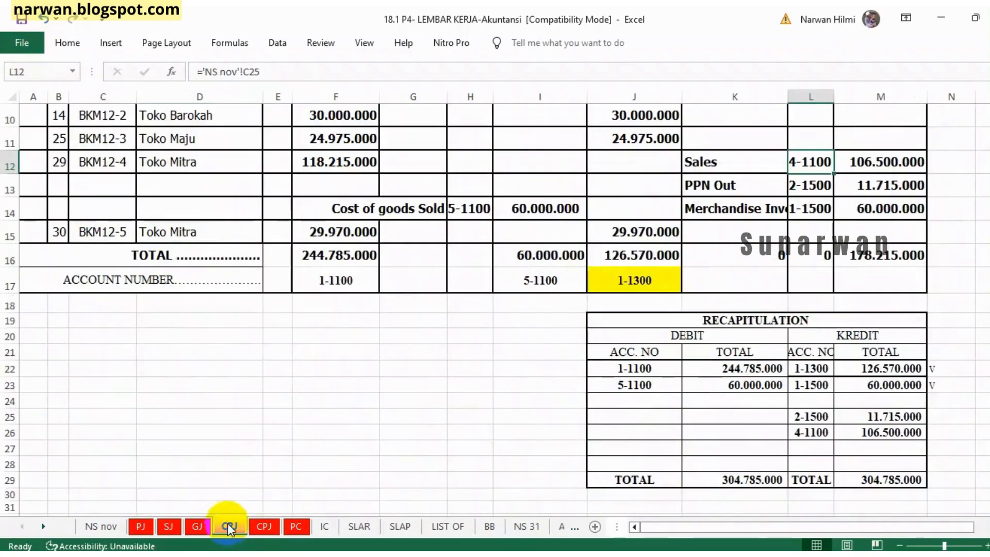
{"action": "scroll", "coordinate": [356, 387], "scroll_direction": "up", "scroll_amount": 2}
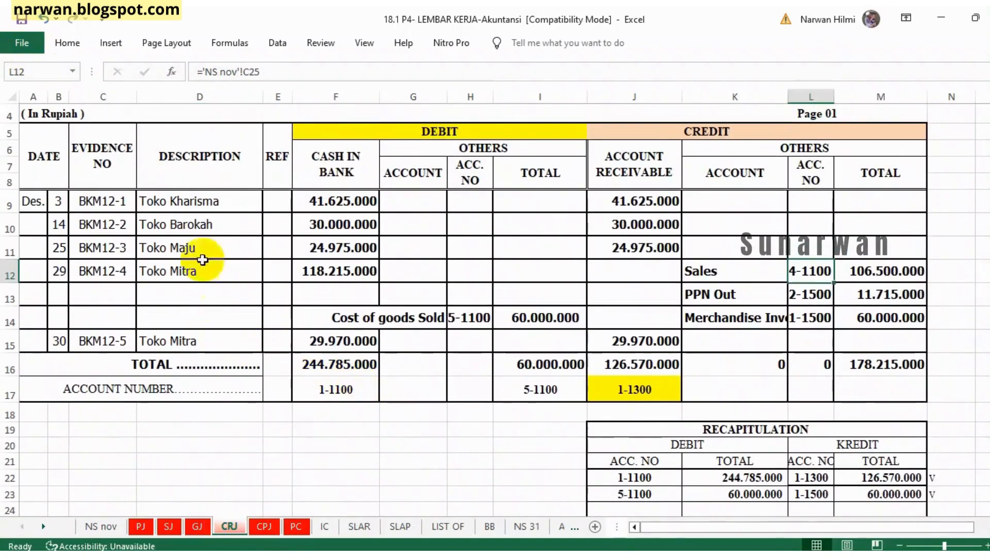
{"action": "left_click", "coordinate": [320, 202]}
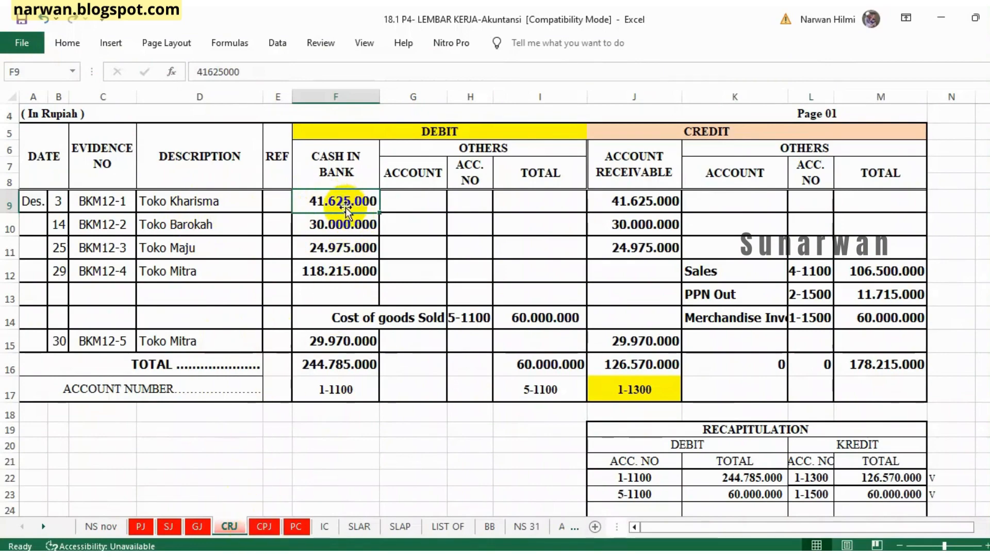
{"action": "left_click", "coordinate": [356, 527]}
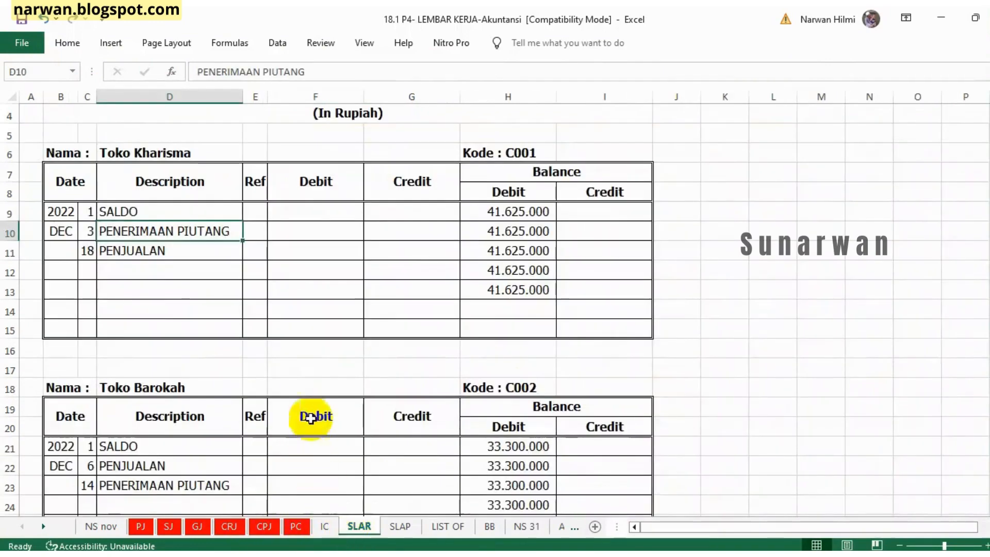
{"action": "left_click", "coordinate": [45, 22]}
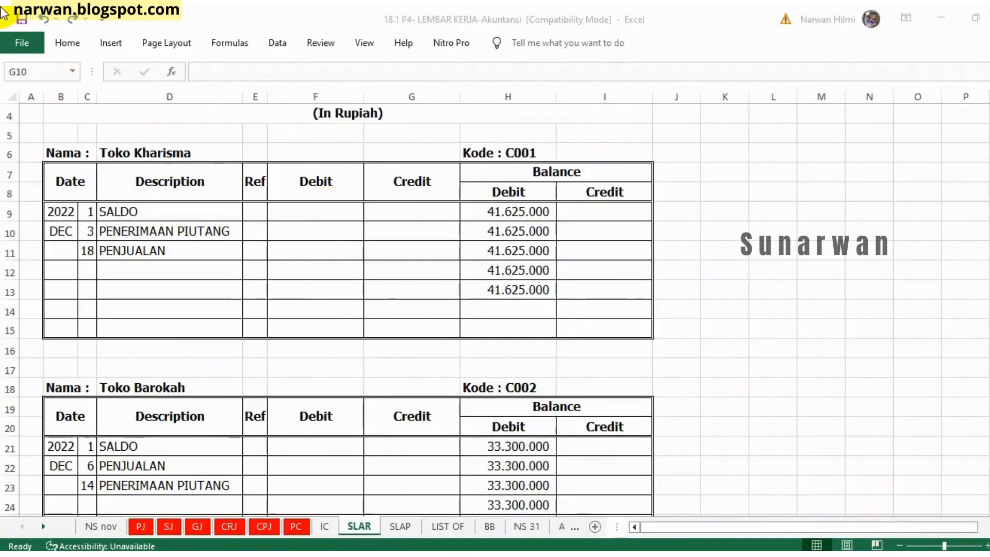
{"action": "left_click", "coordinate": [44, 19]}
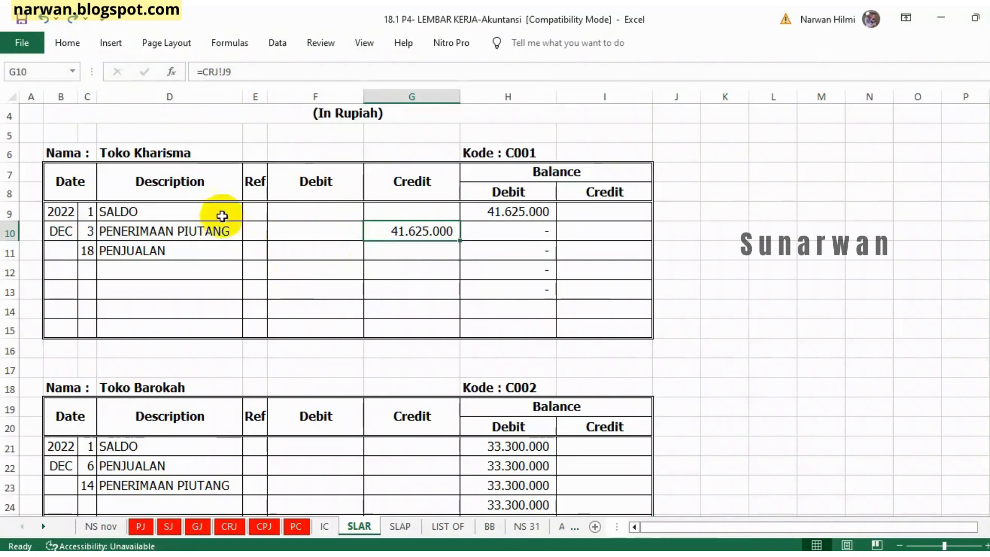
Link the debit of Toko Kharisma's 18 December PENJUALAN row to the sales journal with =SJ!G9 and check the ledger's entries.
{"action": "left_click", "coordinate": [121, 260]}
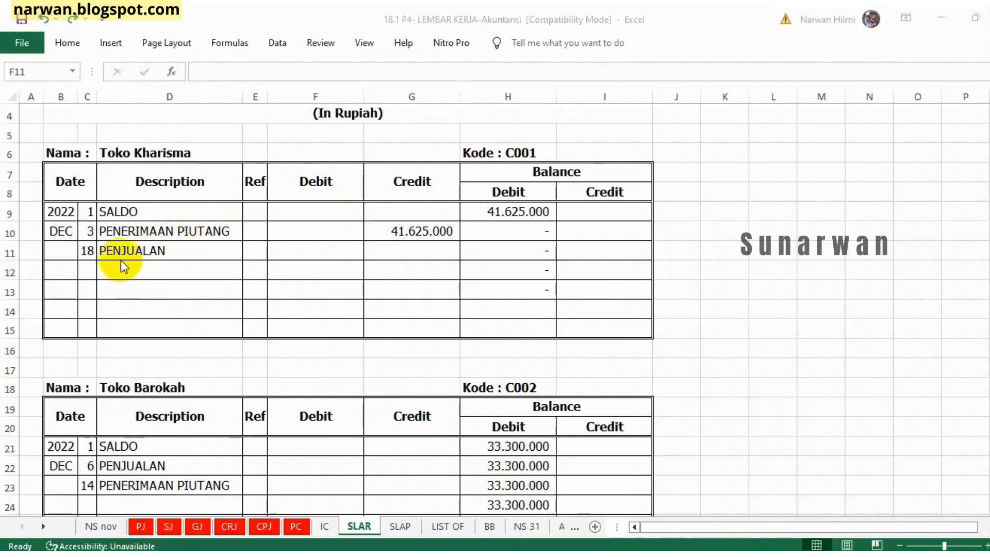
{"action": "left_click", "coordinate": [87, 250]}
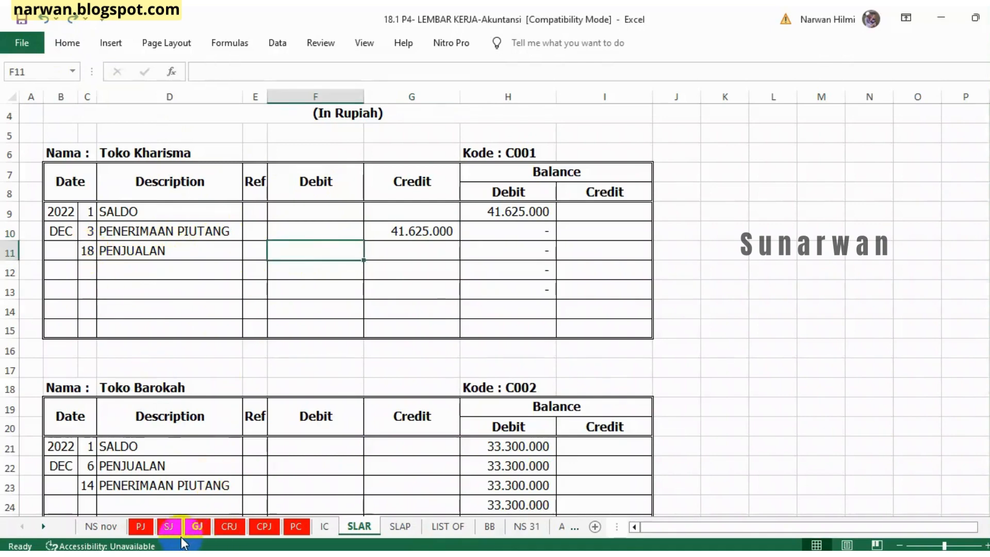
{"action": "left_click", "coordinate": [168, 527]}
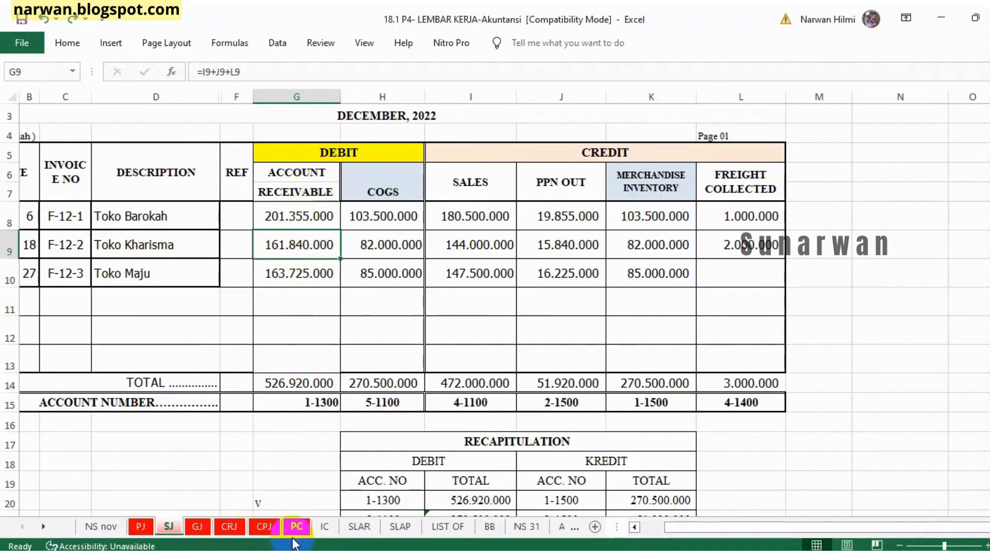
{"action": "left_click", "coordinate": [357, 534]}
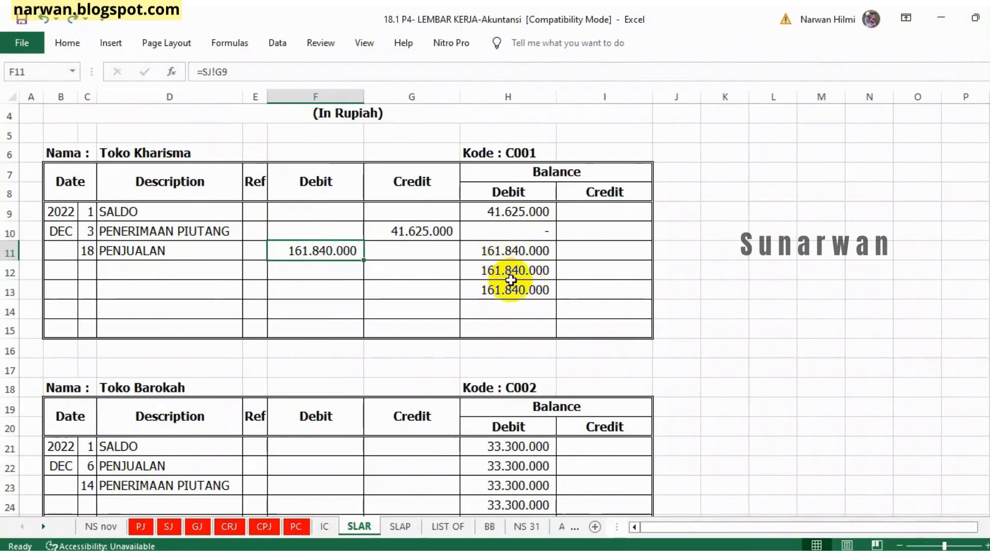
{"action": "left_click", "coordinate": [514, 214]}
{"action": "left_click", "coordinate": [444, 233]}
{"action": "left_click", "coordinate": [333, 251]}
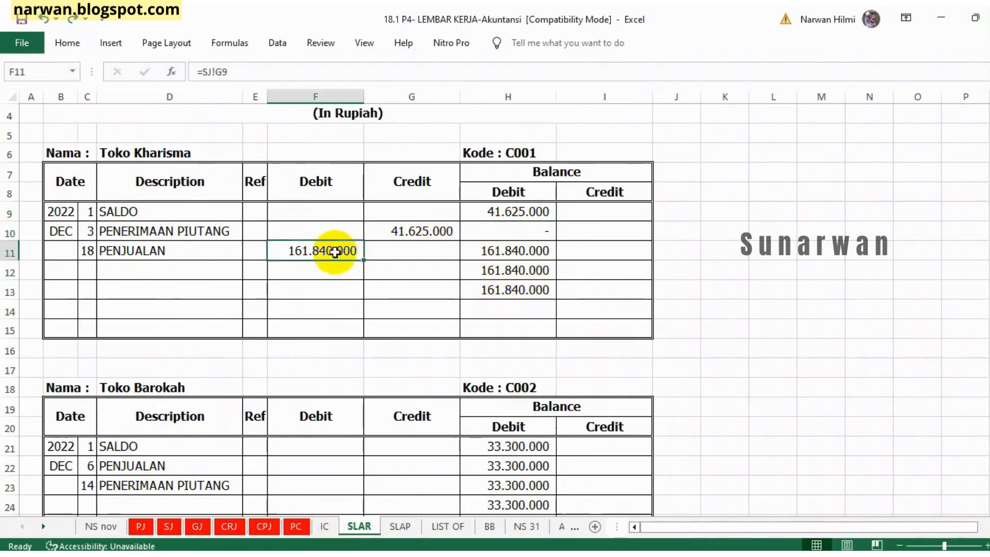
Link the debit of Toko Barokah's 6 December PENJUALAN row on the SLAR sheet to the sales journal with =SJ!G8.
{"action": "scroll", "coordinate": [389, 333], "scroll_direction": "down", "scroll_amount": 3}
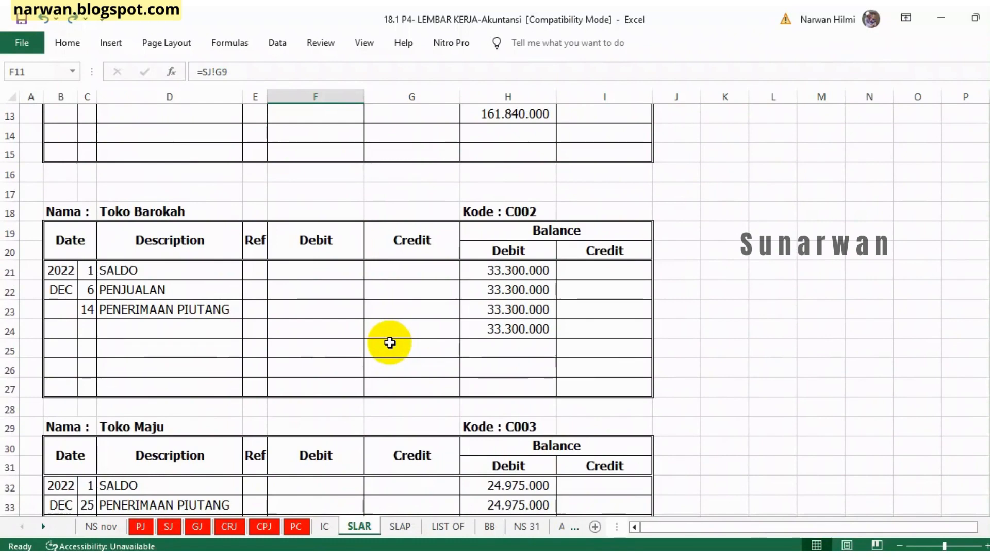
{"action": "left_click", "coordinate": [162, 292]}
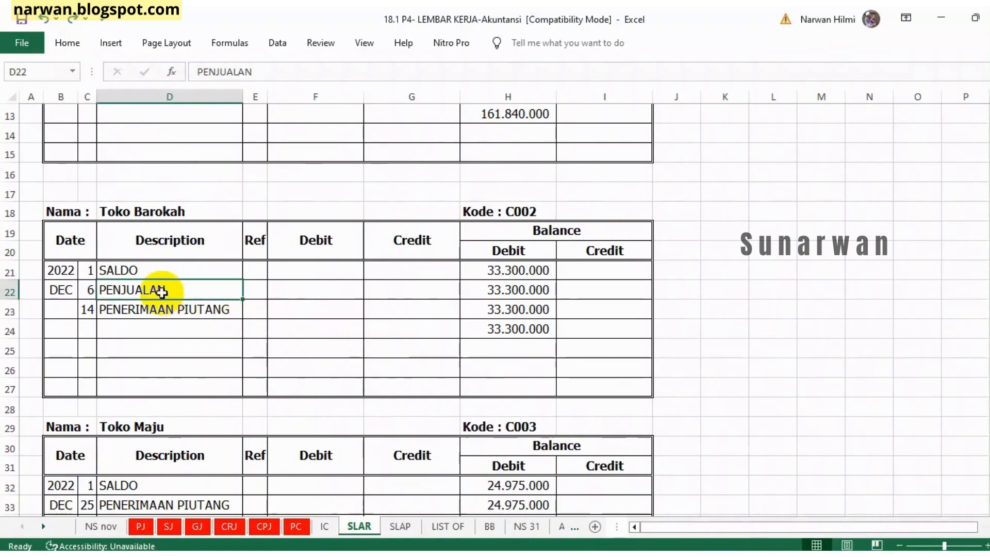
{"action": "left_click", "coordinate": [172, 528]}
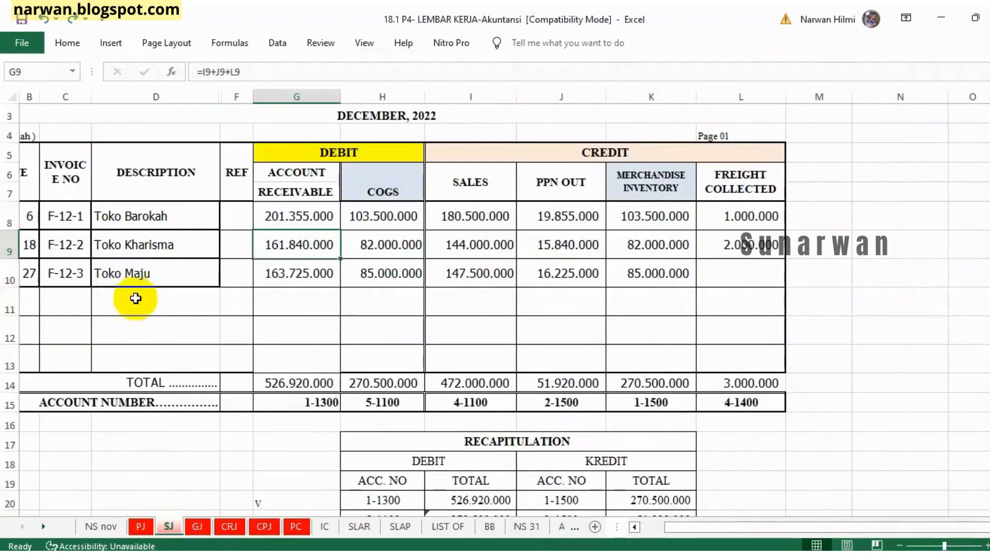
{"action": "left_click", "coordinate": [149, 216]}
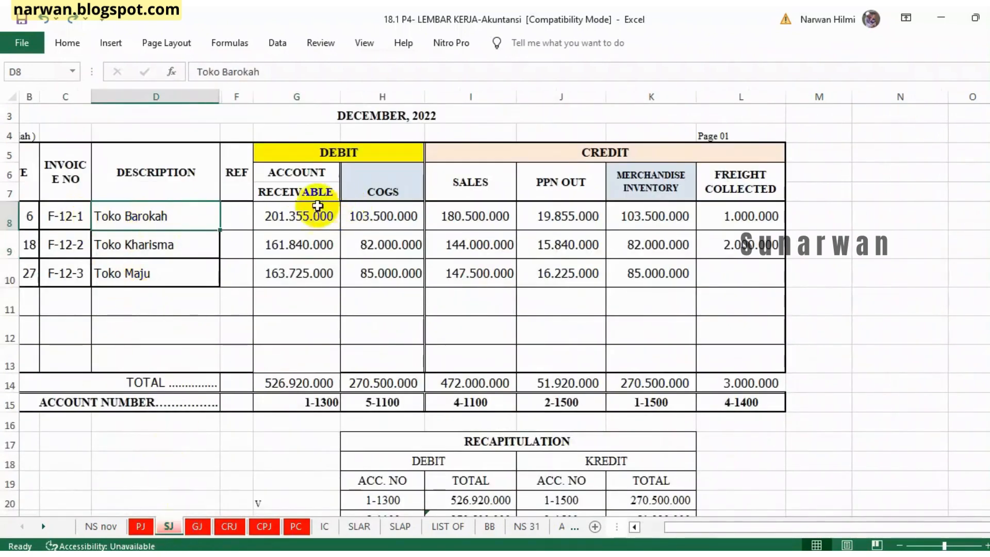
{"action": "left_click", "coordinate": [300, 216]}
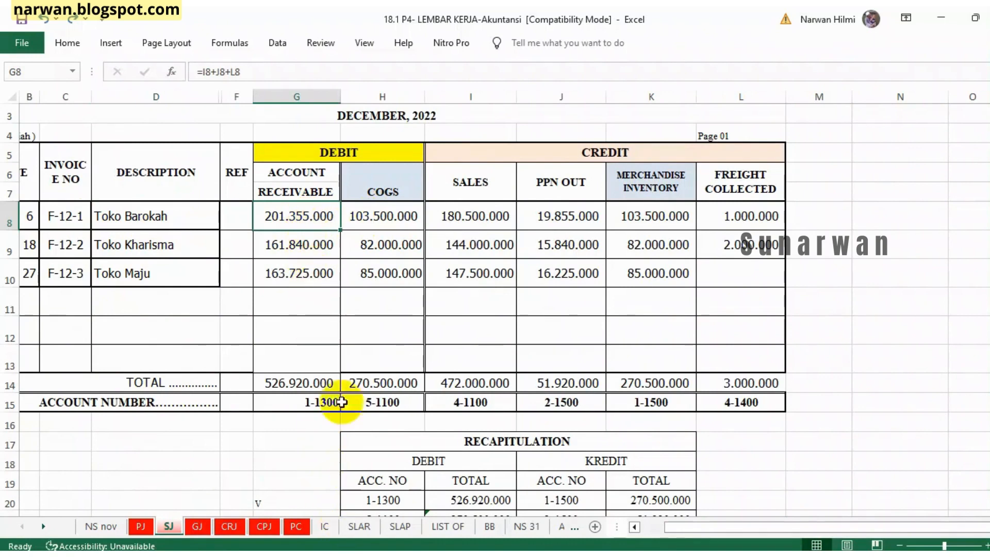
{"action": "left_click", "coordinate": [361, 525]}
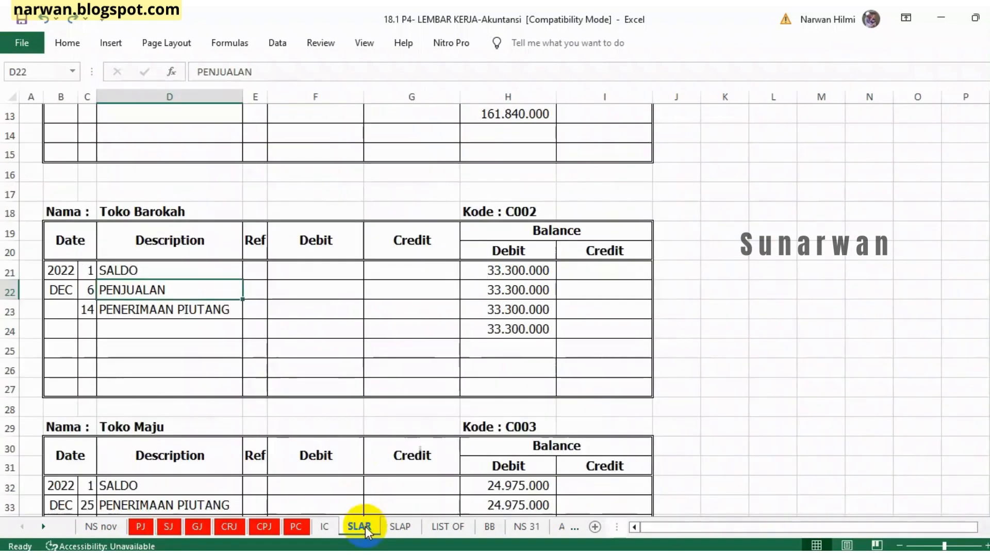
{"action": "left_click", "coordinate": [45, 19]}
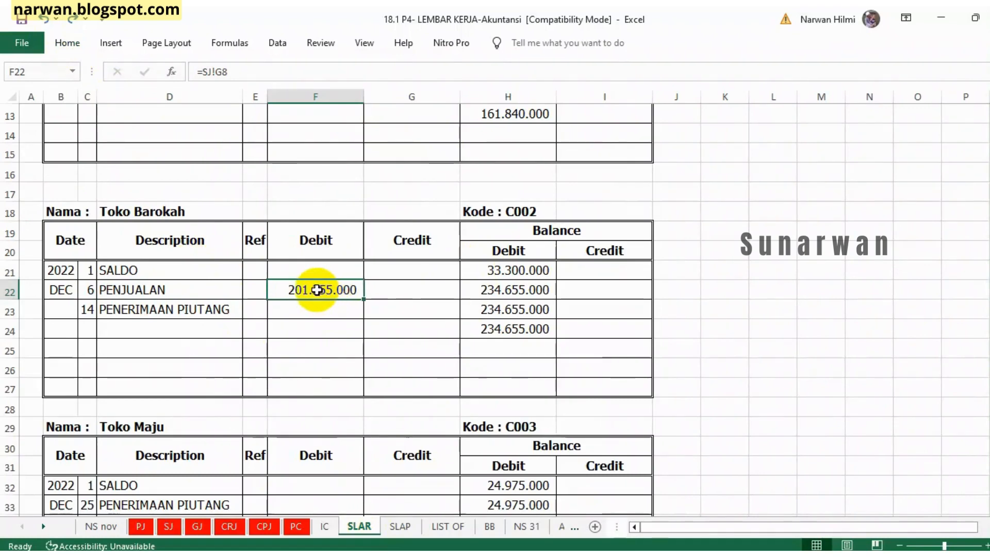
Inspect the formula behind Toko Barokah's 6 December balance in cell H22 and leave it without editing.
{"action": "left_click", "coordinate": [529, 269]}
{"action": "left_click", "coordinate": [327, 289]}
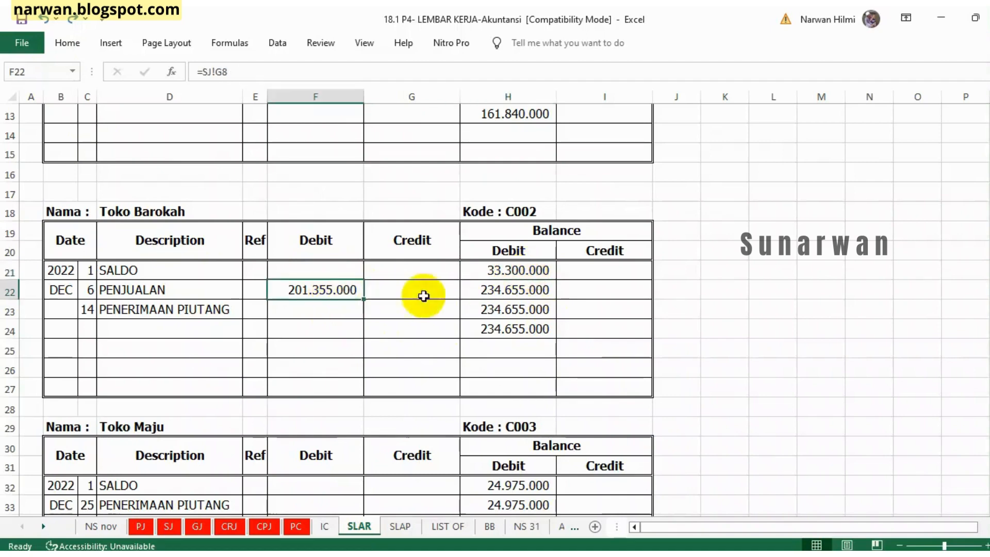
{"action": "left_click", "coordinate": [513, 293]}
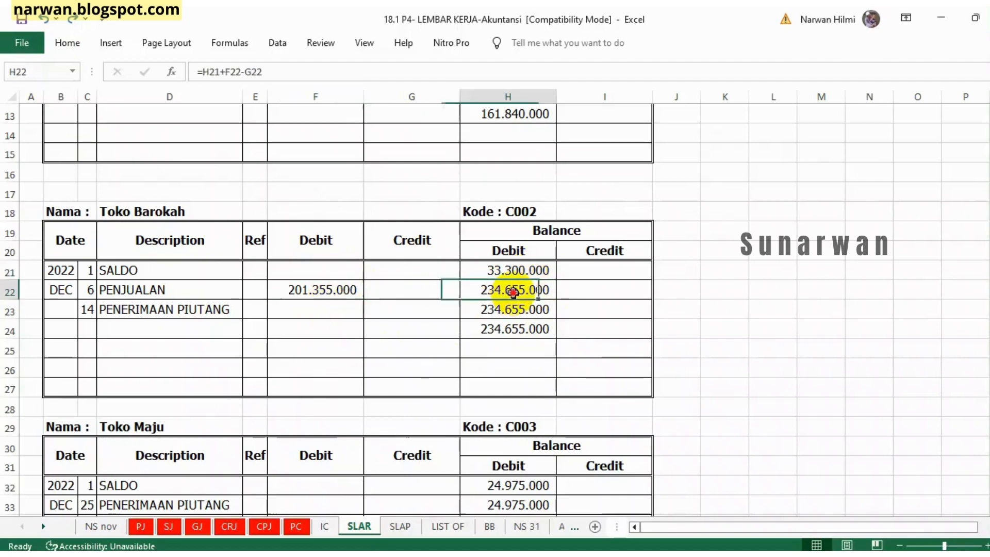
{"action": "left_click", "coordinate": [225, 72]}
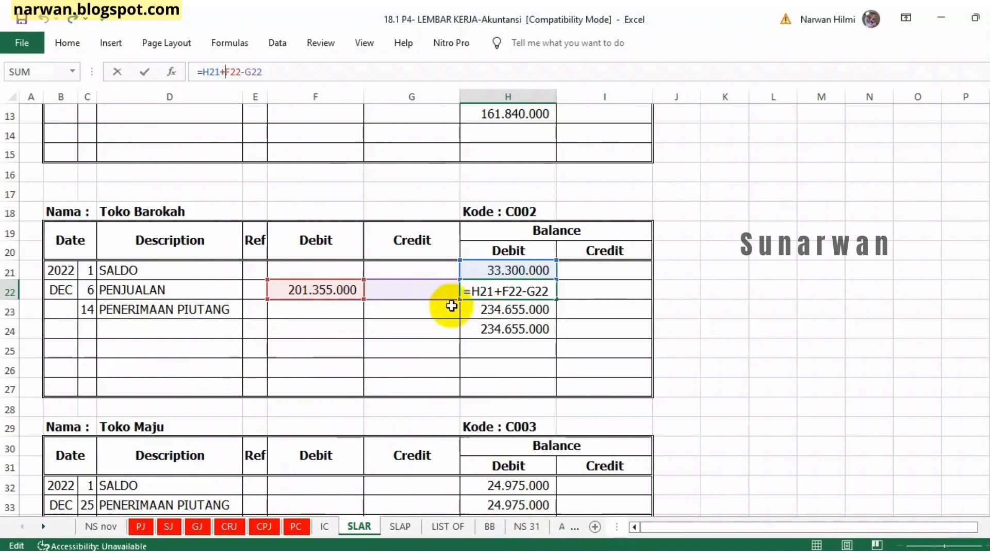
{"action": "left_click", "coordinate": [483, 308]}
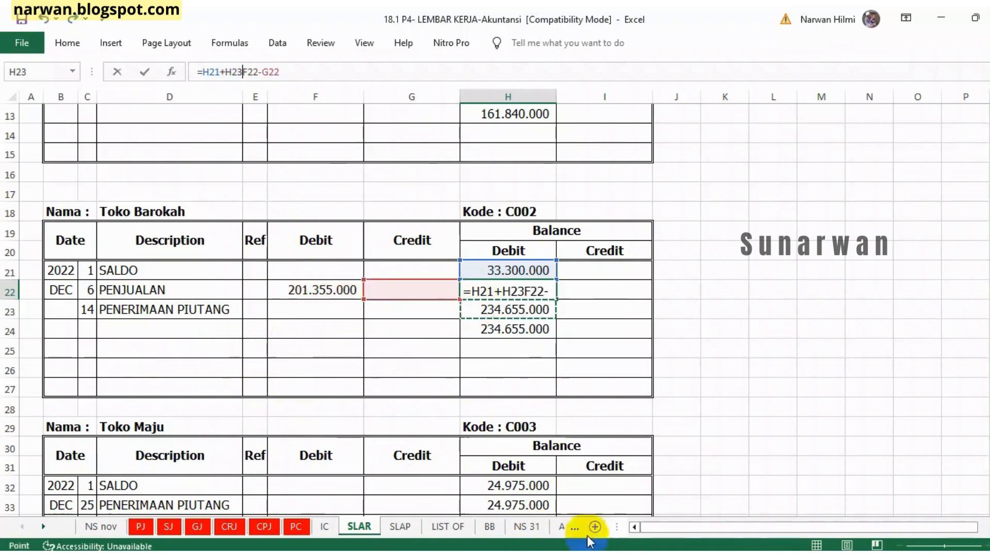
{"action": "left_click", "coordinate": [590, 555]}
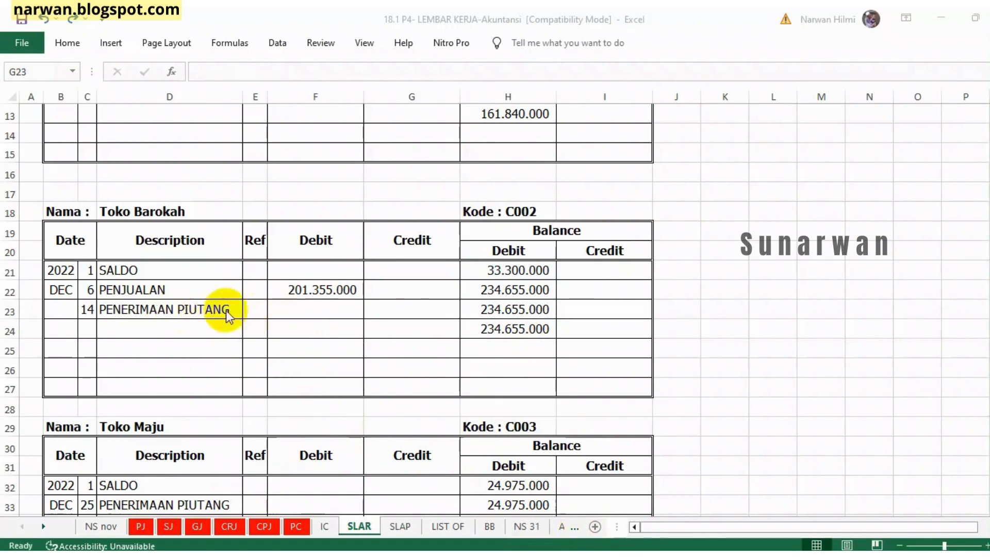
Link the credit of Toko Barokah's 14 December PENERIMAAN PIUTANG row to the cash receipts journal with =CRJ!J10.
{"action": "left_click", "coordinate": [230, 525]}
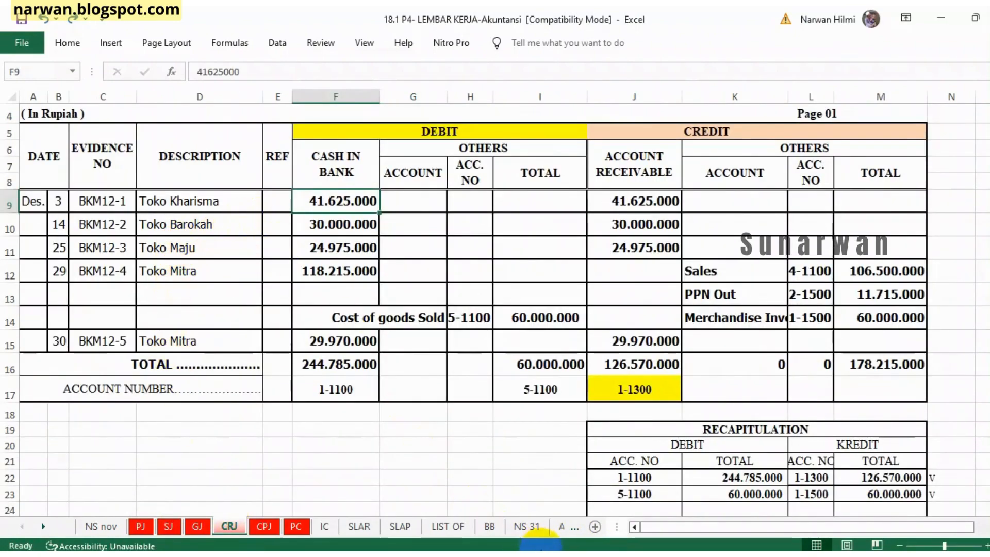
{"action": "left_click", "coordinate": [360, 526]}
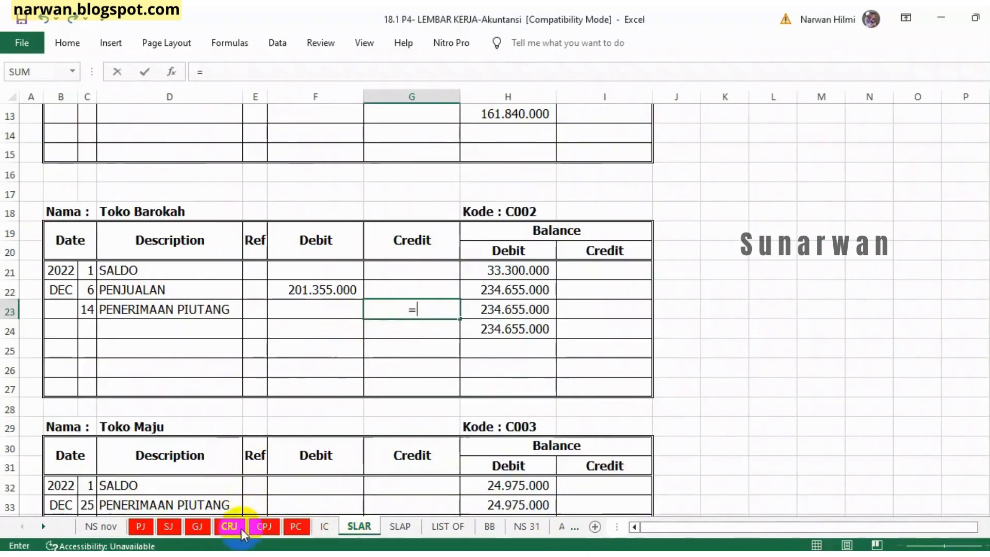
{"action": "left_click", "coordinate": [225, 525]}
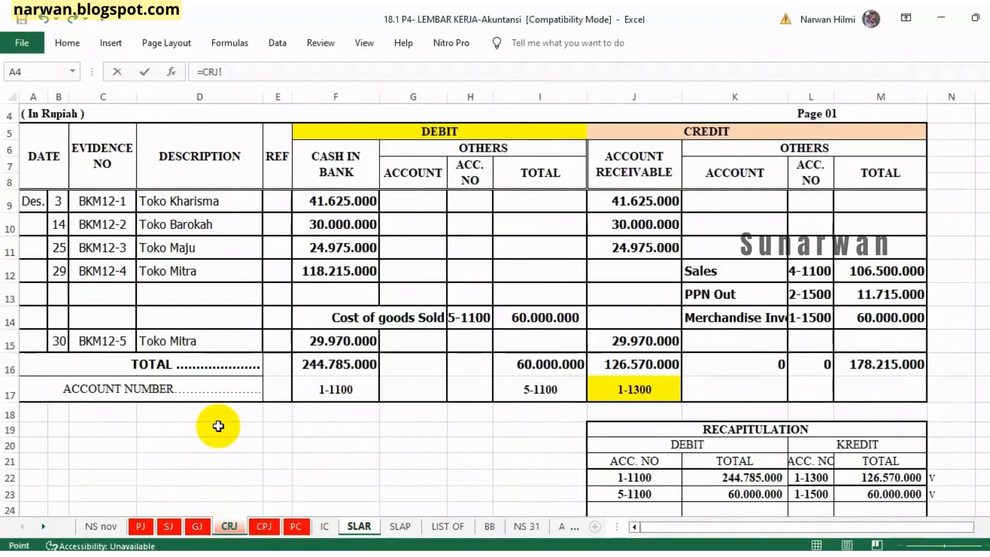
{"action": "left_click", "coordinate": [323, 223]}
{"action": "left_click", "coordinate": [639, 224]}
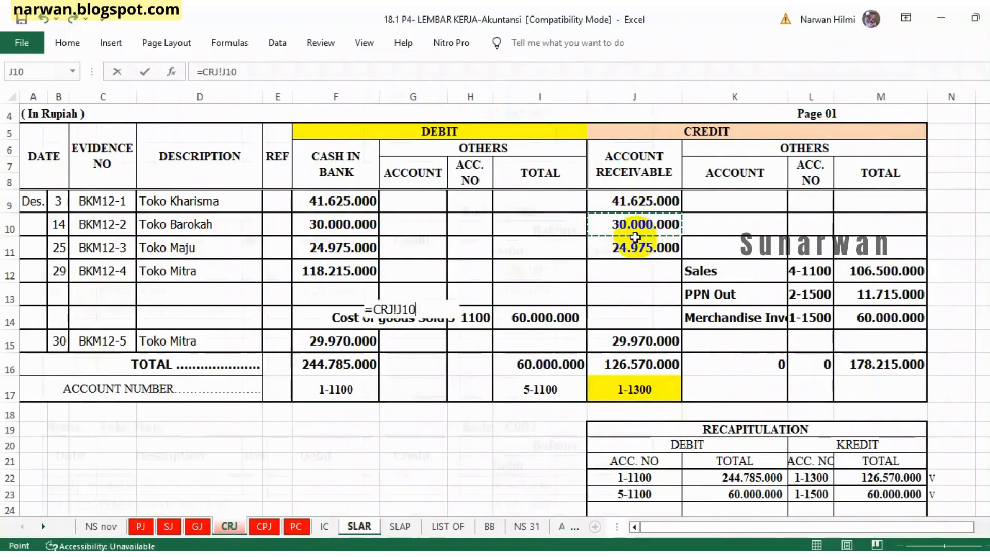
{"action": "key", "text": "Return"}
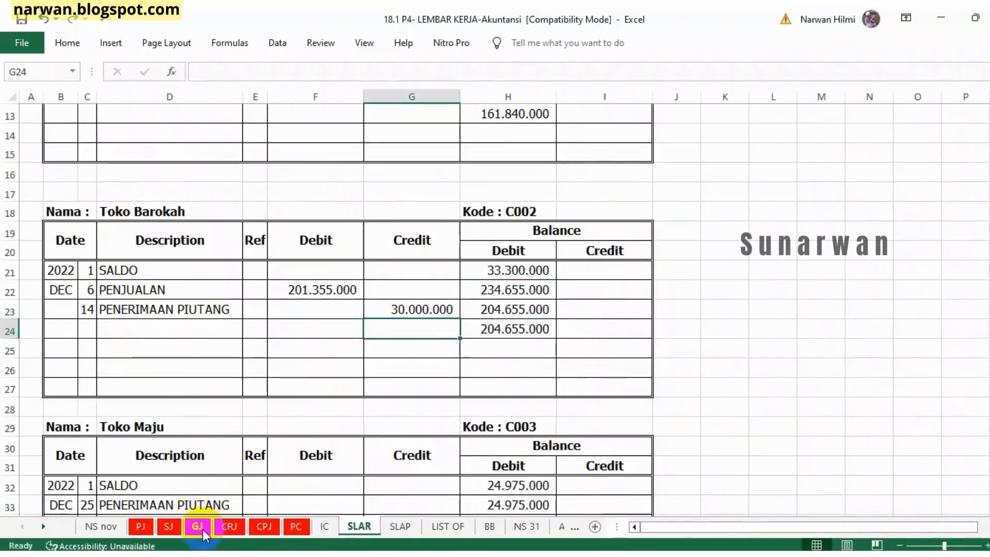
Mark the Toko Kharisma and Toko Barokah rows of the sales journal as posted with V in the REF column.
{"action": "left_click", "coordinate": [169, 526]}
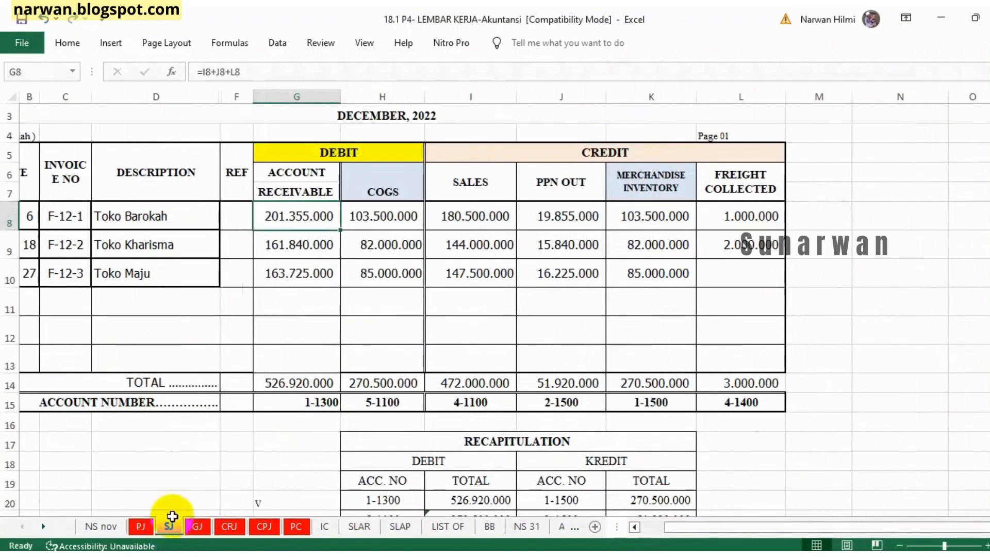
{"action": "left_click", "coordinate": [236, 245]}
{"action": "type", "text": "V"}
{"action": "left_click", "coordinate": [237, 218]}
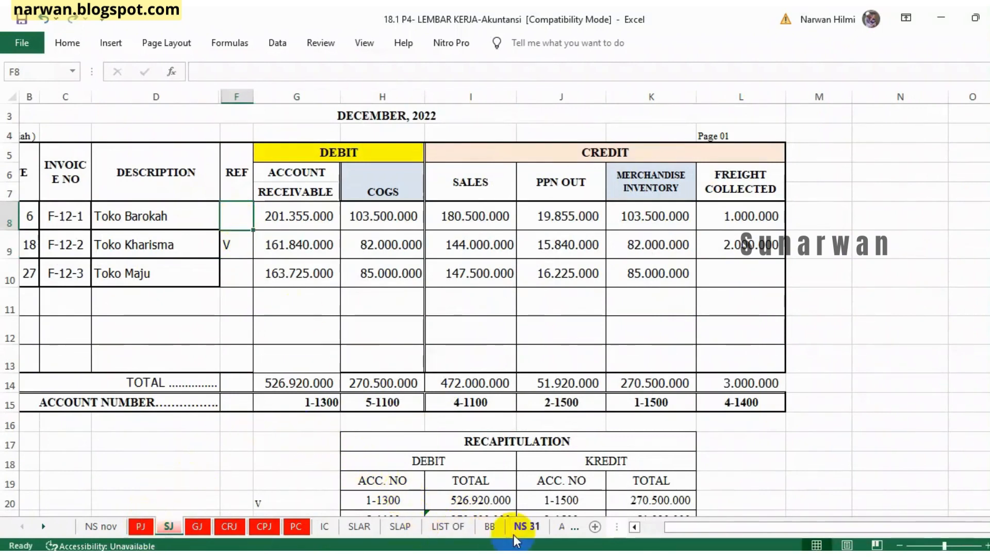
{"action": "left_click", "coordinate": [362, 527]}
{"action": "scroll", "coordinate": [355, 507], "scroll_direction": "up", "scroll_amount": 3}
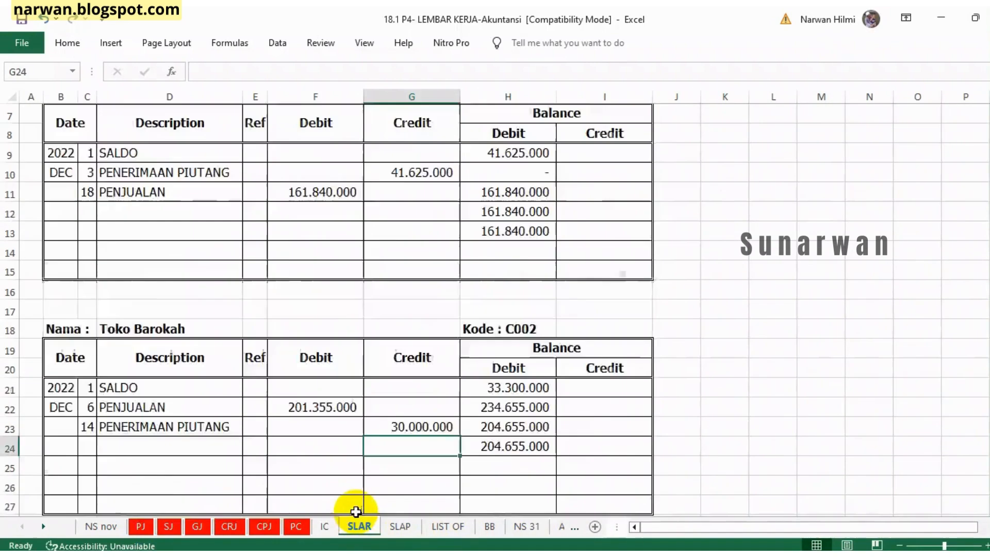
{"action": "scroll", "coordinate": [356, 507], "scroll_direction": "down", "scroll_amount": 2}
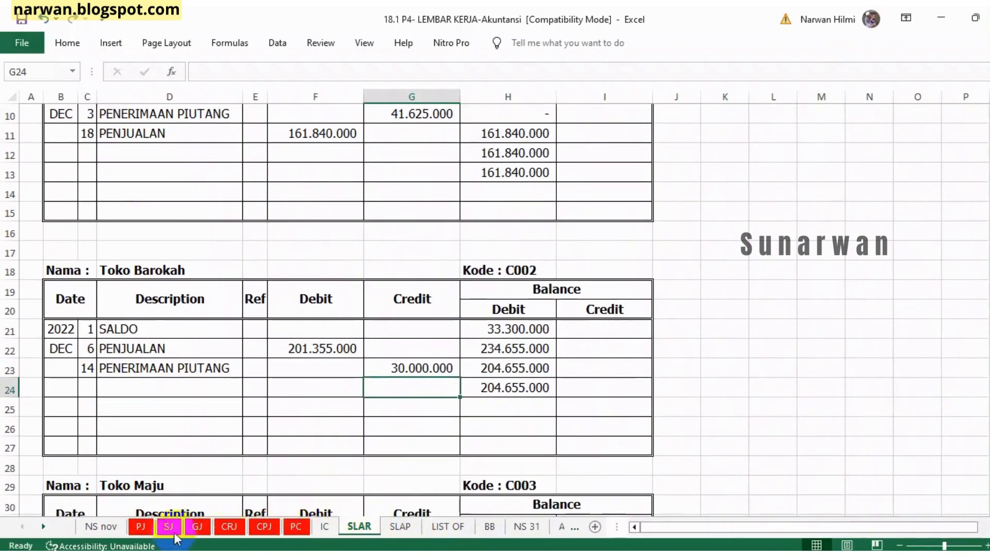
{"action": "left_click", "coordinate": [167, 527]}
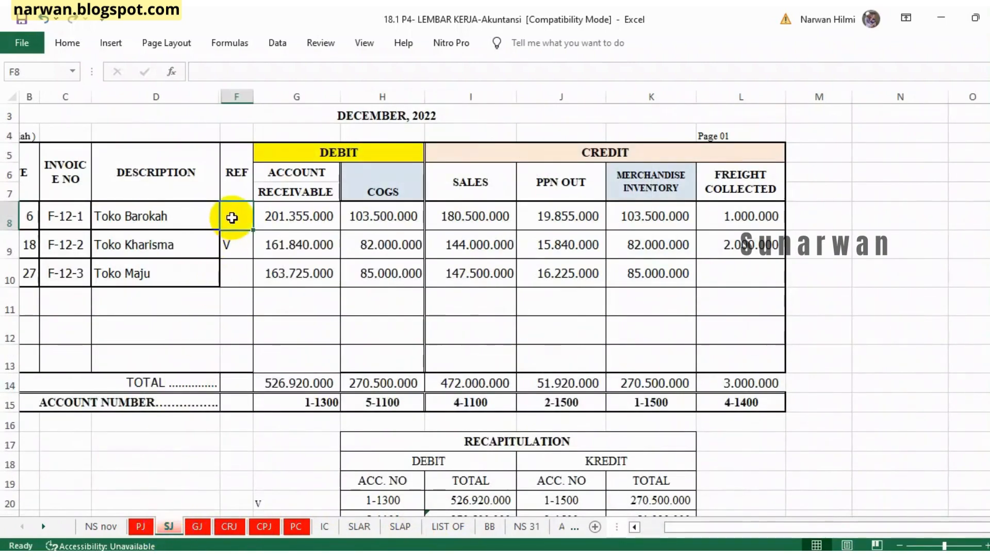
{"action": "type", "text": "V"}
Enter V as the posting reference for the Toko Kharisma and Toko Barokah receipts in the cash receipts journal.
{"action": "left_click", "coordinate": [227, 527]}
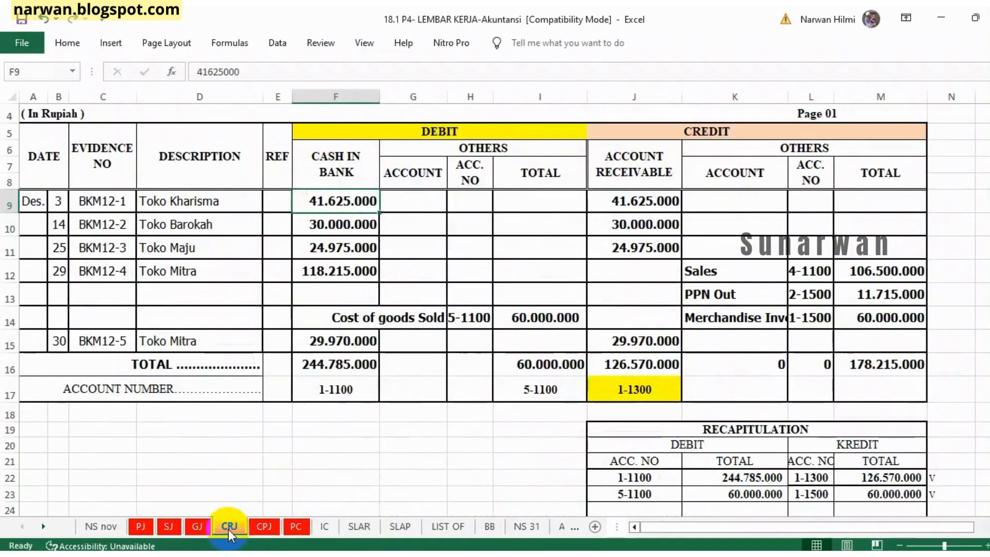
{"action": "left_click", "coordinate": [281, 206]}
{"action": "type", "text": "VV"}
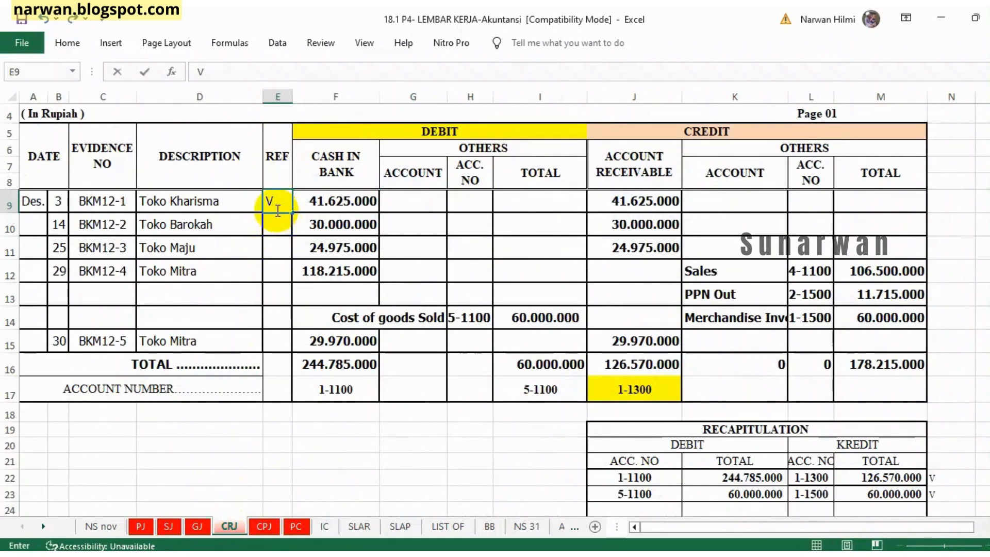
{"action": "left_click", "coordinate": [277, 222]}
{"action": "type", "text": "V"}
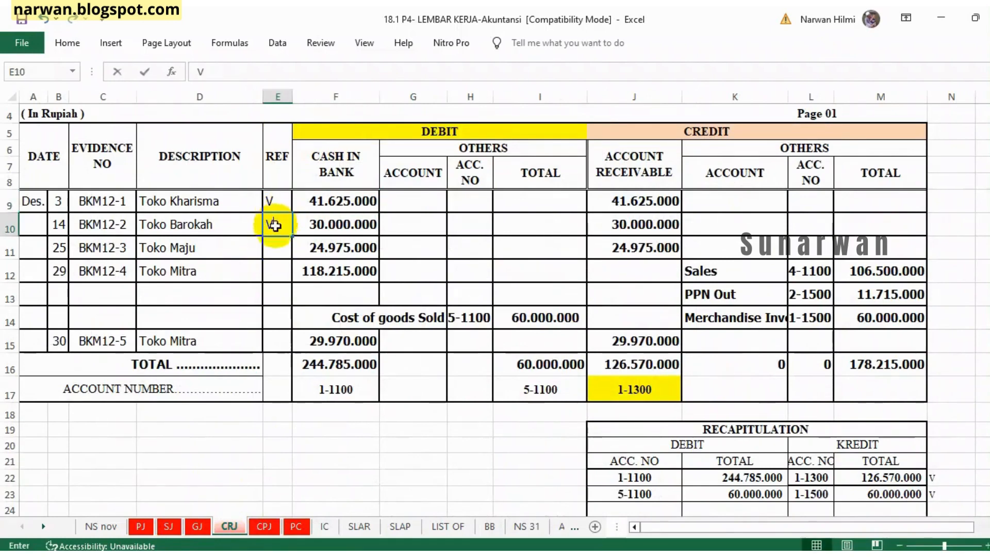
Link the credit of Toko Maju's 25 December PENERIMAAN PIUTANG row on the SLAR sheet to the cash receipts journal with =CRJ!J11.
{"action": "left_click", "coordinate": [357, 526]}
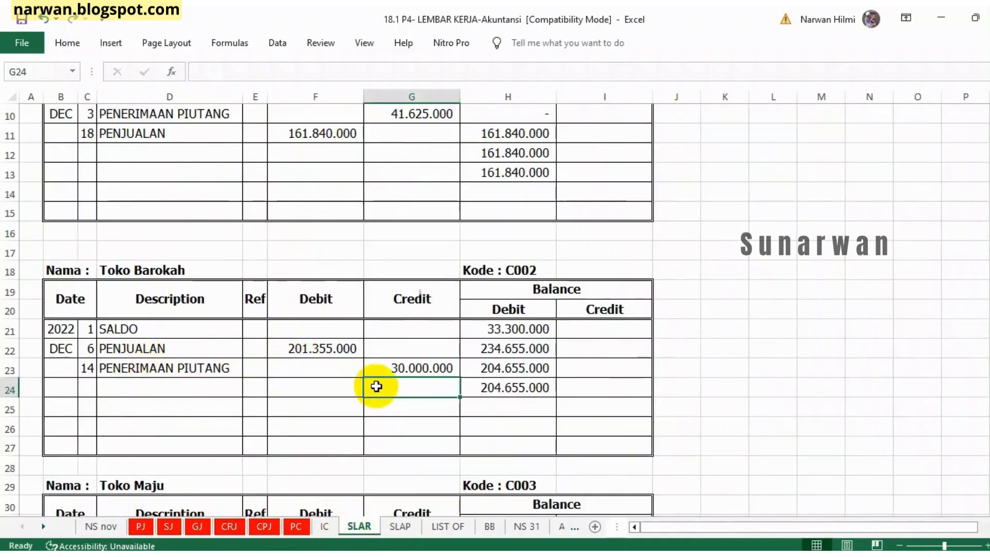
{"action": "scroll", "coordinate": [376, 386], "scroll_direction": "down", "scroll_amount": 4}
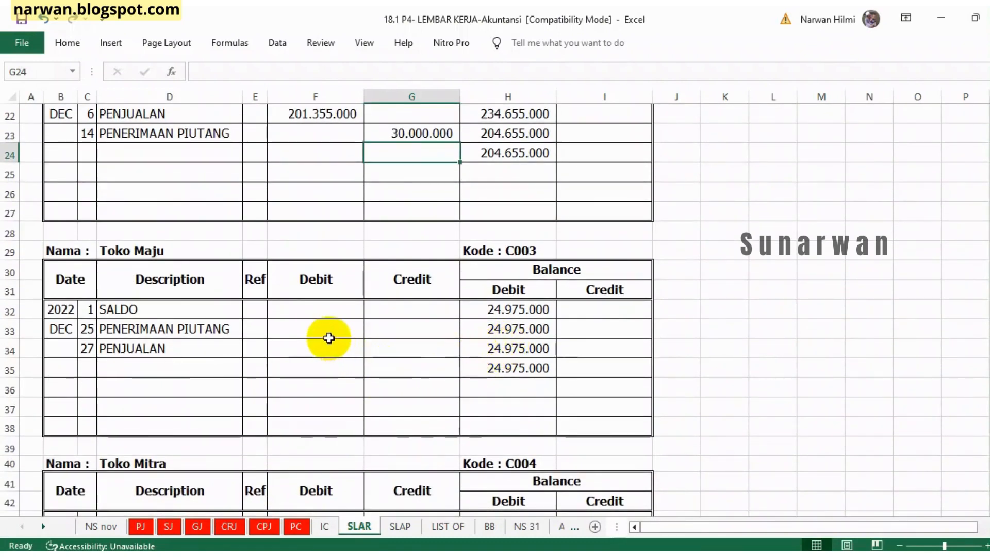
{"action": "left_click", "coordinate": [401, 326]}
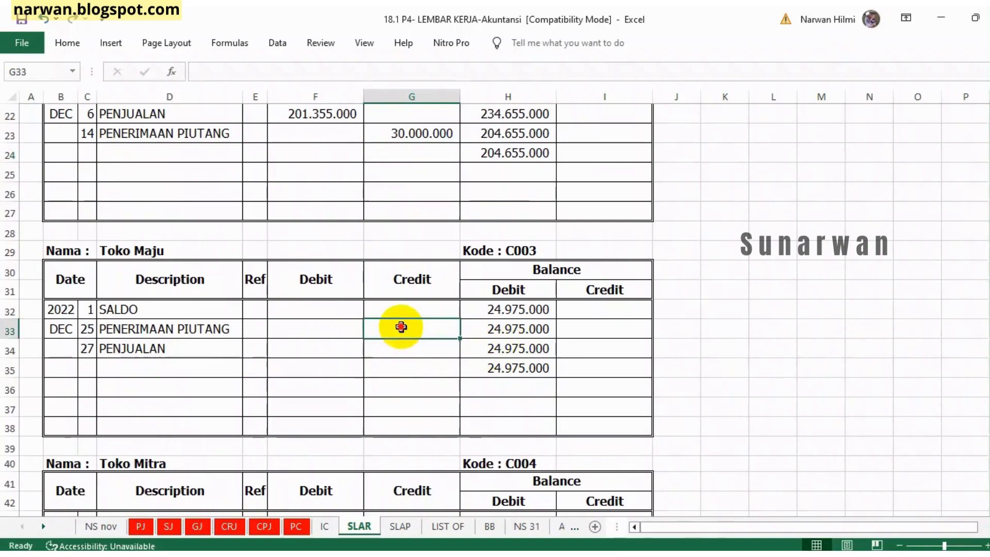
{"action": "type", "text": "="}
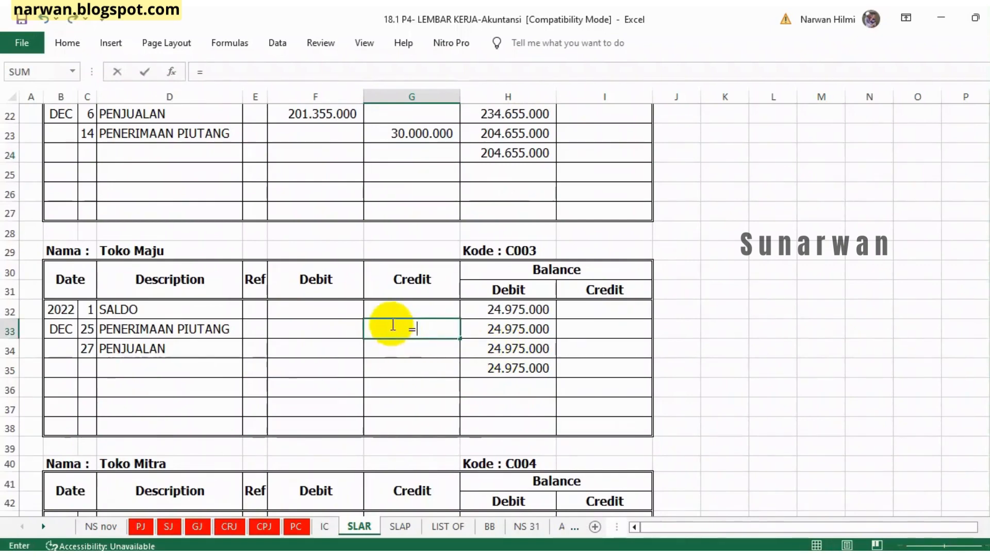
{"action": "left_click", "coordinate": [228, 526]}
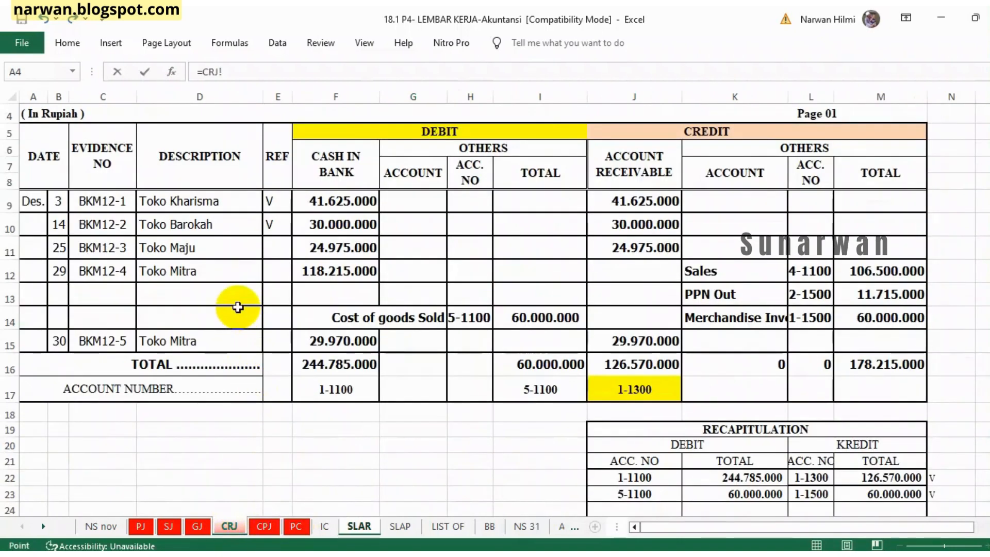
{"action": "left_click", "coordinate": [642, 248]}
{"action": "key", "text": "Return"}
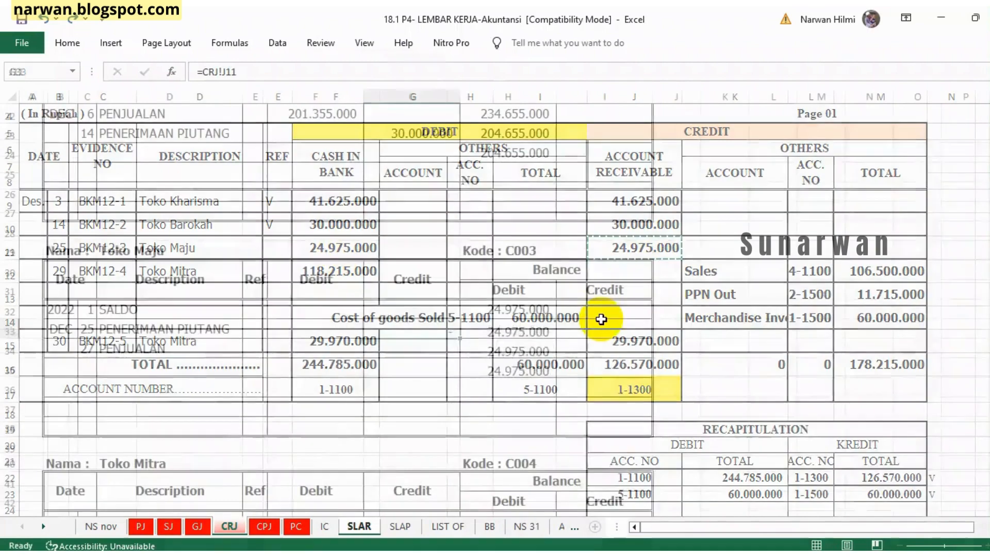
Enter V as the posting reference for Toko Maju's 25 December receipt in the cash receipts journal.
{"action": "left_click", "coordinate": [229, 526]}
{"action": "left_click", "coordinate": [283, 248]}
{"action": "type", "text": "V"}
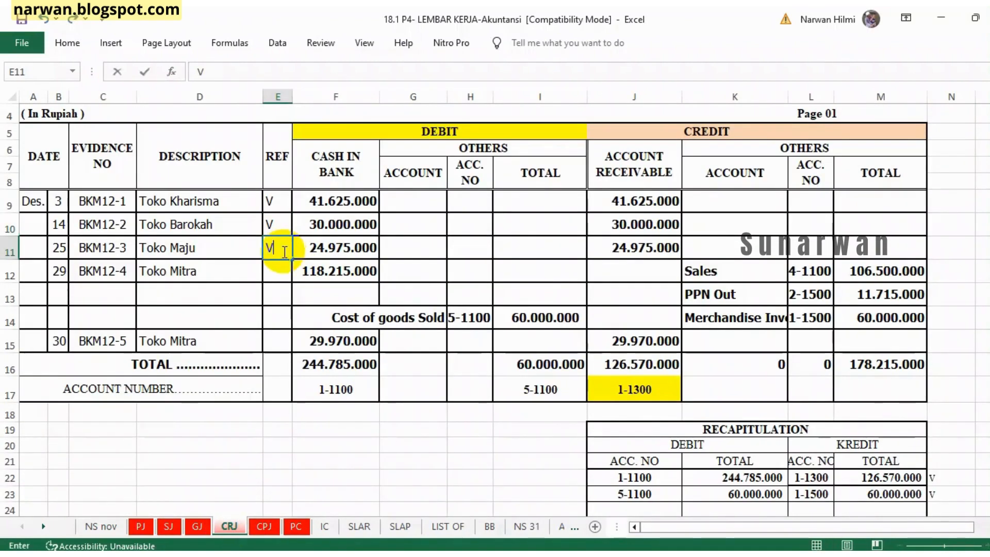
Link the debit of Toko Maju's 27 December PENJUALAN row on the SLAR sheet to the sales journal with =SJ!G10.
{"action": "left_click", "coordinate": [354, 527]}
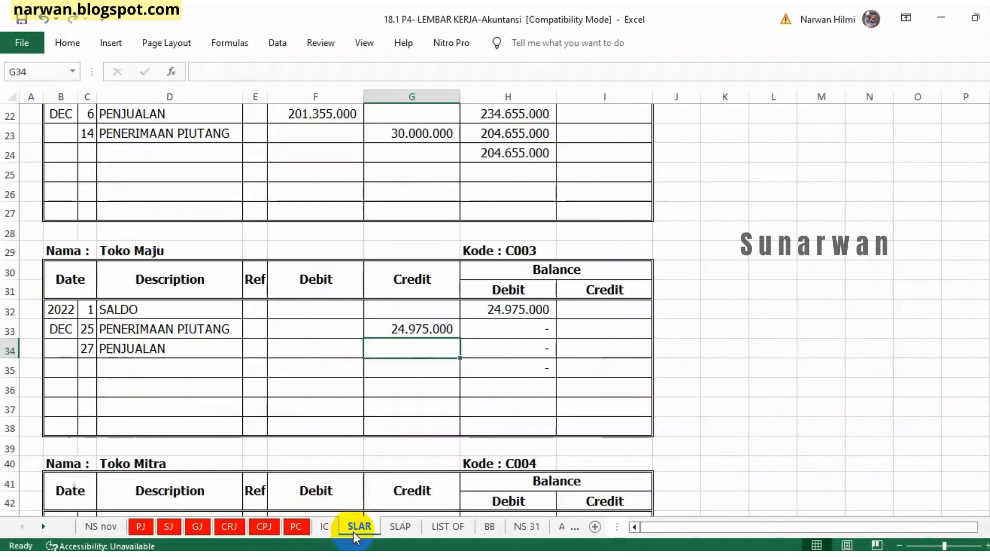
{"action": "left_click", "coordinate": [317, 345]}
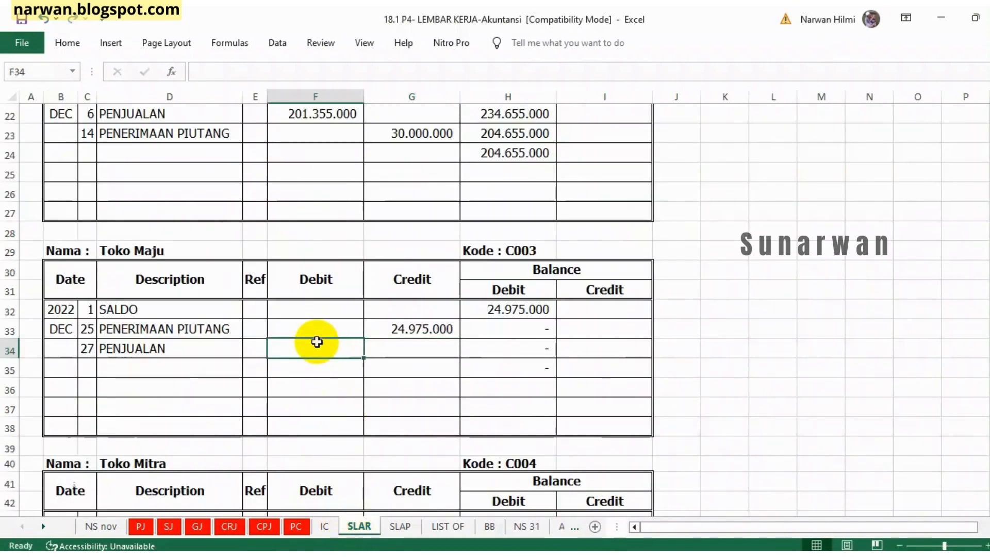
{"action": "type", "text": "="}
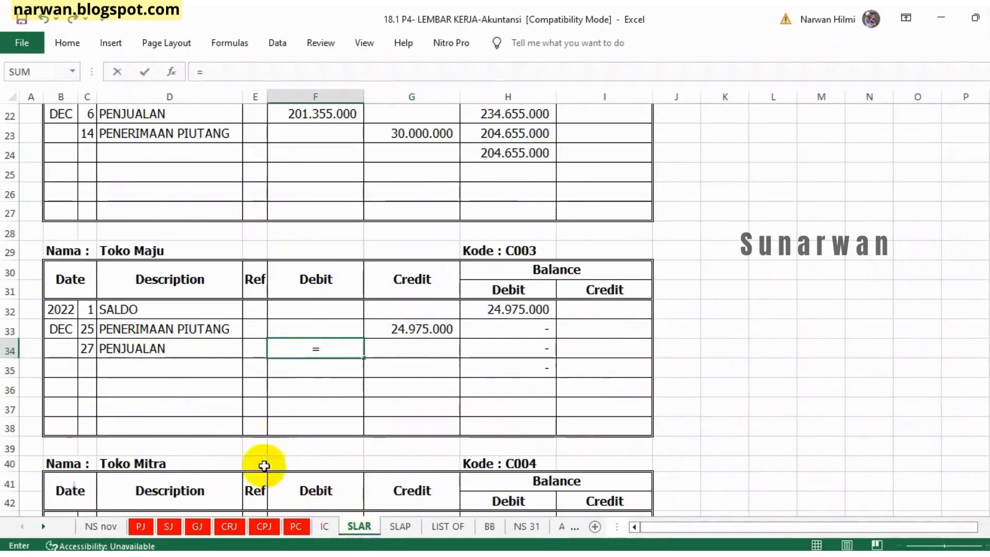
{"action": "left_click", "coordinate": [168, 526]}
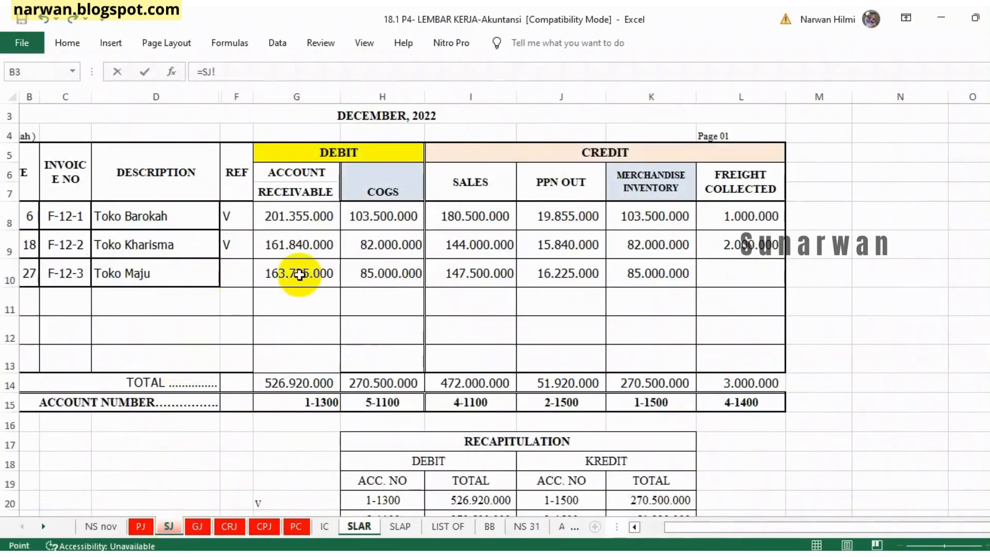
{"action": "left_click", "coordinate": [308, 278]}
{"action": "key", "text": "Return"}
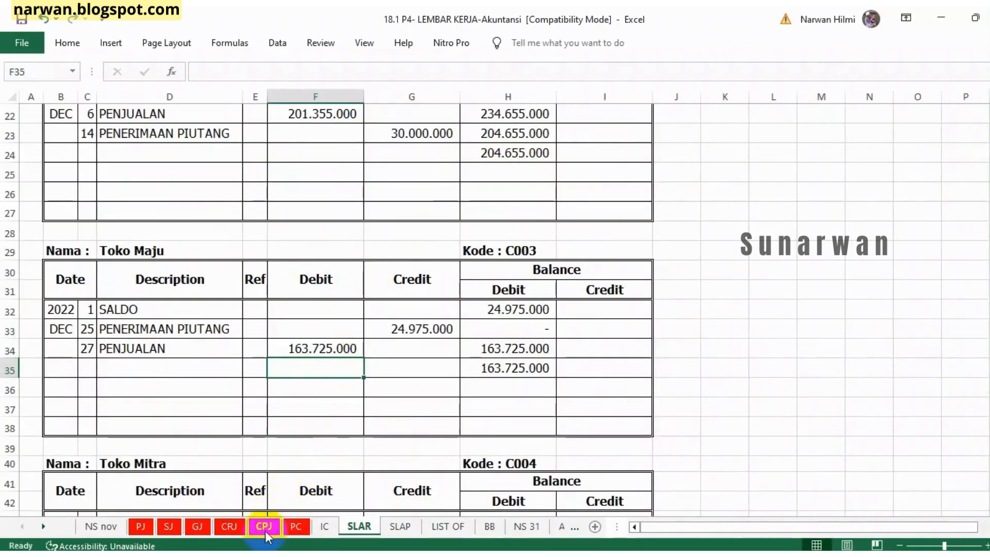
Mark the Toko Maju row of the sales journal as posted with V in the REF column.
{"action": "left_click", "coordinate": [168, 526]}
{"action": "type", "text": "V"}
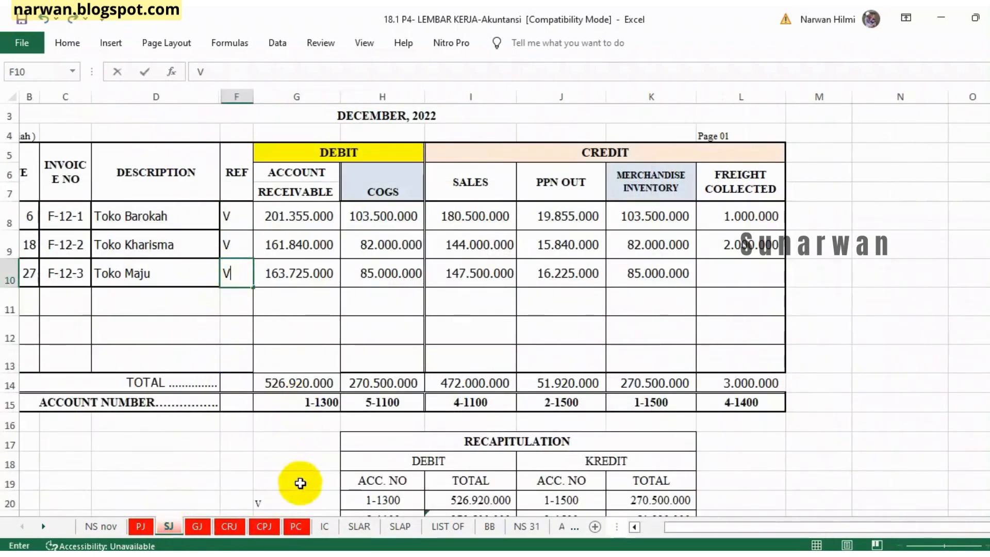
{"action": "left_click", "coordinate": [359, 525]}
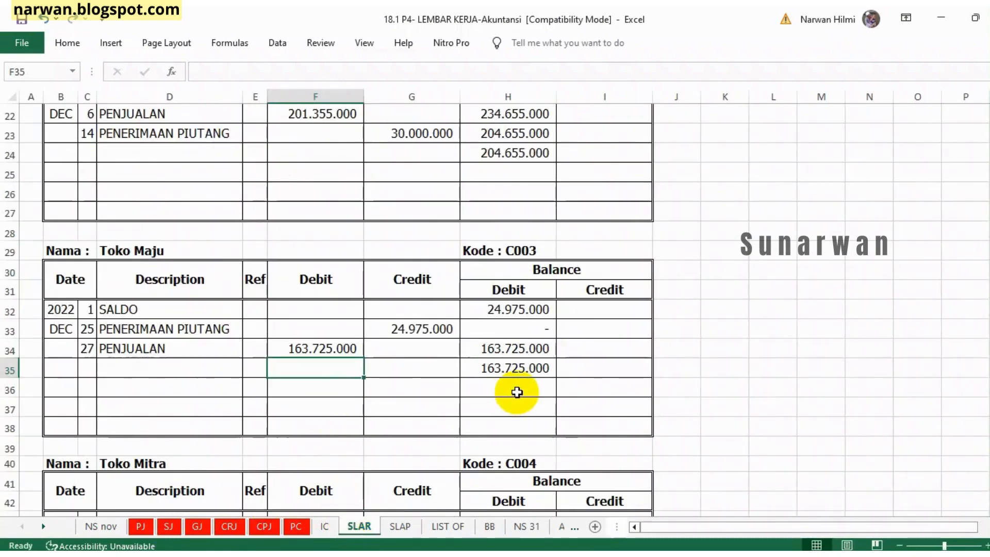
Link the credit of Toko Mitra's 29 December PENERIMAAN PIUTANG row on the SLAR sheet to the cash receipts journal with =CRJ!J15.
{"action": "scroll", "coordinate": [517, 392], "scroll_direction": "down", "scroll_amount": 3}
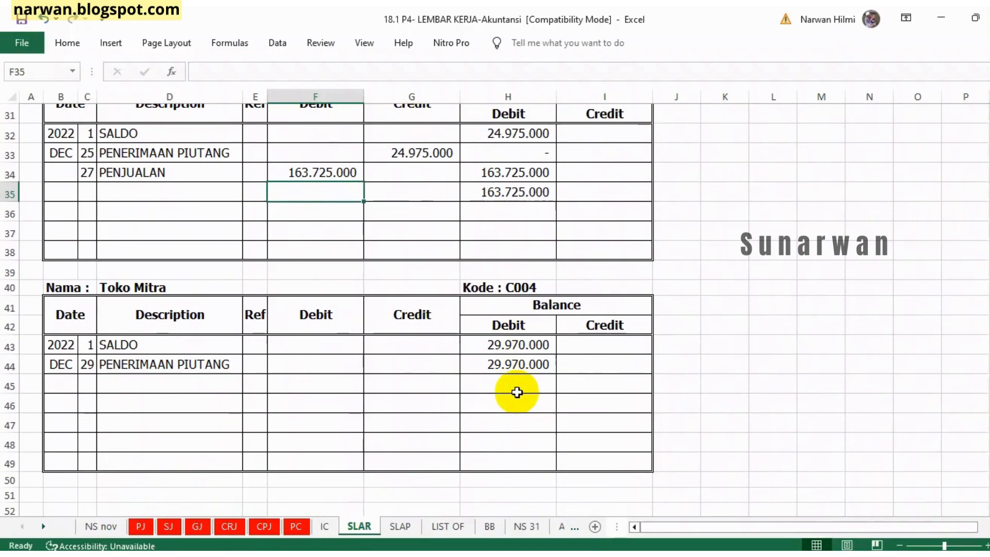
{"action": "left_click", "coordinate": [411, 363]}
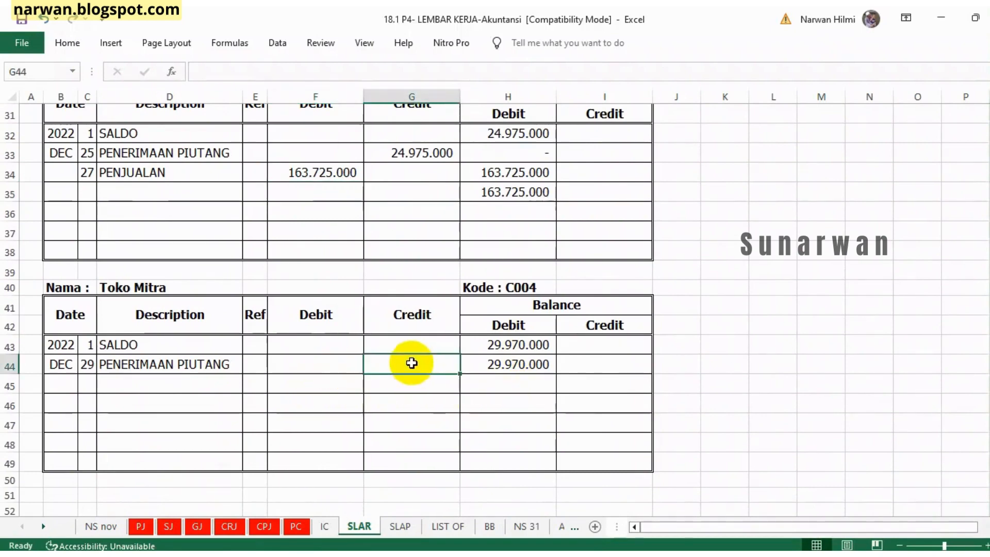
{"action": "type", "text": "="}
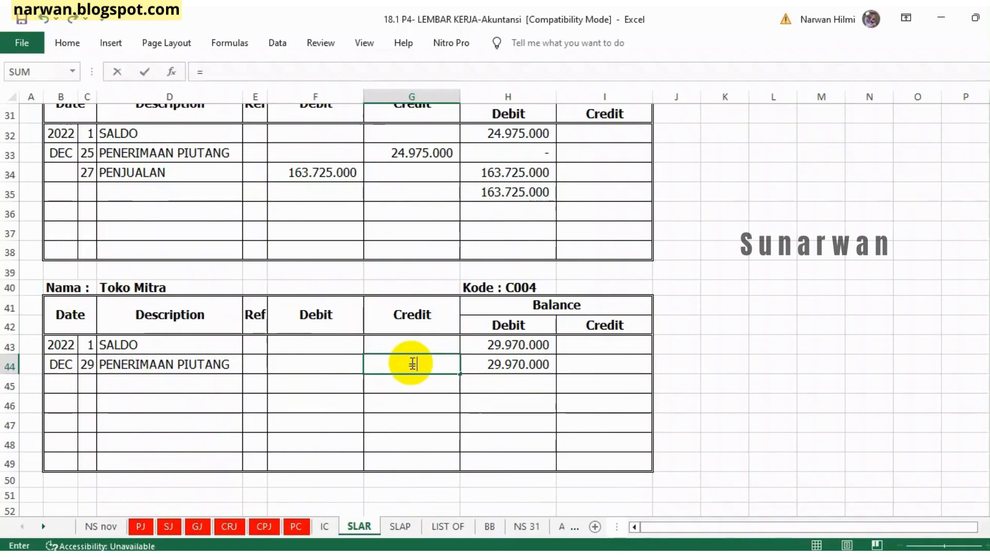
{"action": "left_click", "coordinate": [227, 526]}
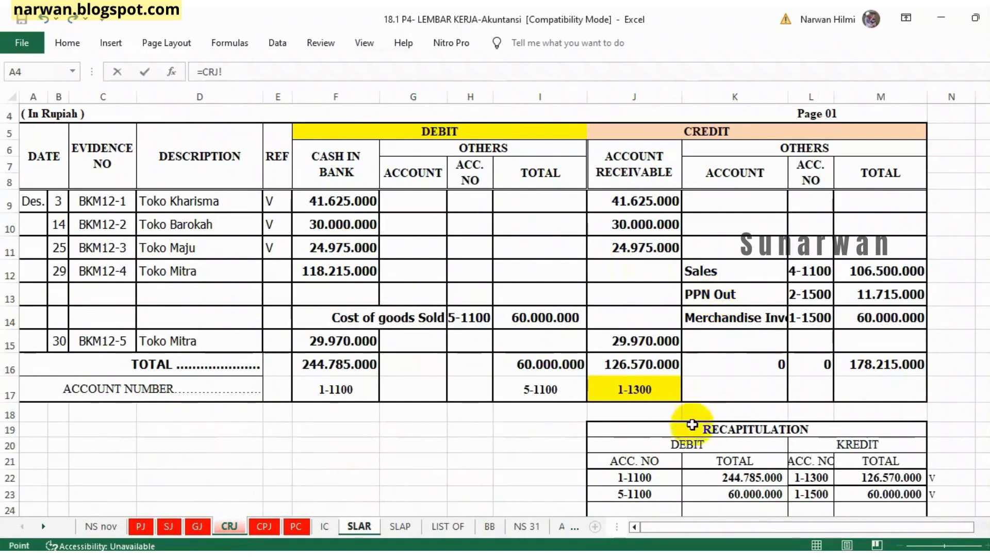
{"action": "left_click", "coordinate": [628, 341]}
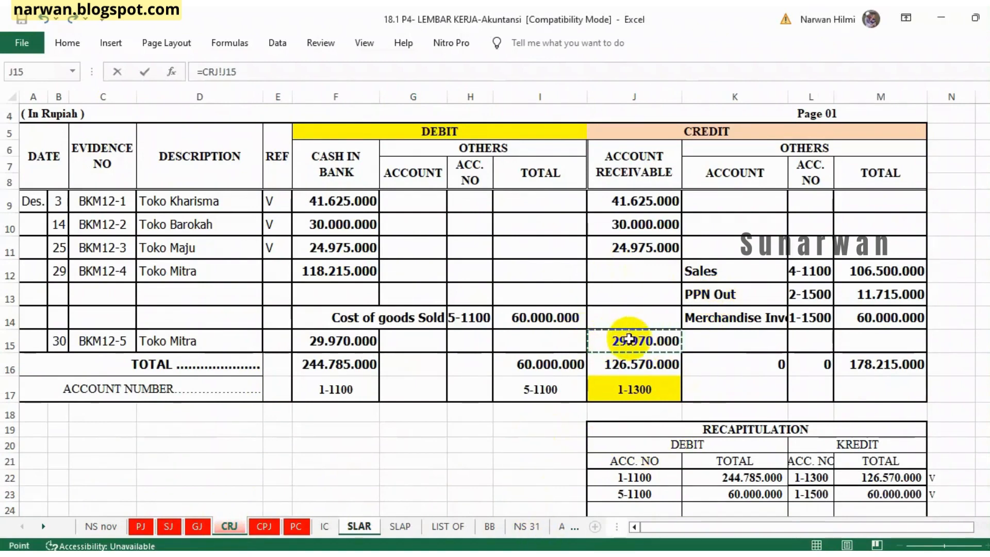
{"action": "key", "text": "Return"}
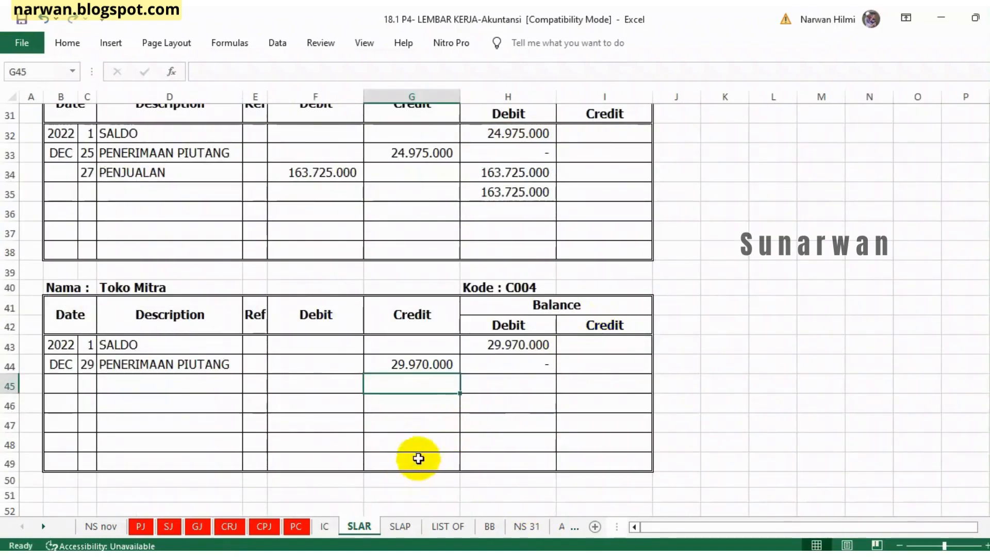
Enter V as the posting reference for Toko Mitra's 30 December receipt in the cash receipts journal and return to the SLAR sheet.
{"action": "left_click", "coordinate": [229, 526]}
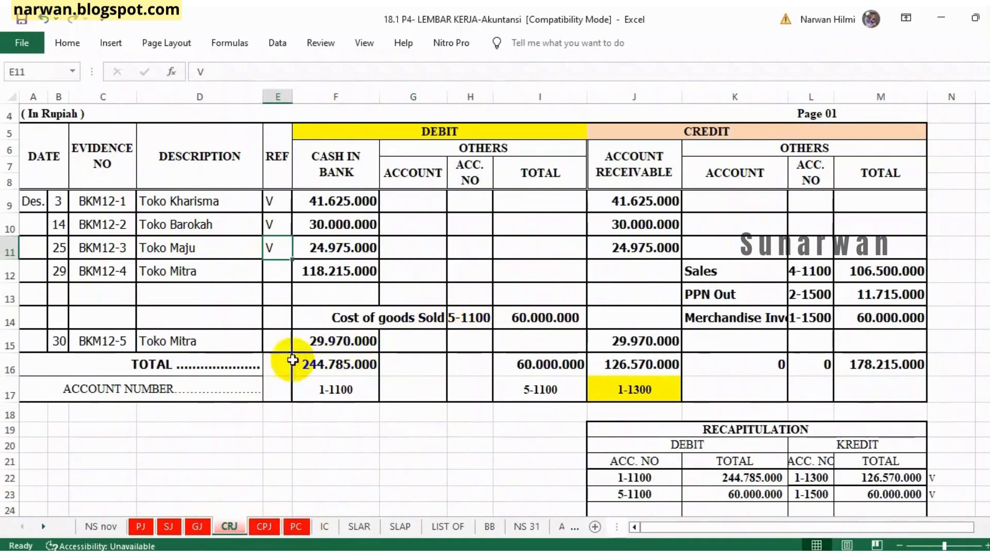
{"action": "left_click", "coordinate": [276, 338]}
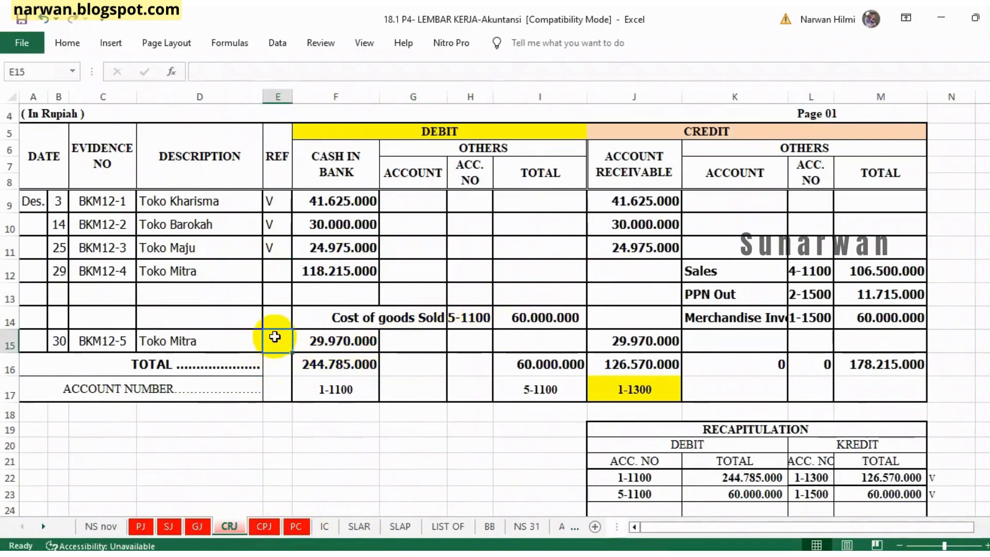
{"action": "type", "text": "V"}
{"action": "left_click", "coordinate": [358, 526]}
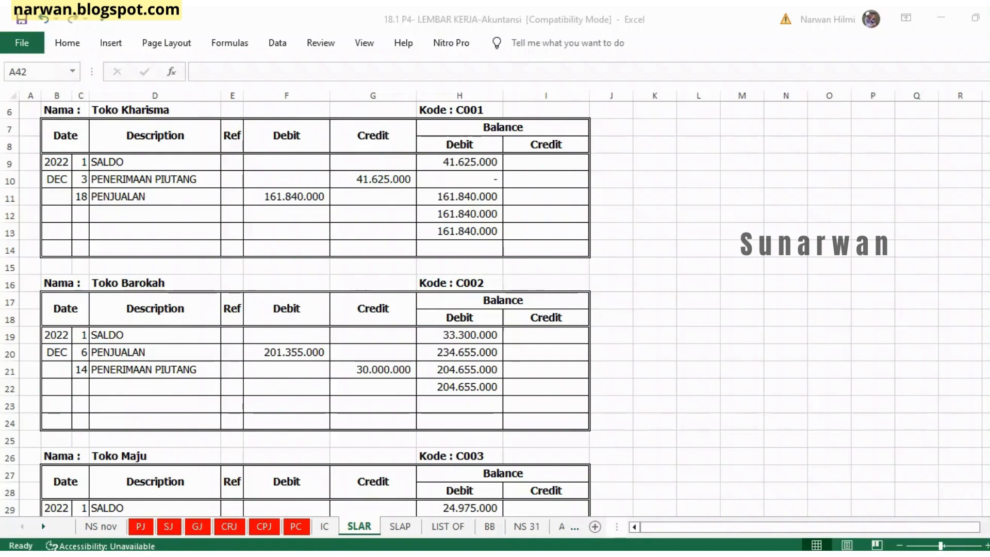
Compare the suppliers' JUMLAH amounts on the NS nov sheet with the opening SALDO rows on the SLAP sheet.
{"action": "scroll", "coordinate": [199, 376], "scroll_direction": "down", "scroll_amount": 3}
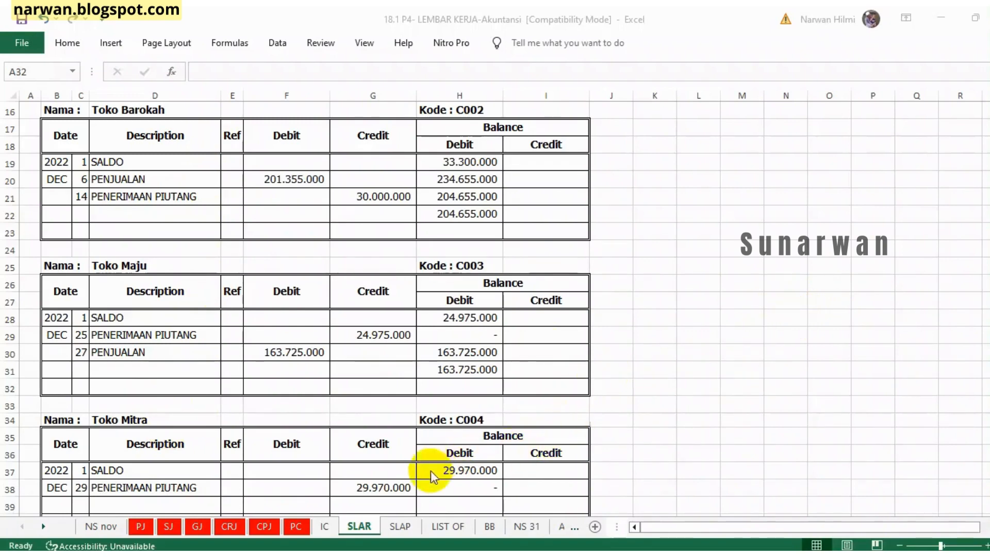
{"action": "left_click", "coordinate": [398, 526]}
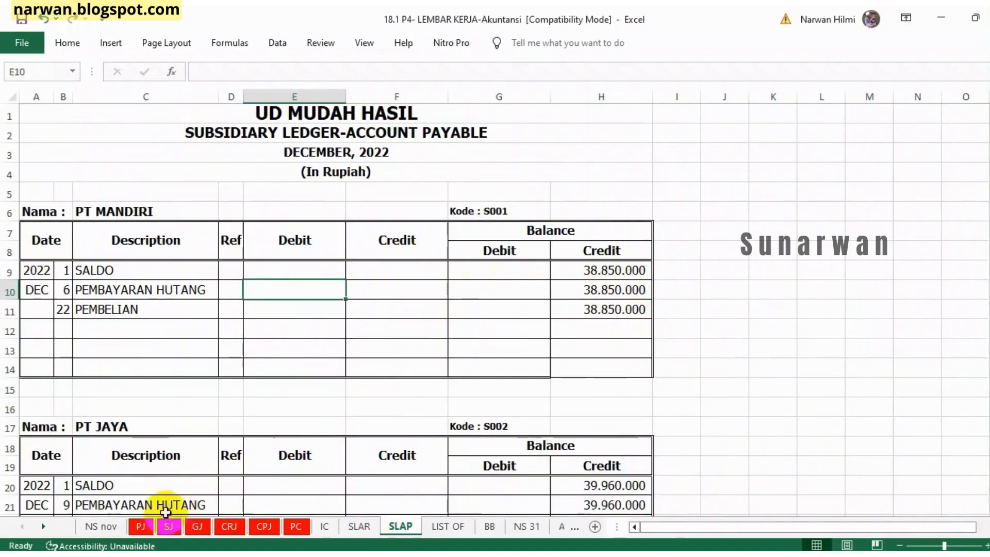
{"action": "left_click", "coordinate": [101, 526]}
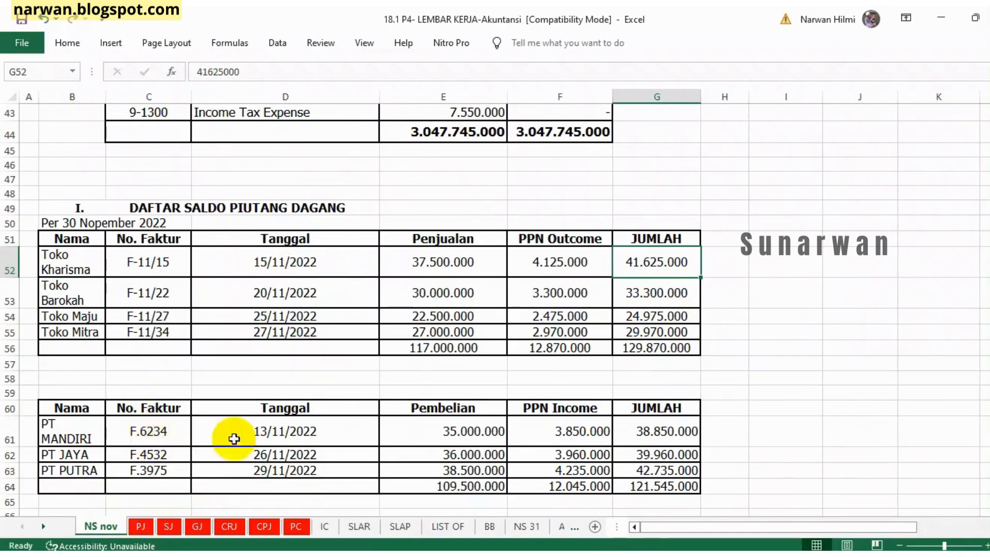
{"action": "scroll", "coordinate": [216, 399], "scroll_direction": "down", "scroll_amount": 1}
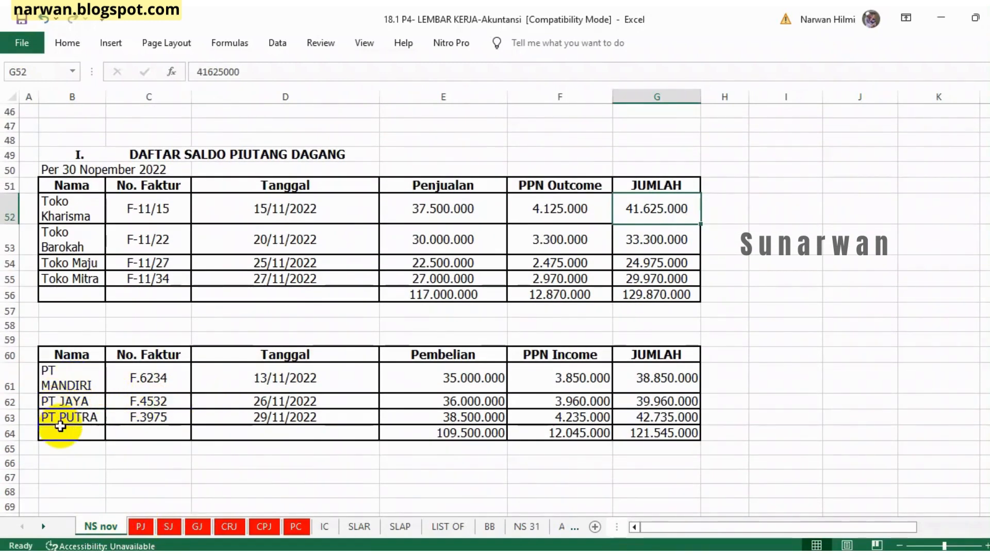
{"action": "left_click_drag", "start_coordinate": [639, 380], "coordinate": [644, 411]}
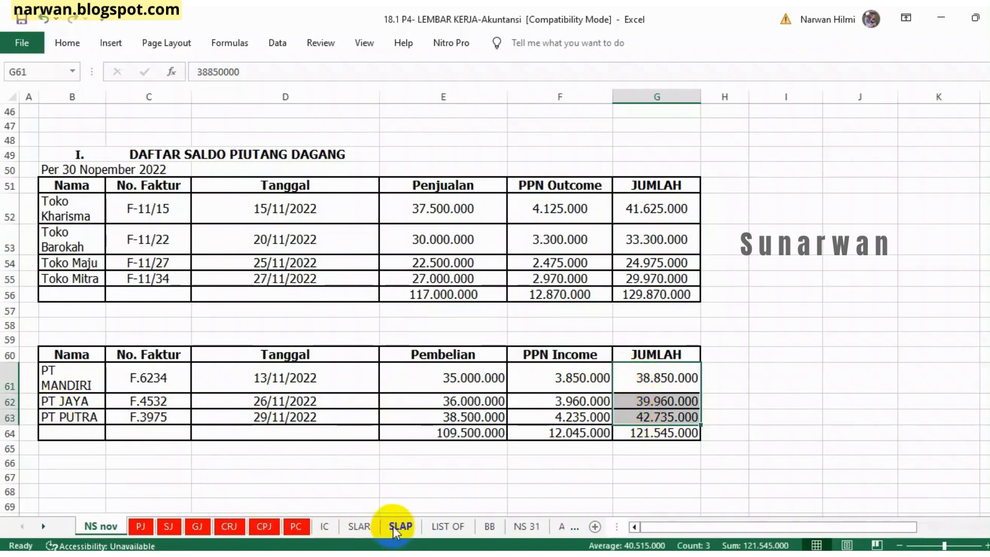
{"action": "left_click", "coordinate": [400, 526]}
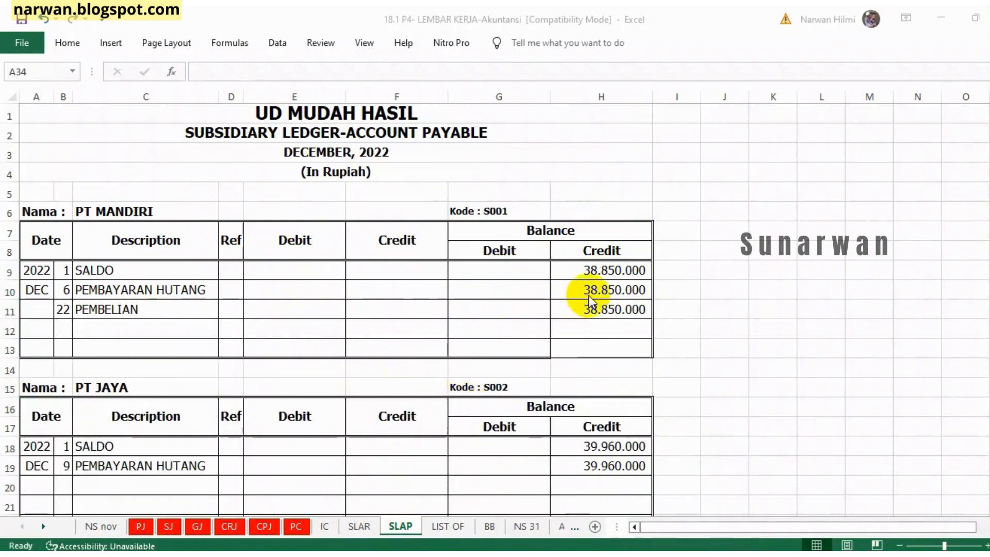
{"action": "scroll", "coordinate": [587, 291], "scroll_direction": "down", "scroll_amount": 1}
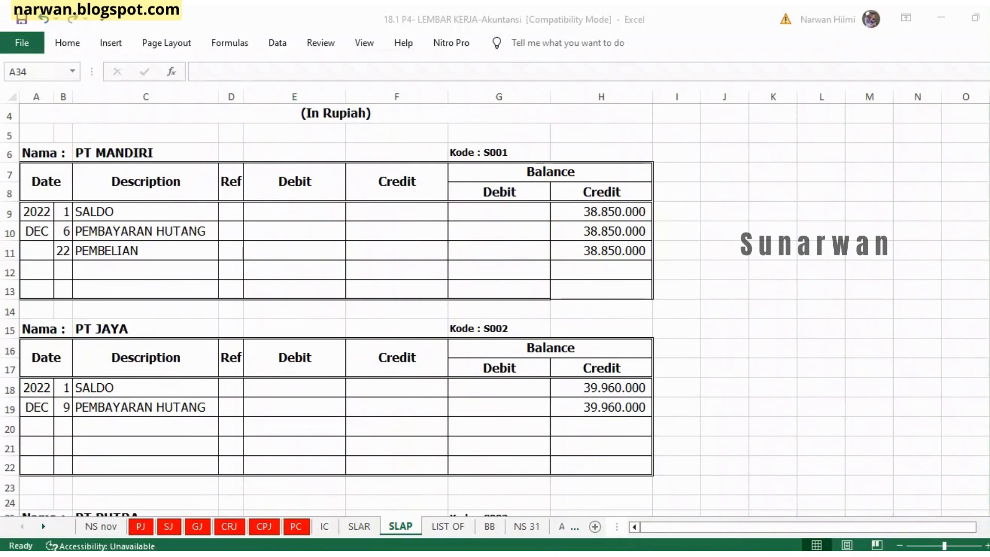
{"action": "scroll", "coordinate": [495, 309], "scroll_direction": "down", "scroll_amount": 1}
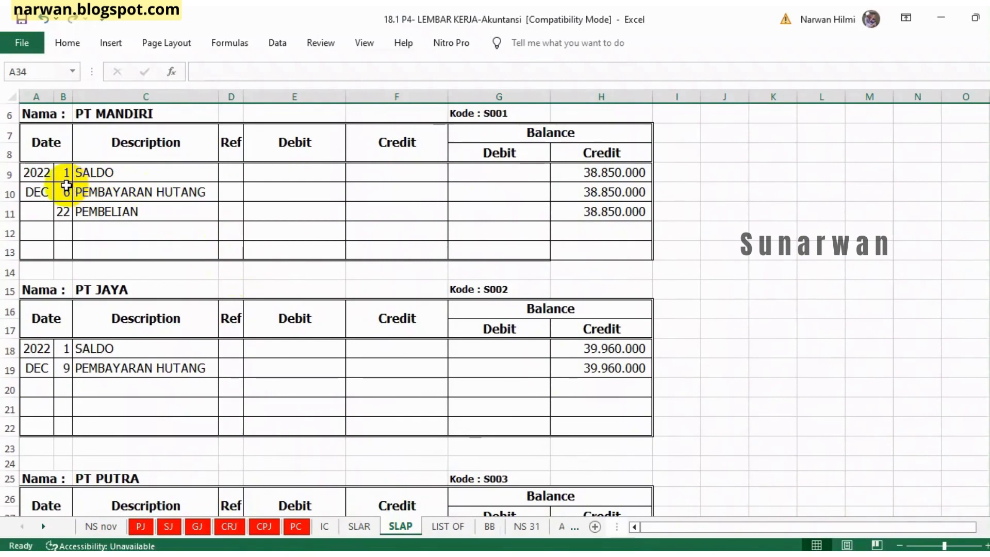
Link the debit of PT Mandiri's 6 December PEMBAYARAN HUTANG row on the SLAP sheet to the cash payments journal with =CPJ!G9.
{"action": "left_click", "coordinate": [93, 193]}
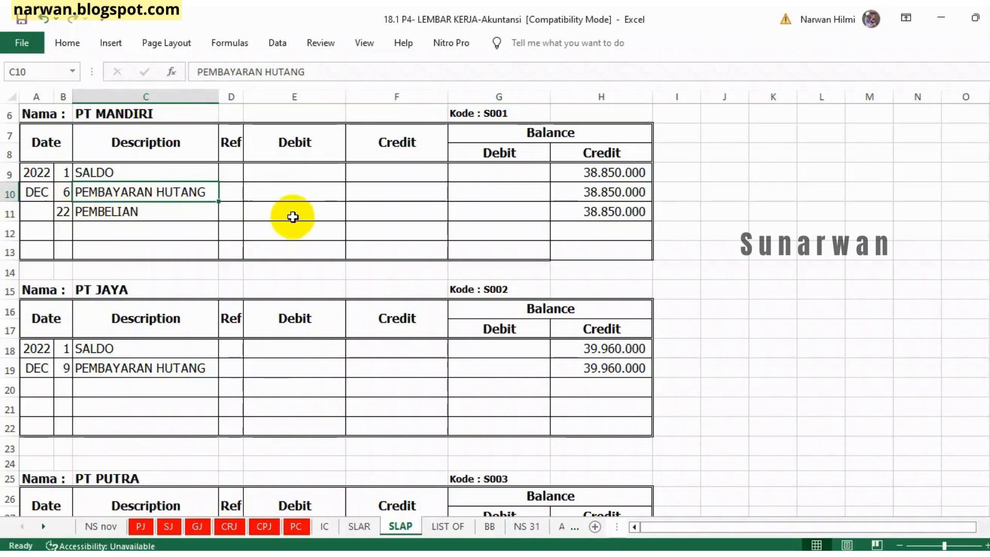
{"action": "left_click", "coordinate": [288, 198]}
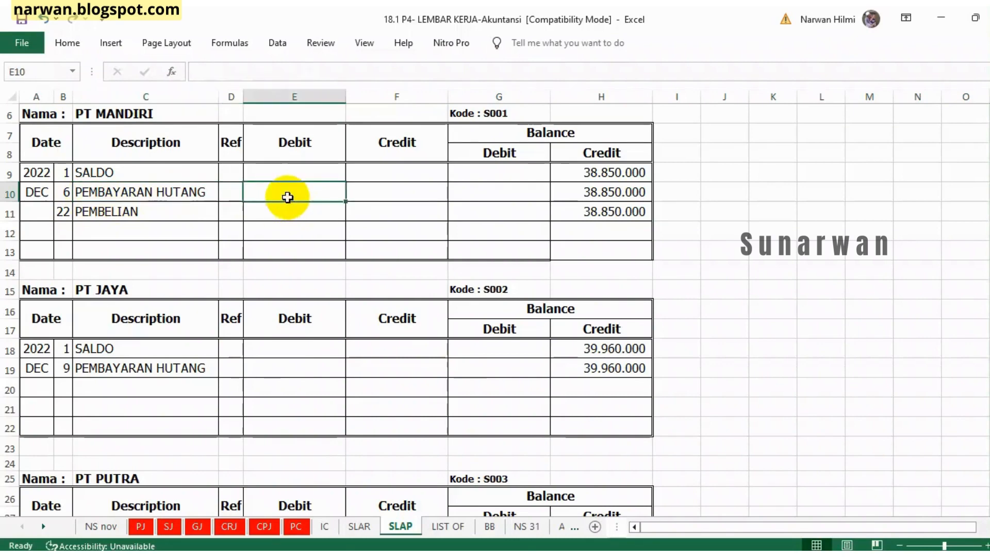
{"action": "type", "text": "="}
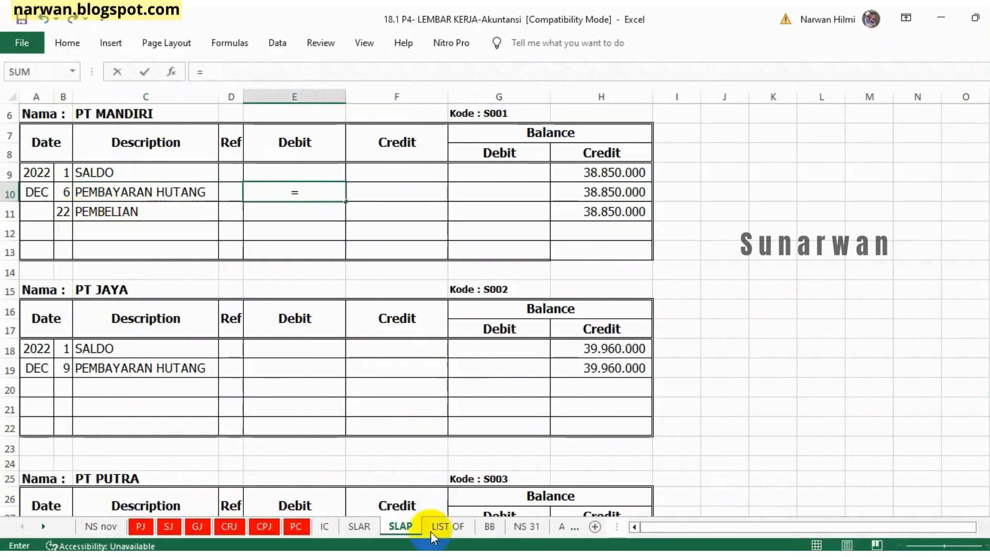
{"action": "left_click", "coordinate": [261, 526]}
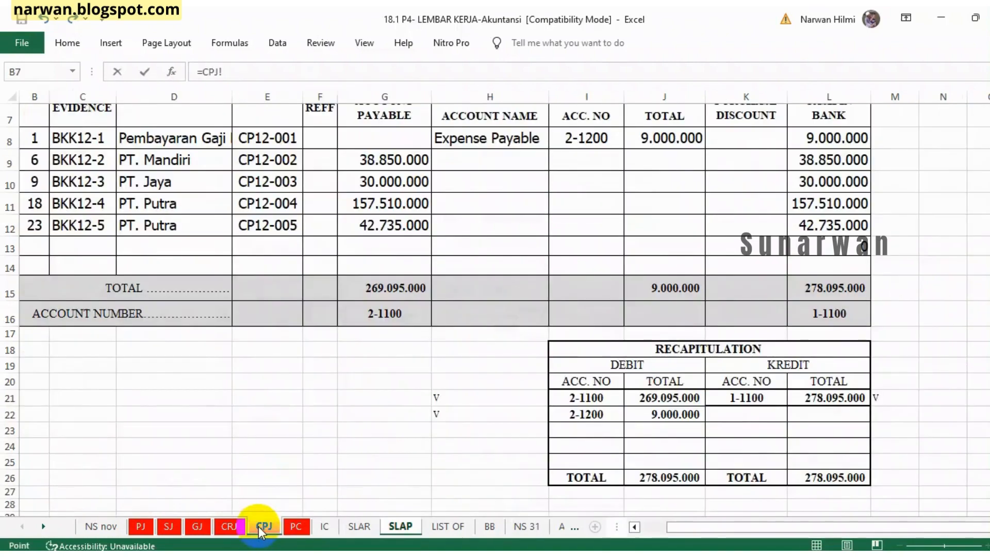
{"action": "scroll", "coordinate": [259, 285], "scroll_direction": "up", "scroll_amount": 1}
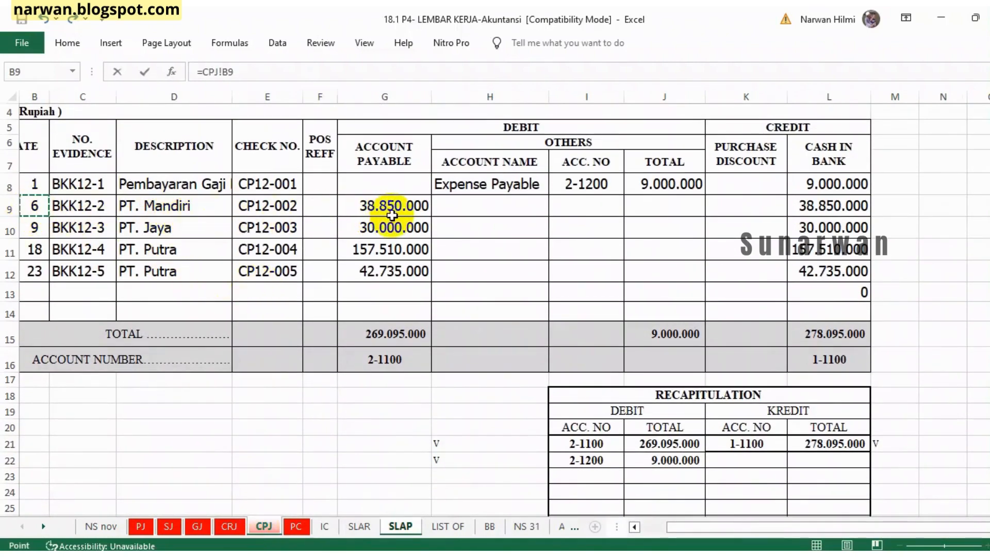
{"action": "left_click", "coordinate": [381, 208]}
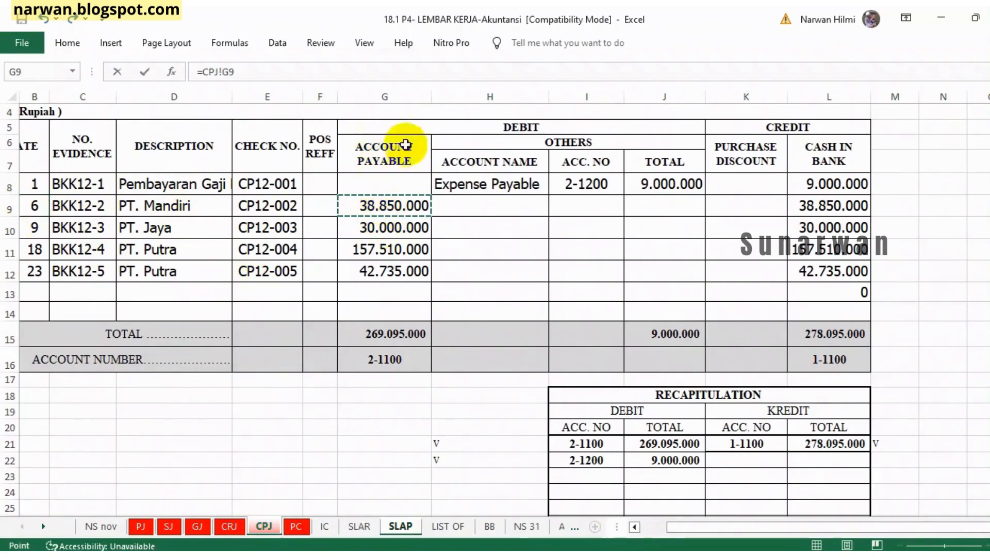
{"action": "key", "text": "Escape"}
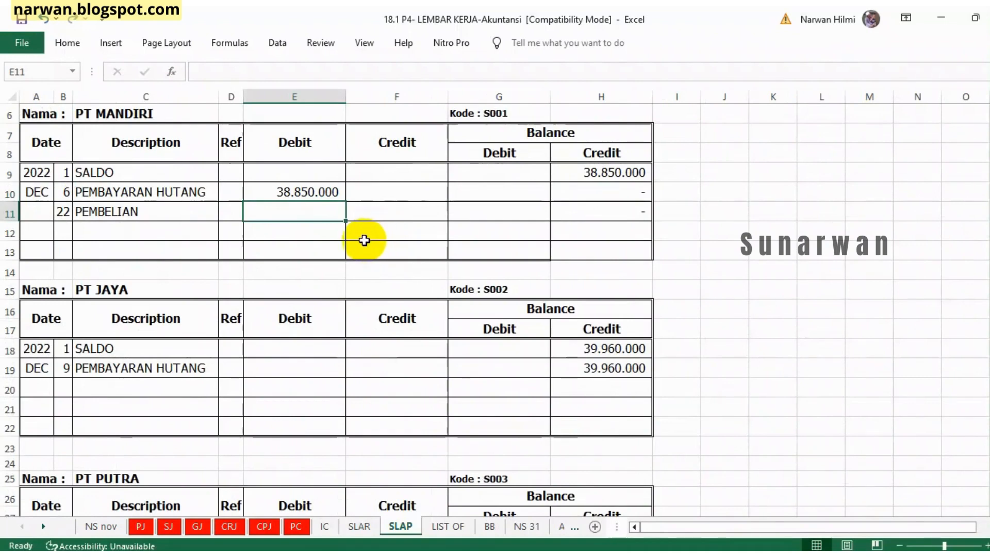
{"action": "type", "text": "="}
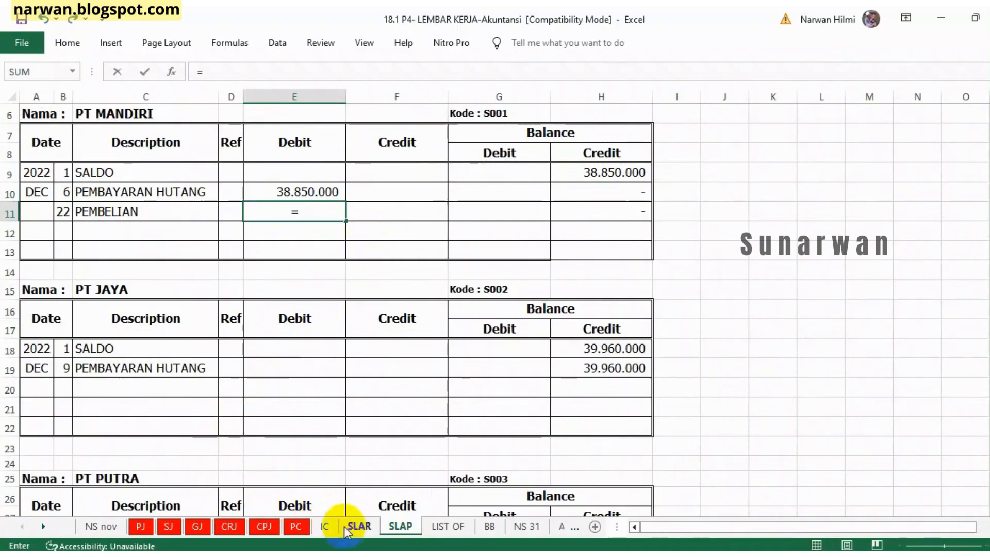
{"action": "left_click", "coordinate": [265, 531]}
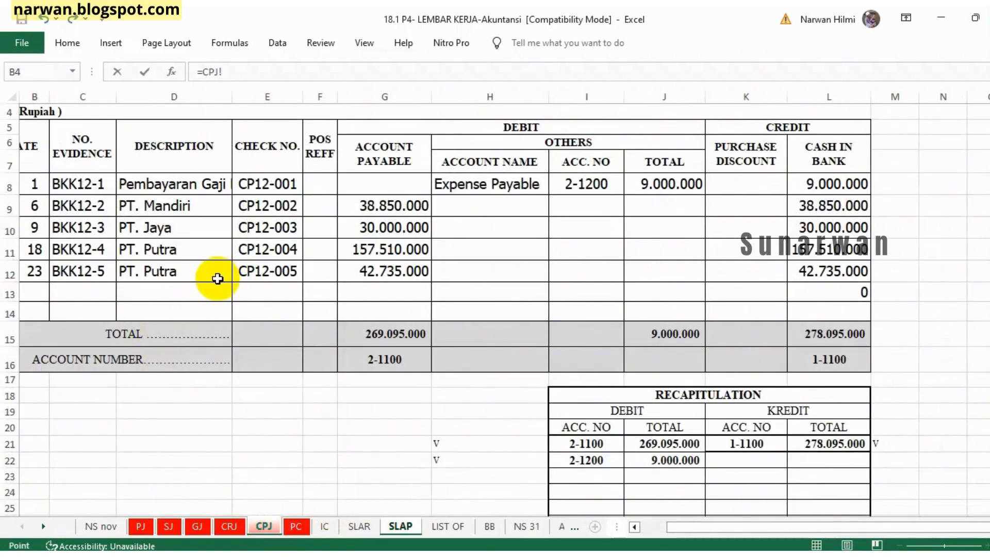
{"action": "left_click", "coordinate": [141, 527]}
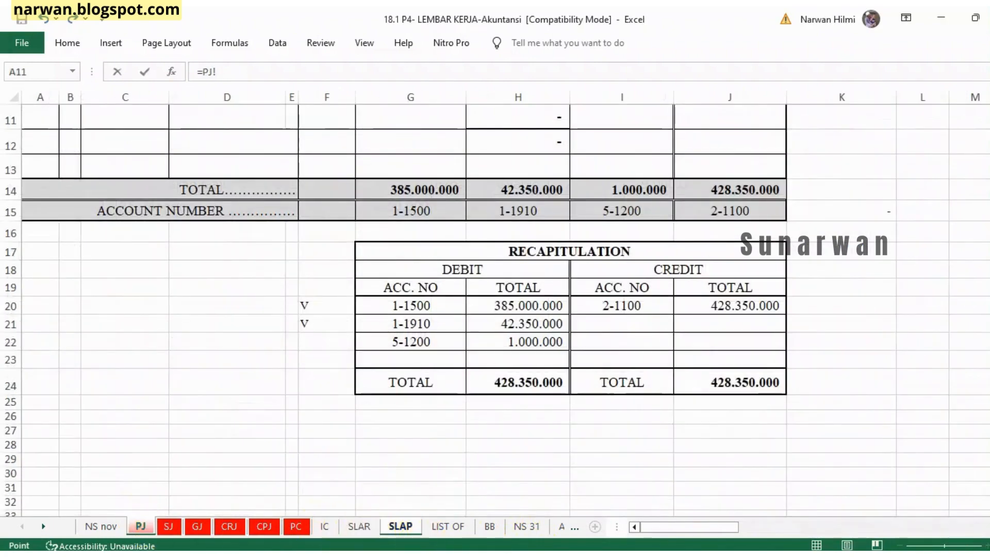
{"action": "left_click", "coordinate": [400, 526]}
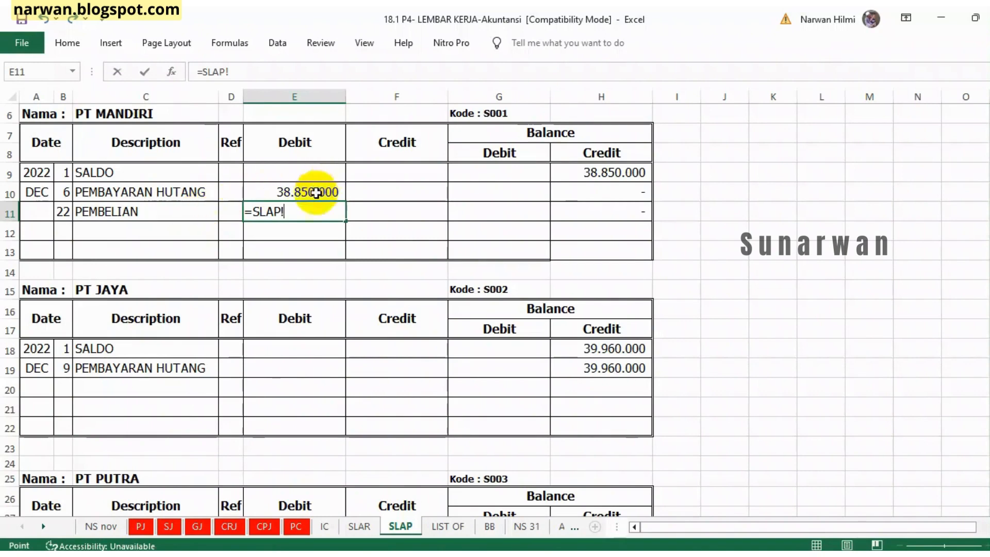
{"action": "key", "text": "F2"}
{"action": "key", "text": "BackSpace"}
{"action": "key", "text": "BackSpace"}
{"action": "key", "text": "BackSpace"}
{"action": "key", "text": "BackSpace"}
{"action": "key", "text": "BackSpace"}
{"action": "key", "text": "BackSpace"}
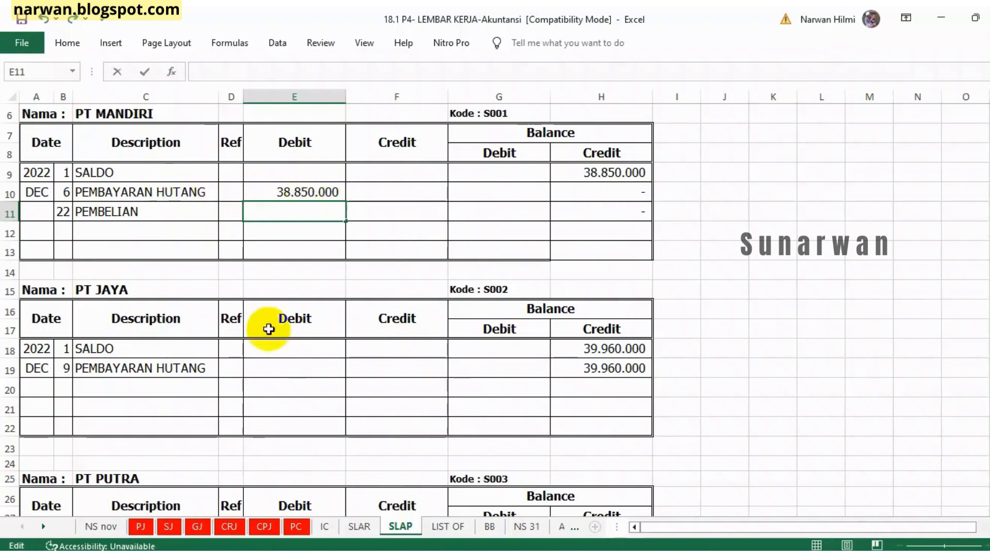
Link the credit of PT Mandiri's 22 December PEMBELIAN row on the SLAP sheet to the purchases journal with =PJ!J9.
{"action": "left_click", "coordinate": [397, 208]}
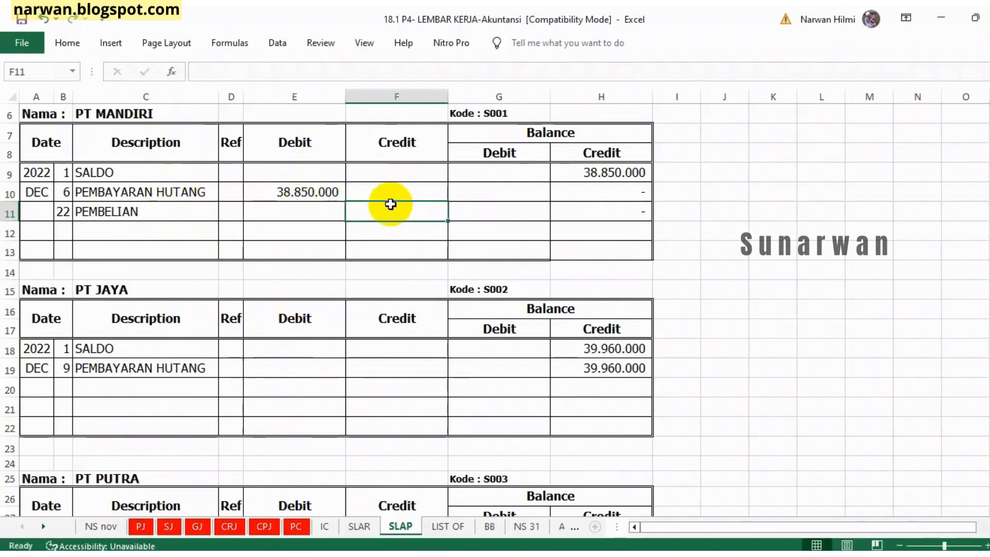
{"action": "type", "text": "="}
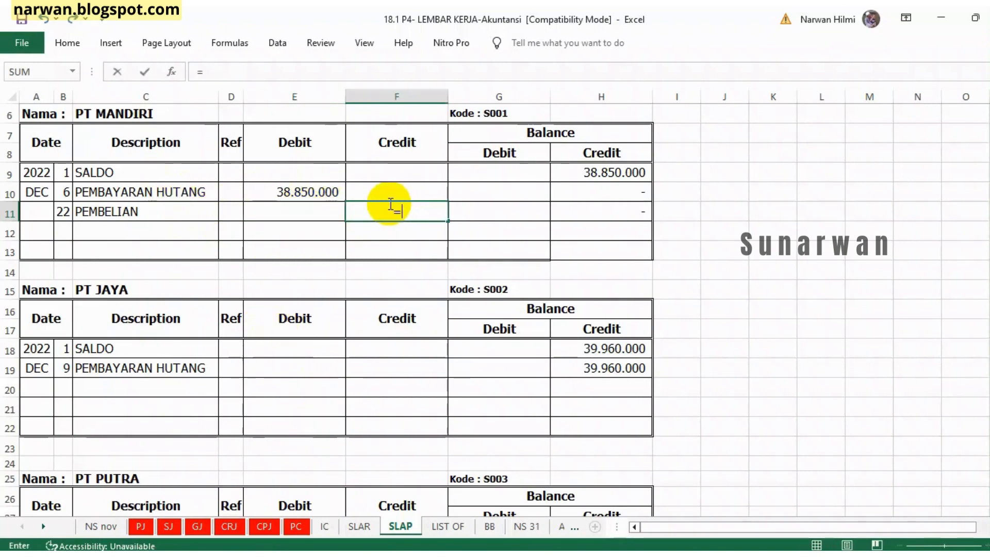
{"action": "left_click", "coordinate": [139, 526]}
{"action": "scroll", "coordinate": [149, 413], "scroll_direction": "up", "scroll_amount": 2}
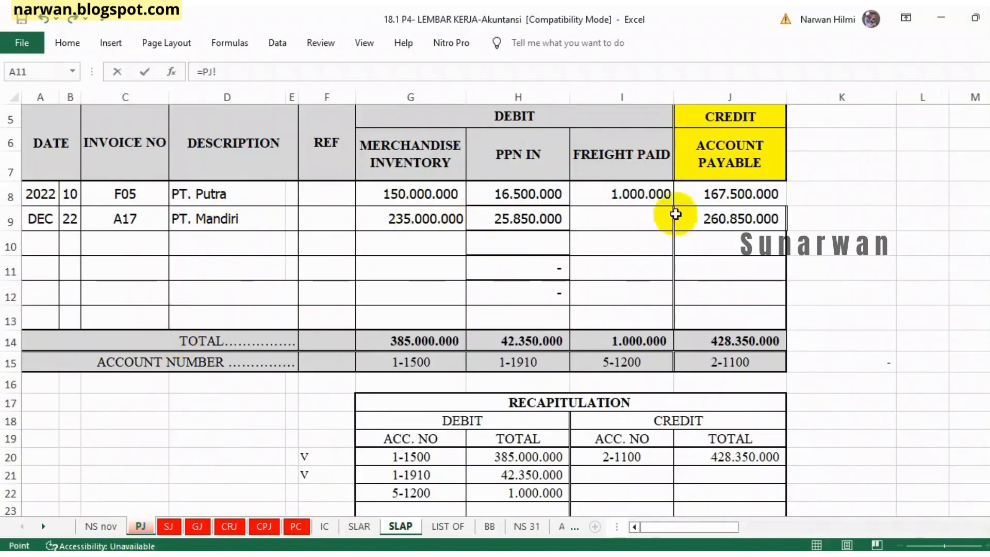
{"action": "left_click", "coordinate": [729, 219]}
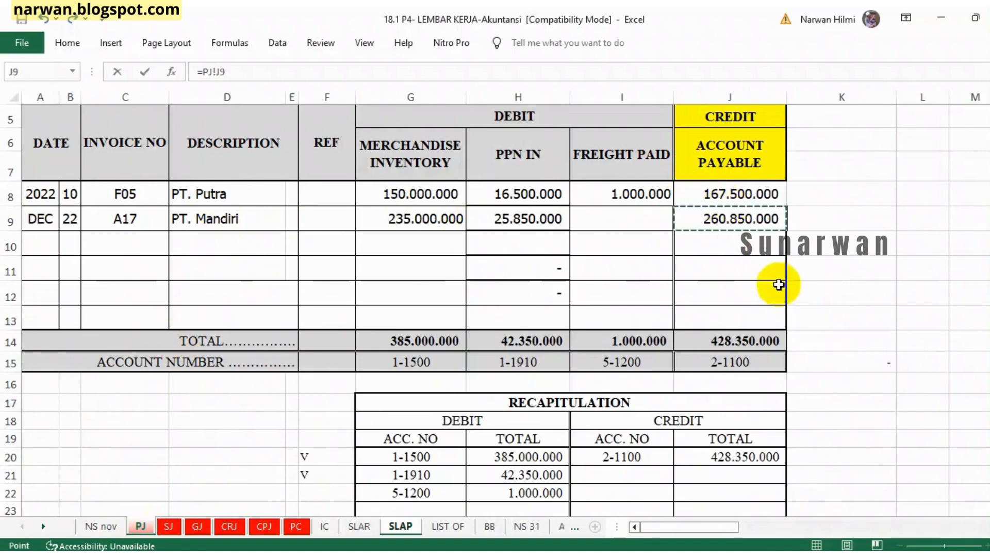
{"action": "key", "text": "Return"}
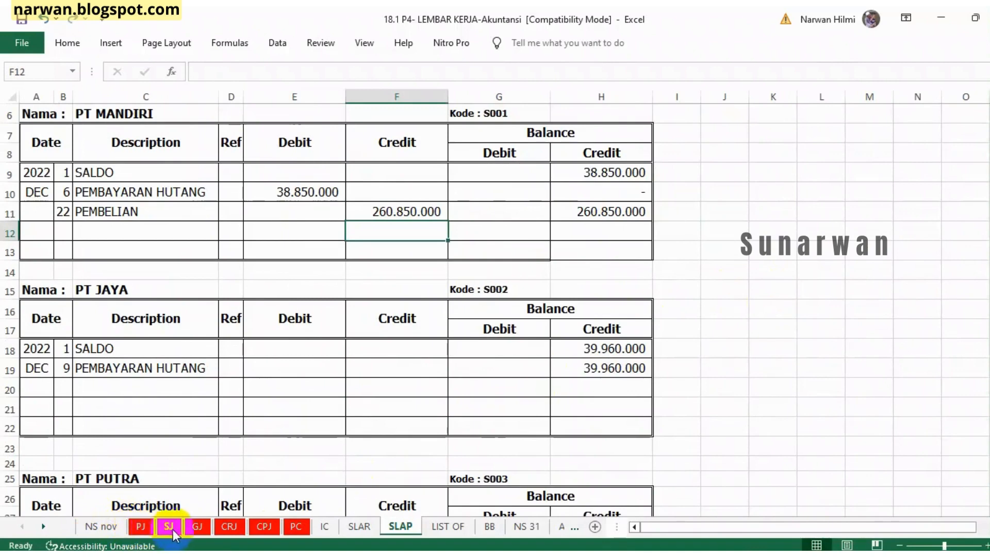
Enter V as the posting reference for PT Mandiri's 6 December payment in the cash payments journal.
{"action": "left_click", "coordinate": [261, 526]}
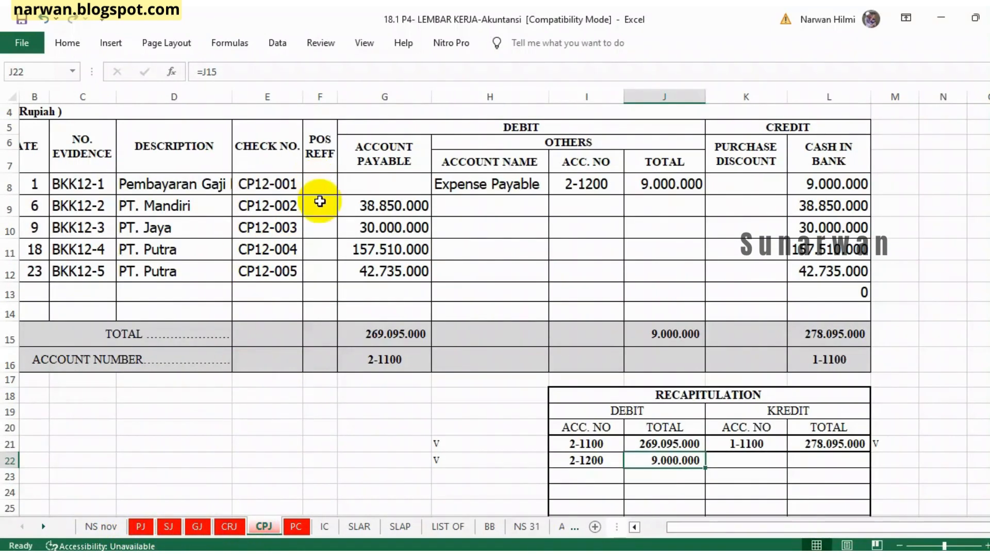
{"action": "left_click", "coordinate": [319, 201]}
{"action": "type", "text": "V"}
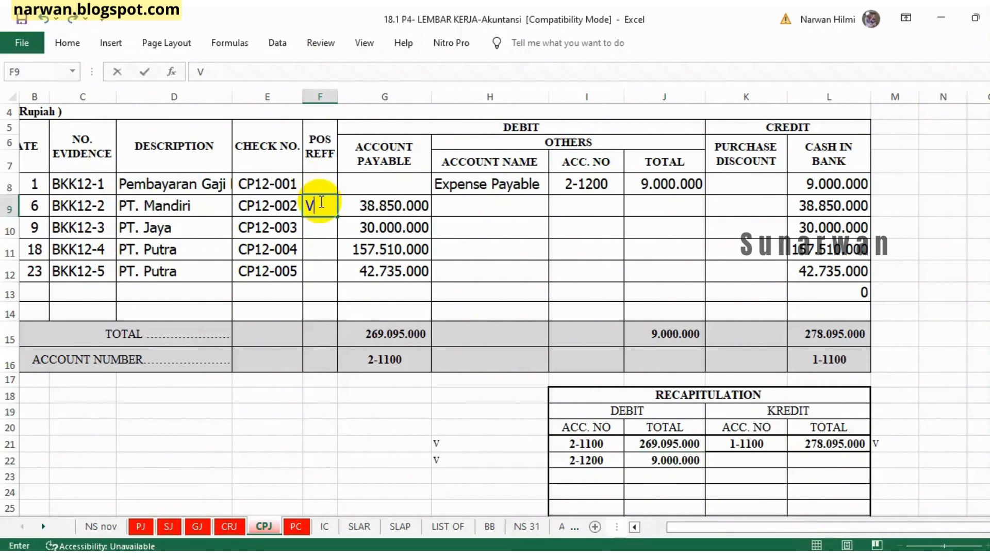
Enter V as the reference for PT Mandiri's 22 December invoice A17 in the purchases journal and return to the SLAP sheet.
{"action": "left_click", "coordinate": [142, 526]}
{"action": "left_click", "coordinate": [333, 221]}
{"action": "type", "text": "V"}
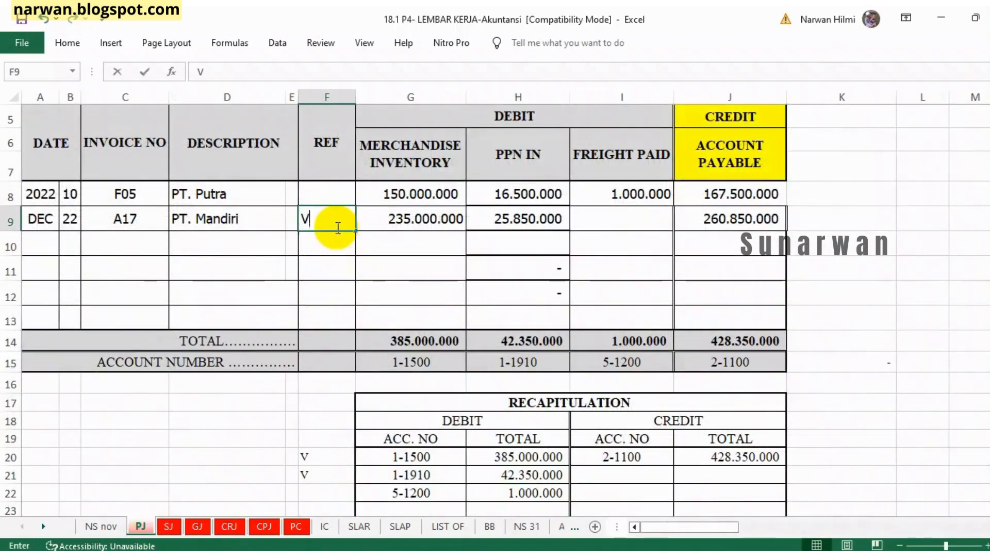
{"action": "left_click", "coordinate": [345, 311]}
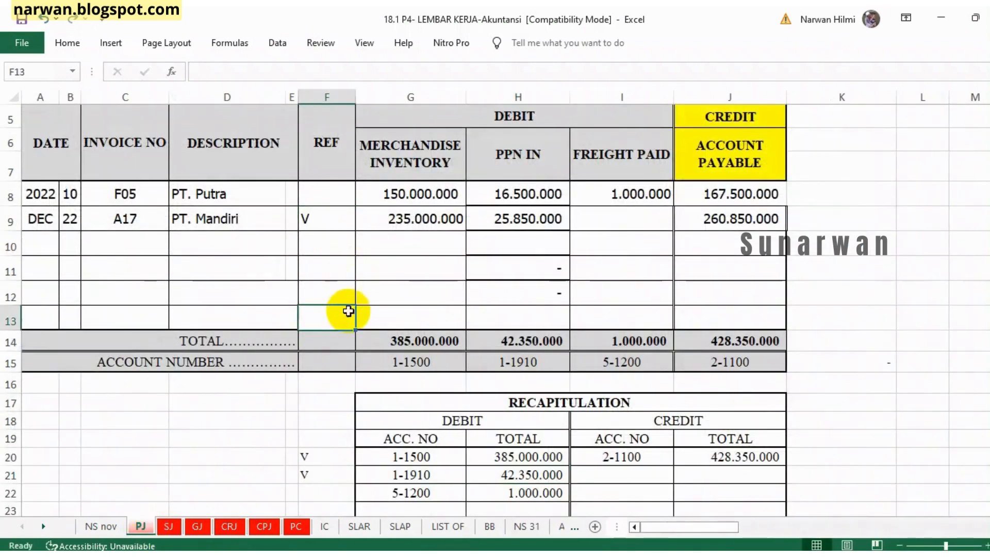
{"action": "left_click", "coordinate": [400, 524]}
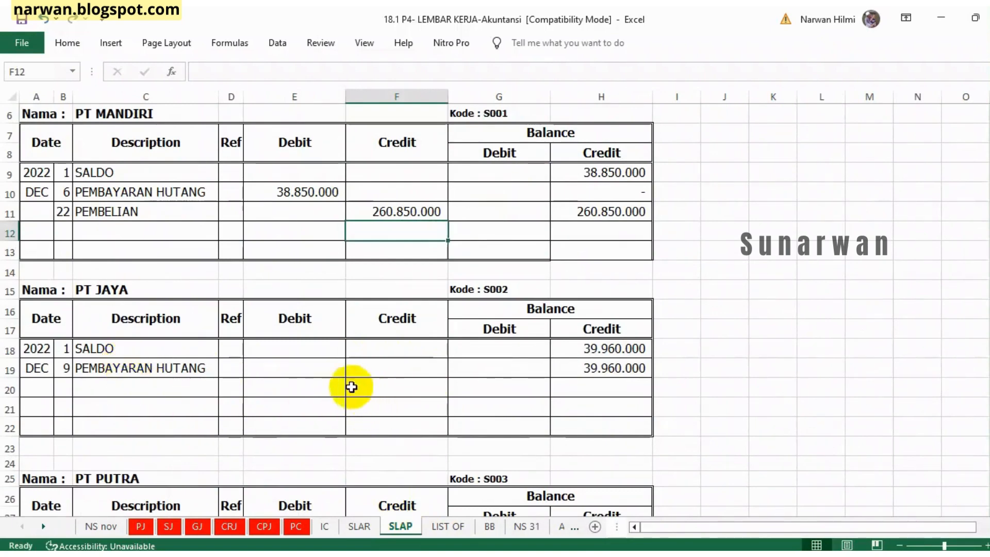
Link the debit of PT Jaya's 9 December PEMBAYARAN HUTANG row on the SLAP sheet to the cash payments journal with =CPJ!G10.
{"action": "left_click", "coordinate": [317, 365]}
{"action": "type", "text": "="}
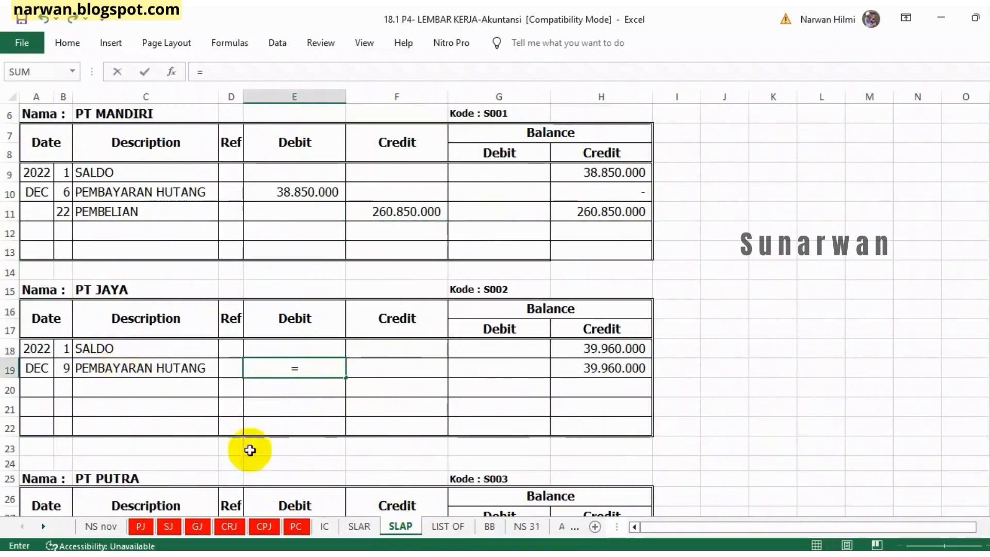
{"action": "left_click", "coordinate": [262, 527]}
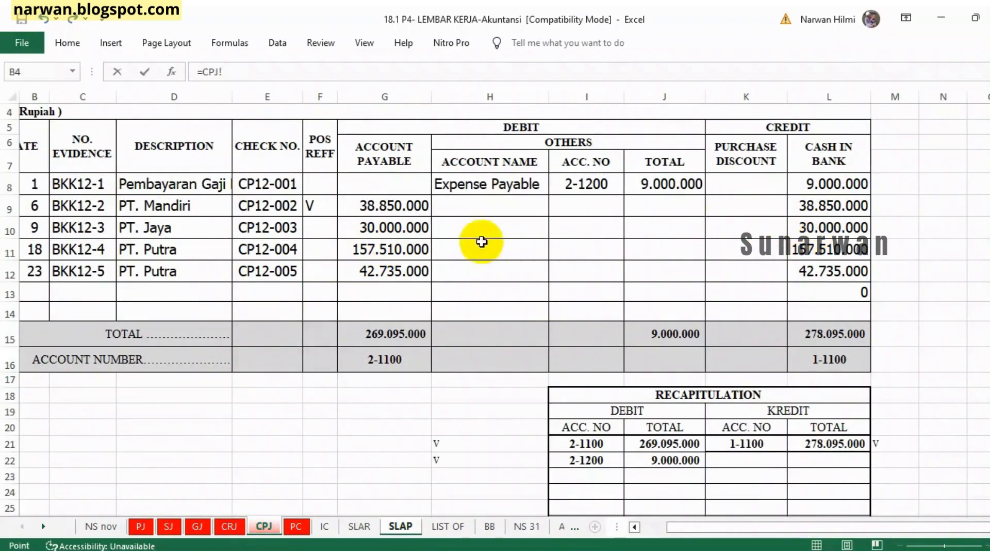
{"action": "left_click", "coordinate": [387, 228]}
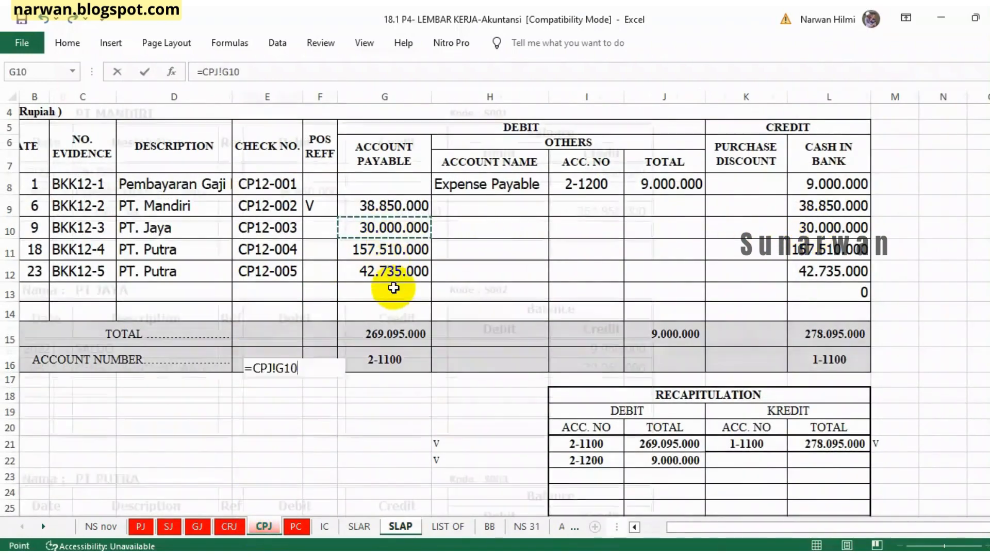
{"action": "key", "text": "Return"}
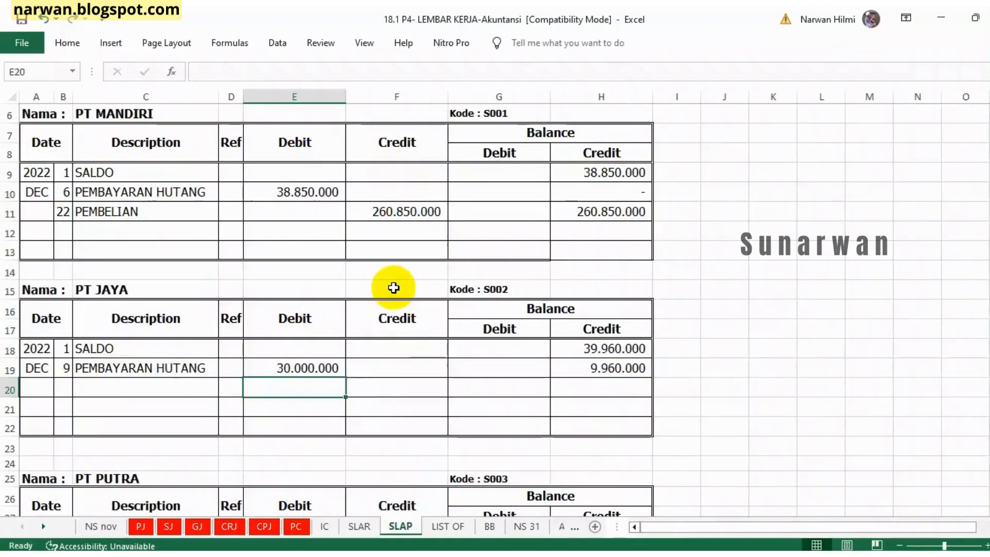
Enter V as the posting reference for PT Jaya's 9 December payment in the cash payments journal and return to the SLAP sheet.
{"action": "left_click", "coordinate": [263, 526]}
{"action": "left_click", "coordinate": [322, 230]}
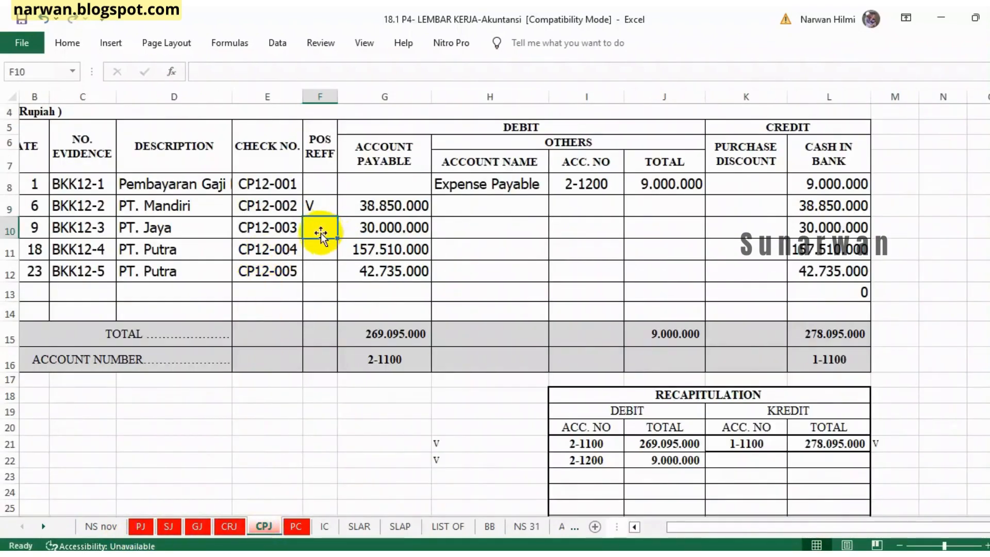
{"action": "type", "text": "V"}
{"action": "left_click", "coordinate": [400, 526]}
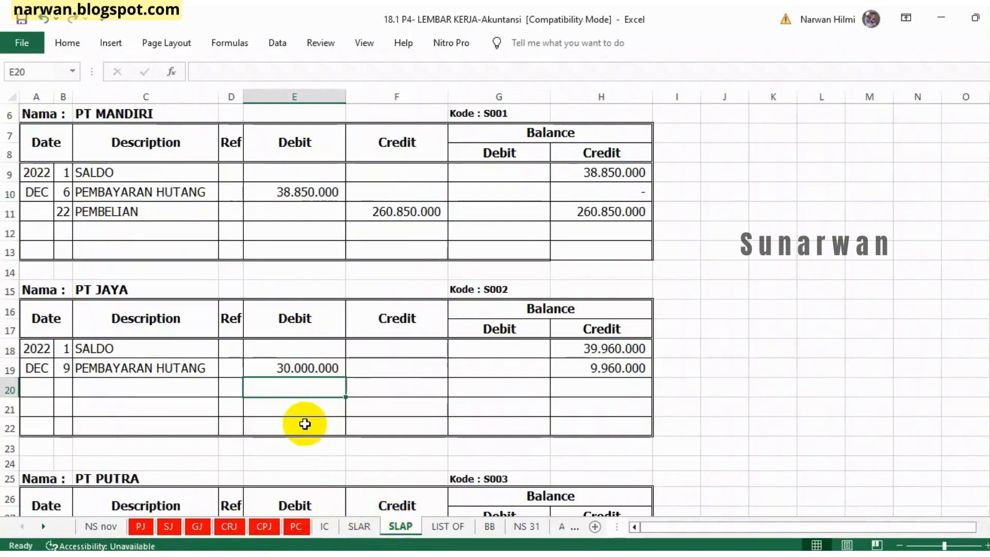
Link the credit of PT Putra's 10 December PEMBELIAN row on the SLAP sheet to the purchases journal with =PJ!J8.
{"action": "scroll", "coordinate": [305, 423], "scroll_direction": "down", "scroll_amount": 3}
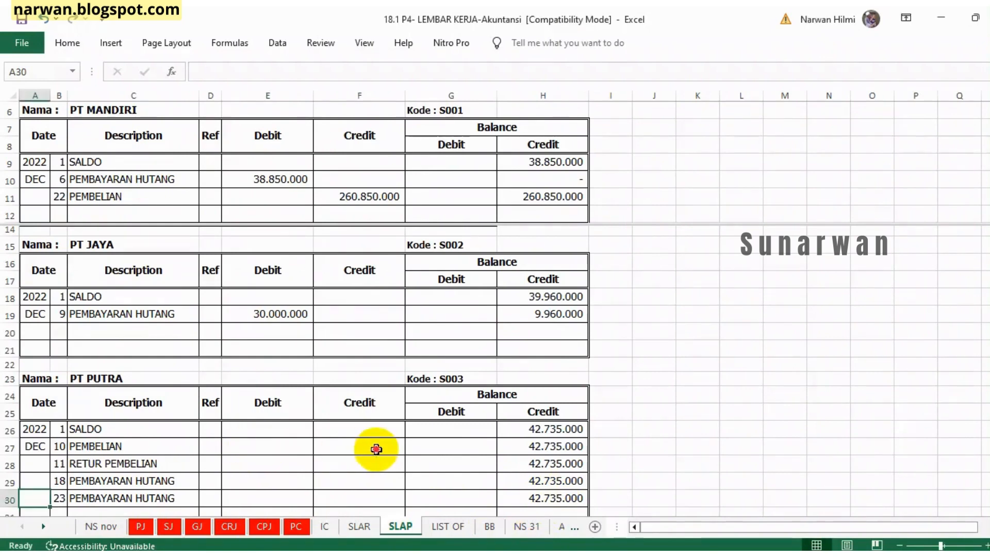
{"action": "left_click", "coordinate": [376, 449]}
{"action": "type", "text": "="}
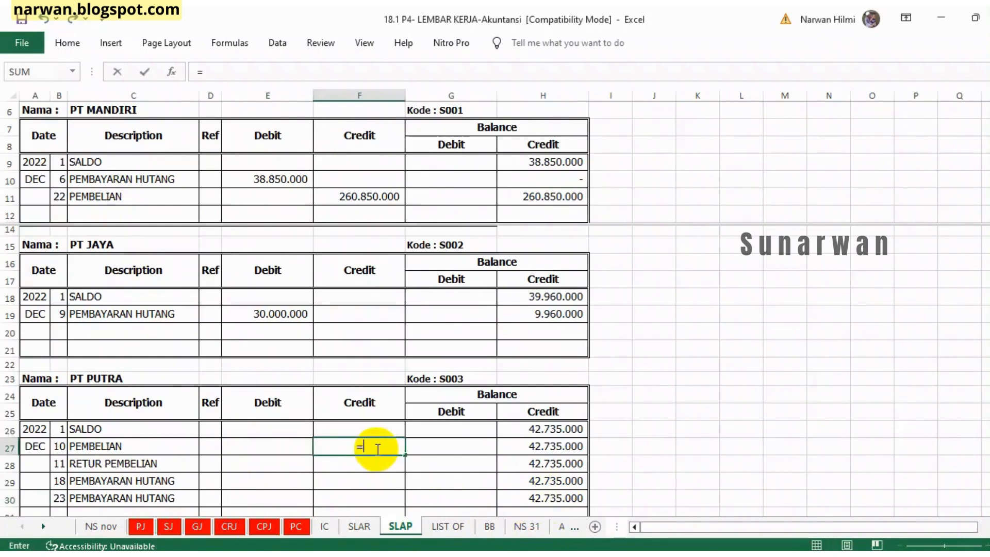
{"action": "left_click", "coordinate": [140, 529]}
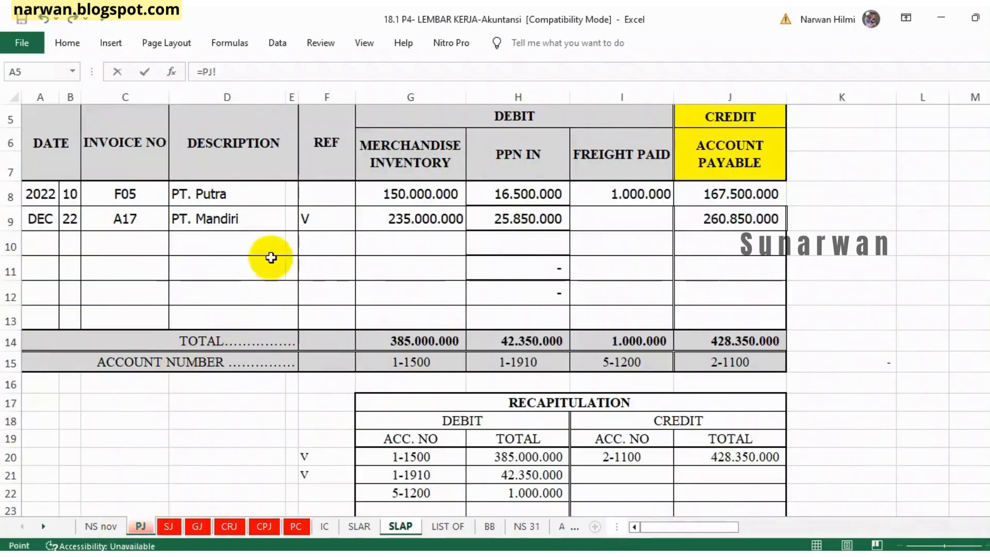
{"action": "left_click", "coordinate": [703, 197]}
{"action": "key", "text": "Return"}
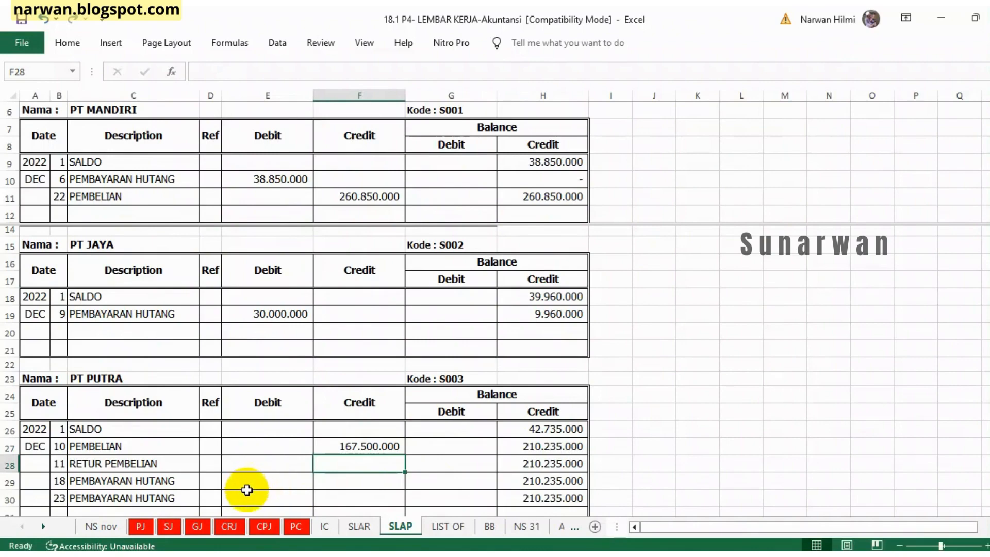
Enter V as the reference for PT Putra's 10 December invoice F05 in the purchases journal and return to the SLAP sheet.
{"action": "left_click", "coordinate": [139, 526]}
{"action": "left_click", "coordinate": [322, 192]}
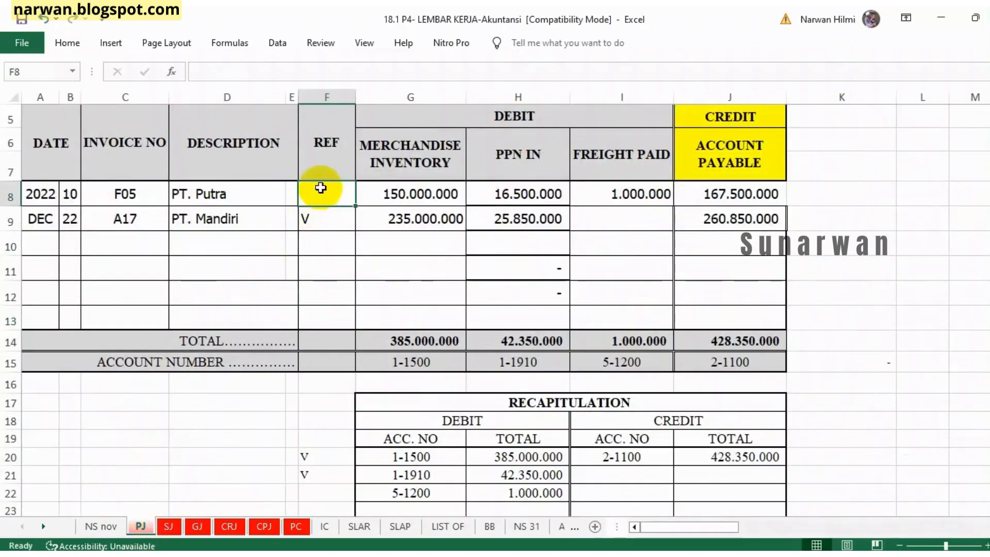
{"action": "type", "text": "V"}
{"action": "key", "text": "Return"}
{"action": "left_click", "coordinate": [400, 526]}
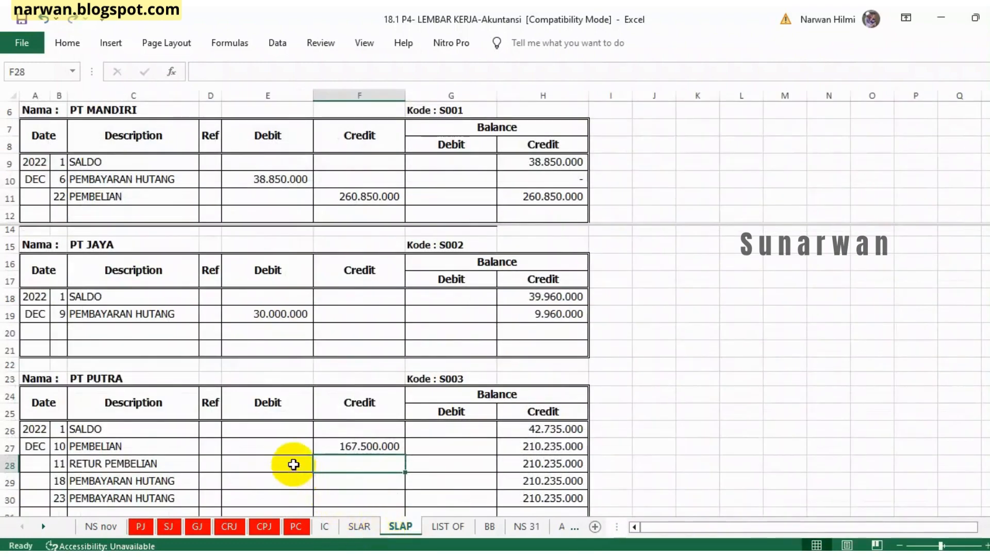
Link the debit of PT Putra's 11 December RETUR PEMBELIAN row on the SLAP sheet to the general journal with =GJ!G7.
{"action": "left_click", "coordinate": [293, 464]}
{"action": "type", "text": "="}
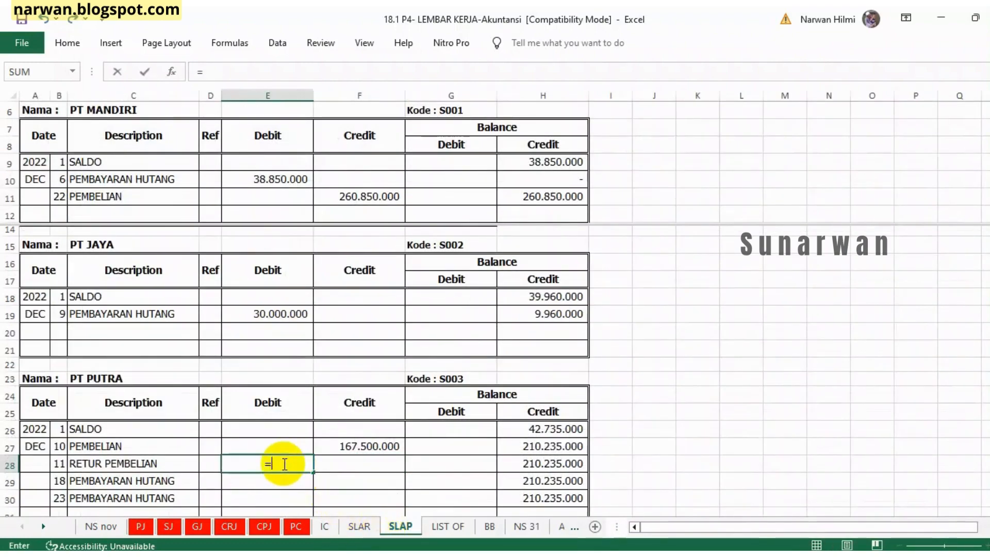
{"action": "left_click", "coordinate": [194, 527]}
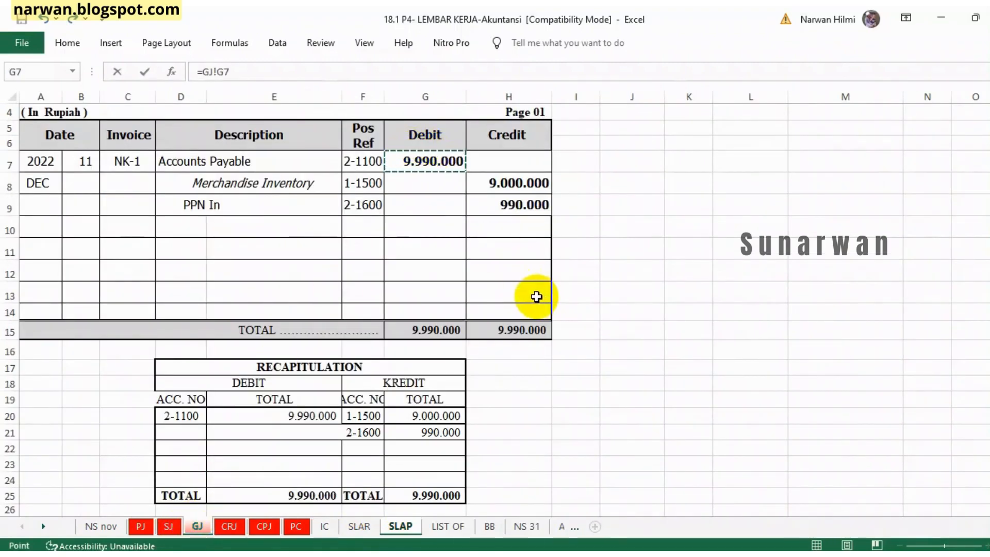
{"action": "key", "text": "Return"}
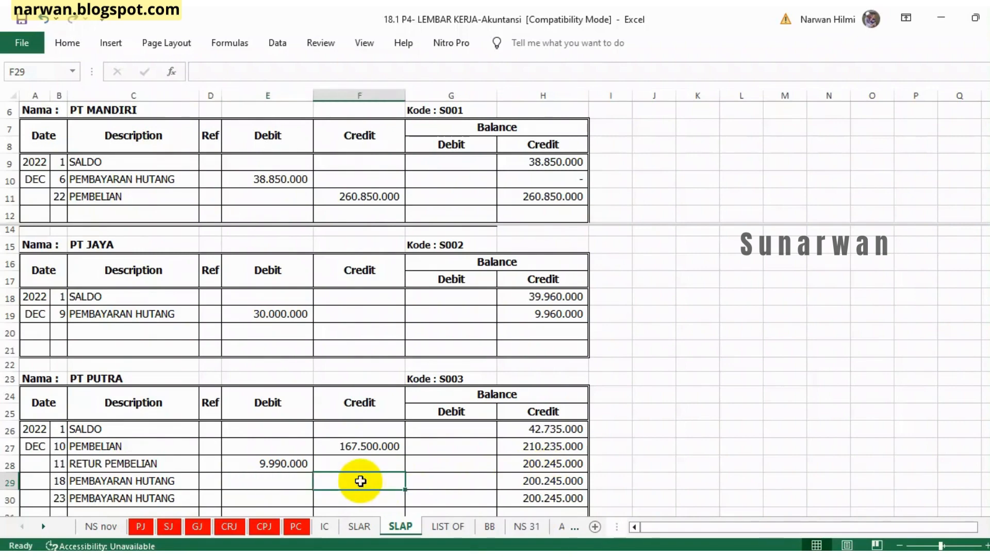
Try linking the debit of PT Putra's 18 December PEMBAYARAN HUTANG row to the cash payments journal with =CPJ!G11, and clear the entry.
{"action": "type", "text": "="}
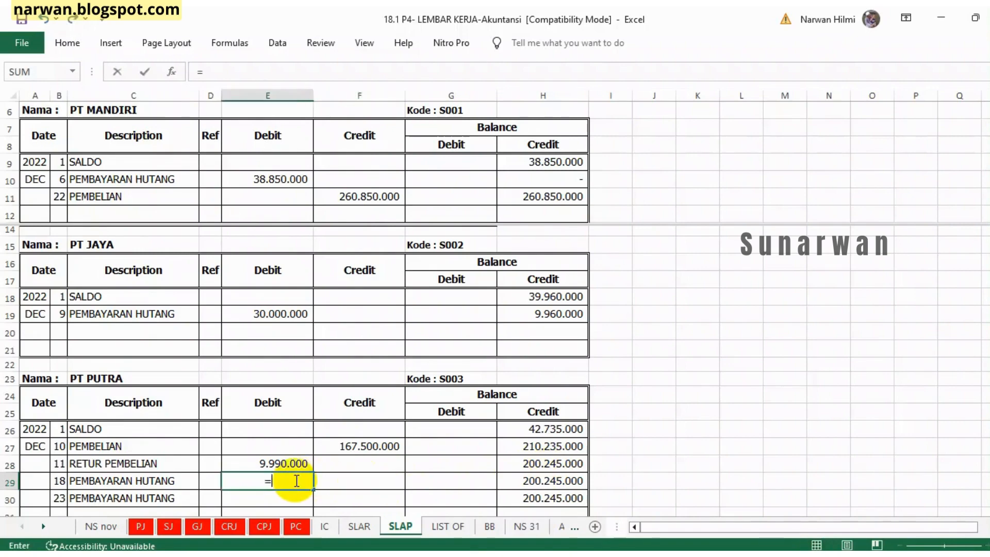
{"action": "left_click", "coordinate": [264, 526]}
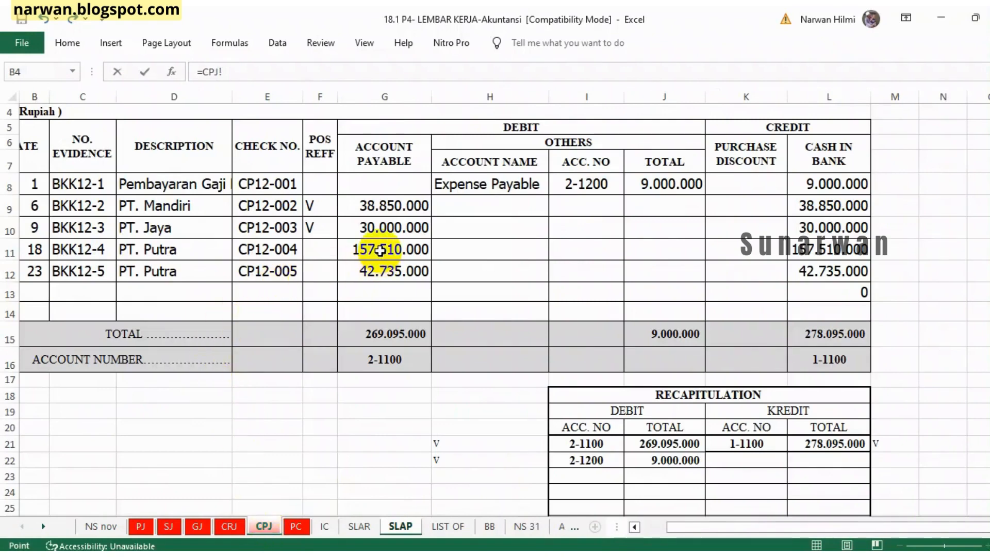
{"action": "left_click", "coordinate": [379, 251]}
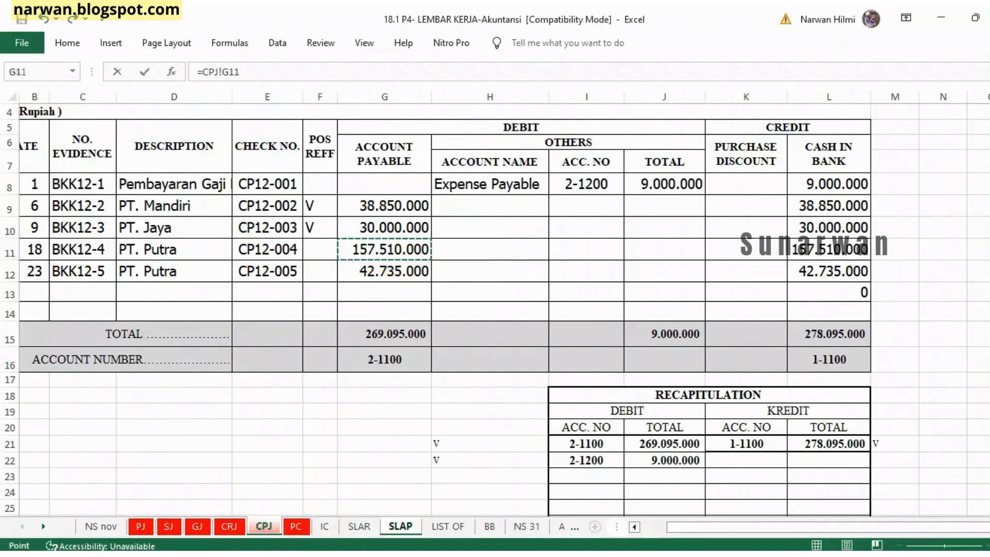
{"action": "key", "text": "Return"}
{"action": "left_click", "coordinate": [296, 481]}
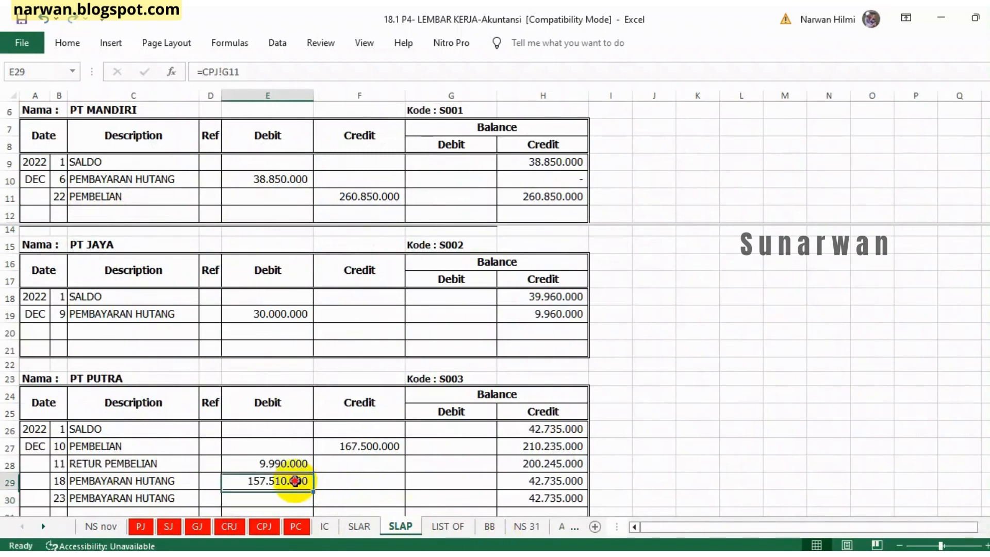
{"action": "key", "text": "Delete"}
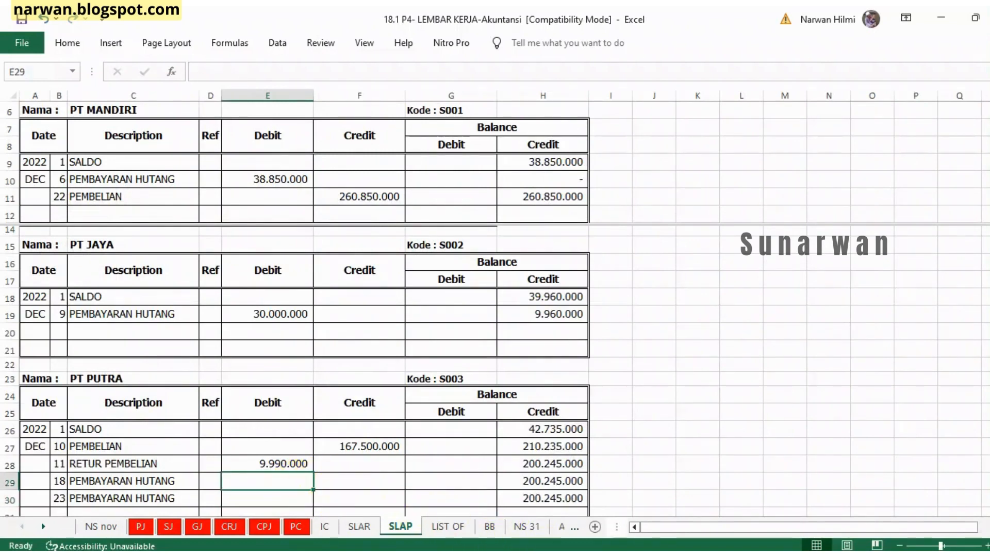
Link the debit of PT Putra's 18 December PEMBAYARAN HUTANG row to the cash payments journal with =CPJ!G11.
{"action": "type", "text": "="}
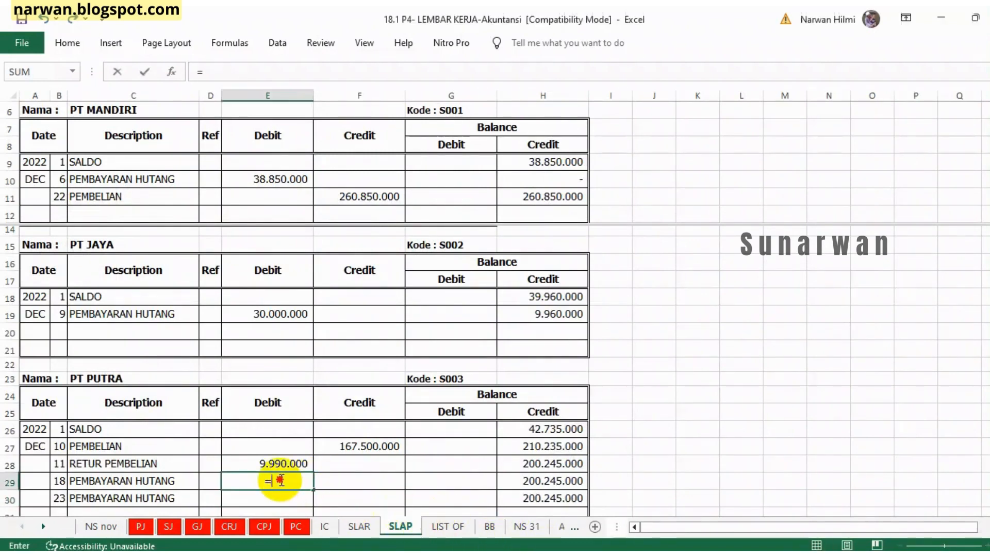
{"action": "left_click", "coordinate": [261, 526]}
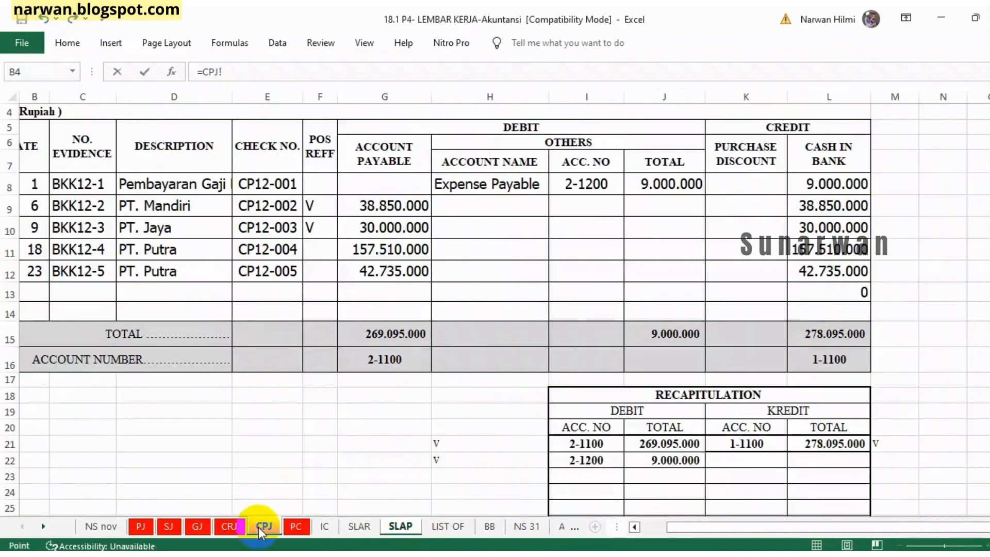
{"action": "left_click", "coordinate": [365, 252]}
{"action": "key", "text": "Return"}
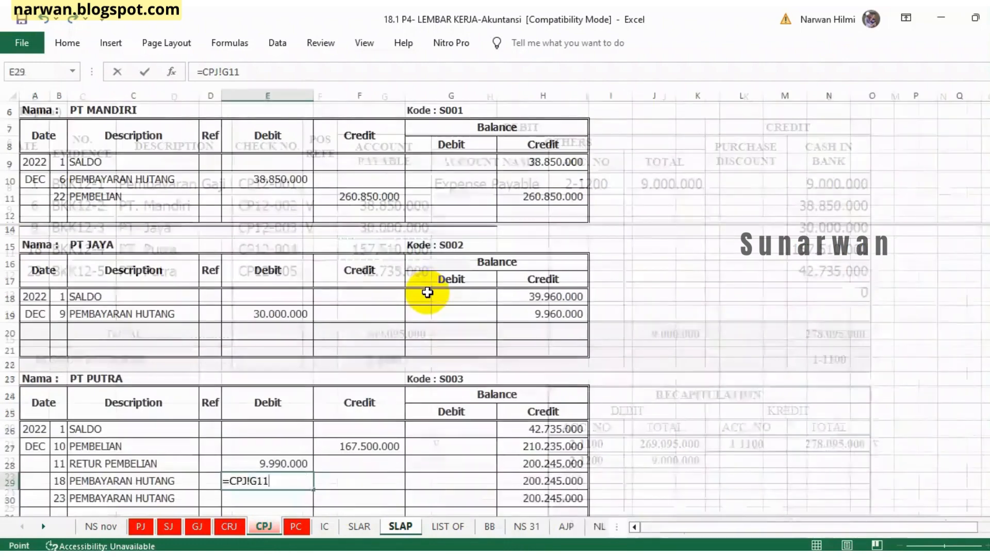
Link the debit of PT Putra's 23 December PEMBAYARAN HUTANG row to the cash payments journal with =CPJ!G12.
{"action": "type", "text": "="}
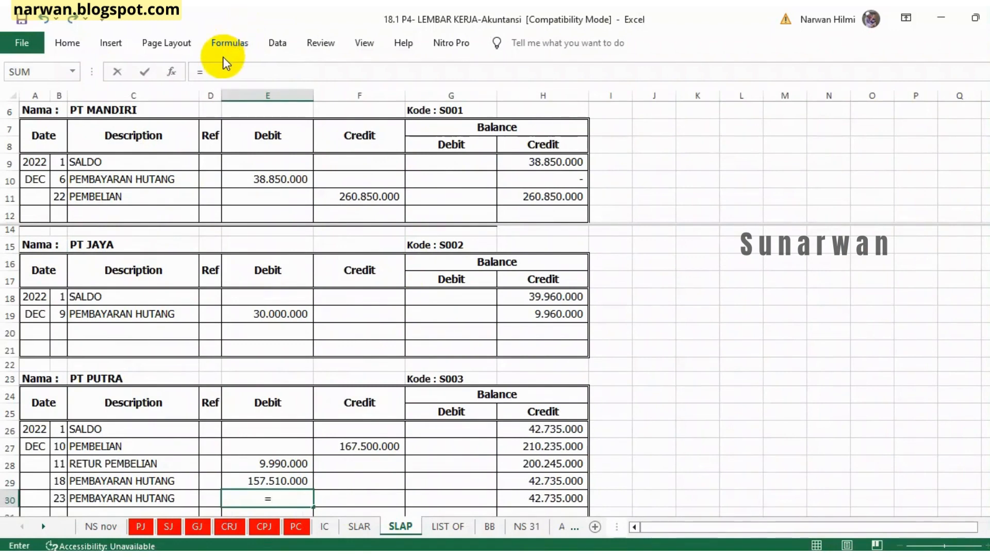
{"action": "left_click", "coordinate": [264, 526]}
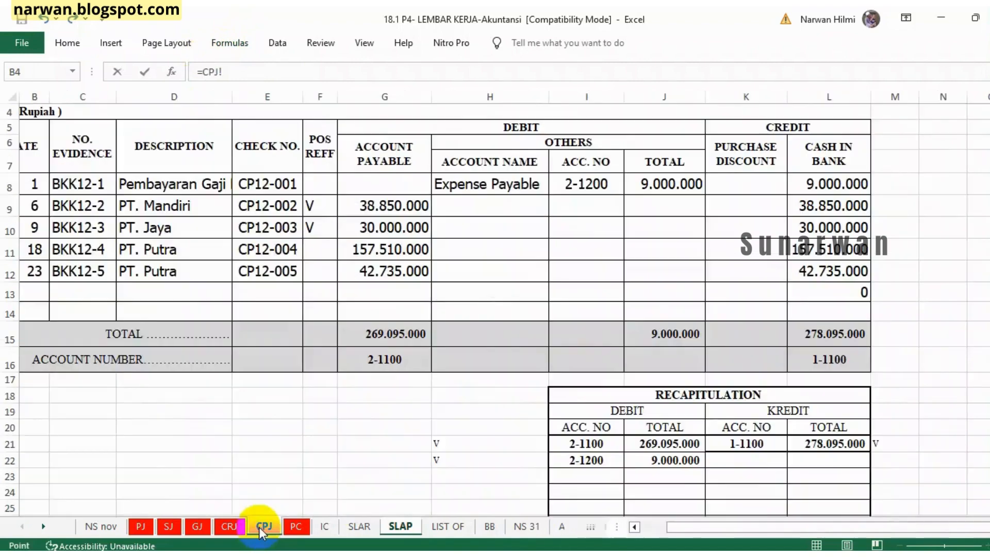
{"action": "left_click", "coordinate": [381, 273]}
{"action": "key", "text": "Return"}
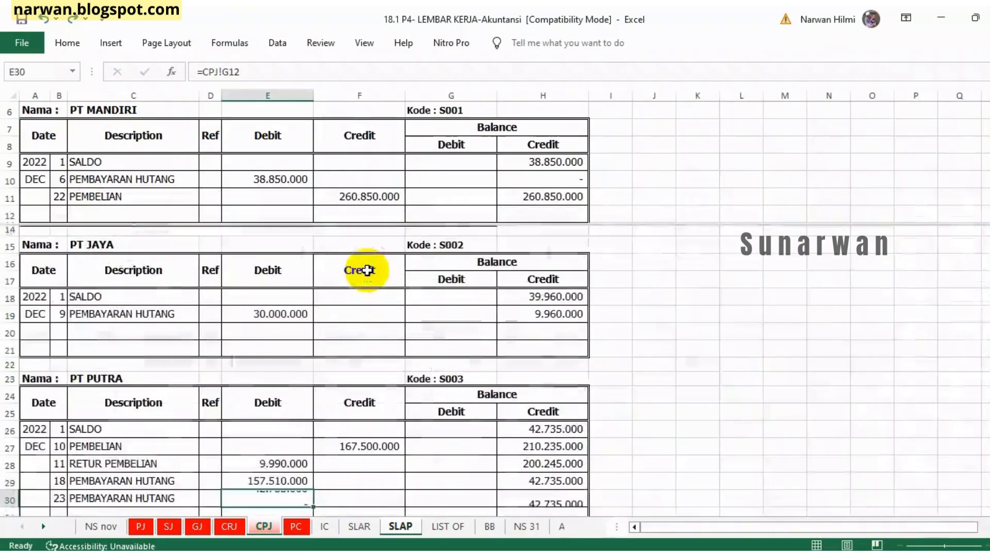
Enter V as the posting reference for PT Putra's BKK12-4 and BKK12-5 payments in the cash payments journal and return to the SLAP sheet.
{"action": "left_click", "coordinate": [265, 525]}
{"action": "left_click", "coordinate": [303, 250]}
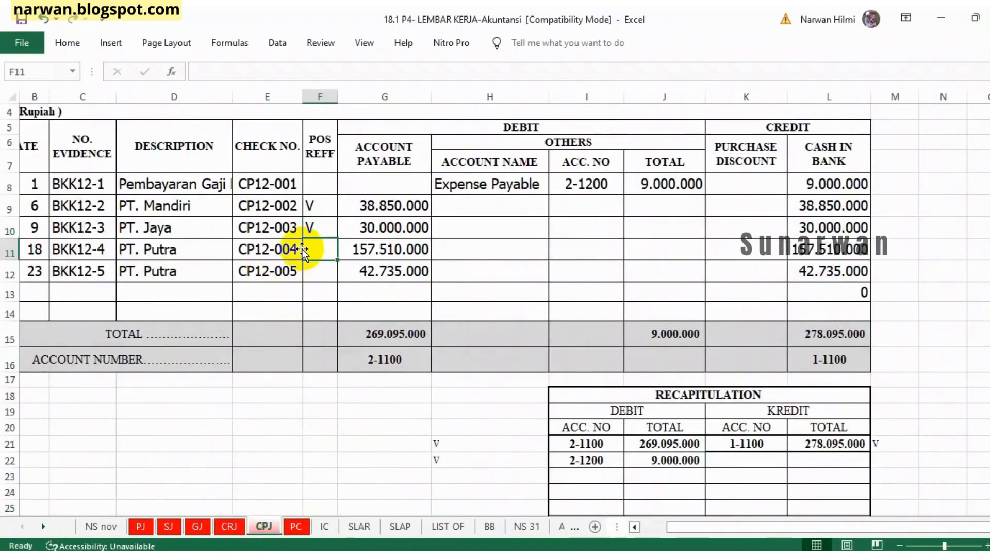
{"action": "type", "text": "V"}
{"action": "key", "text": "Return"}
{"action": "type", "text": "V"}
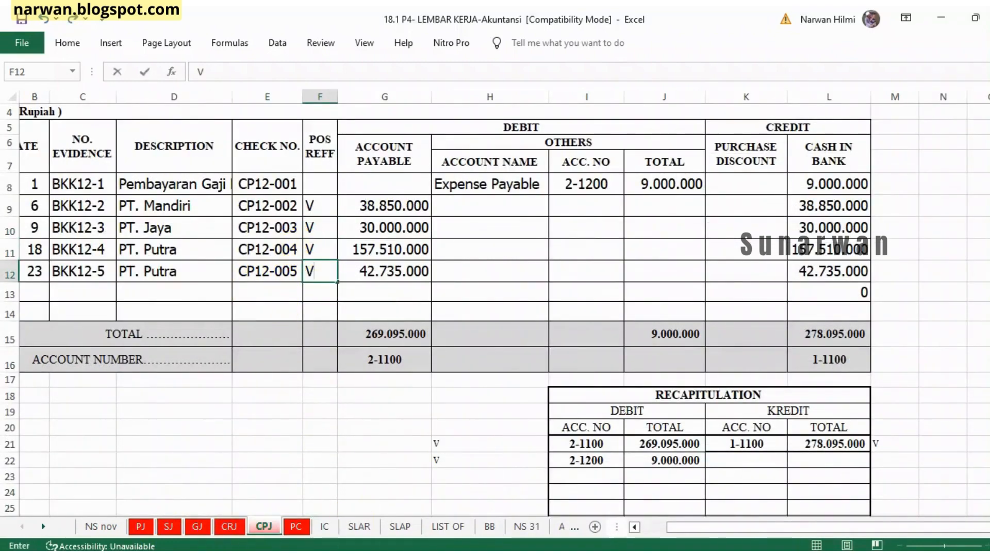
{"action": "left_click", "coordinate": [401, 526]}
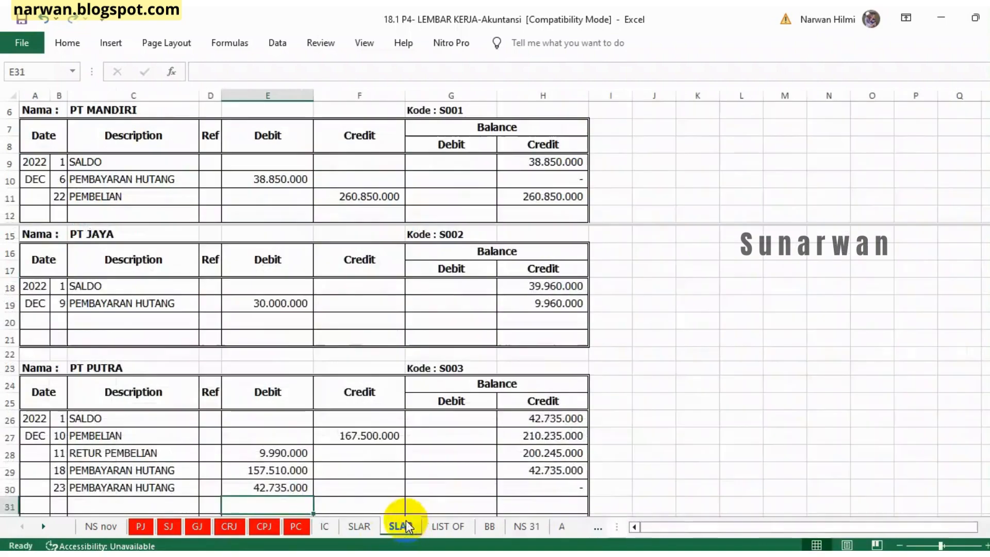
Review the supplier balances on the SLAP sheet from PT Putra up to PT Mandiri, and check the customer ledgers on the SLAR sheet.
{"action": "left_click", "coordinate": [521, 483]}
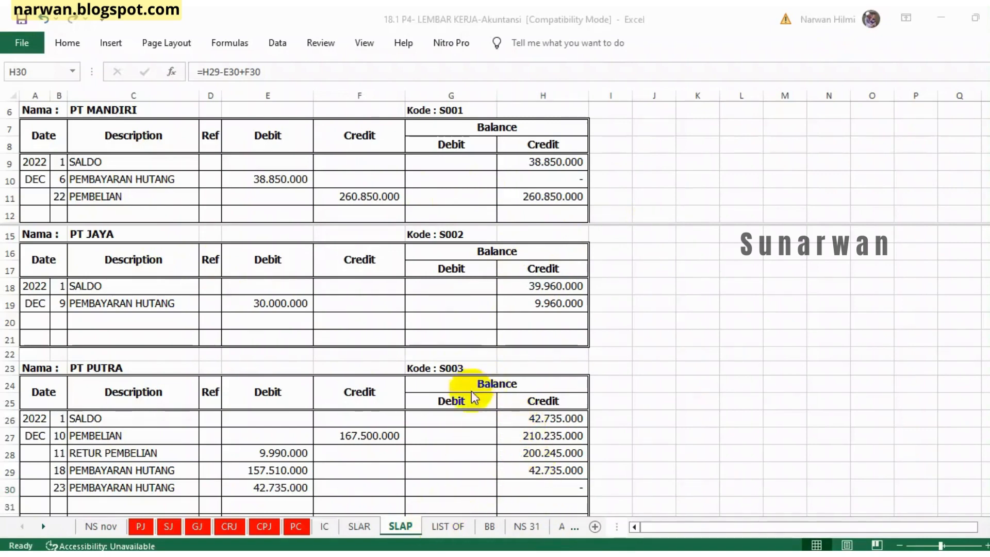
{"action": "left_click", "coordinate": [448, 142]}
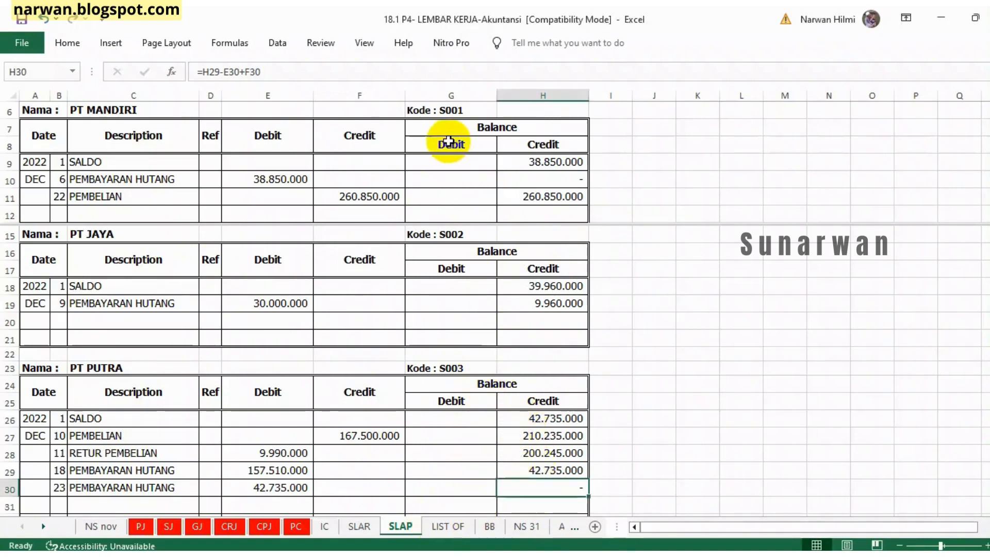
{"action": "scroll", "coordinate": [448, 142], "scroll_direction": "up", "scroll_amount": 1}
{"action": "scroll", "coordinate": [448, 142], "scroll_direction": "down", "scroll_amount": 1}
{"action": "left_click", "coordinate": [546, 118]}
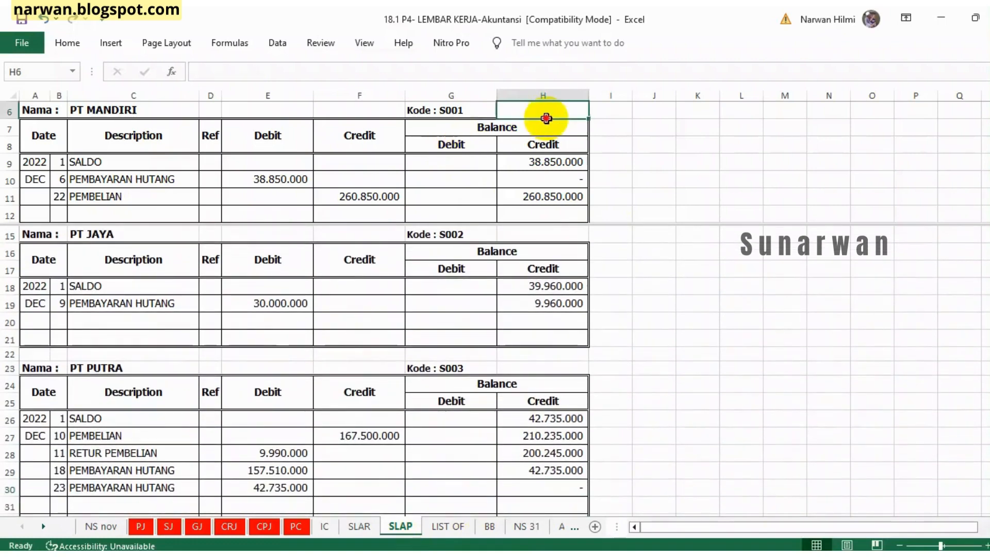
{"action": "key", "text": "Up"}
{"action": "key", "text": "Up"}
{"action": "key", "text": "Up"}
{"action": "key", "text": "Up"}
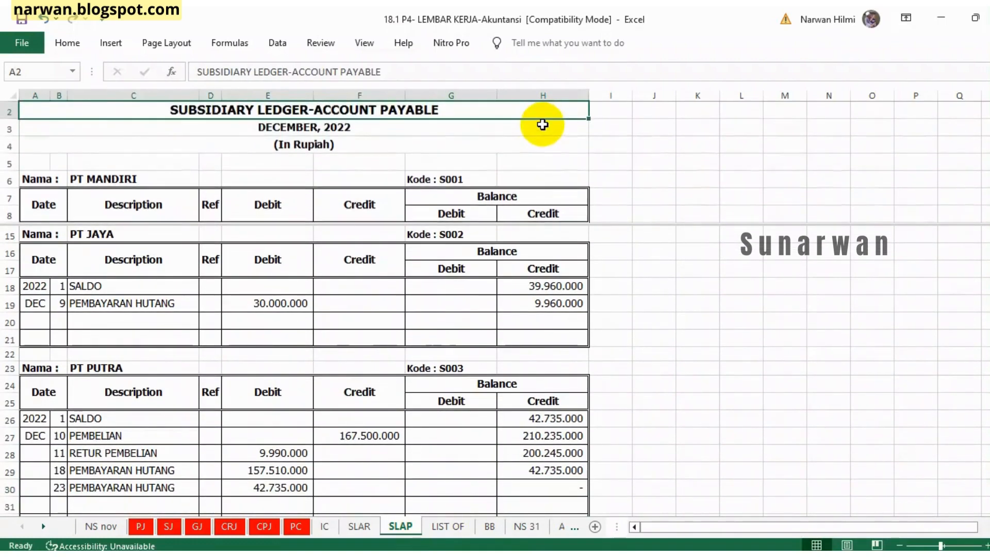
{"action": "key", "text": "Down"}
{"action": "key", "text": "Down"}
{"action": "key", "text": "Down"}
{"action": "key", "text": "Down"}
{"action": "key", "text": "Down"}
{"action": "key", "text": "Down"}
{"action": "key", "text": "Down"}
{"action": "key", "text": "Down"}
{"action": "key", "text": "Down"}
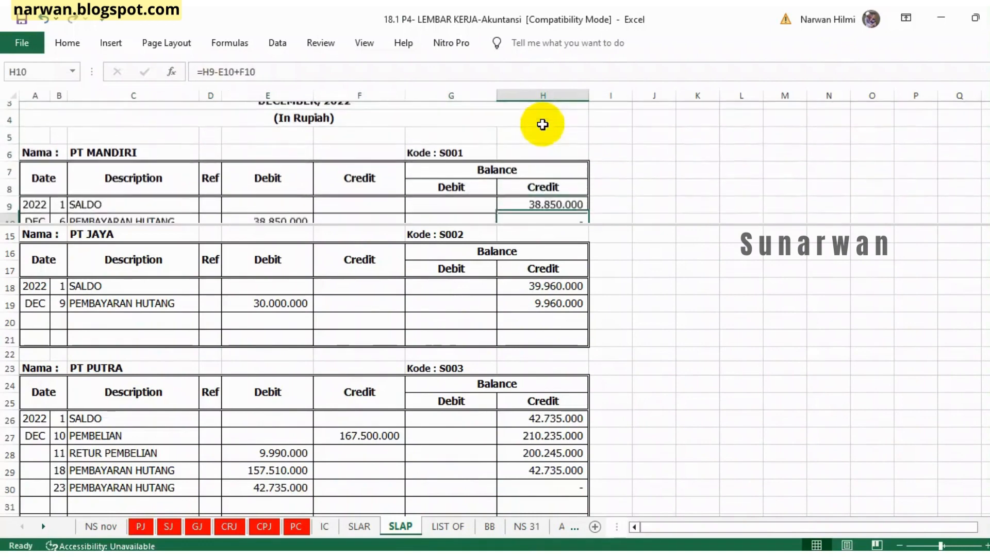
{"action": "key", "text": "Down"}
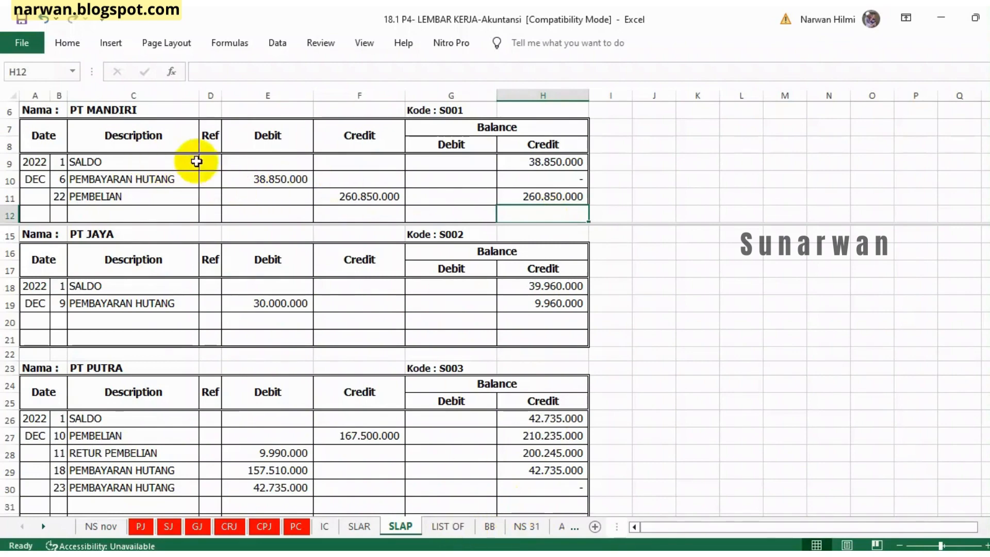
{"action": "left_click", "coordinate": [359, 526]}
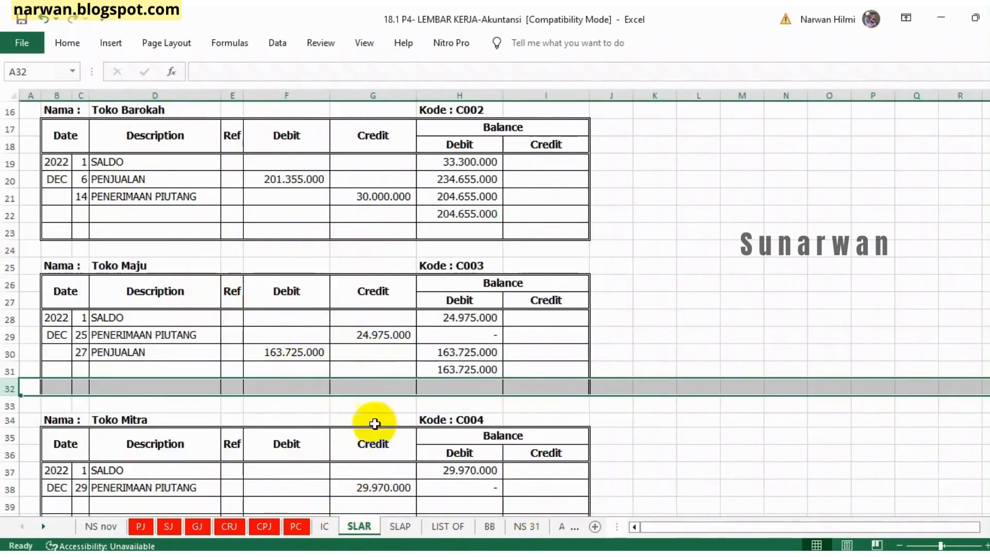
{"action": "left_click", "coordinate": [402, 527]}
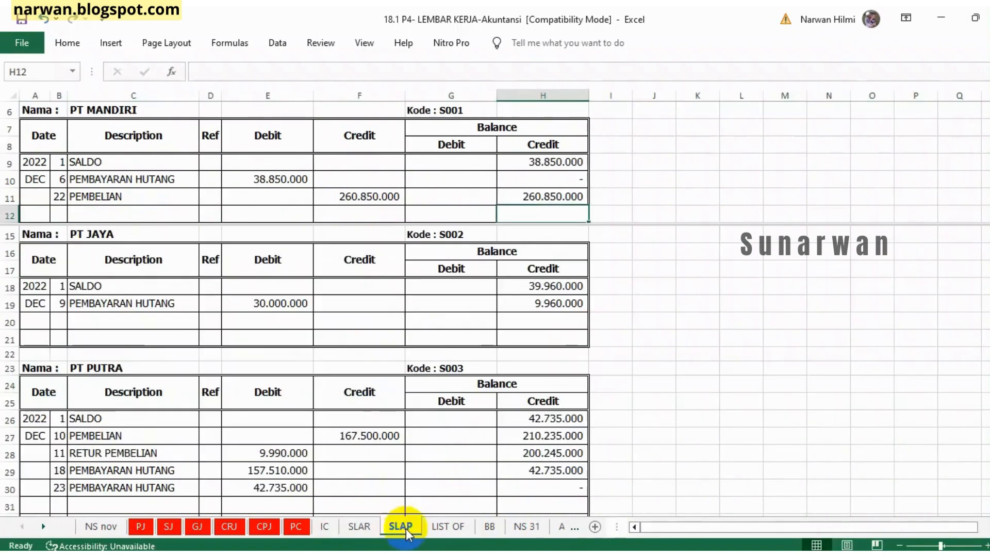
On the LIST OF sheet, link Toko Kharisma's balance to its final receivable ledger balance with =SLAR!H13.
{"action": "left_click", "coordinate": [441, 527]}
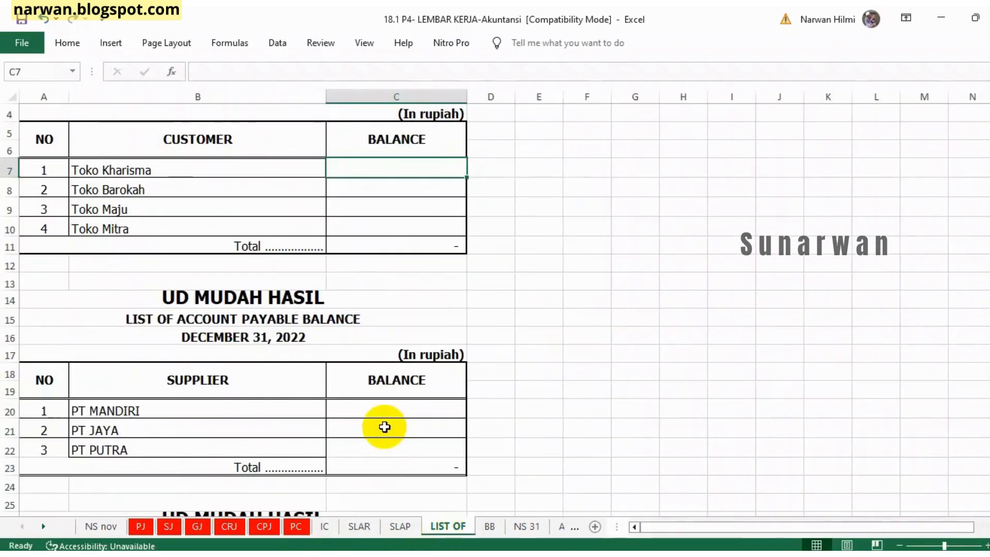
{"action": "type", "text": "="}
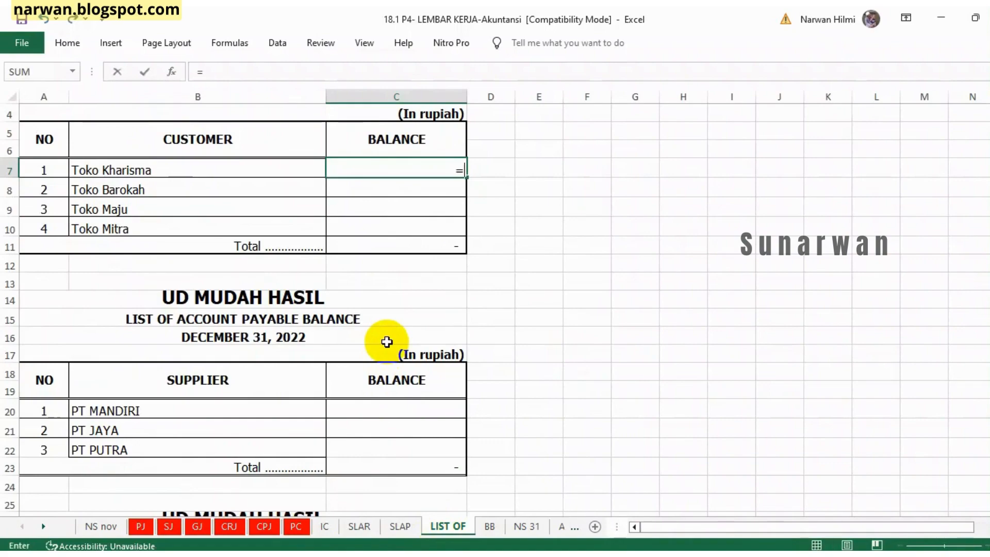
{"action": "left_click", "coordinate": [359, 526]}
{"action": "scroll", "coordinate": [473, 242], "scroll_direction": "up", "scroll_amount": 3}
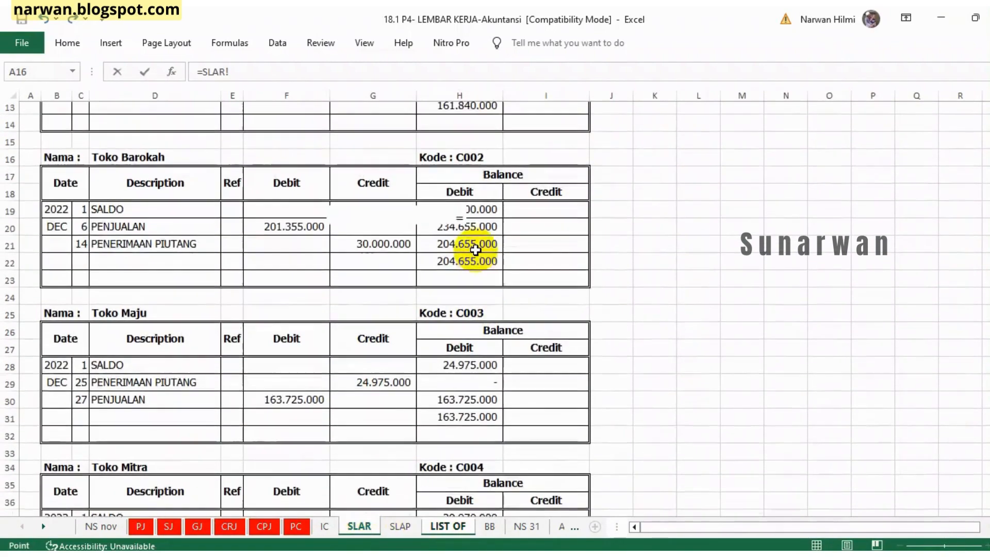
{"action": "scroll", "coordinate": [473, 238], "scroll_direction": "up", "scroll_amount": 1}
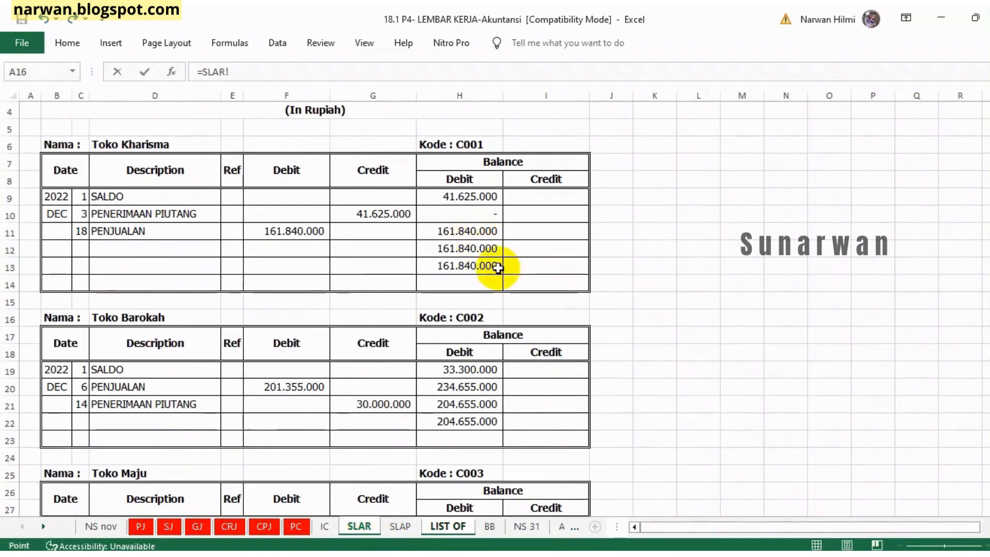
{"action": "left_click", "coordinate": [487, 267]}
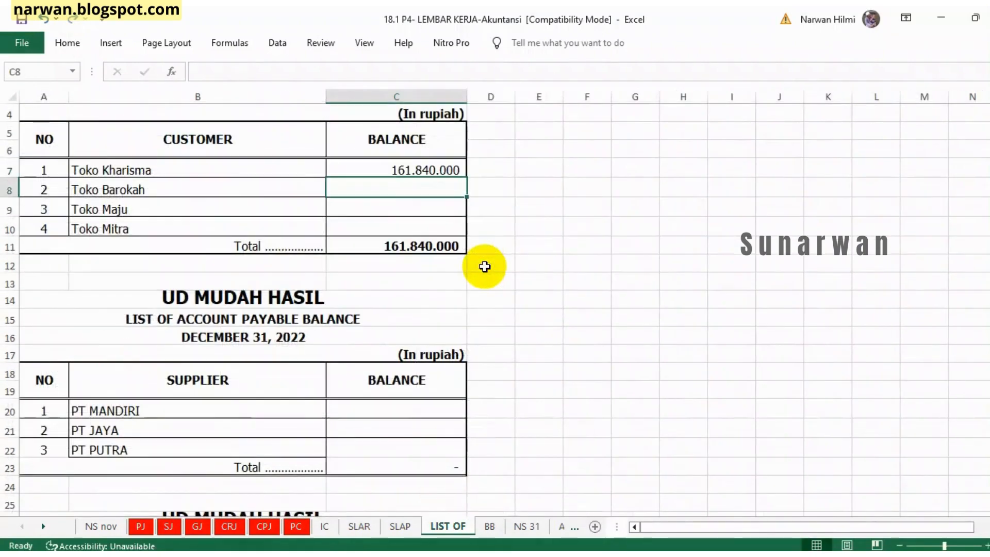
Link Toko Barokah's balance in the receivable list to its final ledger balance with =SLAR!H22.
{"action": "type", "text": "="}
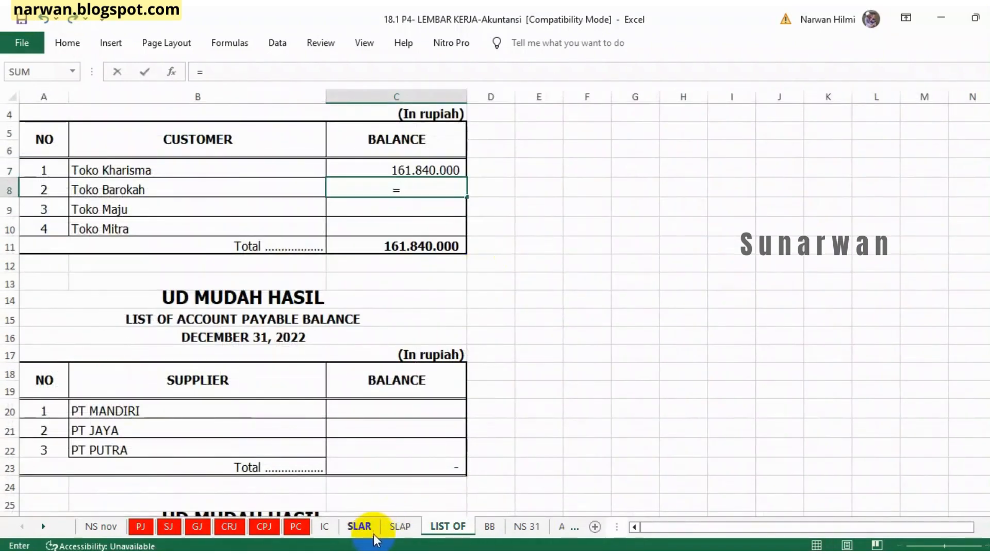
{"action": "left_click", "coordinate": [359, 525]}
{"action": "left_click", "coordinate": [475, 424]}
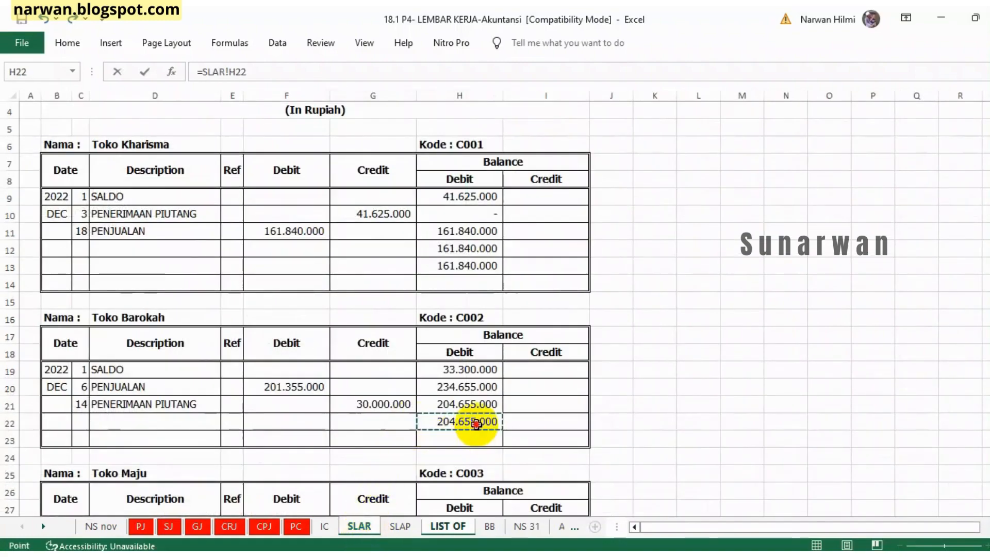
{"action": "key", "text": "Return"}
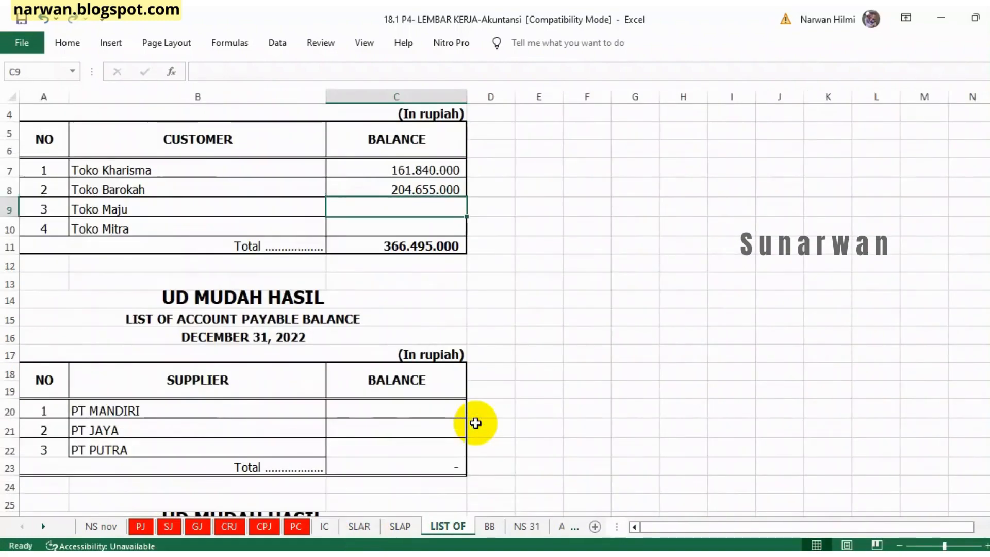
Link Toko Maju's balance in the receivable list to its final ledger balance with =SLAR!H31.
{"action": "type", "text": "="}
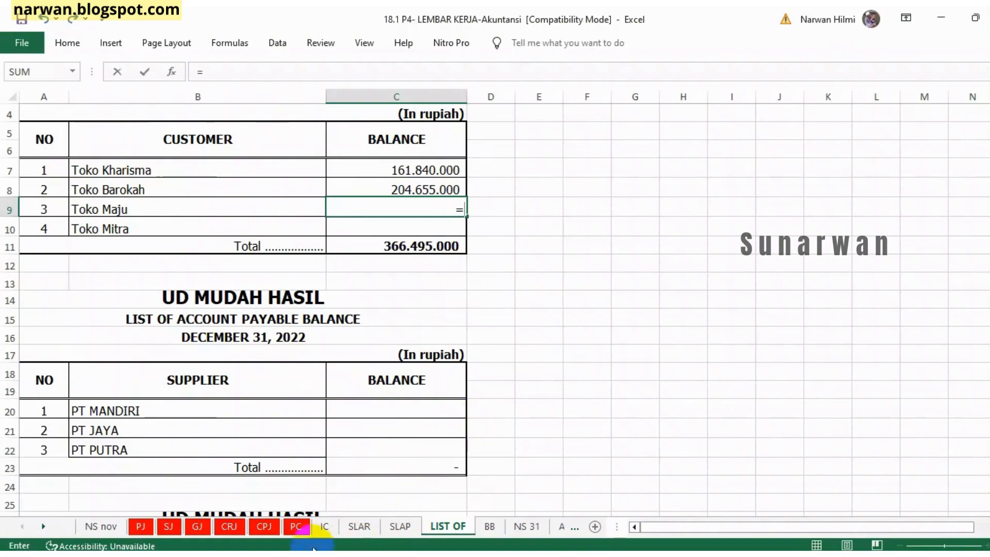
{"action": "left_click", "coordinate": [357, 528]}
{"action": "scroll", "coordinate": [389, 476], "scroll_direction": "down", "scroll_amount": 3}
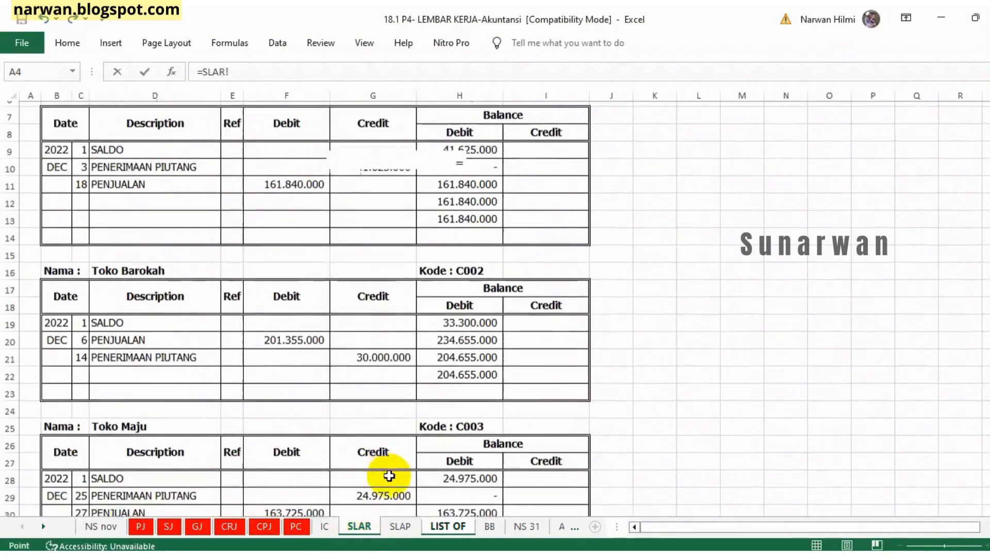
{"action": "left_click", "coordinate": [463, 421]}
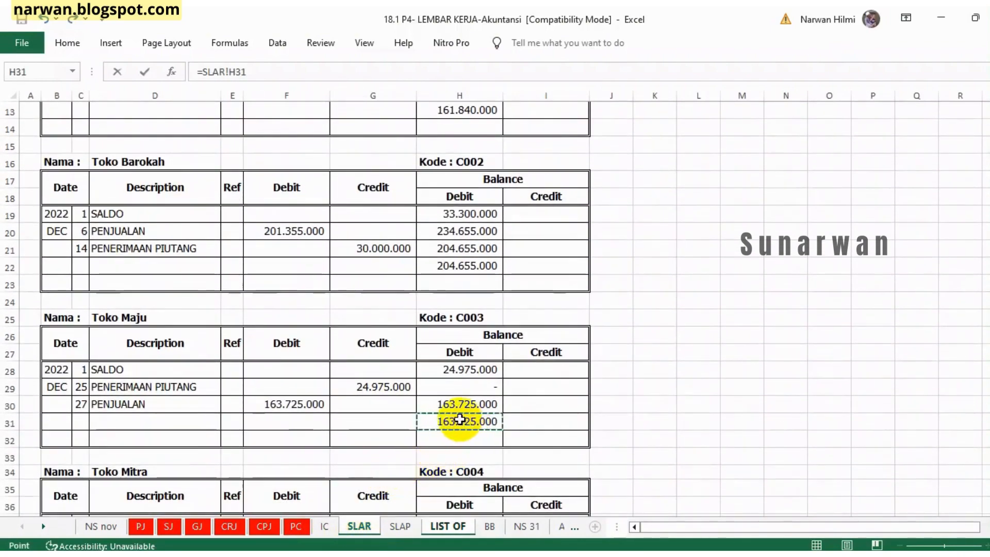
{"action": "key", "text": "Return"}
Link Toko Mitra's balance in the receivable list to its final ledger balance with =SLAR!H38.
{"action": "type", "text": "="}
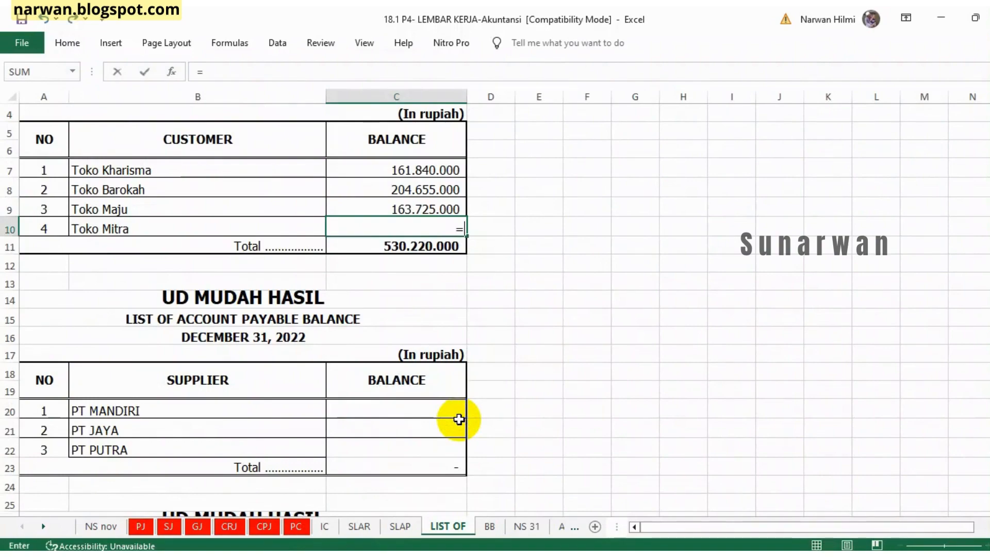
{"action": "left_click", "coordinate": [355, 527]}
{"action": "scroll", "coordinate": [415, 427], "scroll_direction": "down", "scroll_amount": 3}
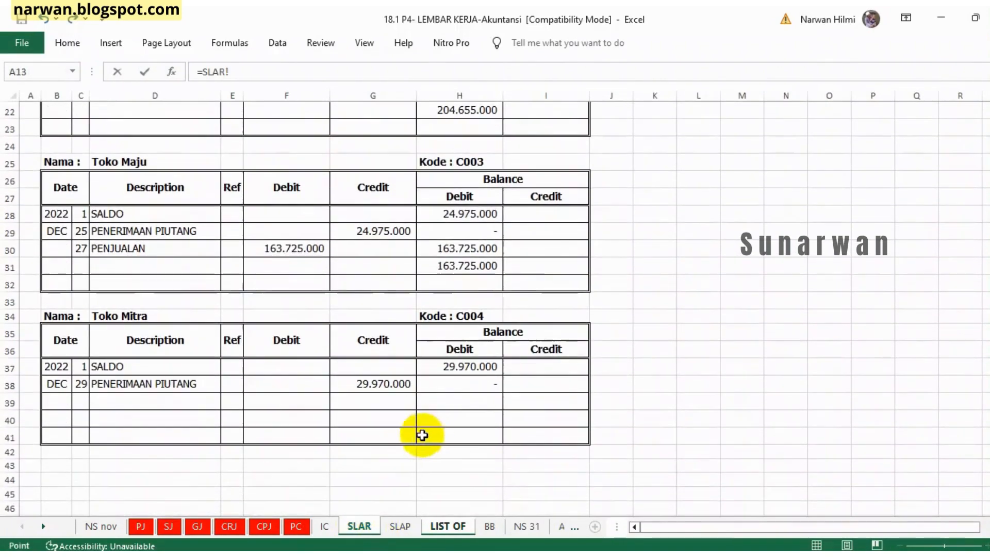
{"action": "left_click", "coordinate": [459, 384]}
{"action": "key", "text": "Return"}
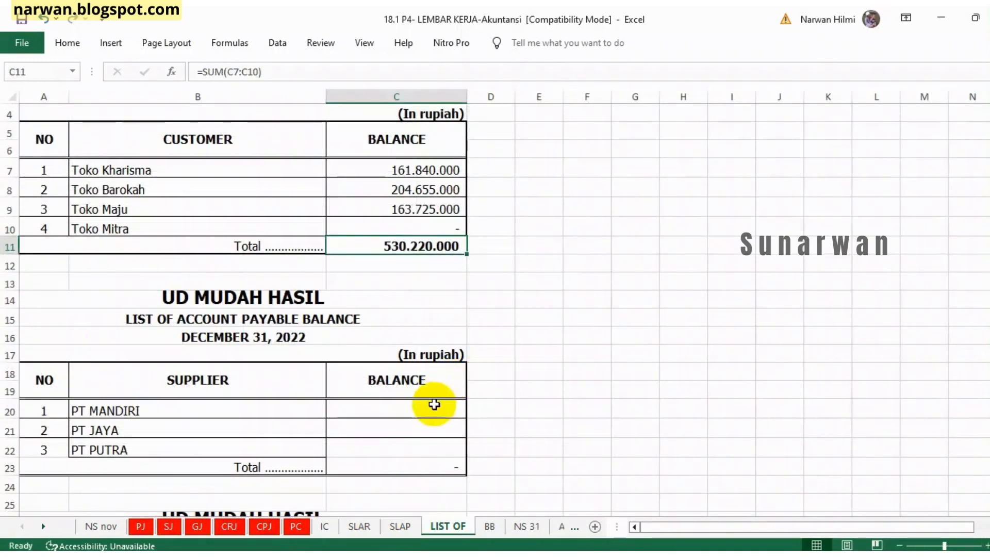
Link PT Mandiri's balance in the List of Account Payable Balance to its final ledger balance with =SLAP!H11.
{"action": "left_click", "coordinate": [433, 409]}
{"action": "type", "text": "="}
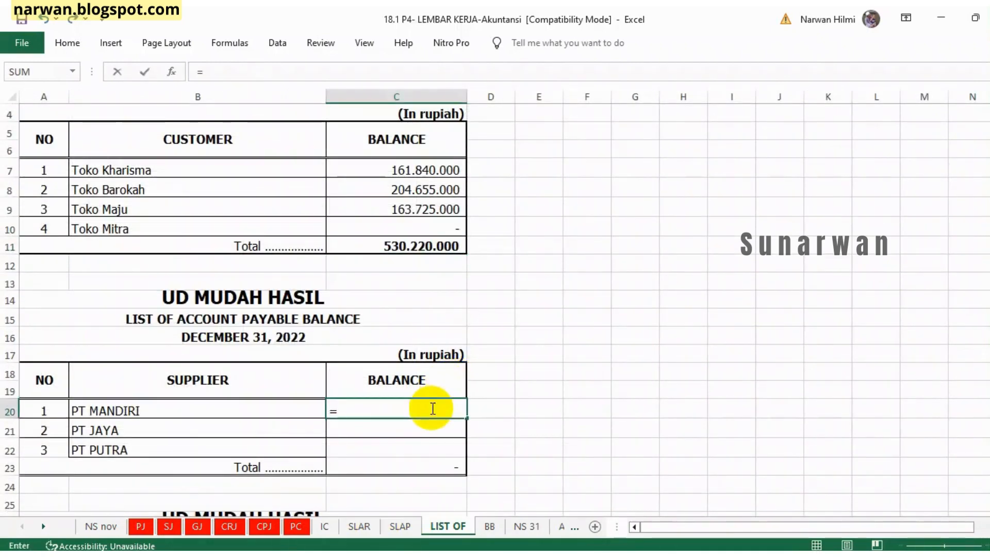
{"action": "left_click", "coordinate": [397, 524]}
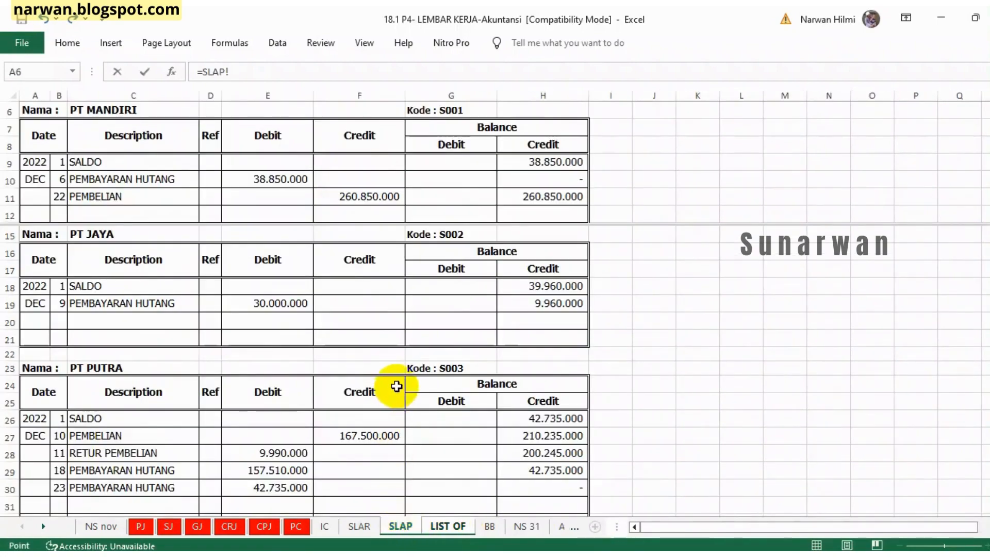
{"action": "scroll", "coordinate": [397, 384], "scroll_direction": "up", "scroll_amount": 1}
{"action": "scroll", "coordinate": [398, 380], "scroll_direction": "down", "scroll_amount": 1}
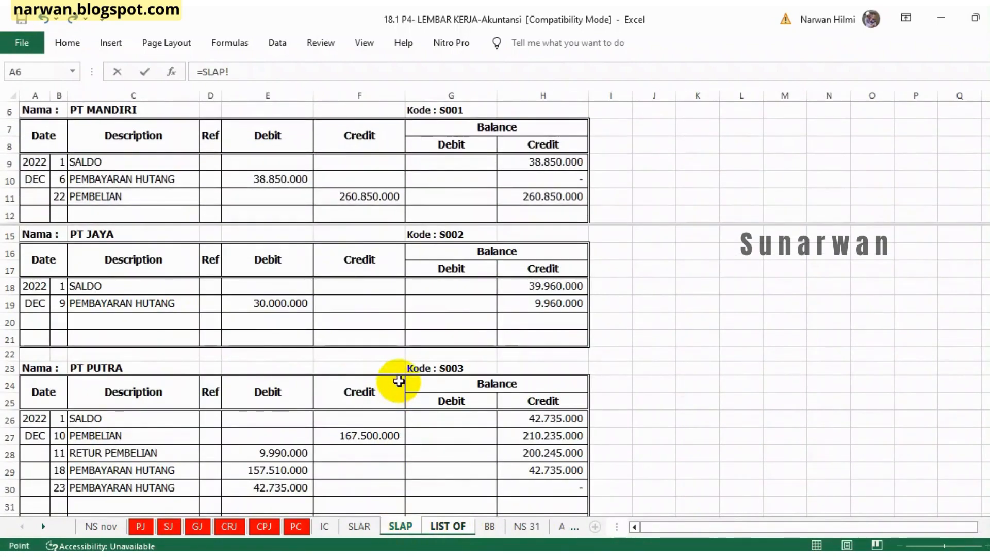
{"action": "left_click", "coordinate": [533, 197]}
{"action": "key", "text": "Return"}
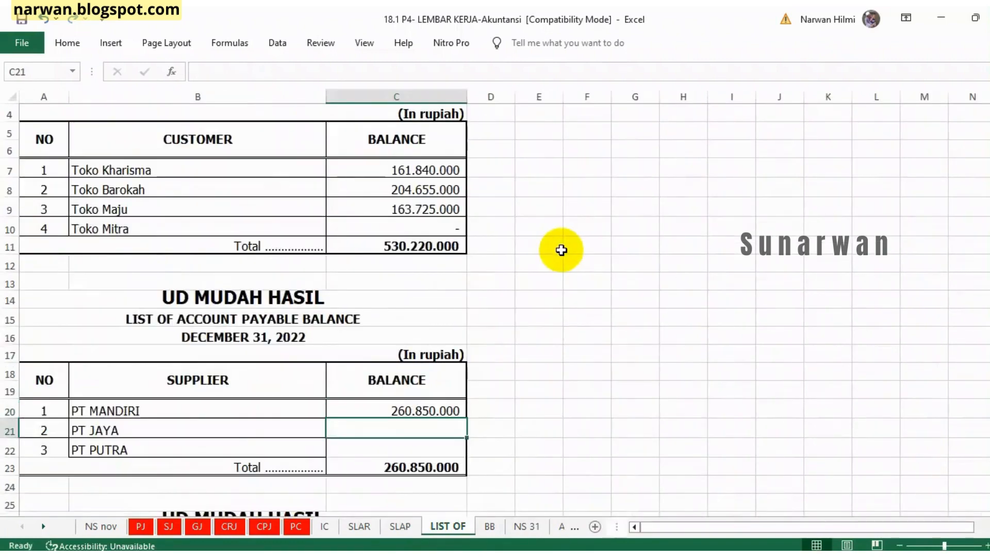
Link PT Jaya's balance in the List of Account Payable Balance to its final ledger balance with =SLAP!H19.
{"action": "type", "text": "="}
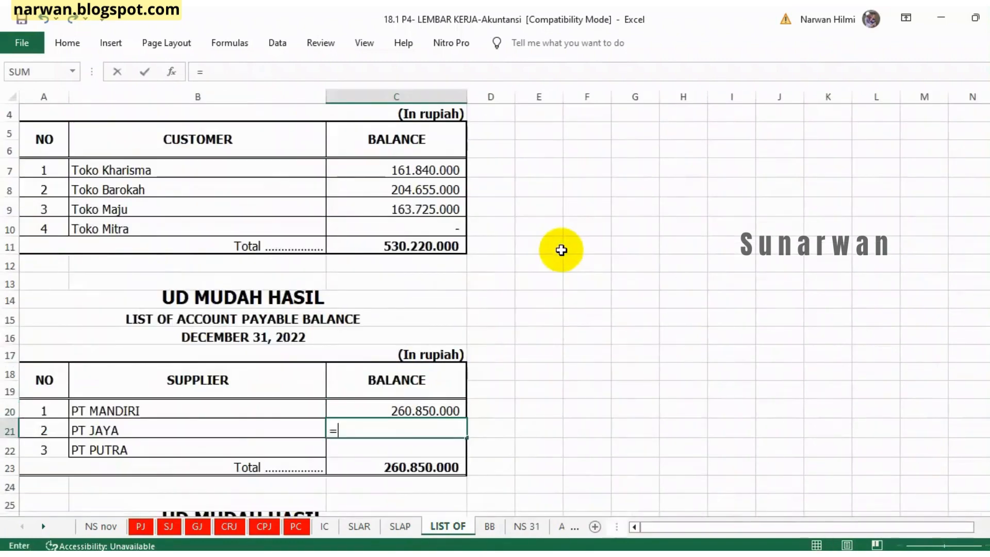
{"action": "left_click", "coordinate": [402, 526]}
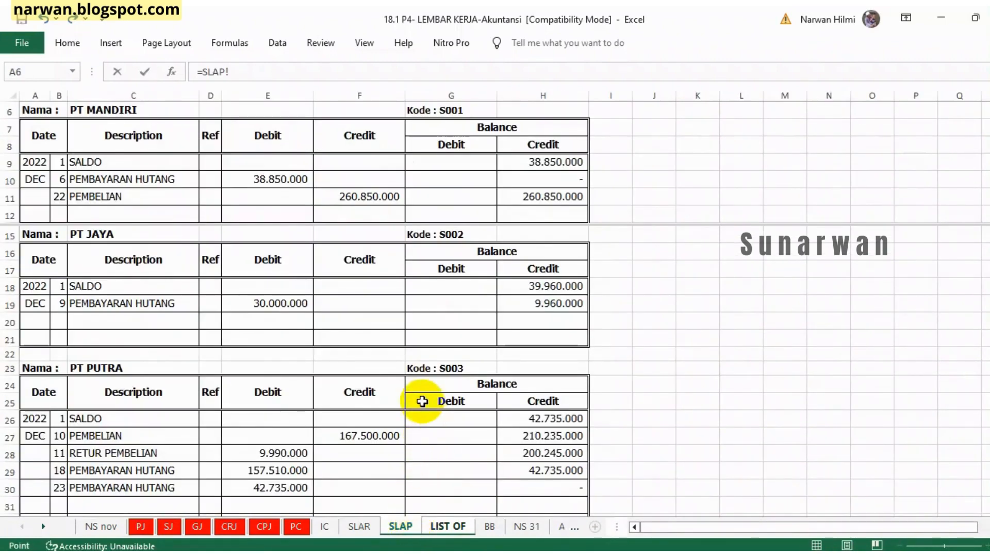
{"action": "left_click", "coordinate": [536, 303]}
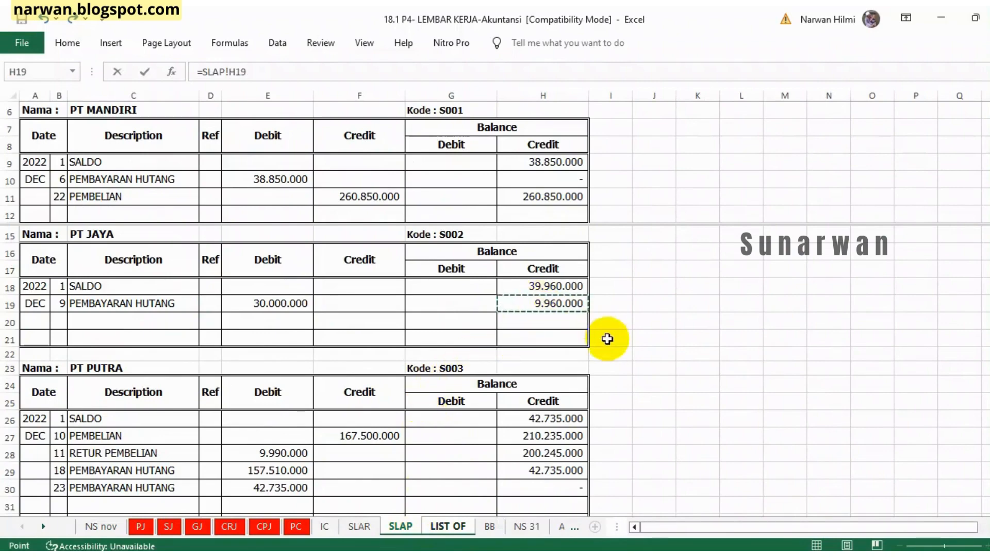
{"action": "key", "text": "Return"}
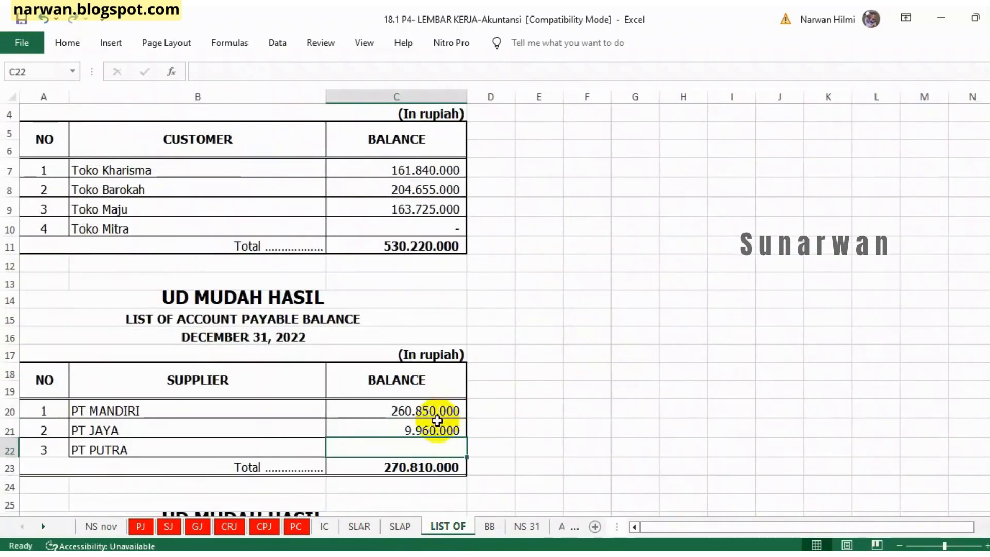
Link PT Putra's balance in the List of Account Payable Balance to its final ledger balance with =SLAP!H30.
{"action": "scroll", "coordinate": [428, 412], "scroll_direction": "down", "scroll_amount": 1}
{"action": "type", "text": "="}
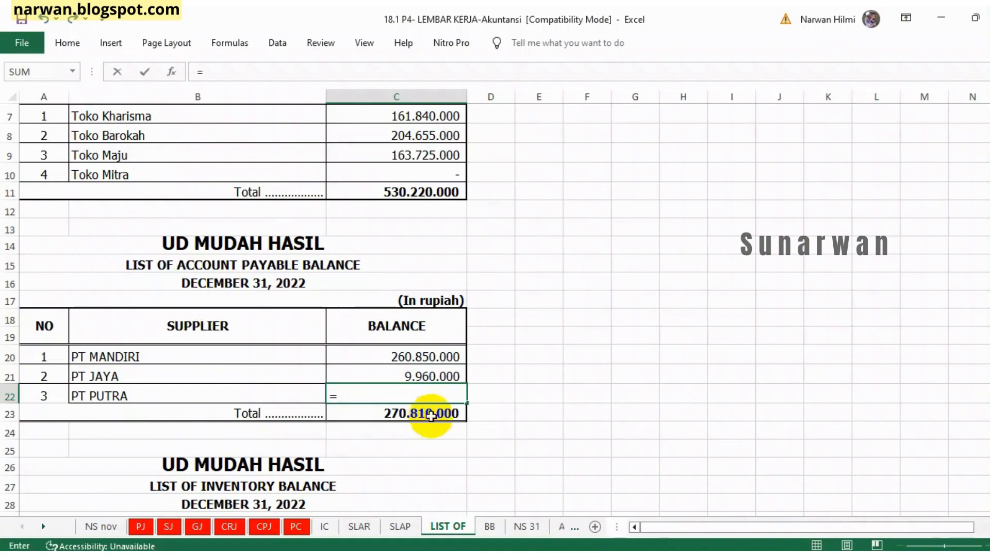
{"action": "left_click", "coordinate": [400, 525]}
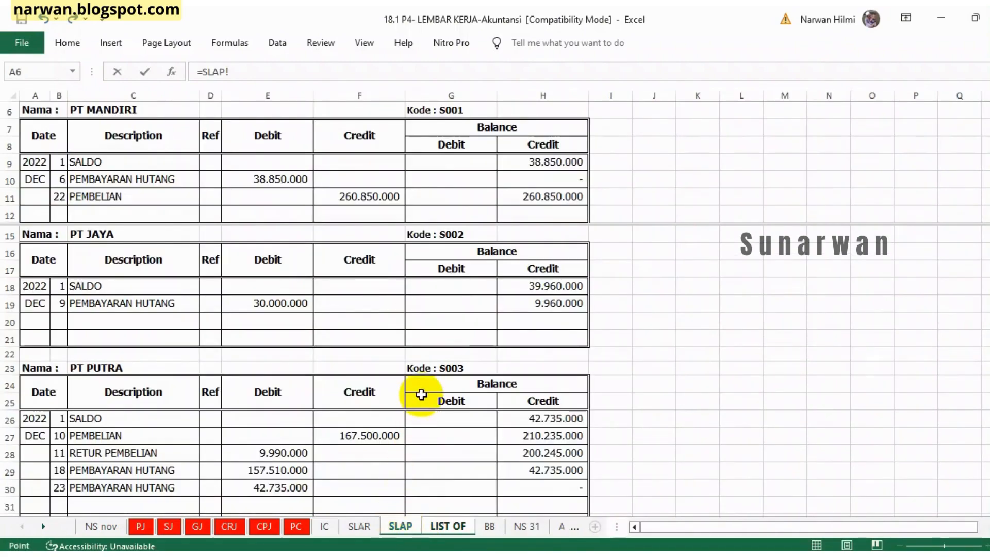
{"action": "left_click", "coordinate": [524, 486]}
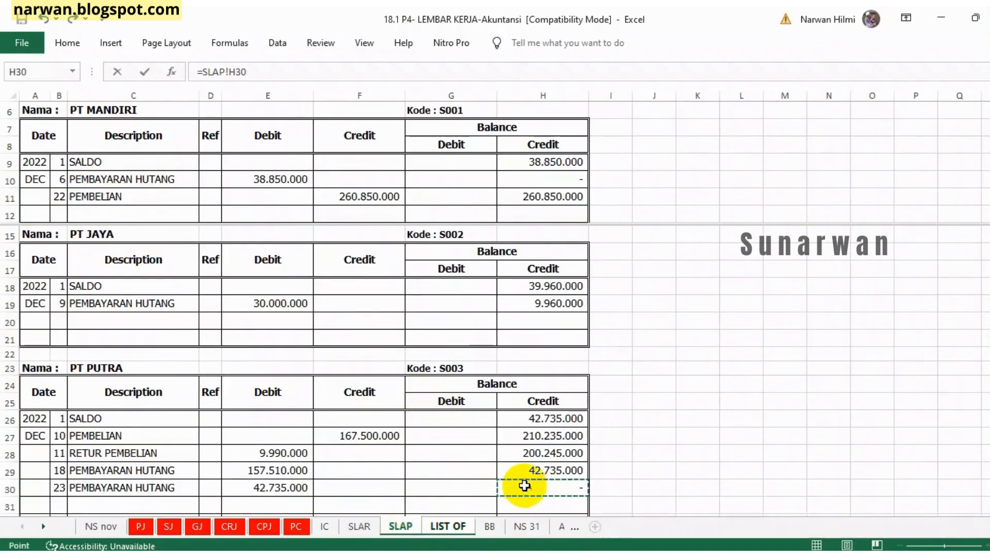
{"action": "key", "text": "Return"}
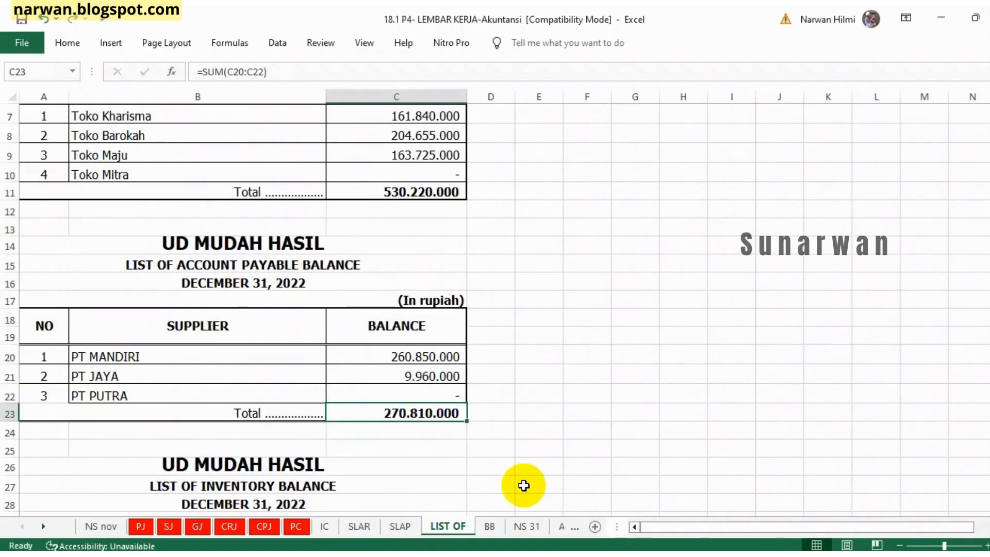
Remove one blank row between the receivable and payable lists, and split the sheet to view both lists together.
{"action": "scroll", "coordinate": [508, 314], "scroll_direction": "up", "scroll_amount": 1}
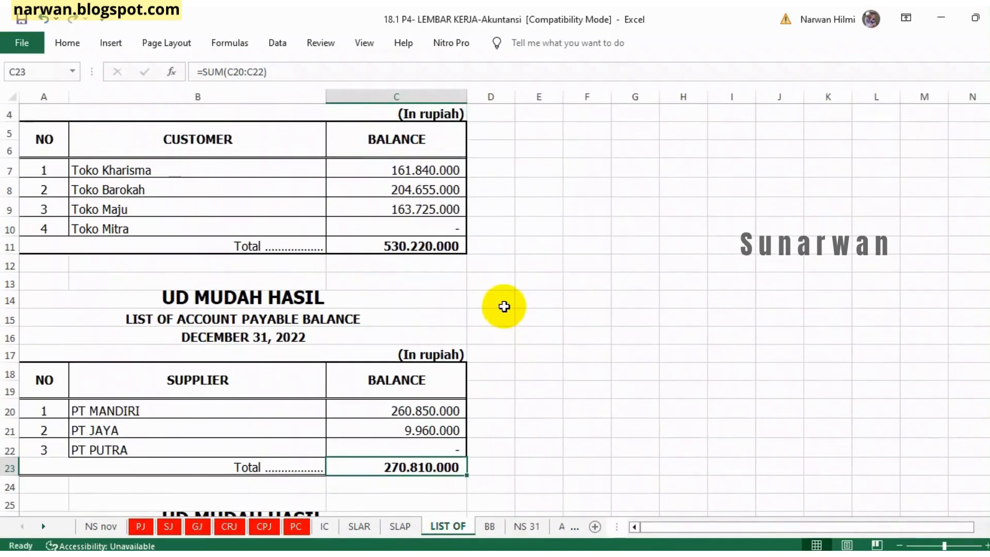
{"action": "scroll", "coordinate": [504, 307], "scroll_direction": "up", "scroll_amount": 1}
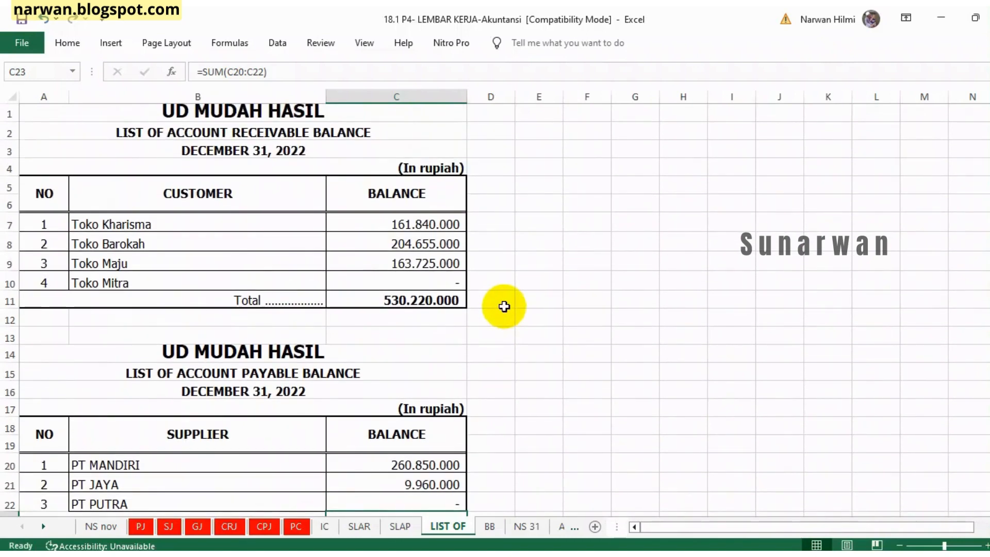
{"action": "left_click", "coordinate": [547, 555]}
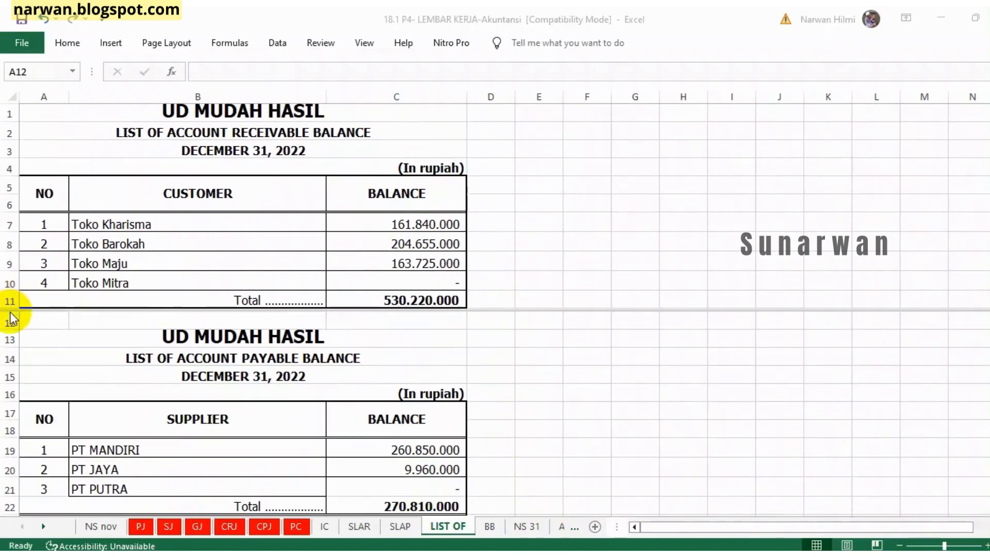
{"action": "left_click", "coordinate": [9, 321]}
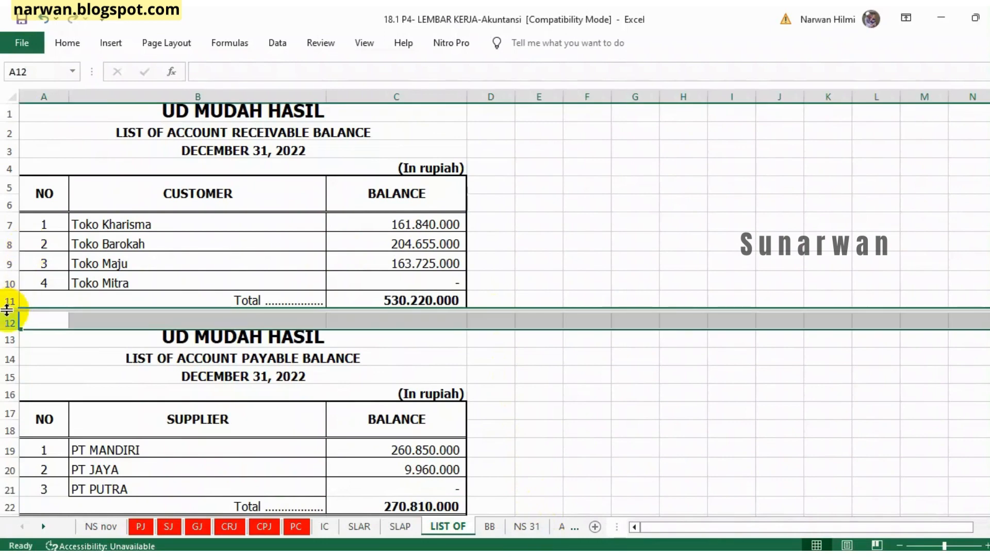
{"action": "left_click_drag", "start_coordinate": [5, 309], "coordinate": [11, 262]}
{"action": "left_click", "coordinate": [221, 207]}
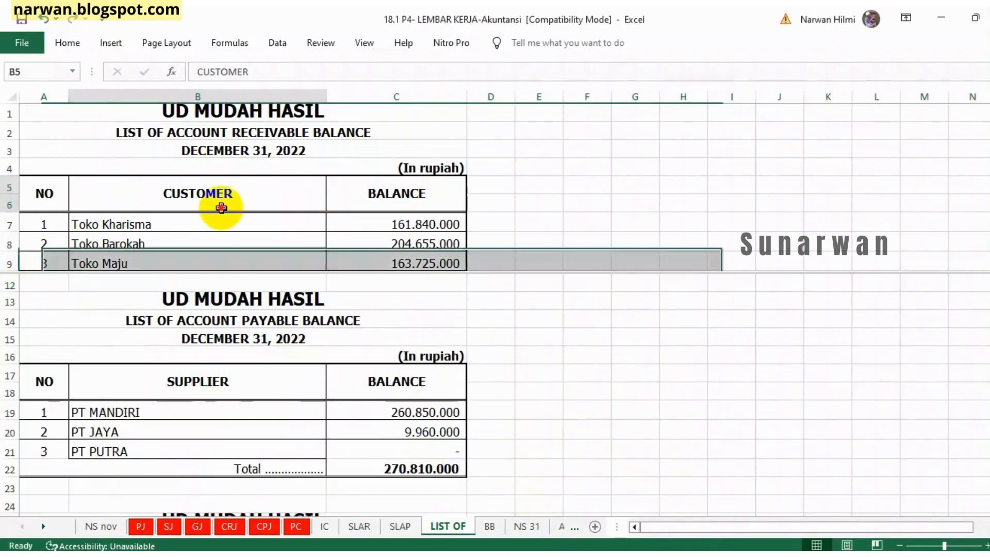
{"action": "scroll", "coordinate": [221, 206], "scroll_direction": "down", "scroll_amount": 1}
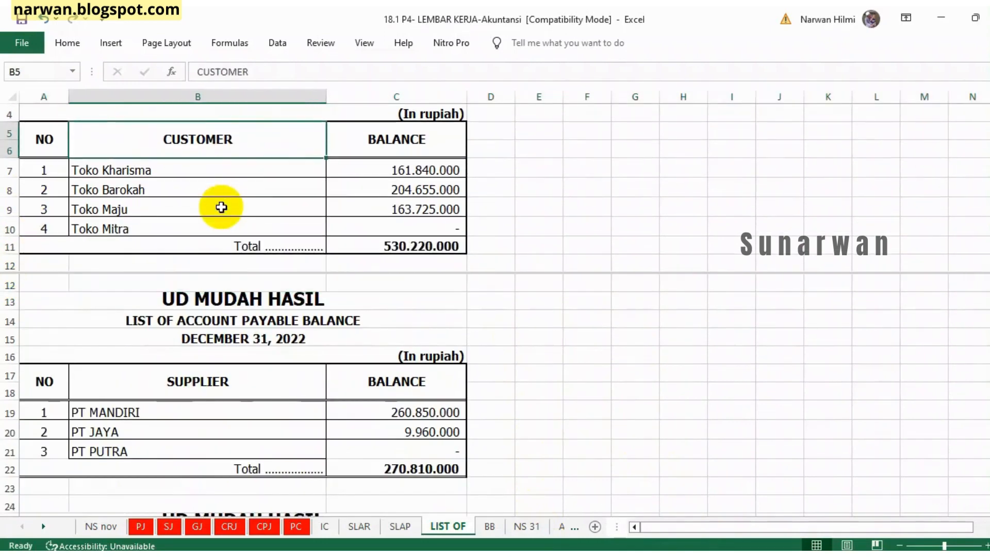
{"action": "left_click", "coordinate": [145, 311]}
{"action": "scroll", "coordinate": [145, 311], "scroll_direction": "down", "scroll_amount": 1}
{"action": "scroll", "coordinate": [145, 311], "scroll_direction": "down", "scroll_amount": 1}
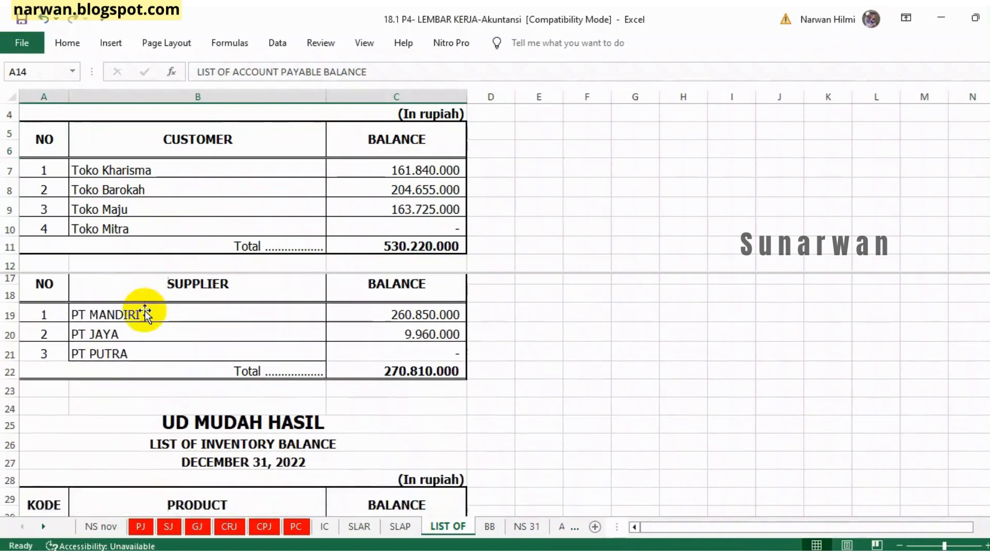
{"action": "scroll", "coordinate": [145, 311], "scroll_direction": "up", "scroll_amount": 1}
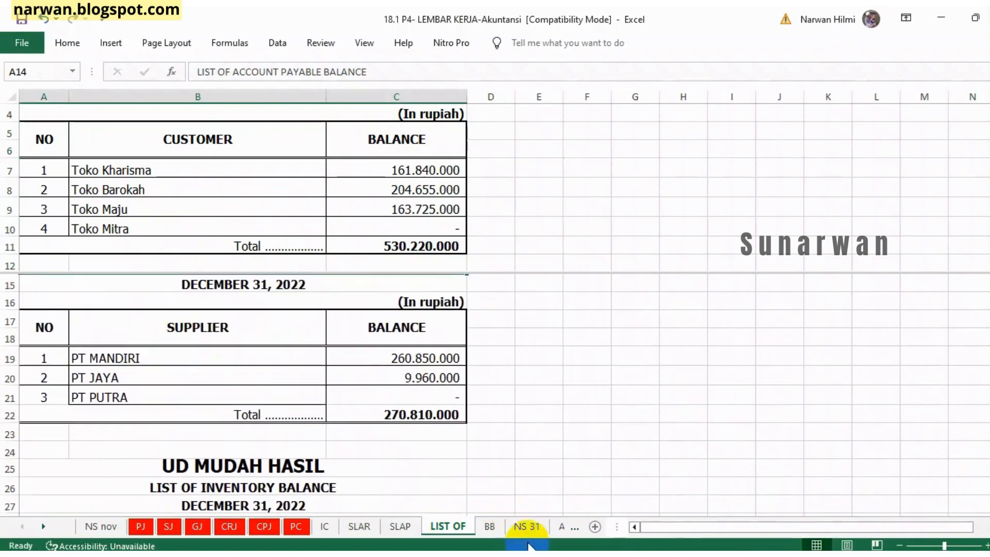
{"action": "scroll", "coordinate": [341, 377], "scroll_direction": "down", "scroll_amount": 3}
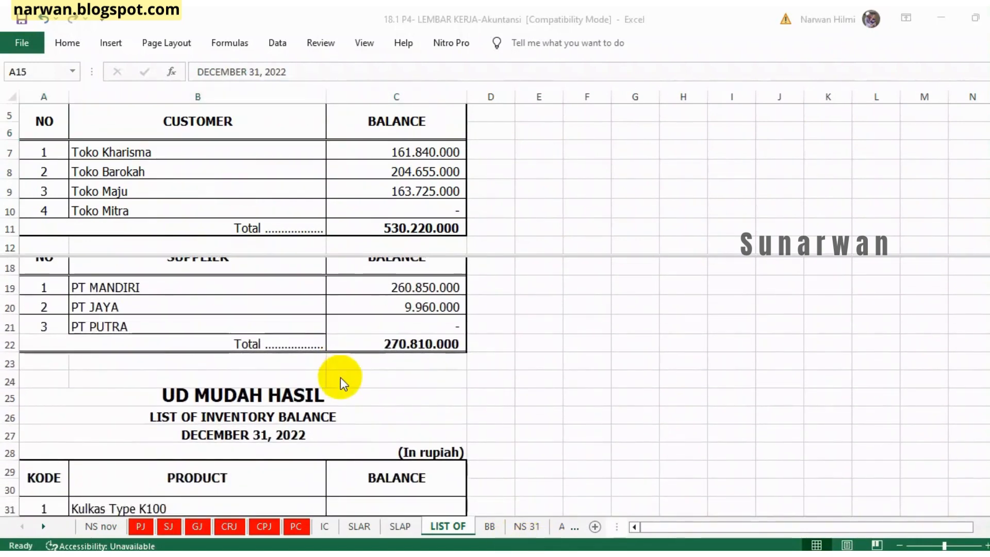
Link Kulkas Type K100's balance in the List of Inventory Balance to its final inventory card total with =IC!M16.
{"action": "scroll", "coordinate": [340, 377], "scroll_direction": "down", "scroll_amount": 1}
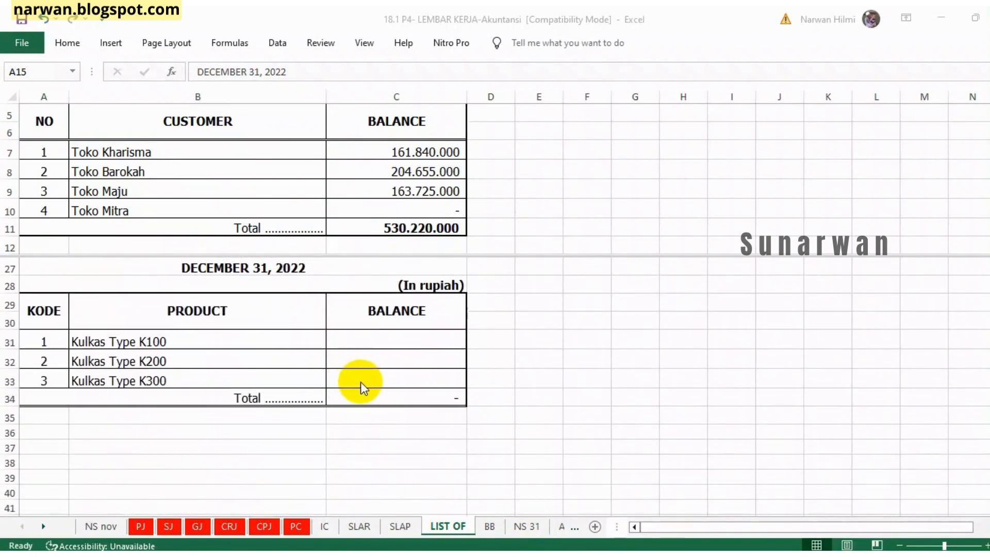
{"action": "left_click", "coordinate": [375, 335]}
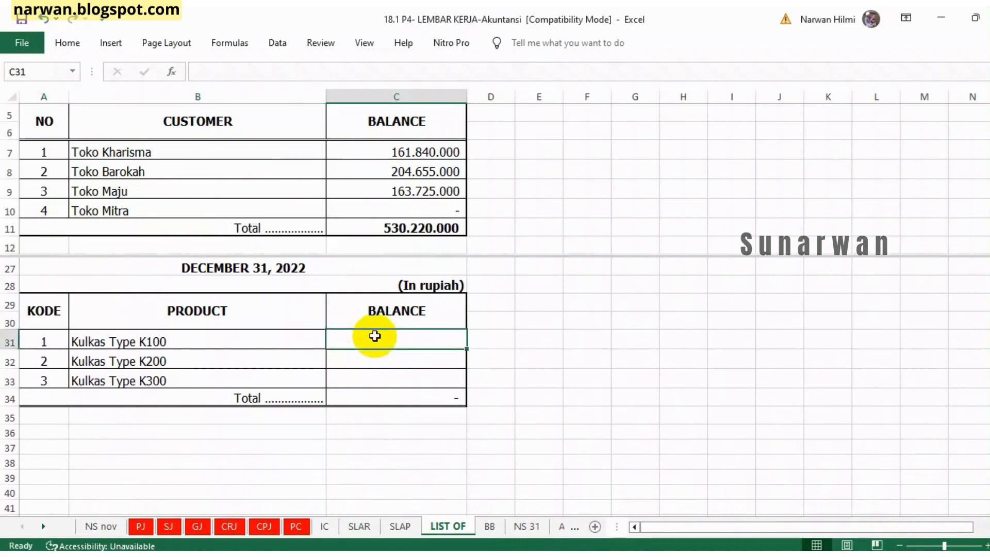
{"action": "type", "text": "="}
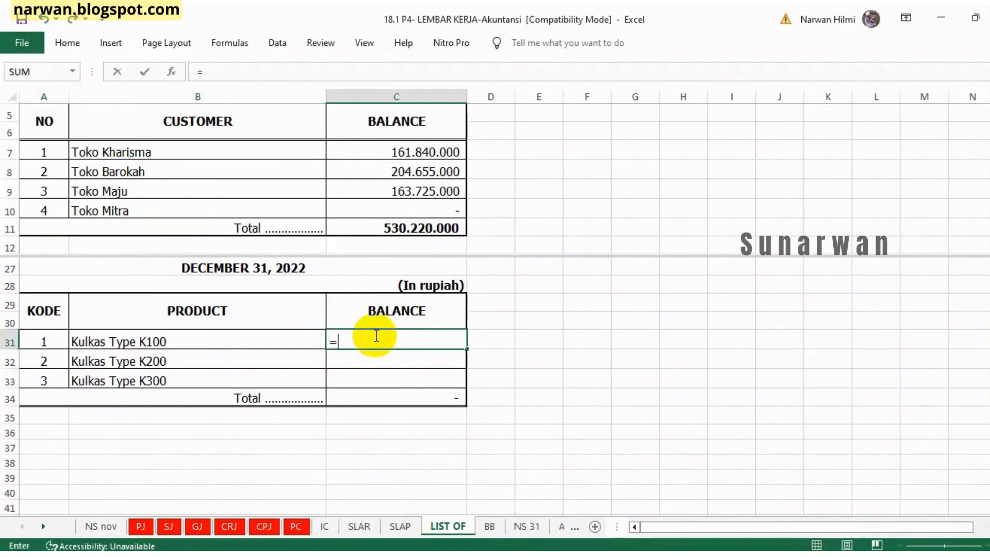
{"action": "left_click", "coordinate": [326, 527]}
{"action": "scroll", "coordinate": [600, 392], "scroll_direction": "up", "scroll_amount": 6}
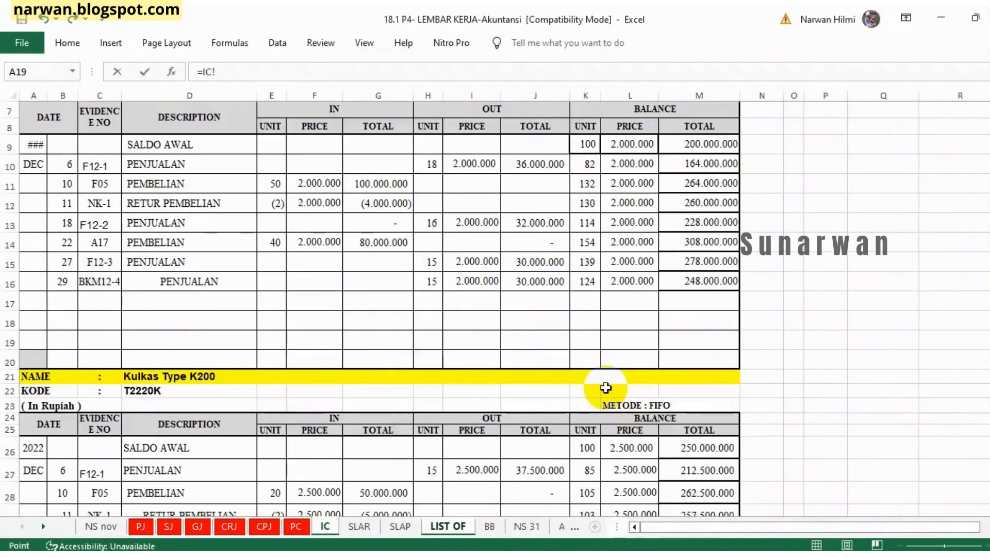
{"action": "left_click", "coordinate": [697, 325]}
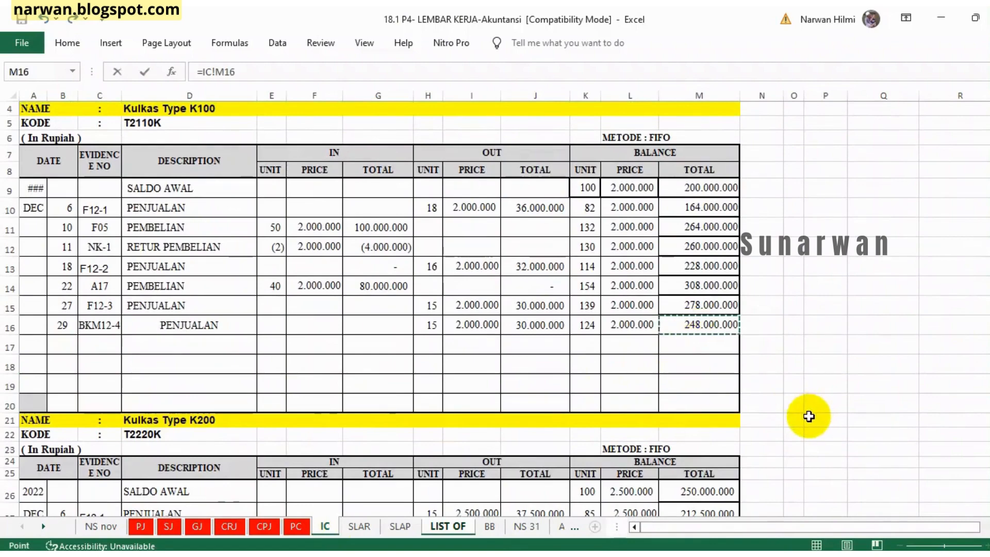
{"action": "key", "text": "Return"}
Link Kulkas Type K200's balance in the List of Inventory Balance to its final inventory card total with =IC!M33.
{"action": "type", "text": "="}
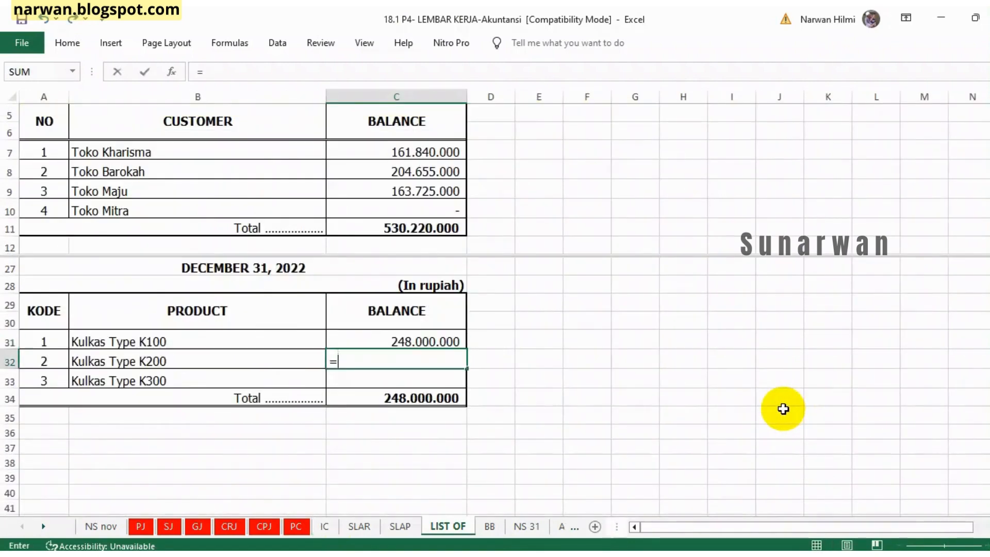
{"action": "left_click", "coordinate": [322, 526]}
{"action": "scroll", "coordinate": [641, 464], "scroll_direction": "down", "scroll_amount": 4}
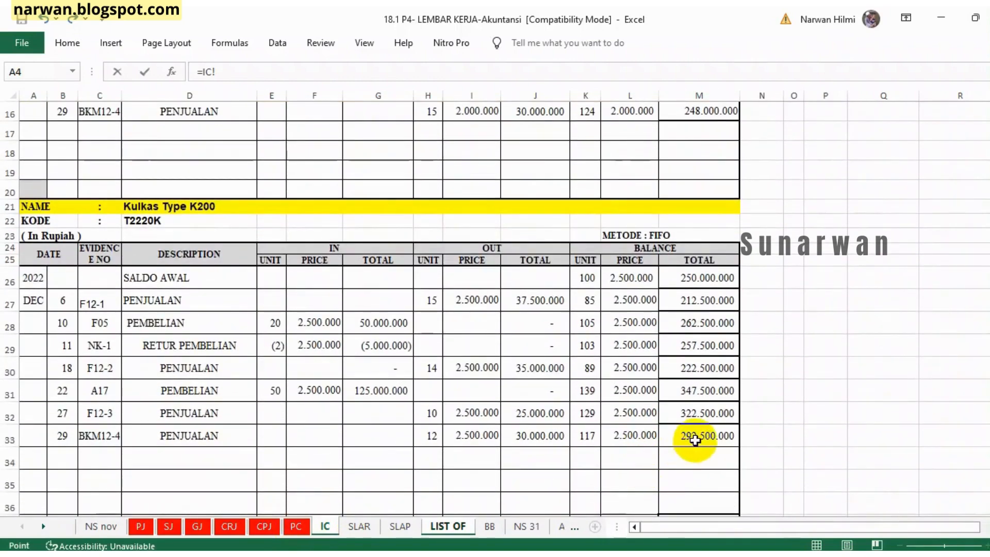
{"action": "left_click", "coordinate": [694, 439]}
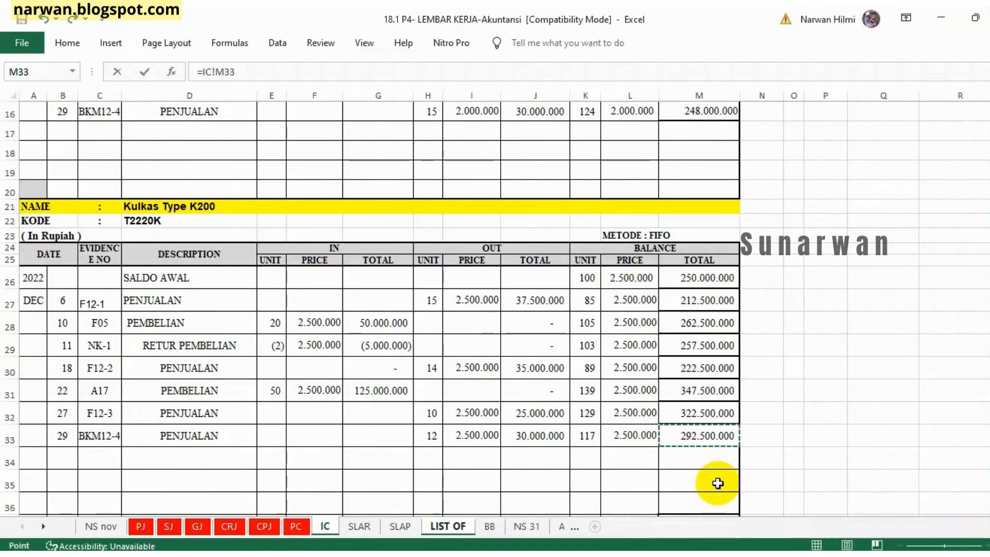
{"action": "key", "text": "Return"}
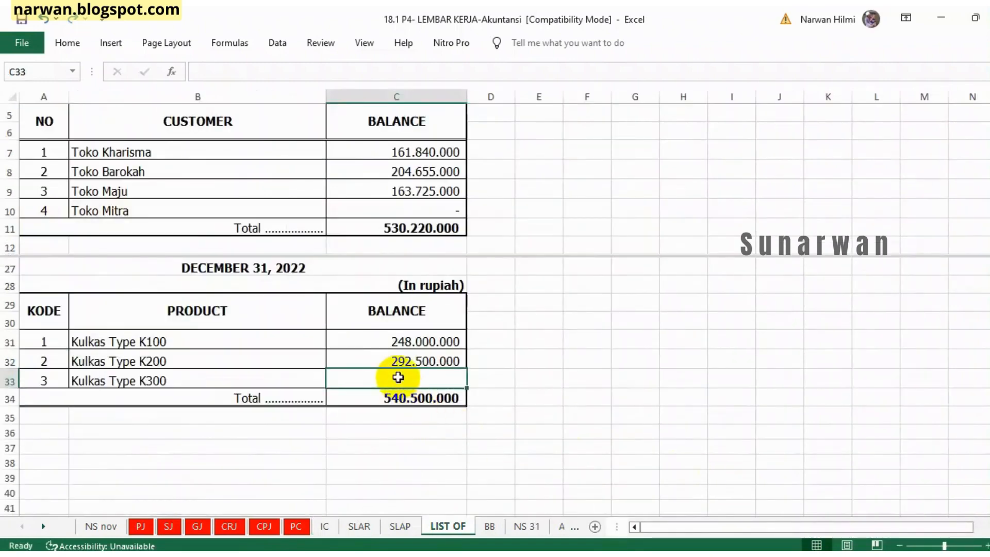
Link Kulkas Type K300's balance in the List of Inventory Balance to its final inventory card total with =IC!M47.
{"action": "type", "text": "="}
{"action": "left_click", "coordinate": [325, 525]}
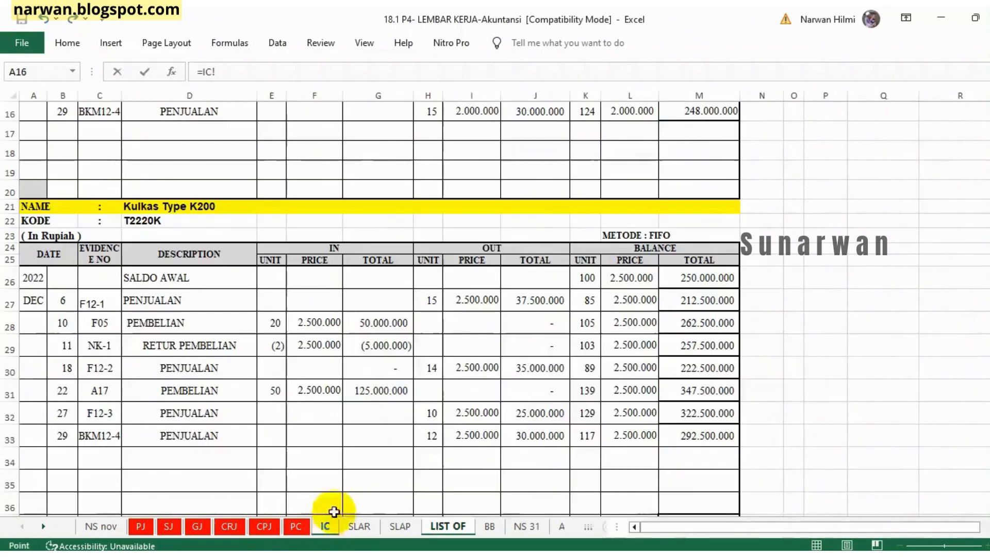
{"action": "scroll", "coordinate": [530, 426], "scroll_direction": "down", "scroll_amount": 5}
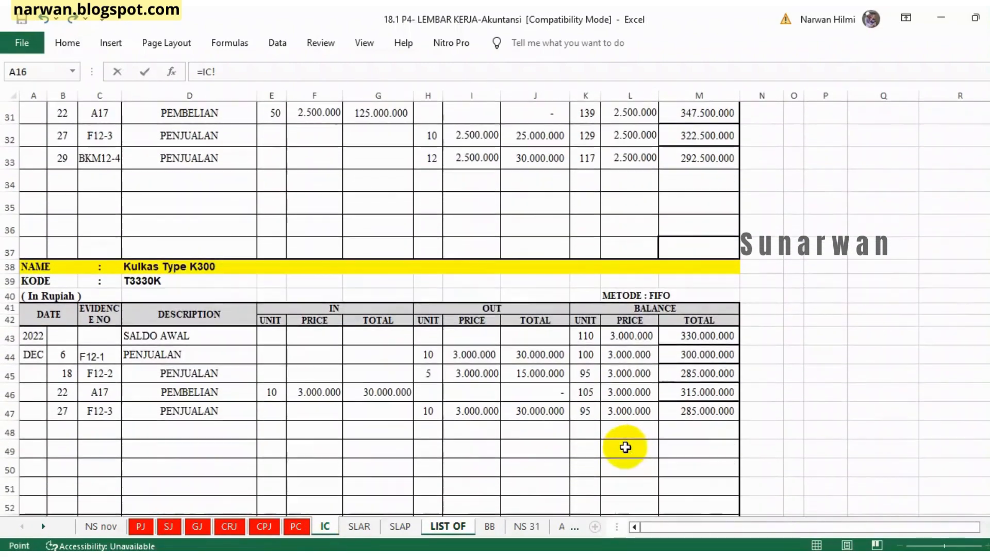
{"action": "left_click", "coordinate": [691, 411]}
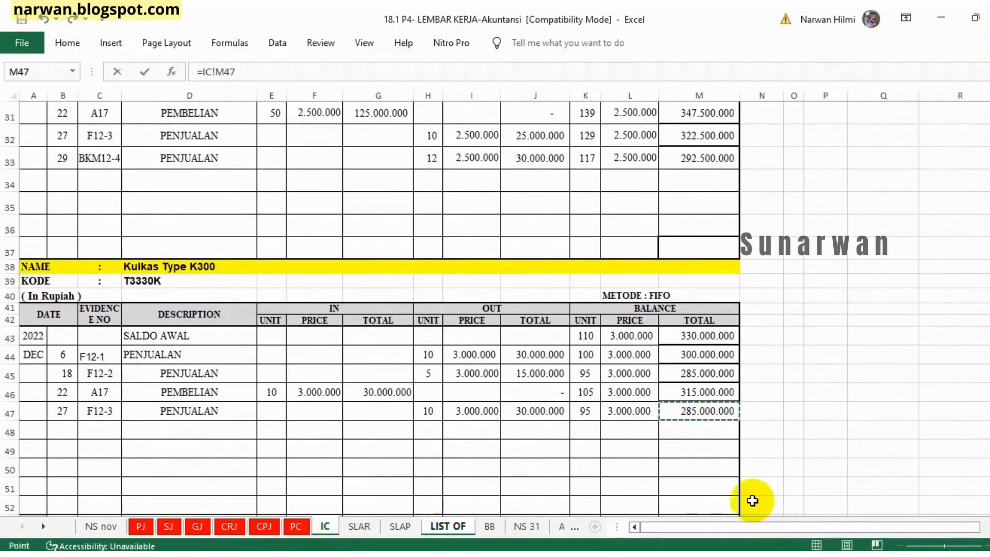
{"action": "key", "text": "Return"}
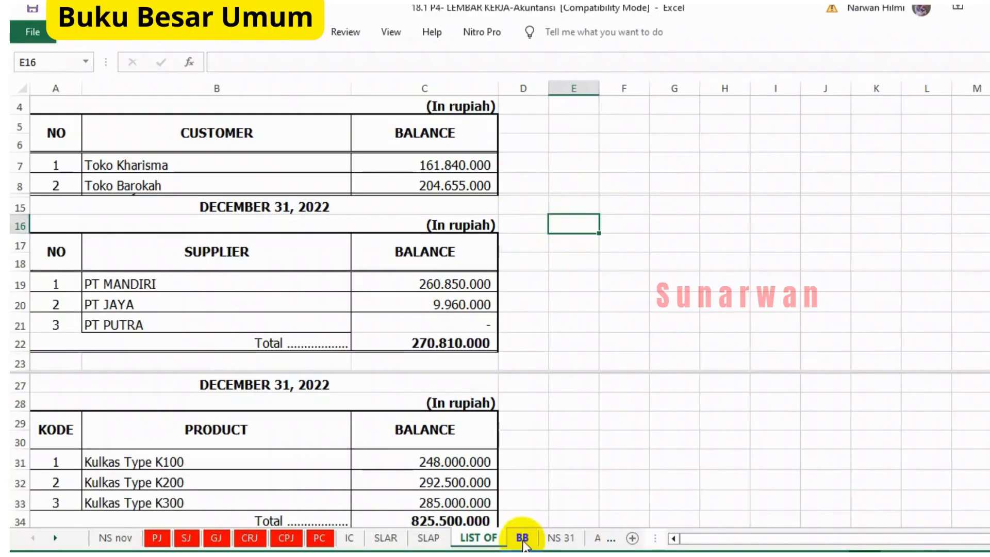
Examine the Cash In Bank account on the BB sheet and trace its opening balance to the 30 November 2022 balances on the NS nov sheet.
{"action": "left_click", "coordinate": [523, 537]}
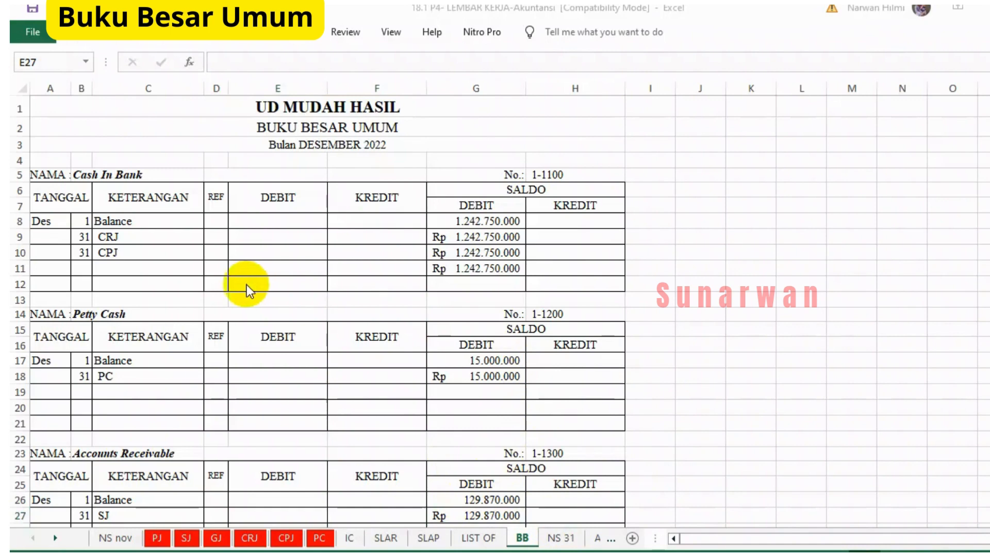
{"action": "left_click", "coordinate": [117, 177]}
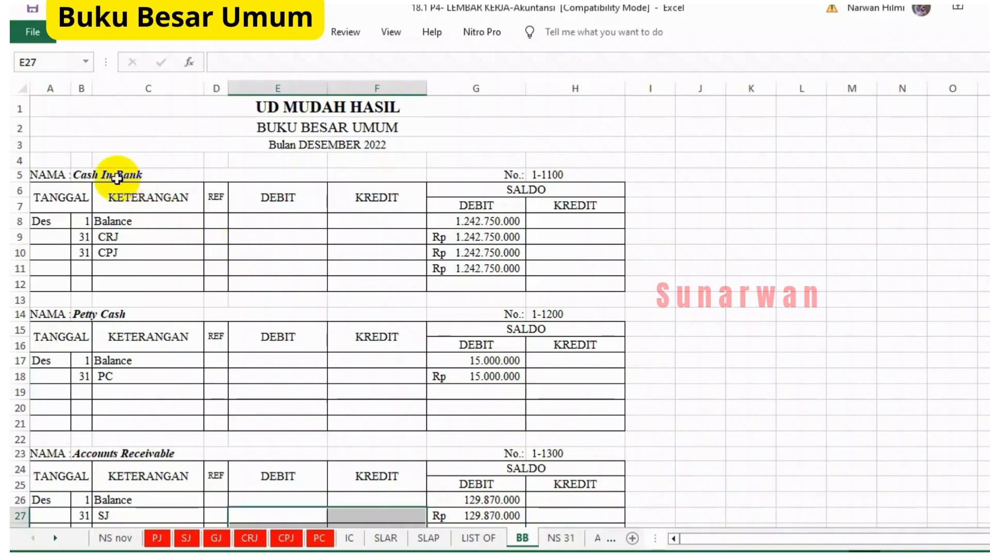
{"action": "left_click", "coordinate": [48, 176]}
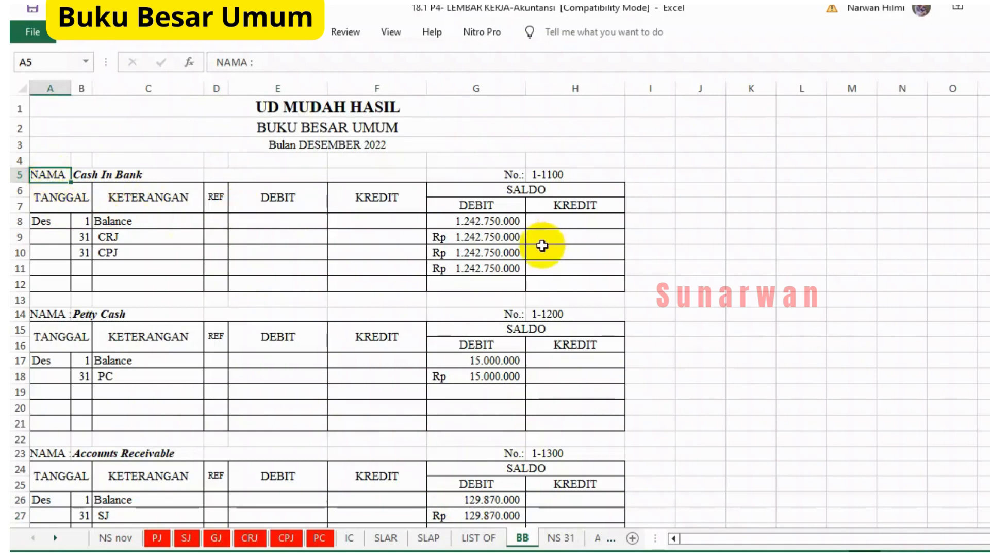
{"action": "left_click", "coordinate": [472, 221]}
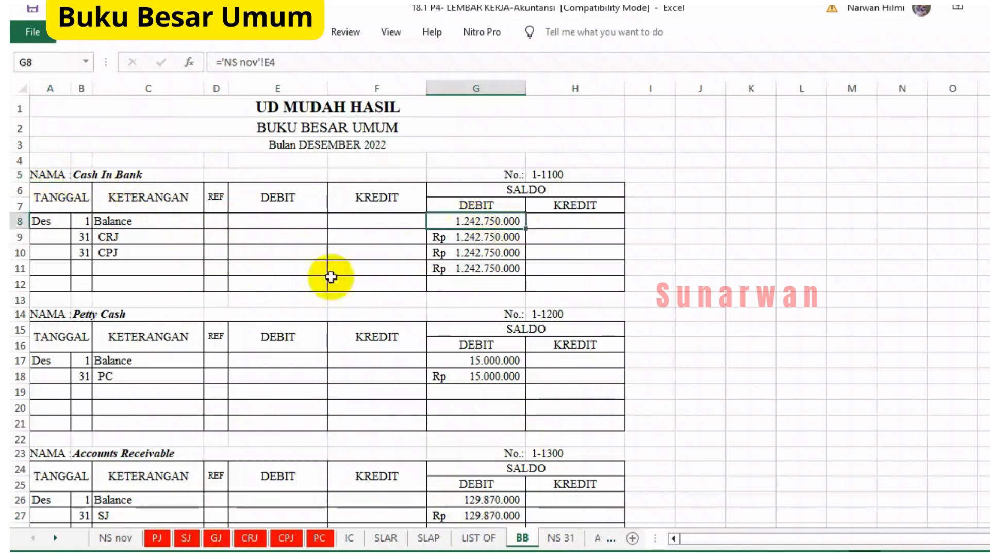
{"action": "left_click", "coordinate": [118, 538]}
{"action": "scroll", "coordinate": [246, 375], "scroll_direction": "up", "scroll_amount": 5}
{"action": "scroll", "coordinate": [268, 387], "scroll_direction": "up", "scroll_amount": 11}
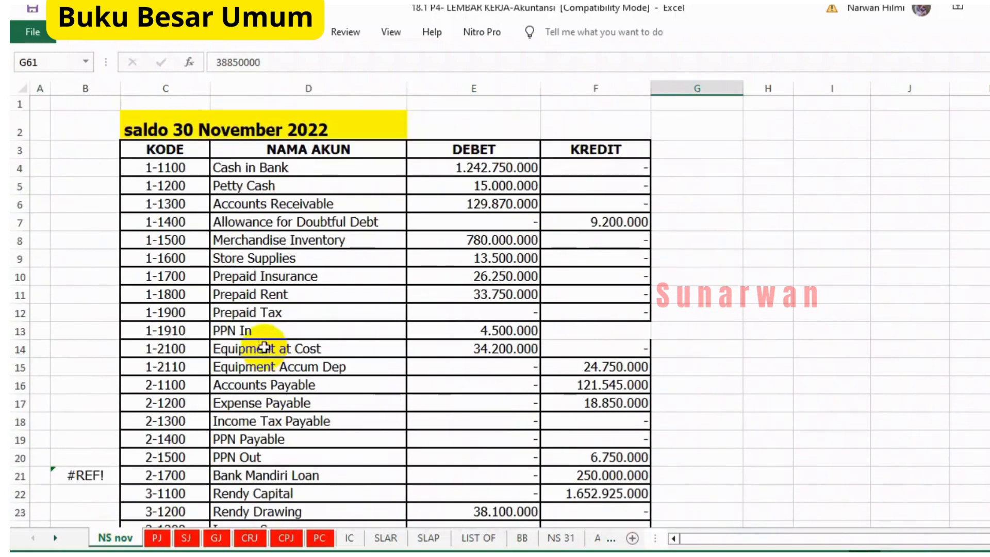
Compare the opening balances of Cash In Bank, Petty Cash and Accounts Receivable on the BB sheet with the 30 November 2022 balances on NS nov.
{"action": "left_click", "coordinate": [461, 169]}
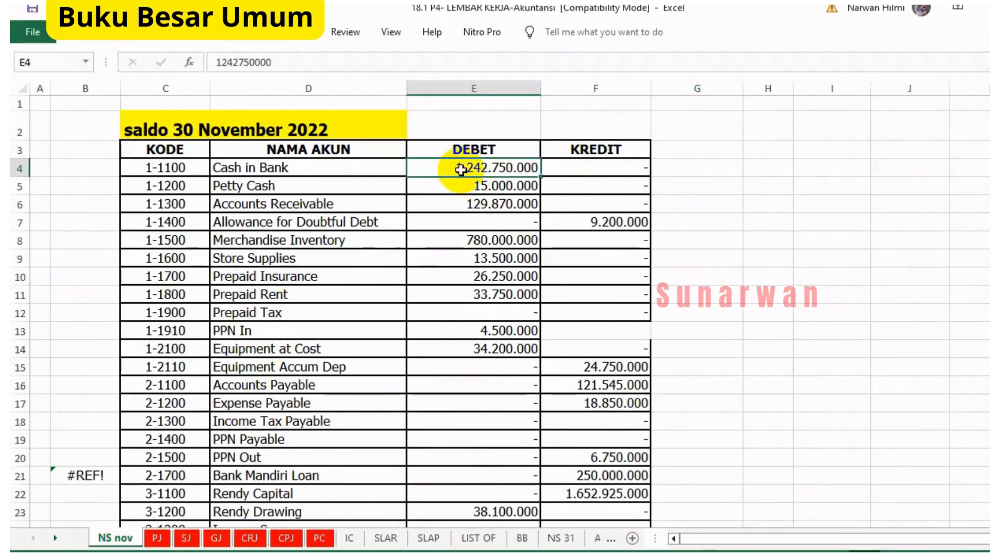
{"action": "left_click_drag", "start_coordinate": [460, 169], "coordinate": [497, 536]}
{"action": "left_click", "coordinate": [522, 537]}
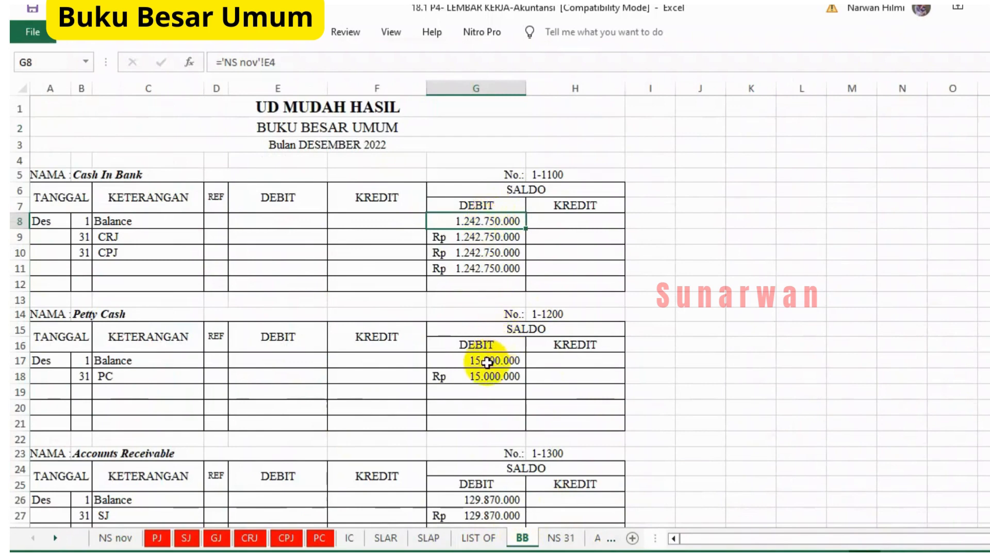
{"action": "left_click", "coordinate": [491, 360]}
{"action": "left_click", "coordinate": [482, 221]}
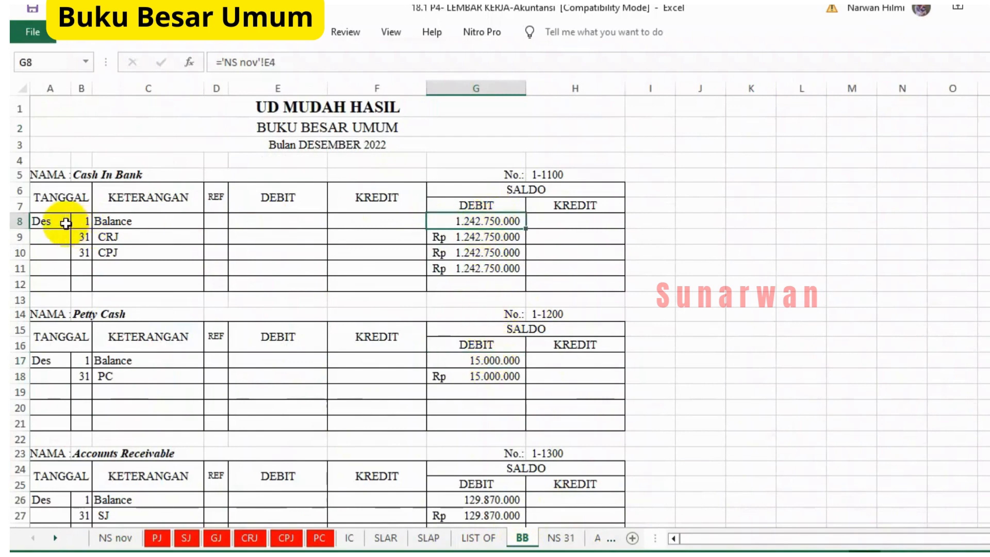
{"action": "left_click", "coordinate": [346, 146]}
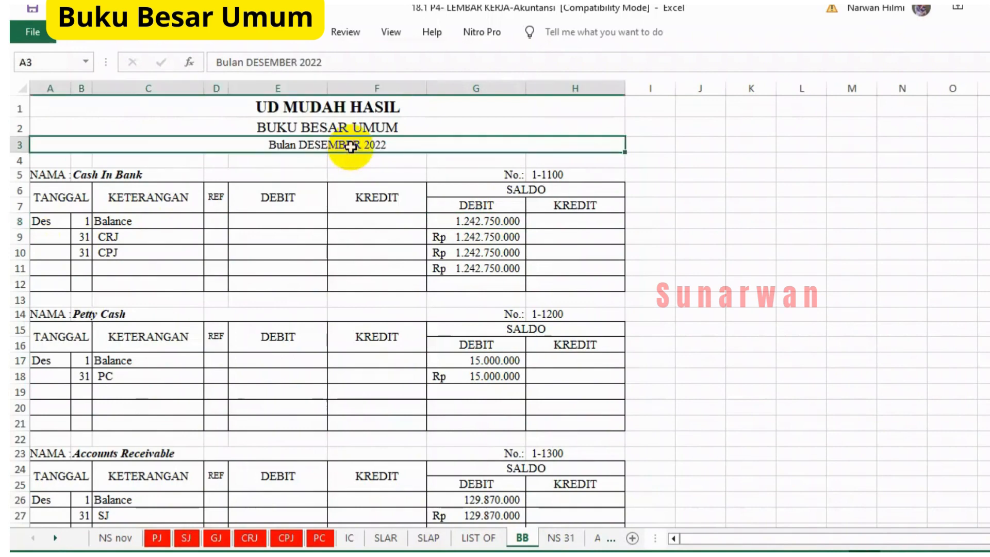
{"action": "left_click", "coordinate": [468, 498]}
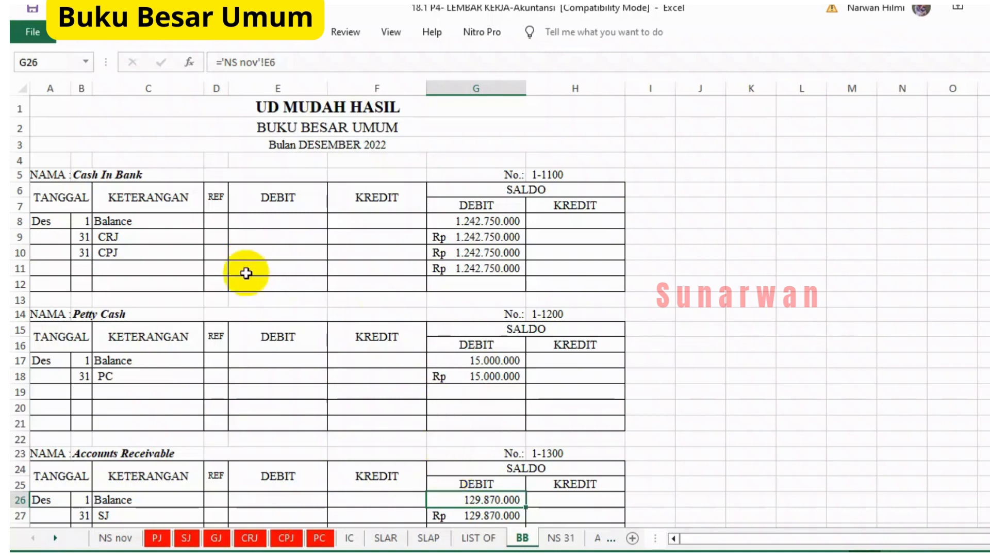
Trace the CRJ entry of Cash In Bank to the CRJ sheet, examining the Cash In Bank column and the recapitulation line for account 1-1100.
{"action": "left_click", "coordinate": [117, 237]}
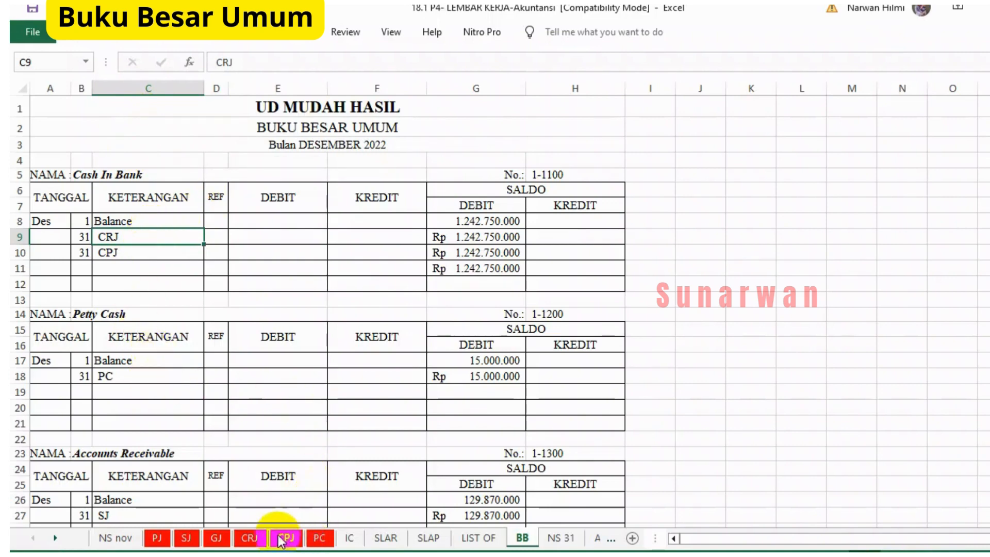
{"action": "left_click", "coordinate": [250, 538]}
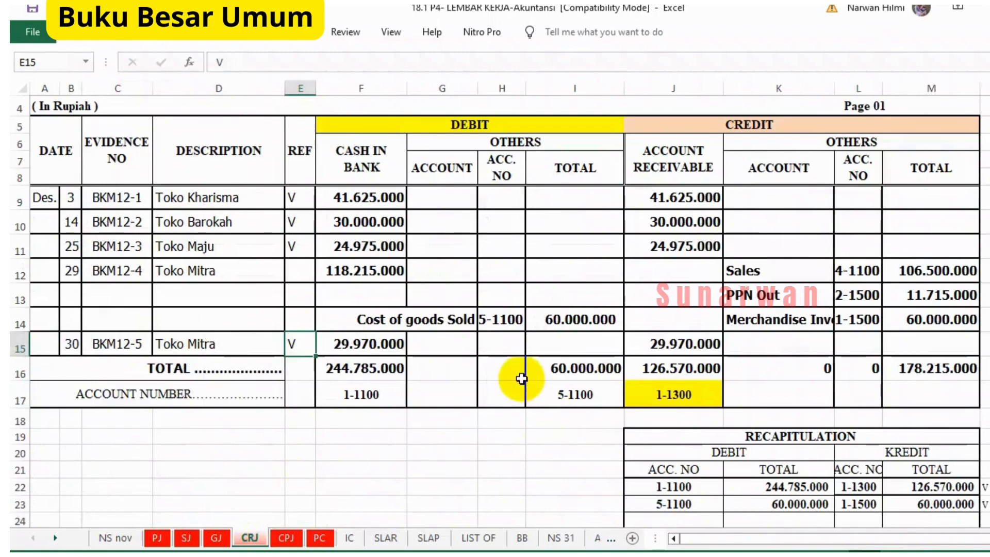
{"action": "scroll", "coordinate": [722, 453], "scroll_direction": "down", "scroll_amount": 1}
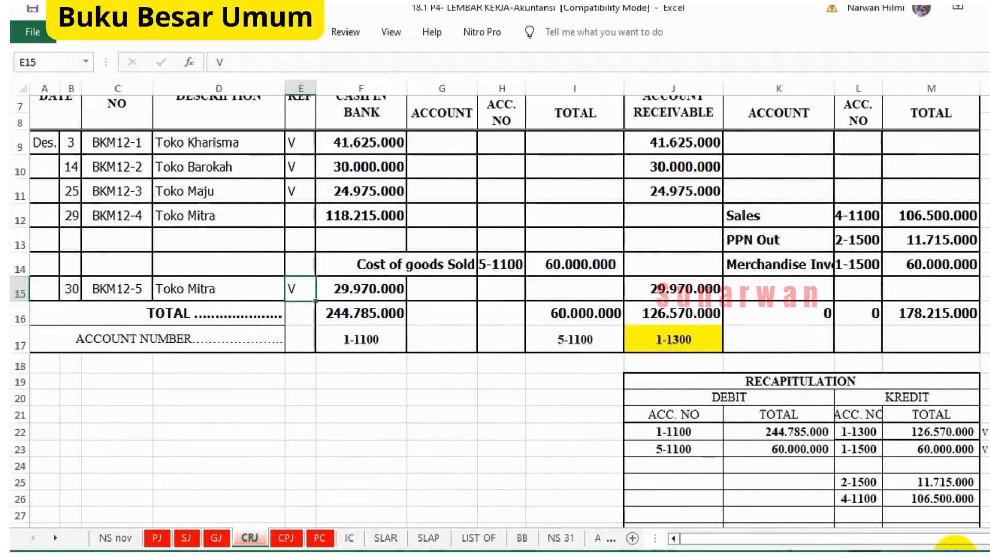
{"action": "scroll", "coordinate": [813, 460], "scroll_direction": "down", "scroll_amount": 1}
{"action": "scroll", "coordinate": [674, 402], "scroll_direction": "up", "scroll_amount": 1}
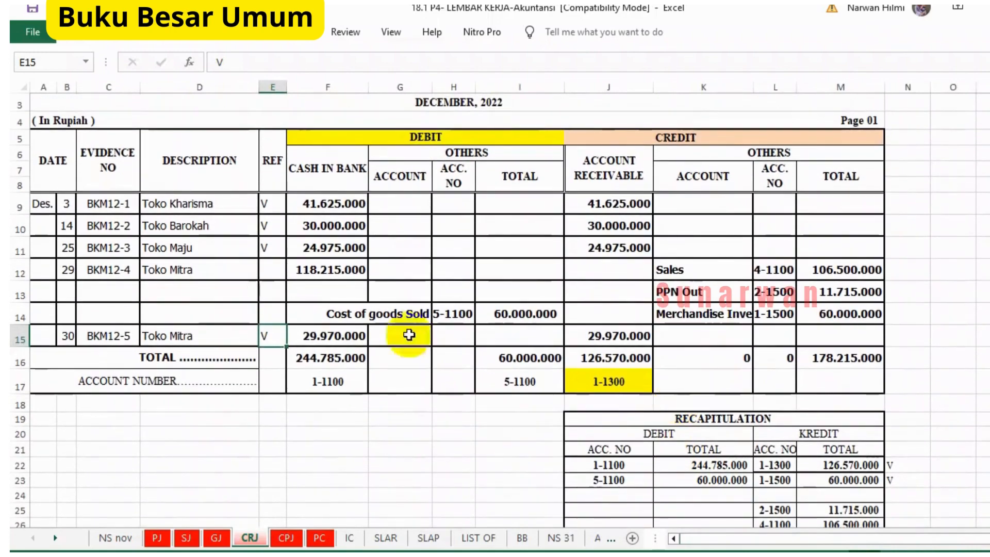
{"action": "left_click_drag", "start_coordinate": [330, 202], "coordinate": [330, 243]}
{"action": "scroll", "coordinate": [562, 304], "scroll_direction": "down", "scroll_amount": 1}
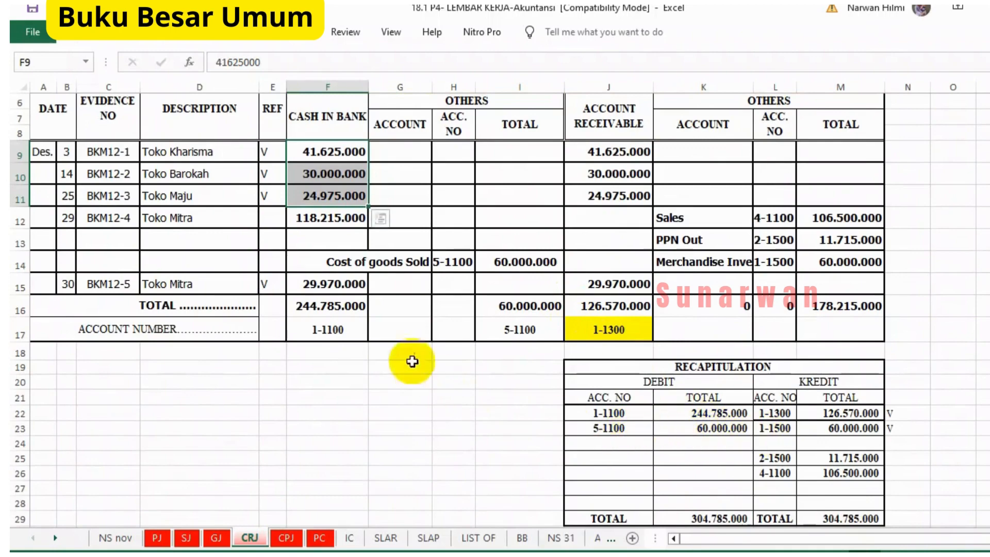
{"action": "scroll", "coordinate": [328, 330], "scroll_direction": "up", "scroll_amount": 1}
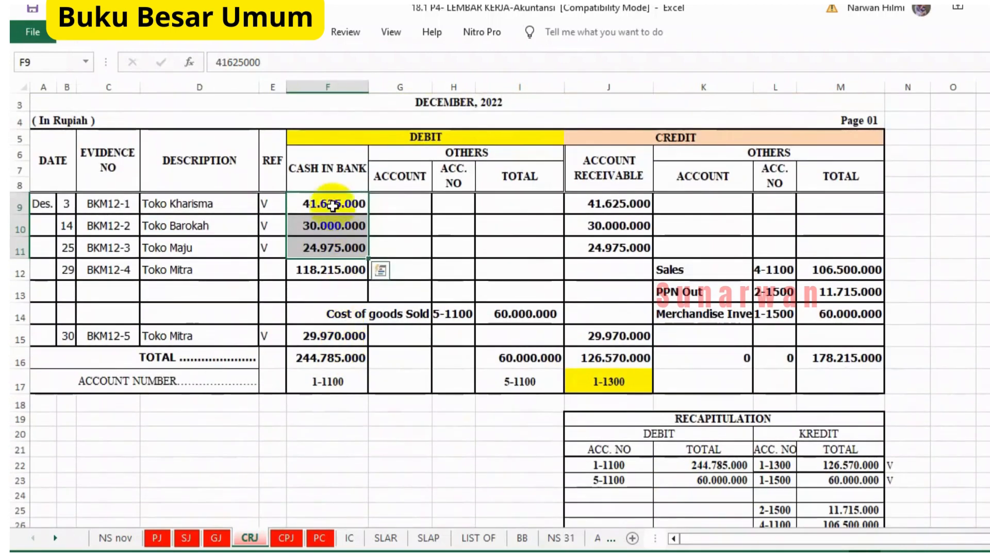
{"action": "left_click", "coordinate": [310, 165]}
{"action": "left_click", "coordinate": [327, 385]}
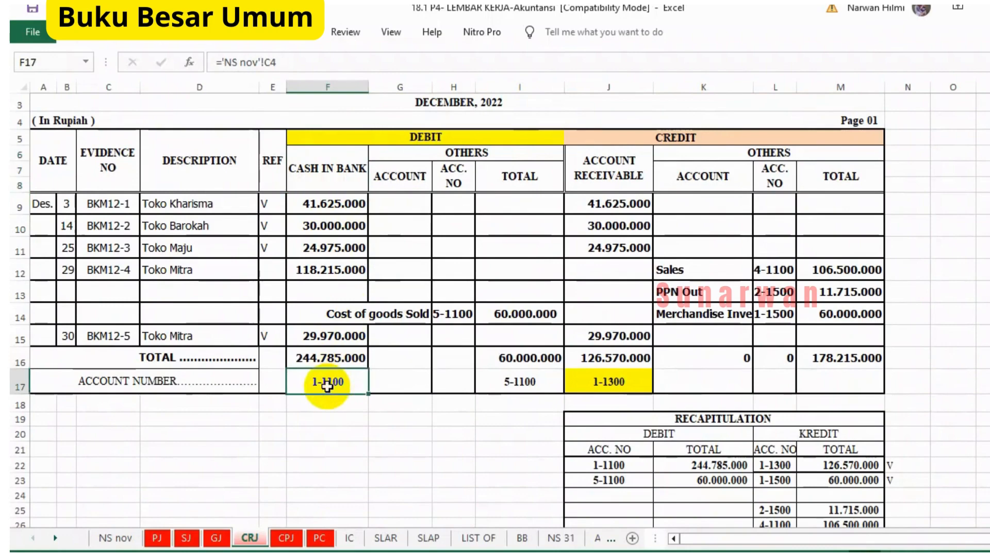
{"action": "scroll", "coordinate": [740, 480], "scroll_direction": "down", "scroll_amount": 1}
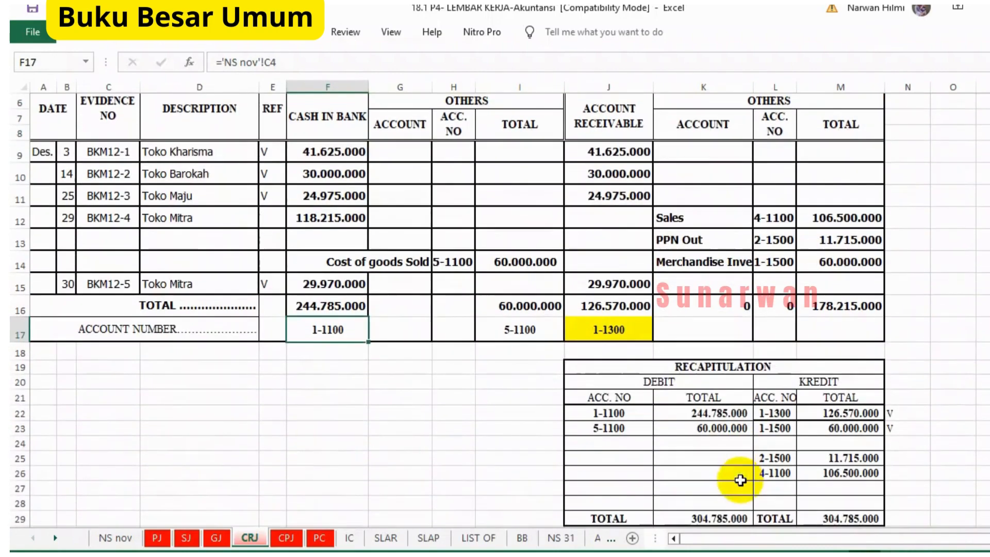
{"action": "left_click", "coordinate": [709, 411]}
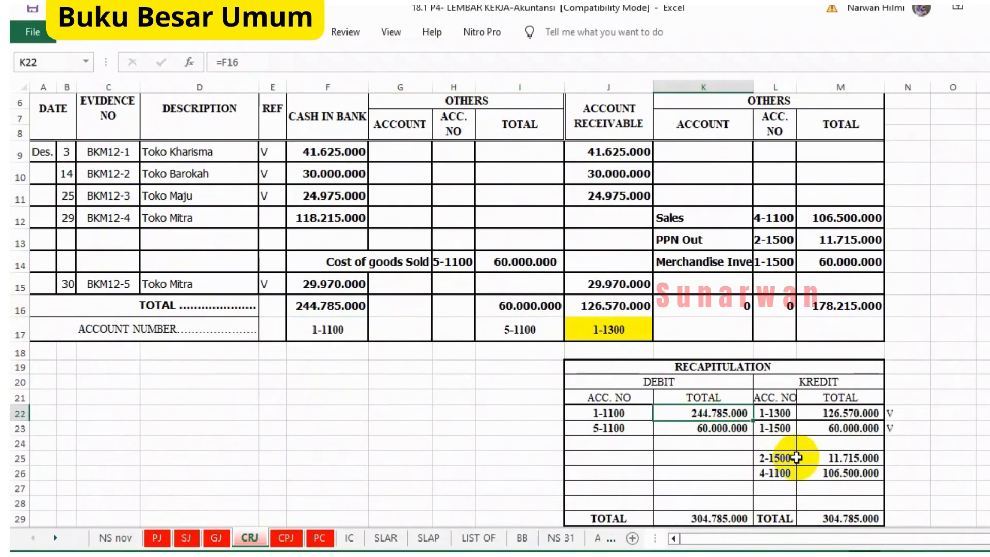
Examine the Cash In Bank credit column and the recapitulation table on the CPJ sheet.
{"action": "left_click", "coordinate": [282, 538]}
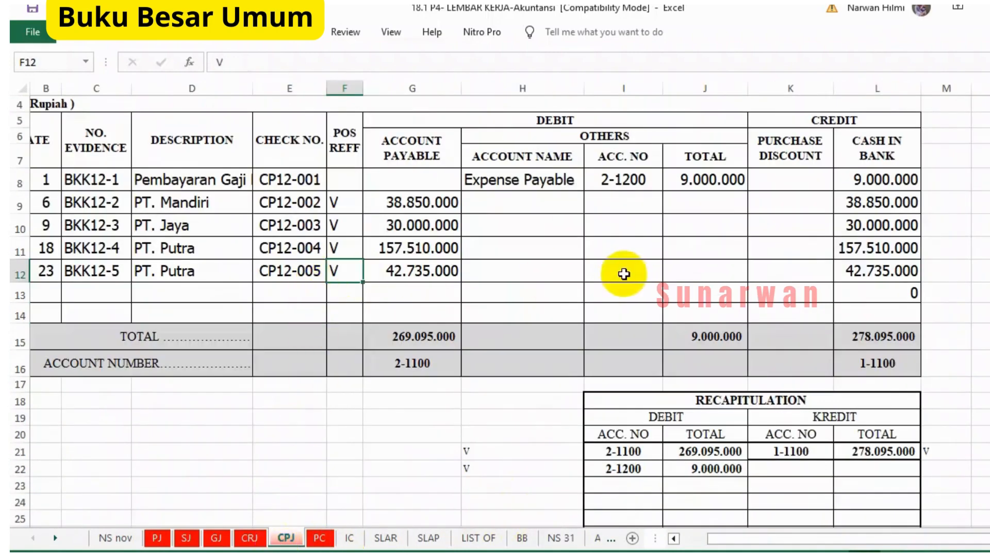
{"action": "left_click_drag", "start_coordinate": [870, 141], "coordinate": [886, 291]}
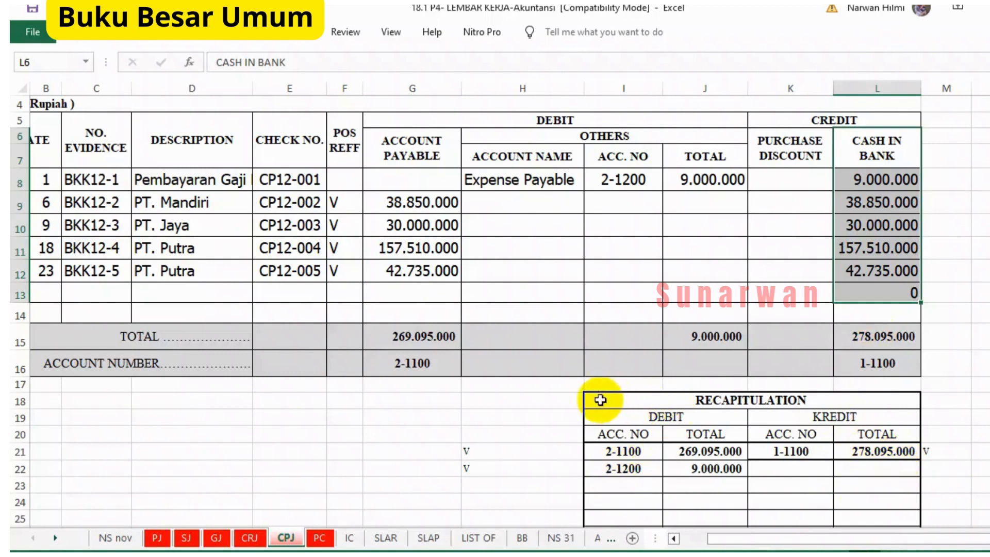
{"action": "left_click_drag", "start_coordinate": [594, 400], "coordinate": [817, 503]}
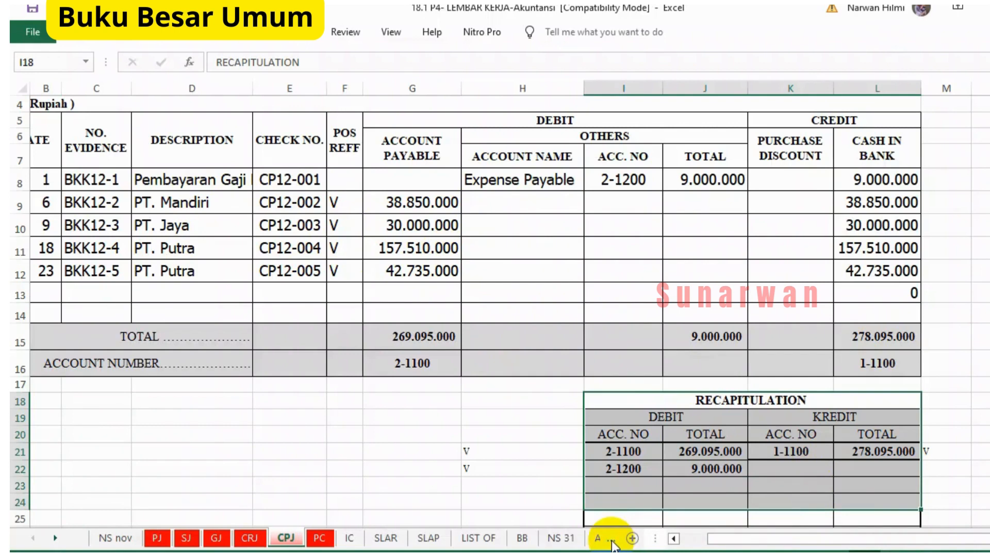
Link the debit of the CRJ entry in the BB sheet's Cash In Bank account to the cash receipts recapitulation with =CRJ!K22.
{"action": "left_click", "coordinate": [521, 537]}
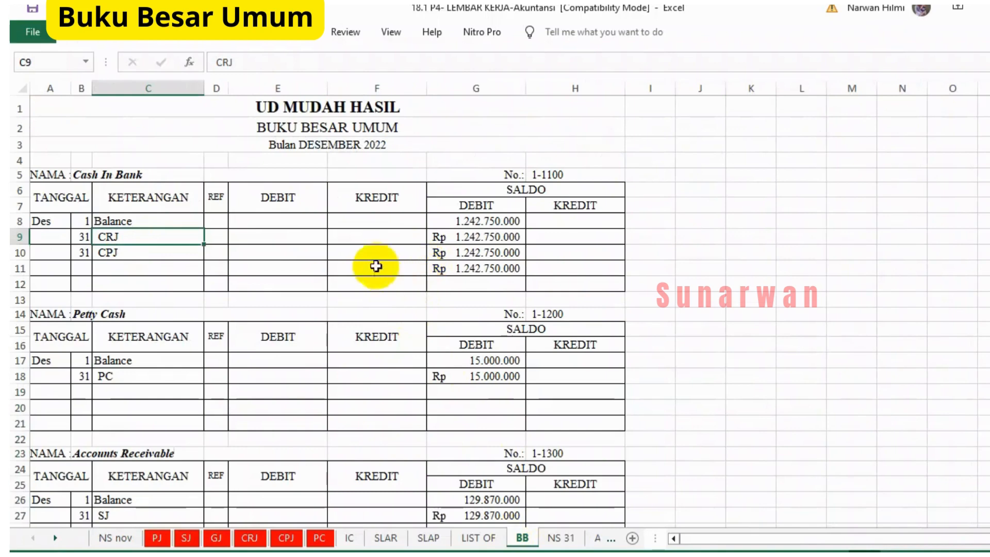
{"action": "left_click", "coordinate": [301, 238]}
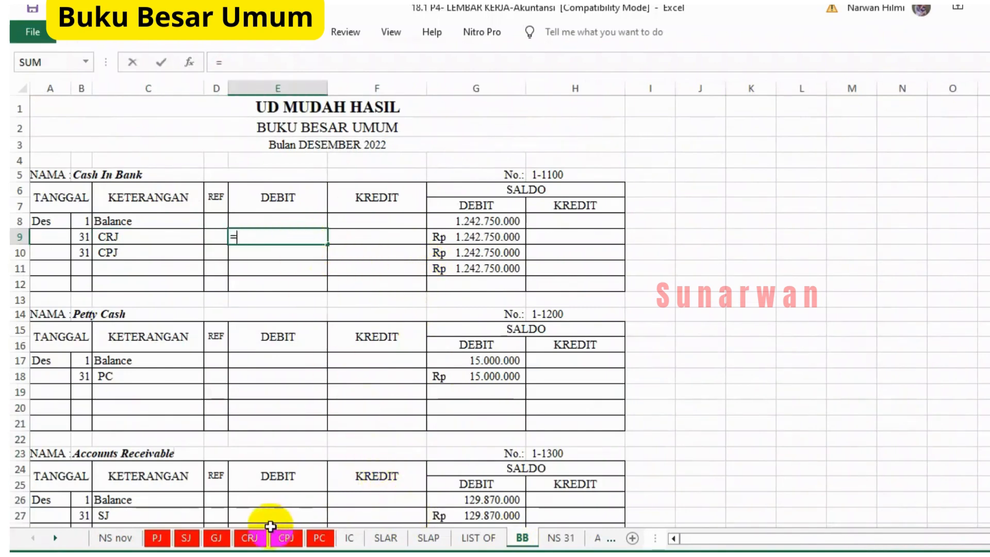
{"action": "left_click", "coordinate": [251, 538]}
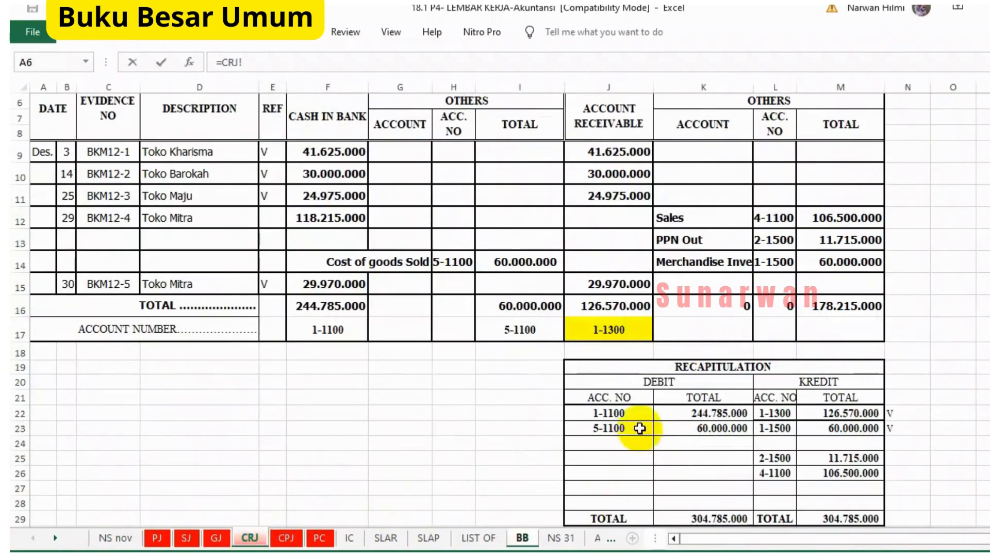
{"action": "left_click", "coordinate": [691, 414]}
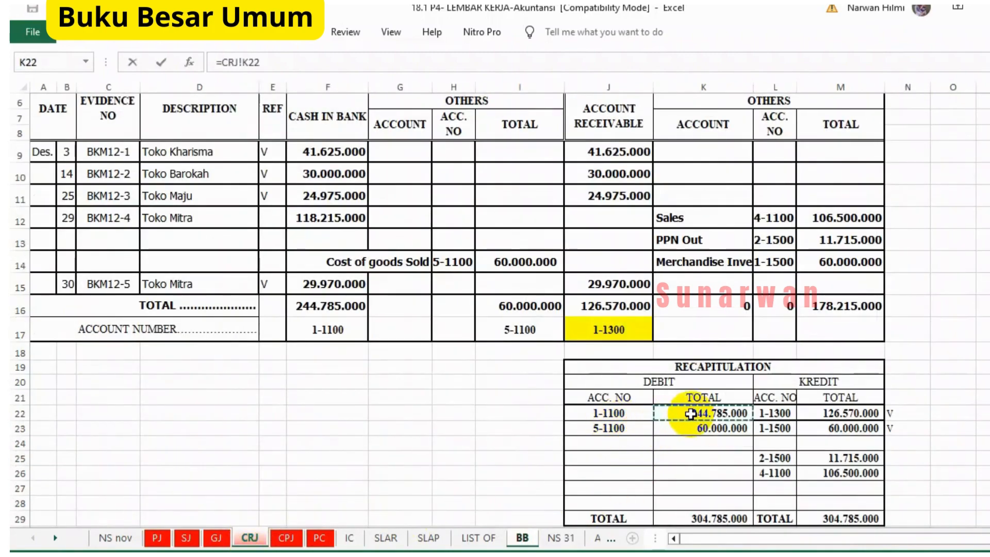
{"action": "key", "text": "Return"}
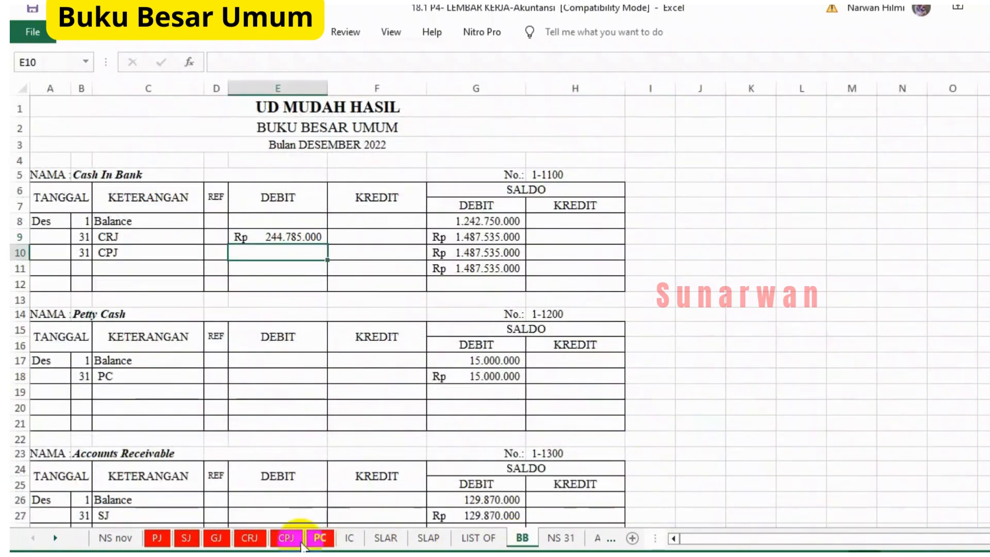
Mark the 1-1100 debit line of the CRJ recapitulation as posted with a v in cell I22.
{"action": "left_click", "coordinate": [249, 537]}
{"action": "left_click", "coordinate": [507, 419]}
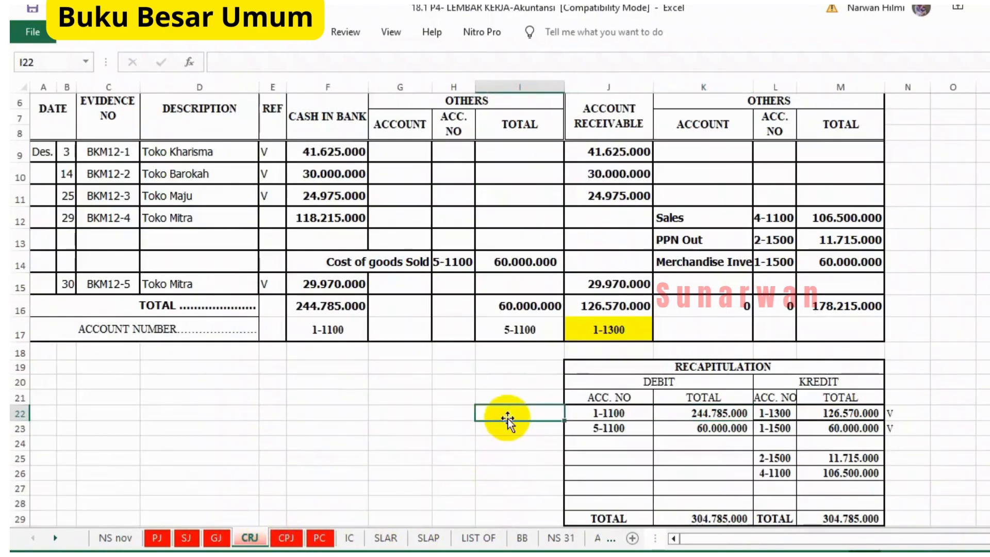
{"action": "type", "text": "v"}
{"action": "left_click", "coordinate": [504, 457]}
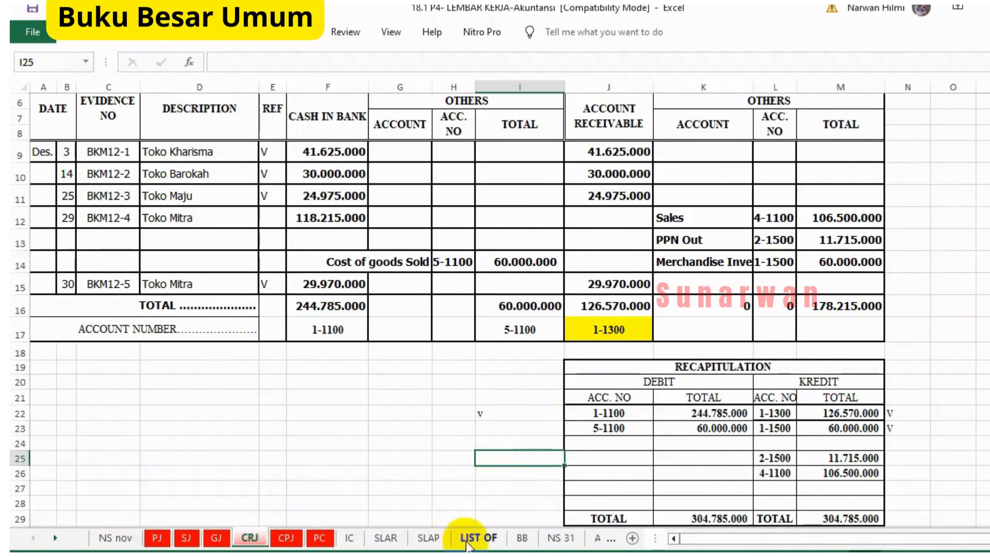
Link the credit of the CPJ entry in the BB sheet's Cash In Bank account to the cash payments recapitulation with =CPJ!L21.
{"action": "left_click", "coordinate": [521, 538]}
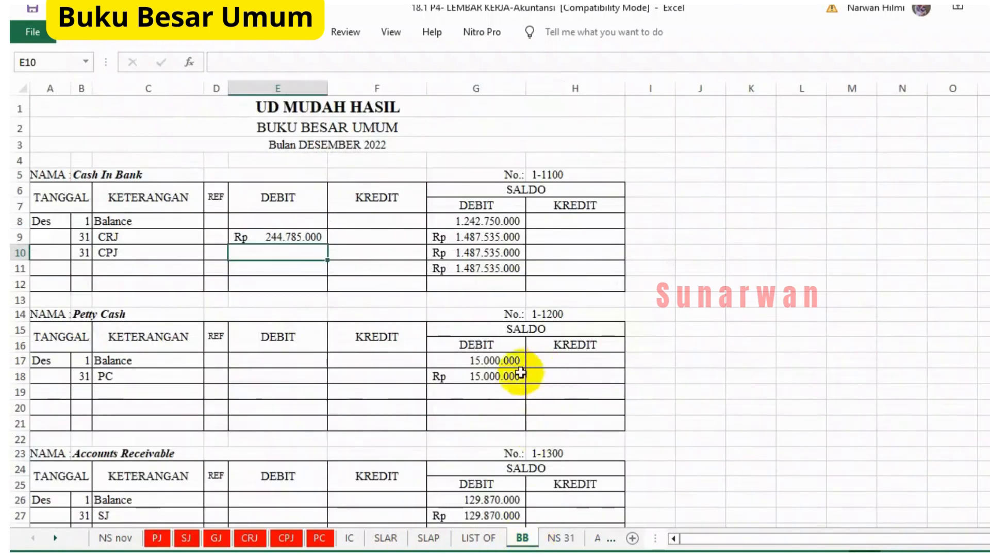
{"action": "left_click", "coordinate": [378, 253]}
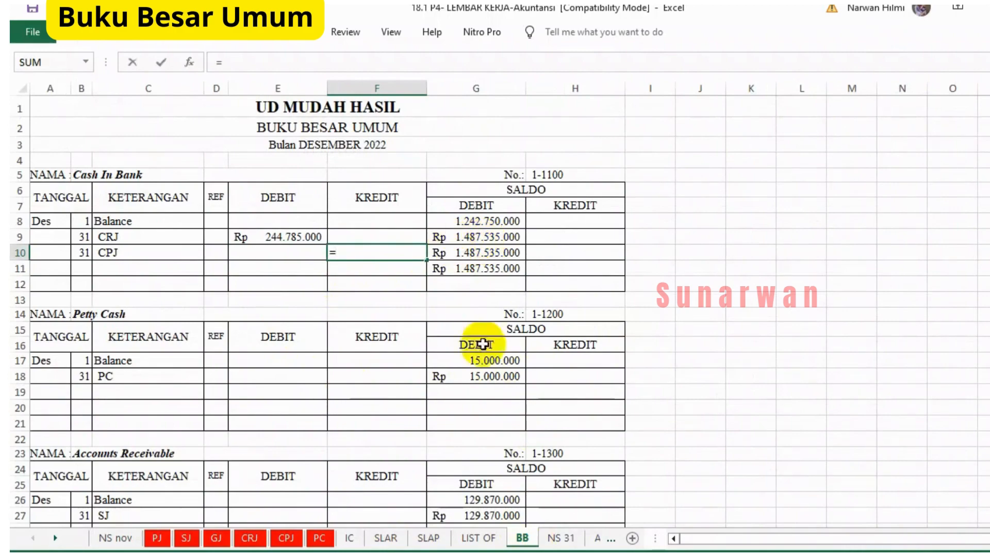
{"action": "left_click", "coordinate": [287, 537]}
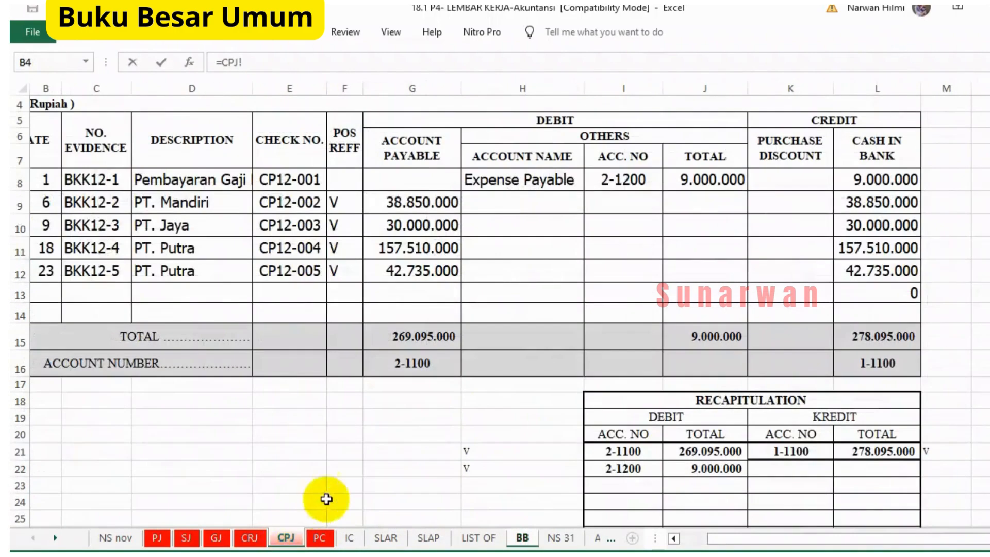
{"action": "left_click", "coordinate": [865, 454]}
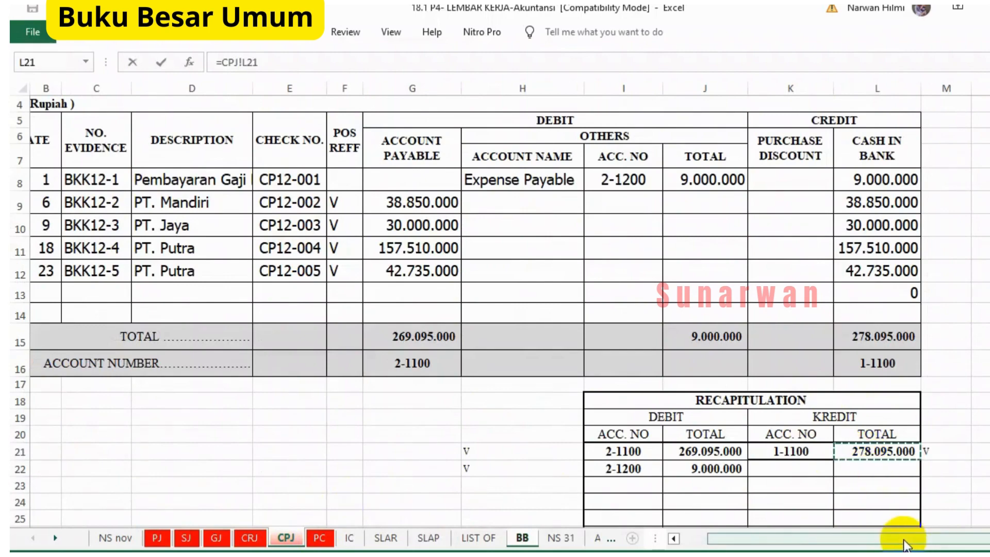
{"action": "key", "text": "Return"}
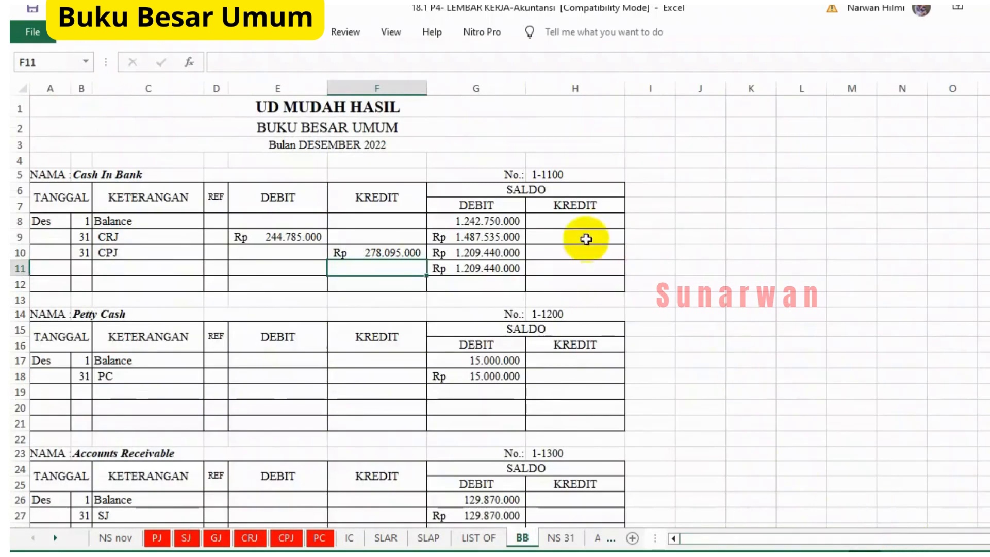
Review the Cash In Bank account's opening balance, CRJ debit and CPJ credit formulas on the BB sheet.
{"action": "left_click", "coordinate": [471, 219]}
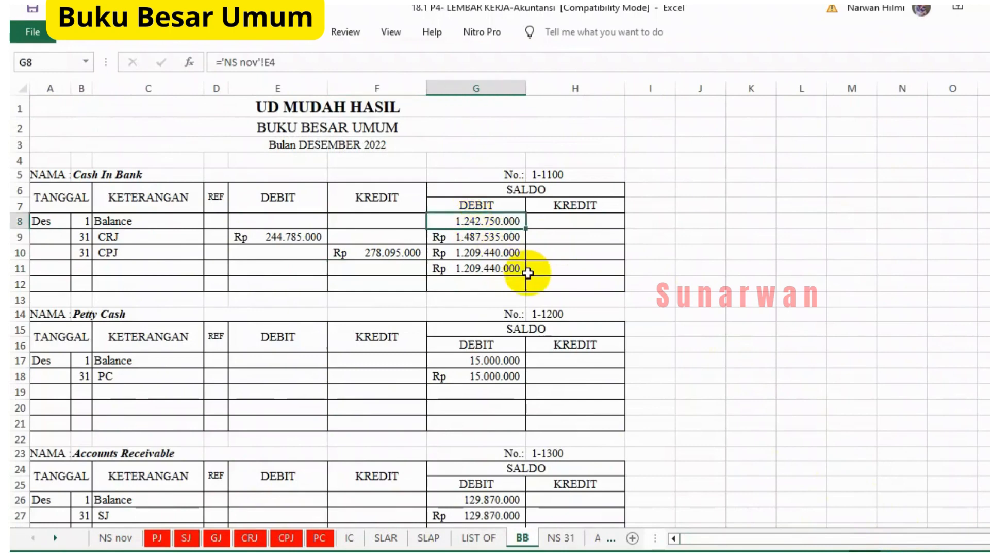
{"action": "left_click", "coordinate": [280, 237]}
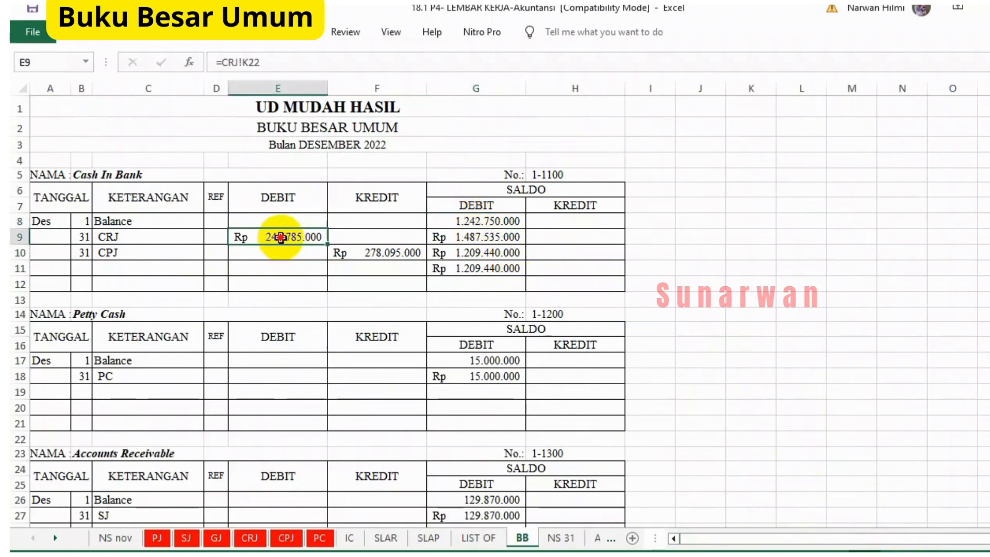
{"action": "left_click", "coordinate": [395, 251]}
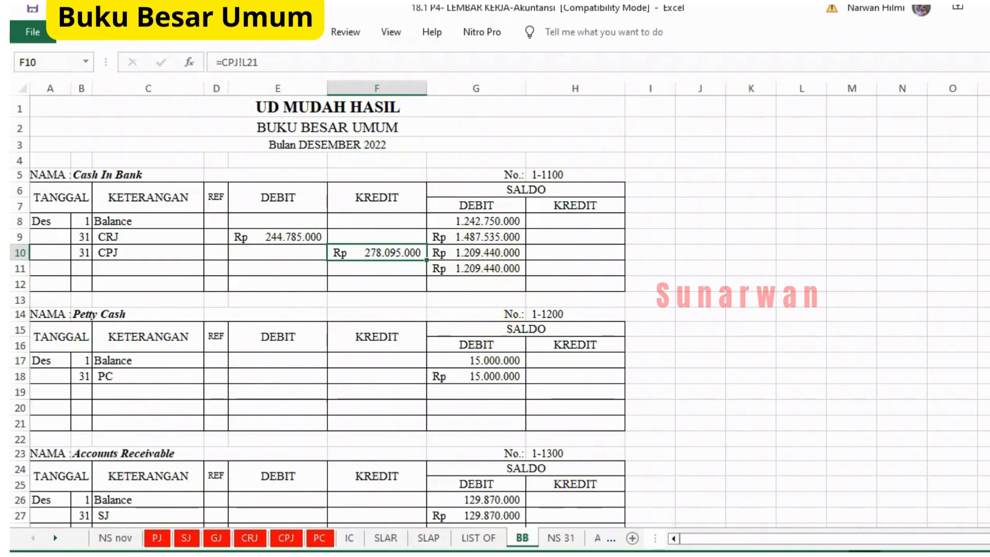
Examine the petty cash journal's recapitulation on the PC sheet for the amount to post to the Petty Cash account.
{"action": "left_click", "coordinate": [701, 250]}
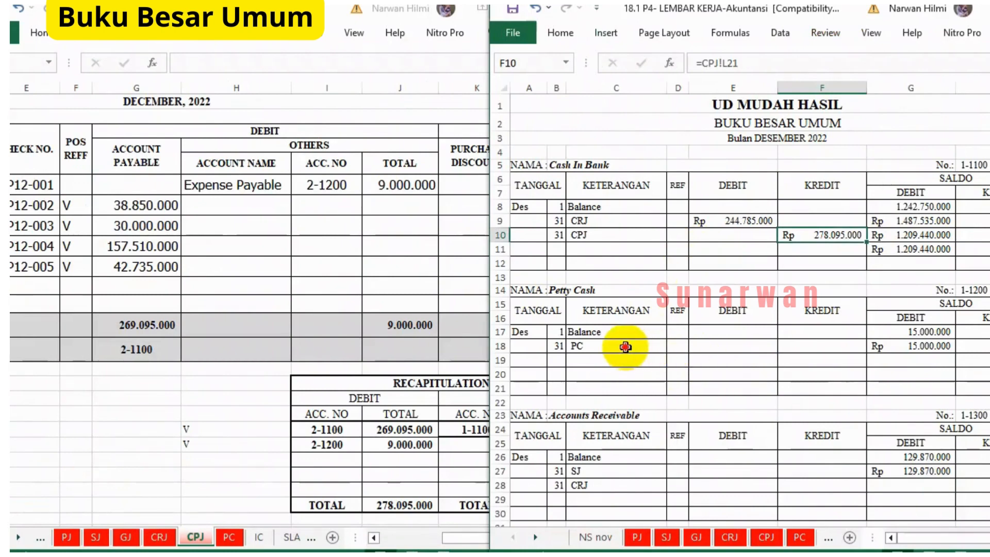
{"action": "left_click", "coordinate": [625, 347]}
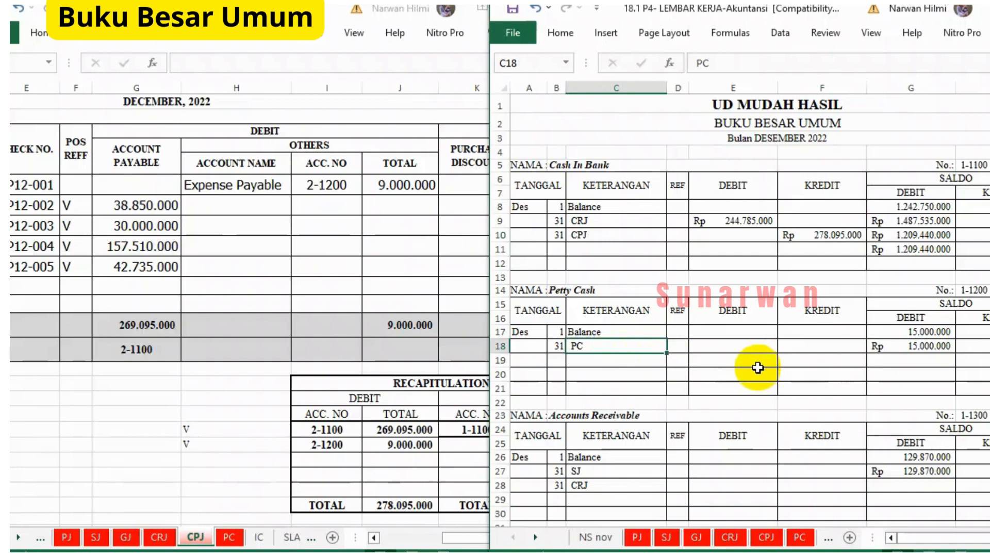
{"action": "left_click", "coordinate": [229, 540]}
{"action": "left_click", "coordinate": [230, 540]}
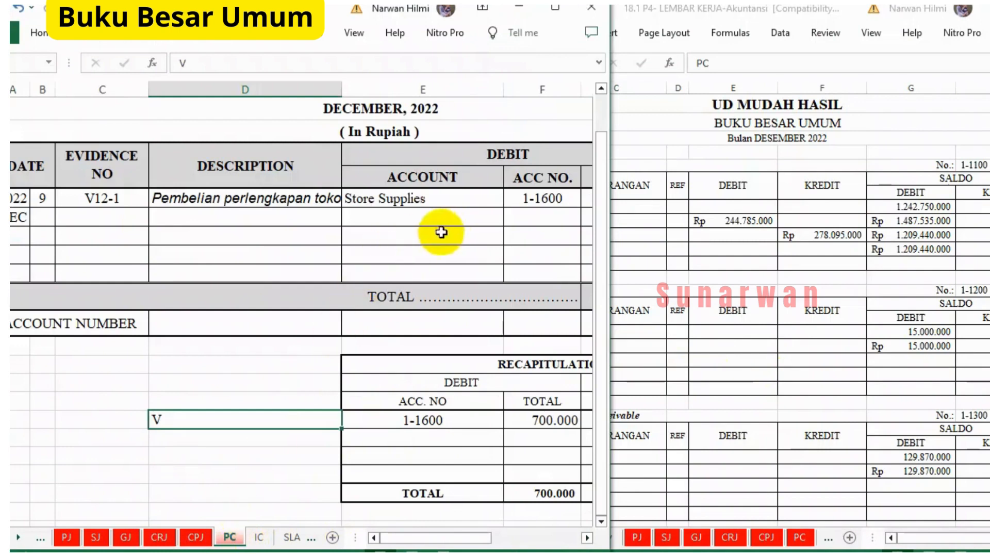
{"action": "left_click", "coordinate": [462, 330]}
{"action": "key", "text": "Right"}
{"action": "key", "text": "Right"}
{"action": "key", "text": "Right"}
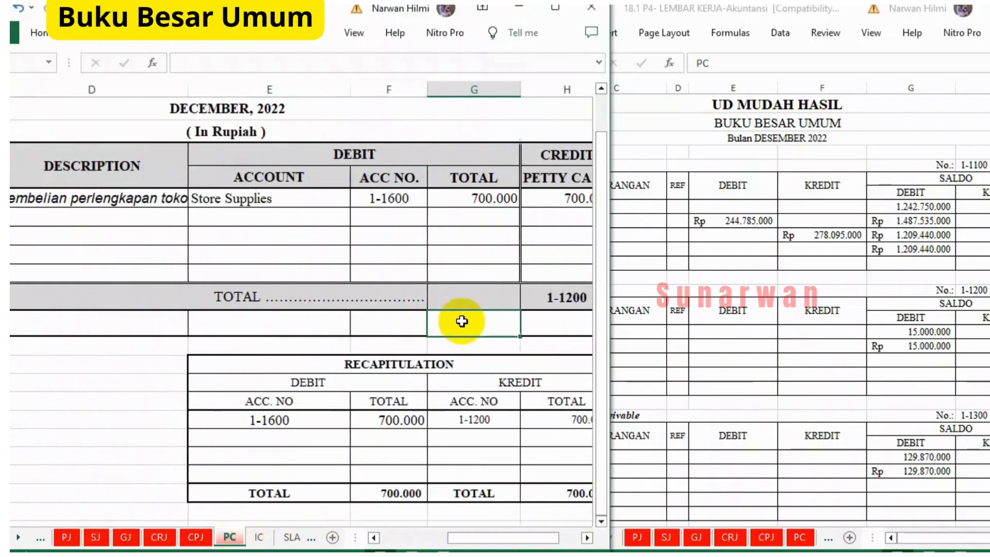
{"action": "left_click", "coordinate": [388, 422]}
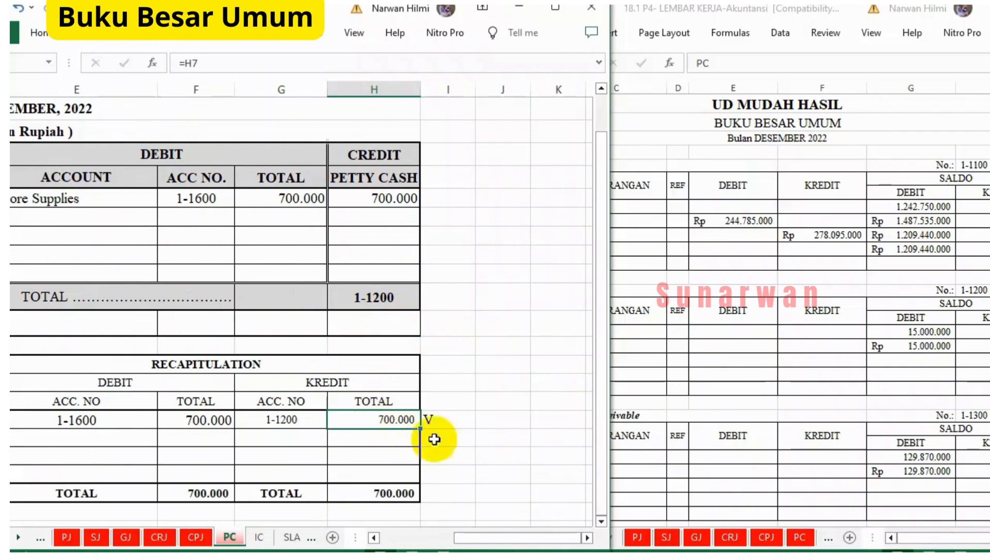
Link the credit of the PC entry in the BB sheet's Petty Cash account to the 1-1200 credit total of the PC recapitulation.
{"action": "left_click", "coordinate": [717, 349]}
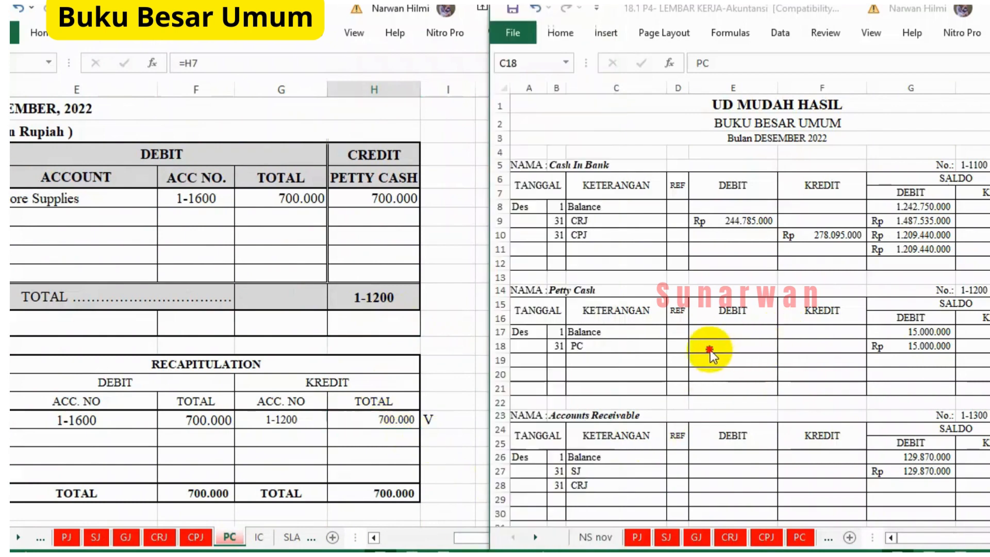
{"action": "left_click", "coordinate": [710, 348]}
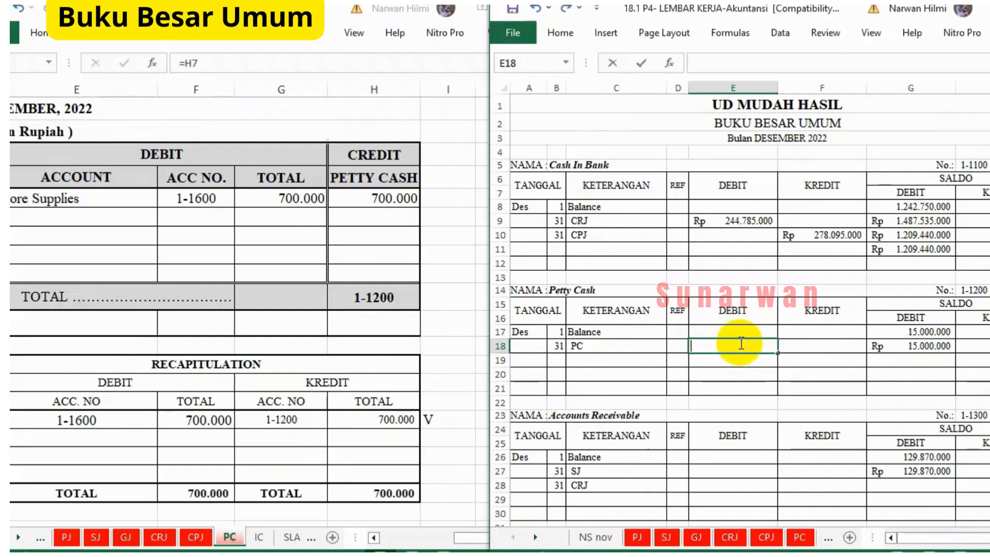
{"action": "left_click", "coordinate": [792, 343]}
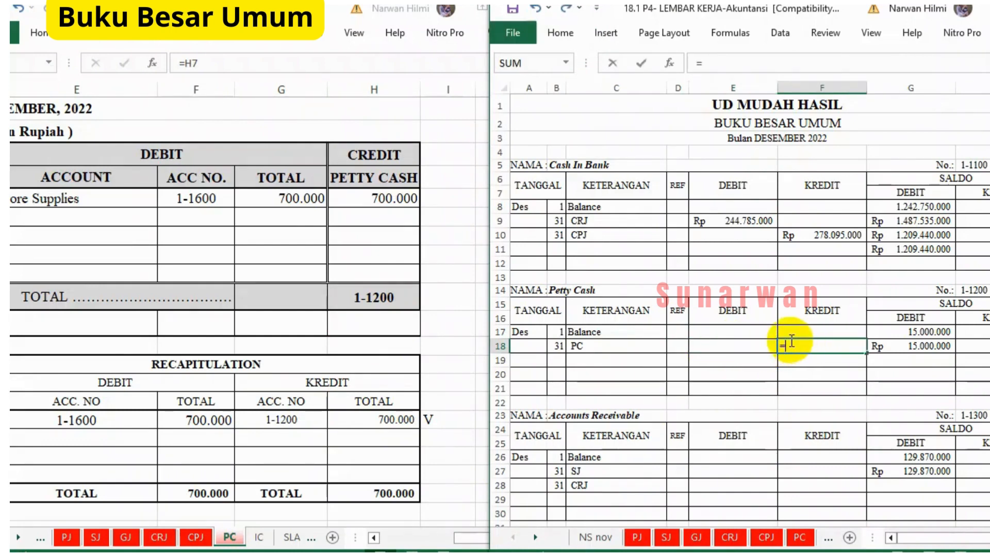
{"action": "left_click", "coordinate": [381, 416]}
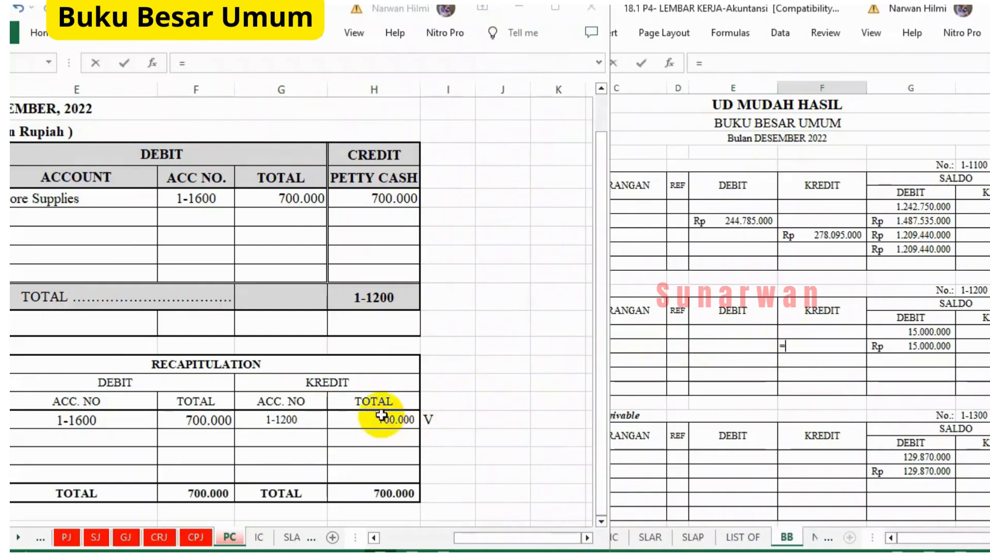
{"action": "left_click", "coordinate": [381, 415]}
{"action": "key", "text": "Return"}
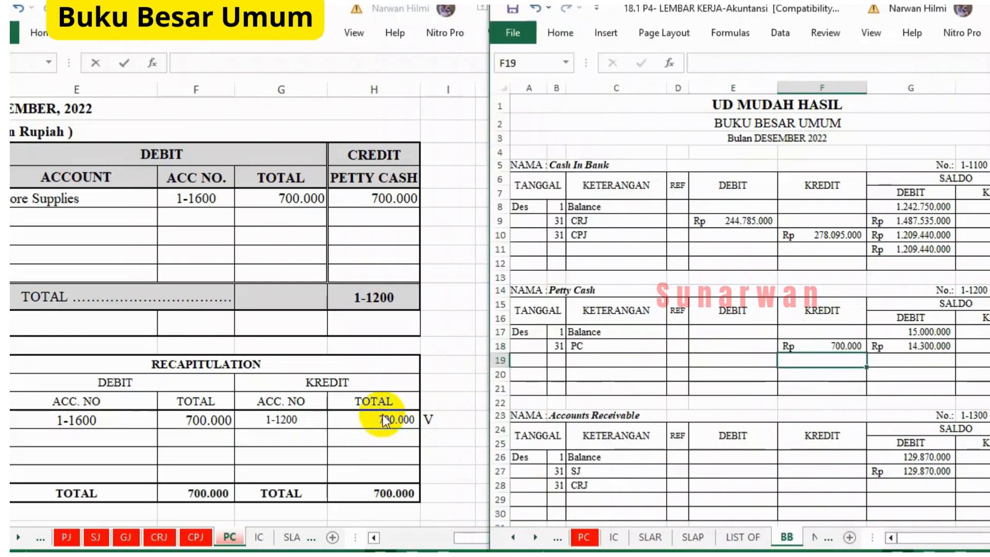
Examine the sales journal on the SJ sheet for the posting to the Accounts Receivable account's SJ entry.
{"action": "left_click", "coordinate": [592, 555]}
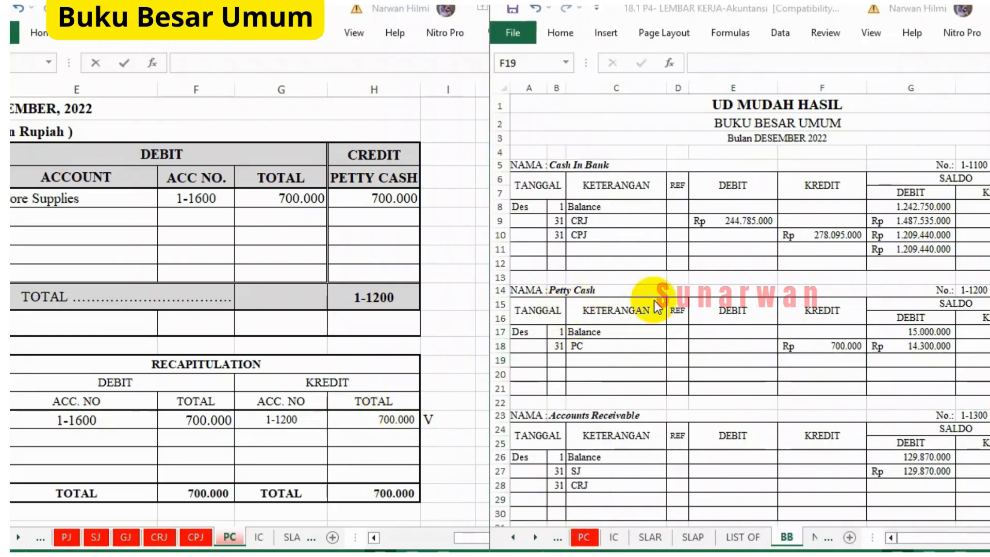
{"action": "scroll", "coordinate": [657, 308], "scroll_direction": "down", "scroll_amount": 3}
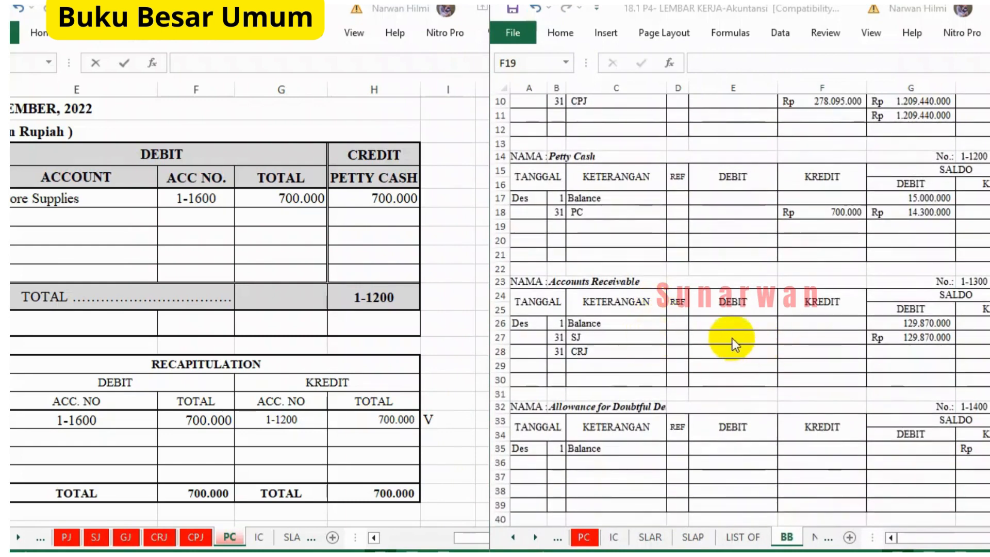
{"action": "left_click", "coordinate": [732, 338]}
{"action": "left_click", "coordinate": [732, 338]}
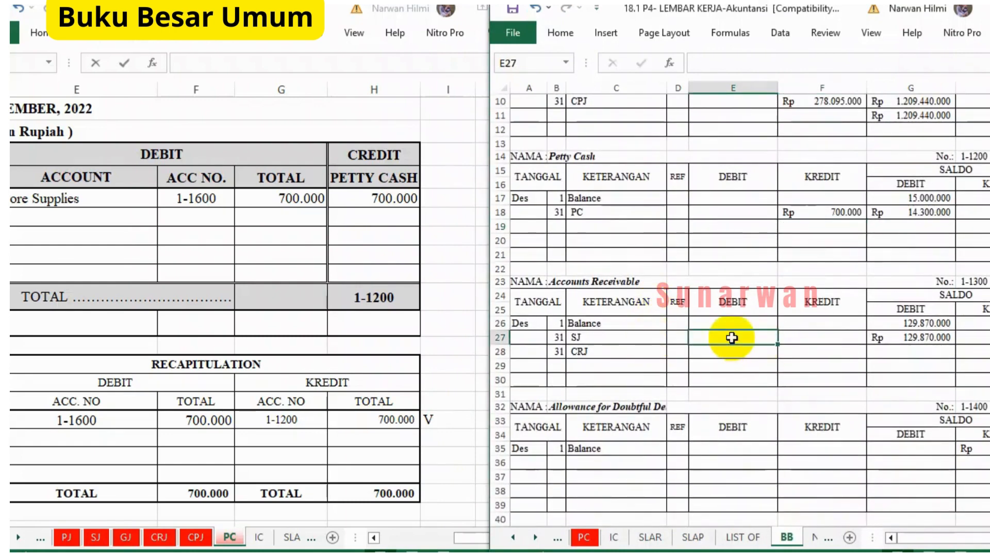
{"action": "left_click", "coordinate": [19, 544]}
{"action": "left_click", "coordinate": [18, 544]}
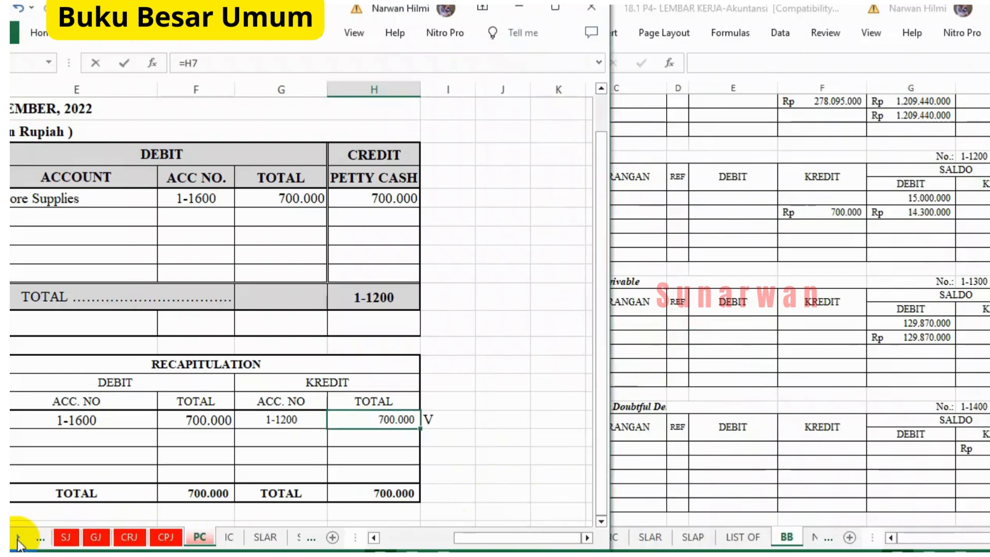
{"action": "left_click", "coordinate": [63, 539]}
{"action": "scroll", "coordinate": [417, 407], "scroll_direction": "down", "scroll_amount": 3}
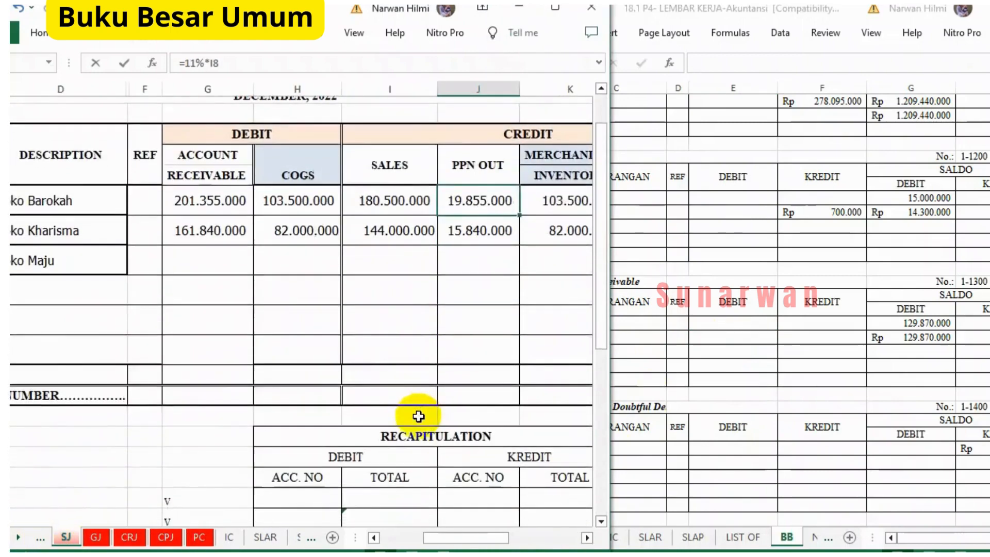
{"action": "scroll", "coordinate": [417, 416], "scroll_direction": "up", "scroll_amount": 3}
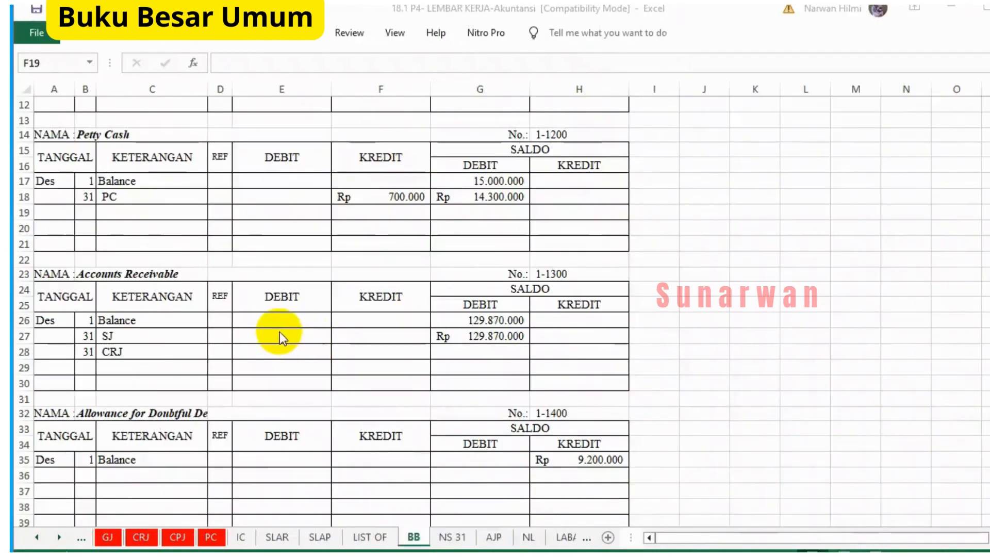
Link the debit of the SJ entry in the BB sheet's Accounts Receivable account to the sales recapitulation with =SJ!I20.
{"action": "left_click", "coordinate": [280, 332]}
{"action": "left_click", "coordinate": [278, 332]}
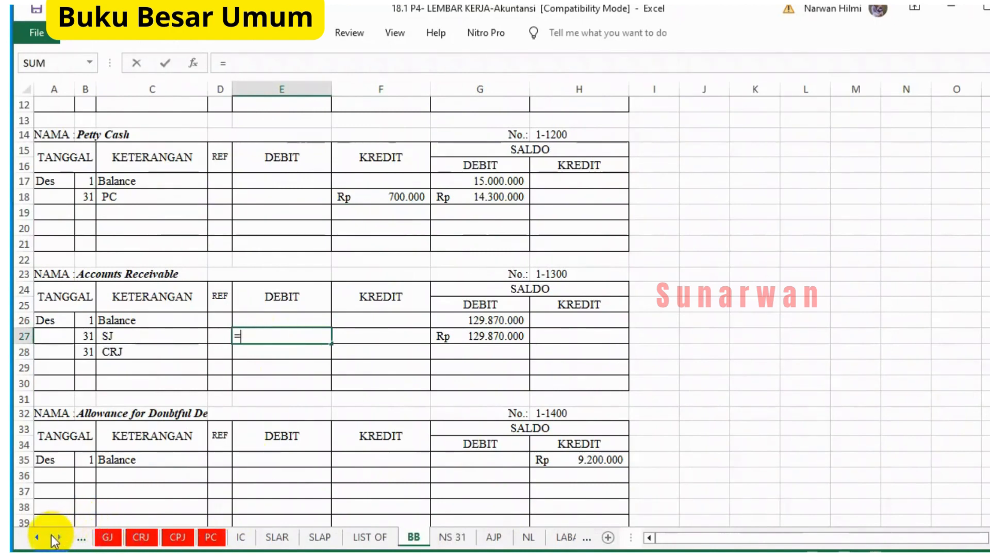
{"action": "left_click", "coordinate": [36, 537]}
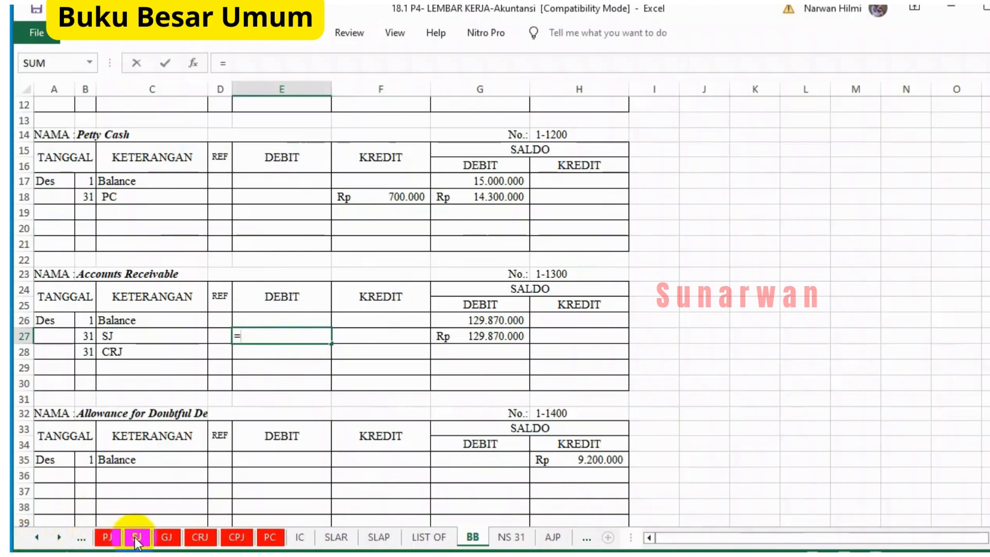
{"action": "left_click", "coordinate": [137, 538]}
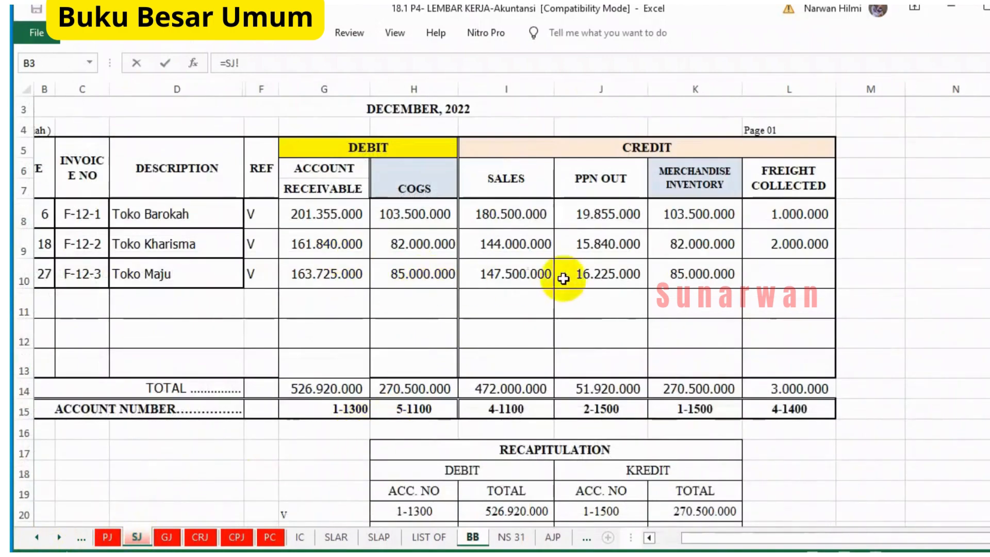
{"action": "left_click", "coordinate": [327, 411]}
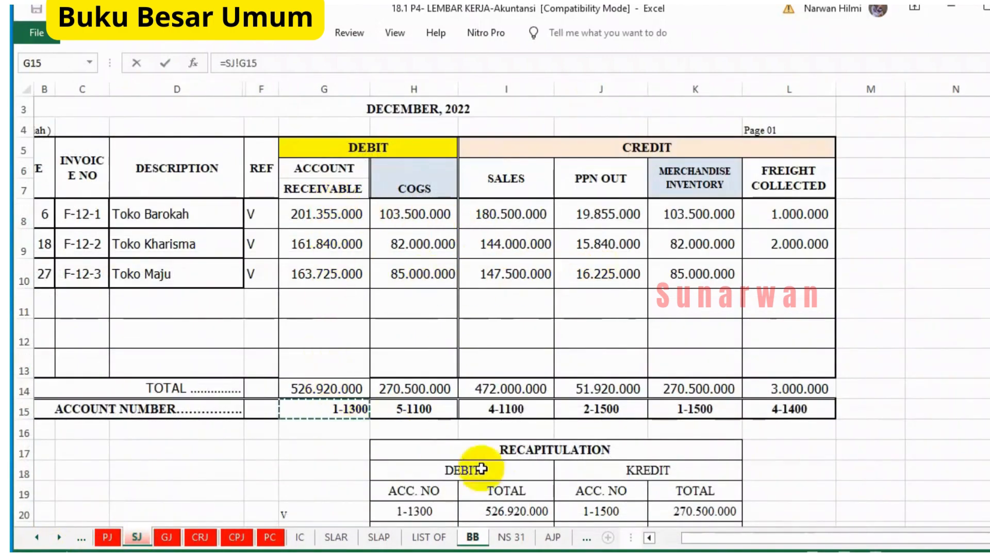
{"action": "scroll", "coordinate": [503, 487], "scroll_direction": "down", "scroll_amount": 1}
{"action": "left_click", "coordinate": [508, 449]}
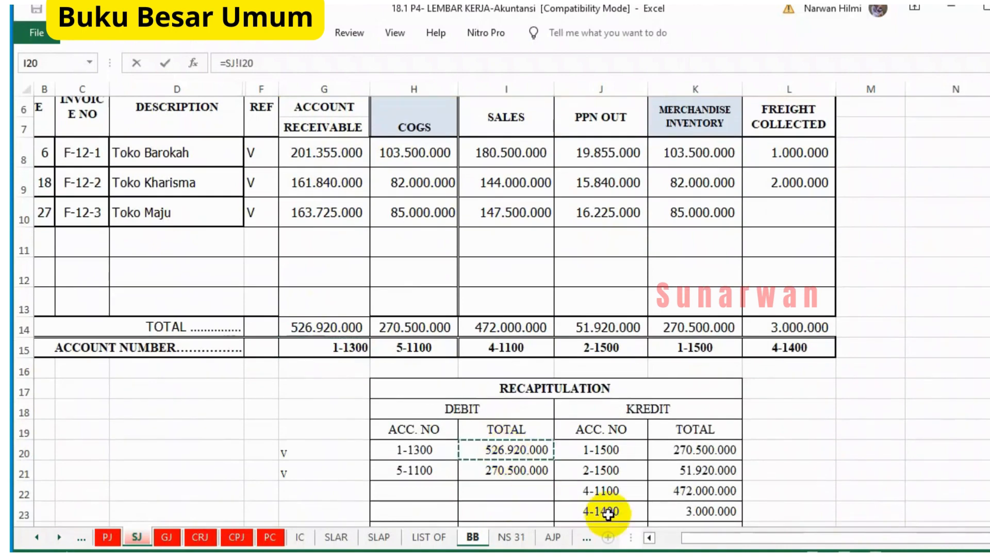
{"action": "key", "text": "Return"}
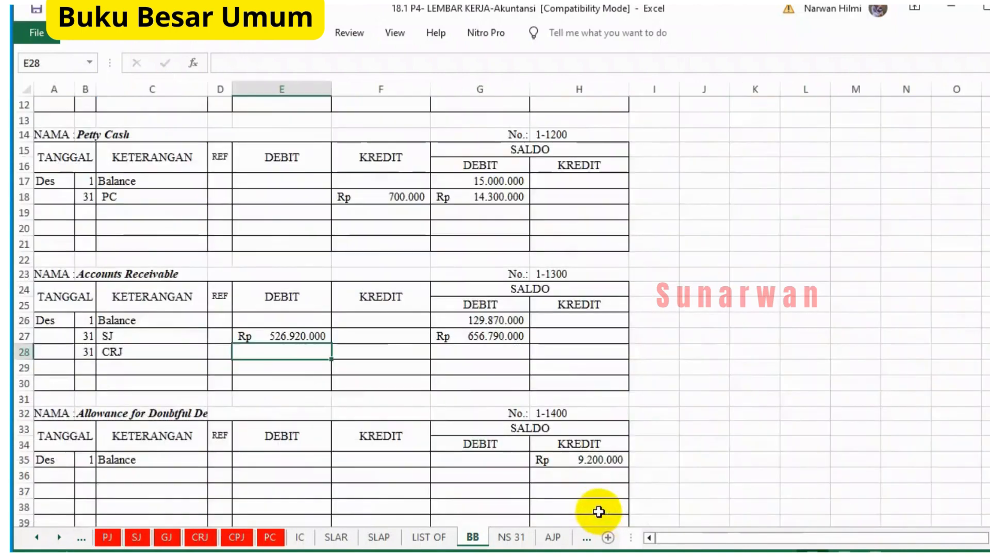
Link the credit of the CRJ entry in the BB sheet's Accounts Receivable account to the account receivable credit on the CRJ sheet.
{"action": "left_click", "coordinate": [371, 350]}
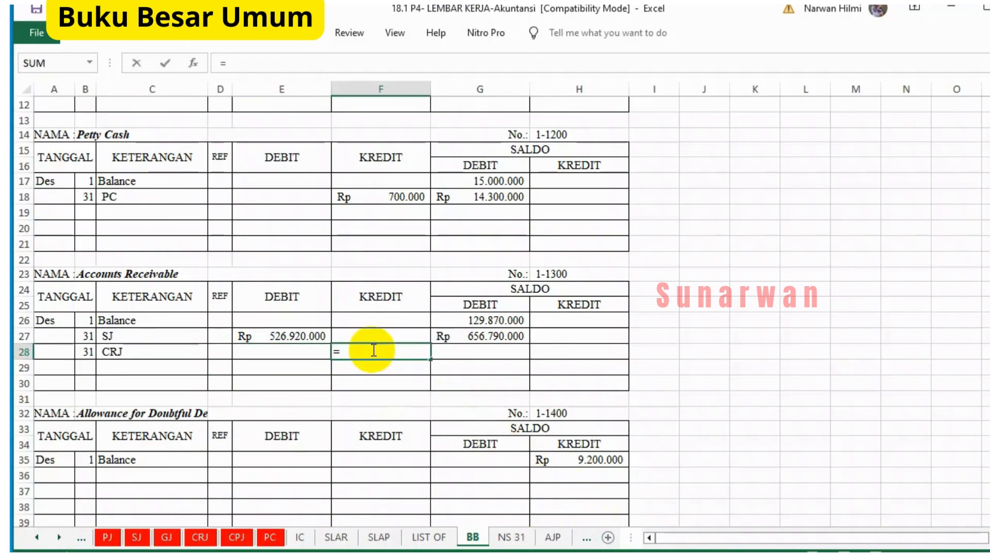
{"action": "type", "text": "="}
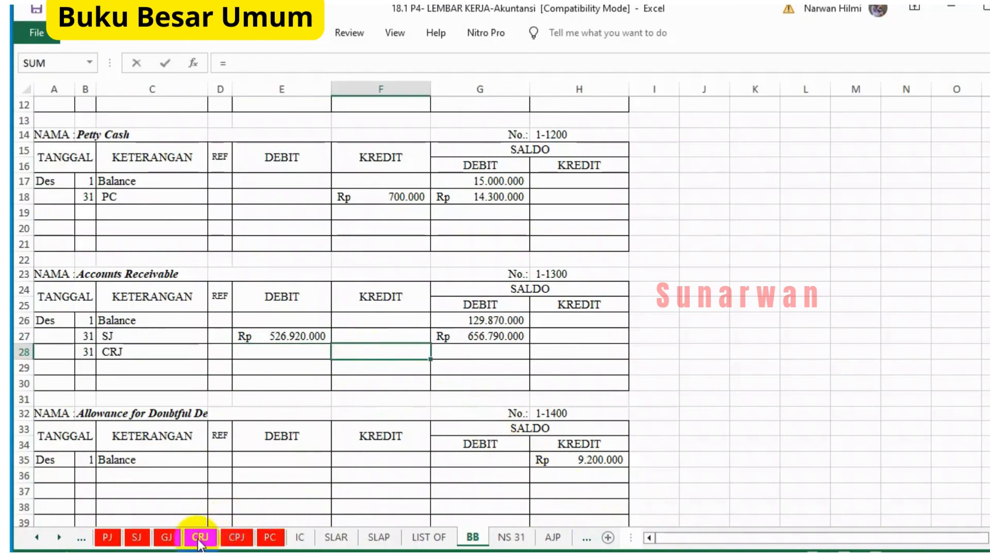
{"action": "left_click", "coordinate": [200, 537]}
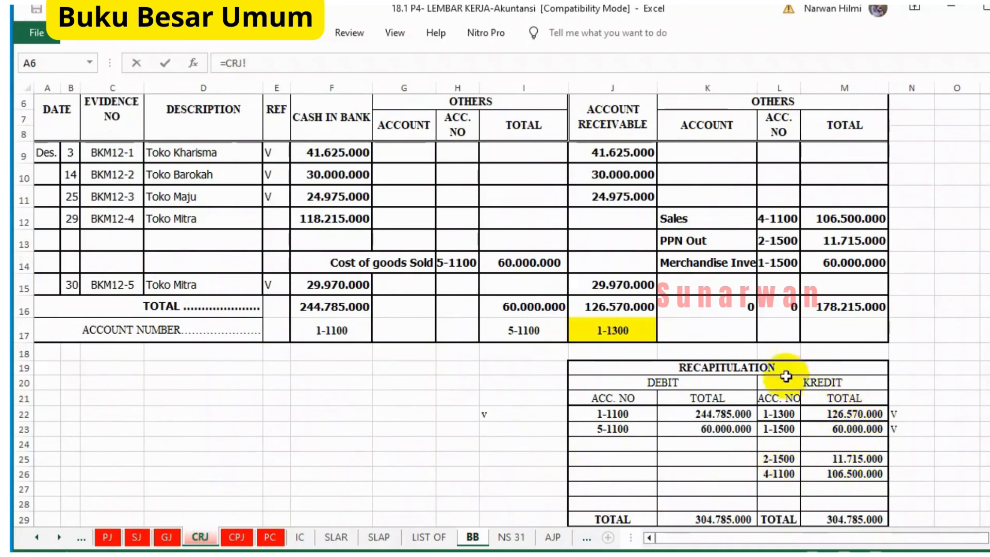
{"action": "scroll", "coordinate": [656, 335], "scroll_direction": "up", "scroll_amount": 1}
{"action": "left_click", "coordinate": [617, 177]}
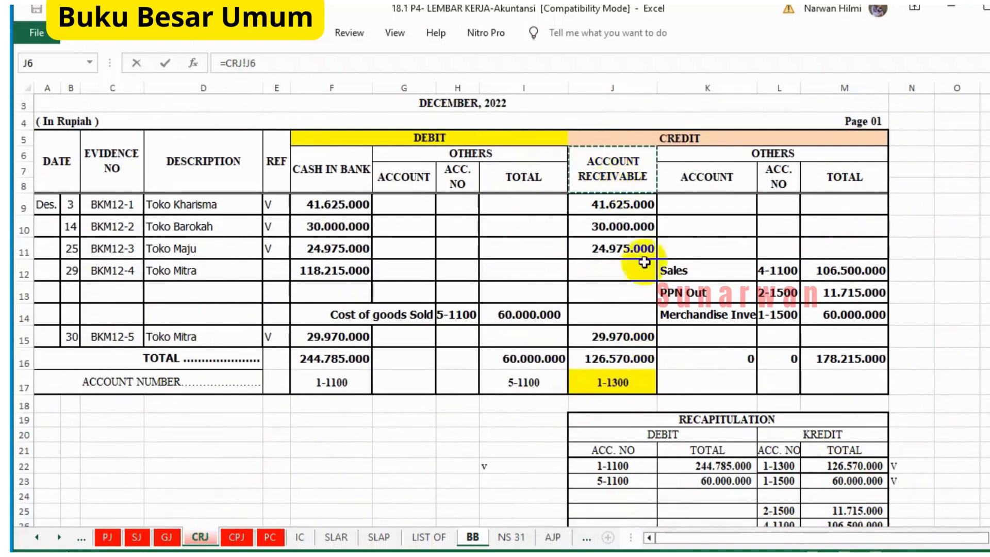
Link the Accounts Receivable CRJ credit to the 1-1300 total in the CRJ recapitulation (M22) and extend the debit balance formula to row 28.
{"action": "left_click", "coordinate": [845, 466]}
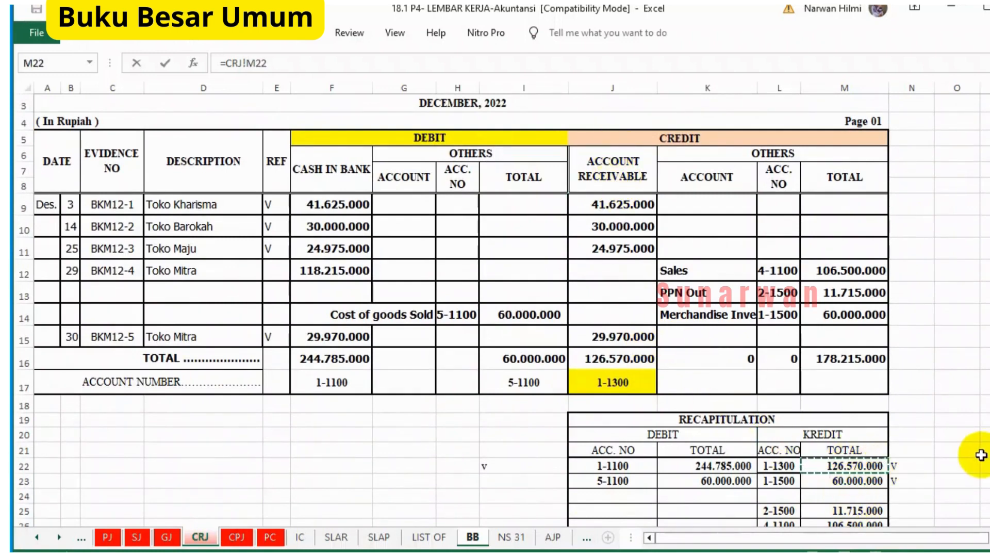
{"action": "key", "text": "Return"}
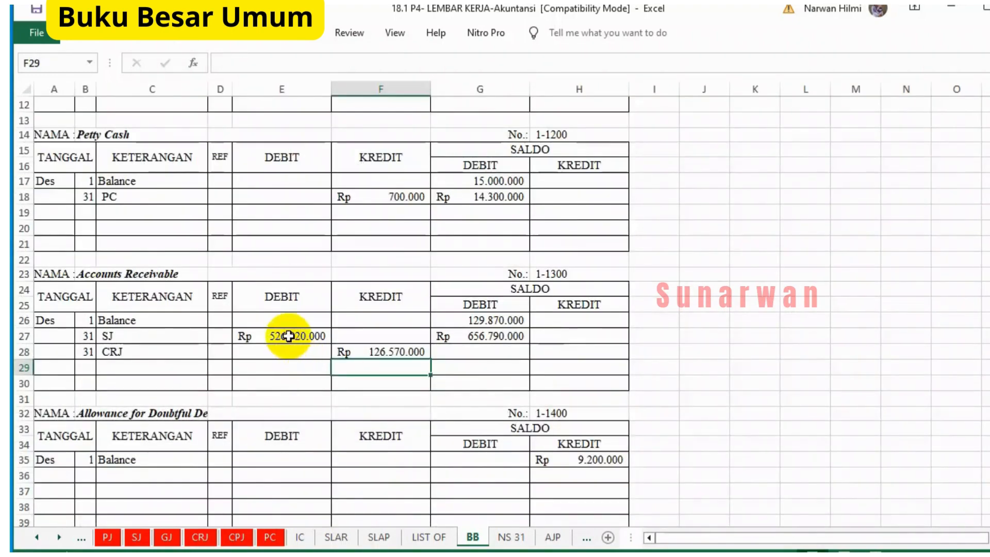
{"action": "left_click", "coordinate": [474, 339]}
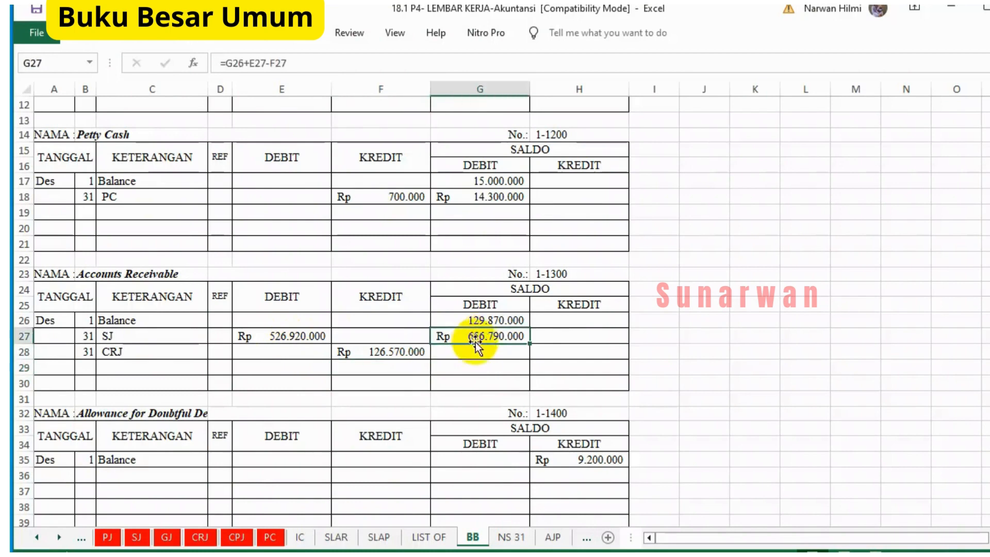
{"action": "left_click_drag", "start_coordinate": [530, 343], "coordinate": [521, 370]}
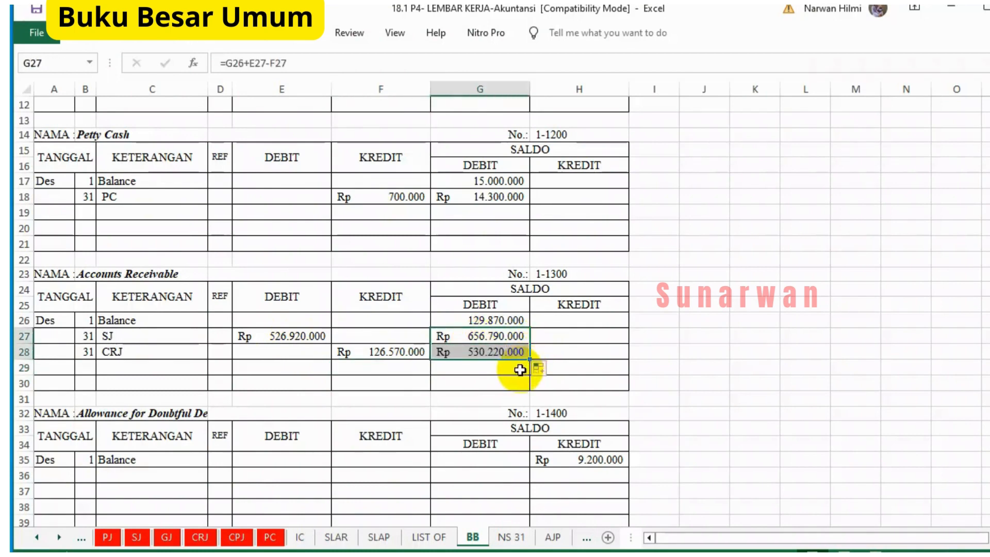
Review the opening balance, SJ debit, CRJ credit and running-balance formula in the Accounts Receivable ledger.
{"action": "left_click", "coordinate": [487, 321]}
{"action": "left_click", "coordinate": [282, 335]}
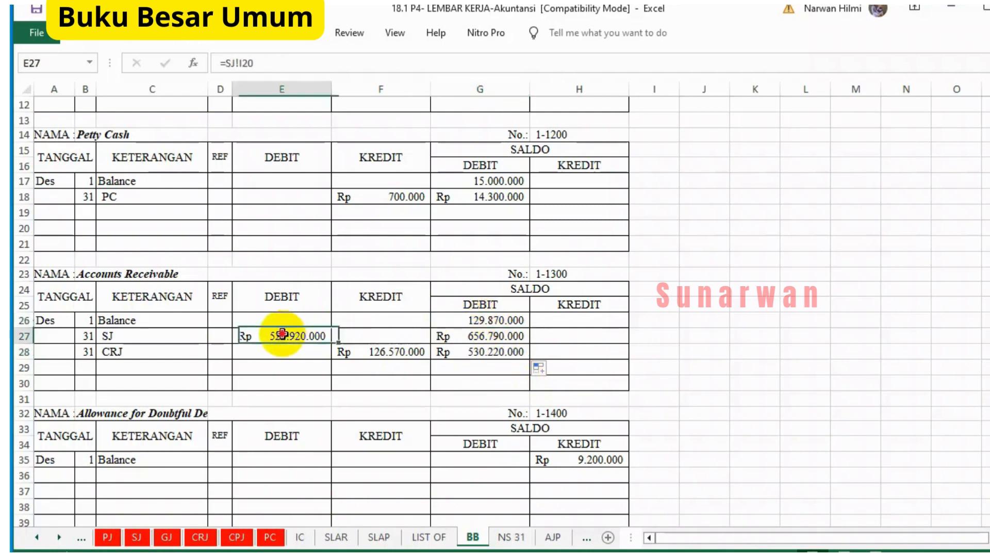
{"action": "left_click", "coordinate": [495, 336]}
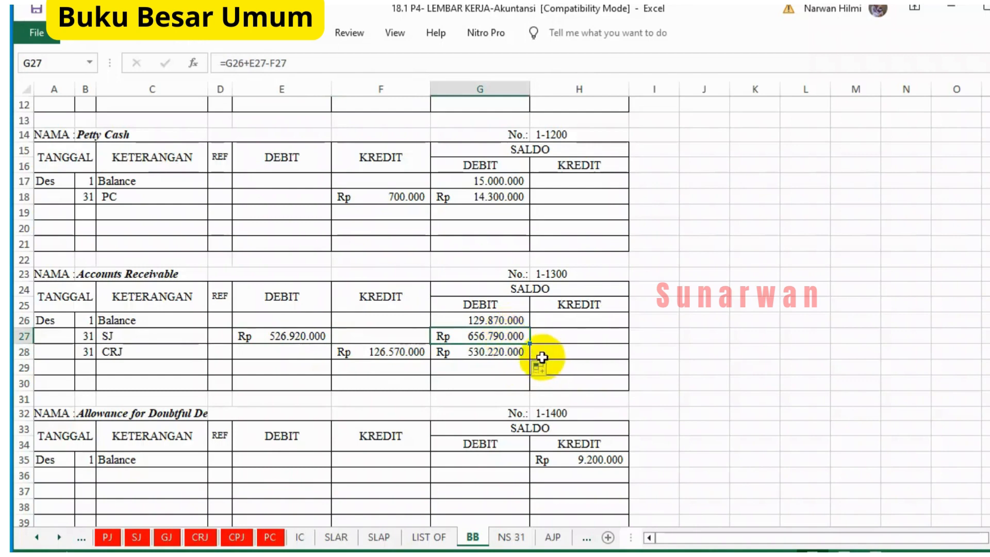
{"action": "left_click", "coordinate": [379, 355]}
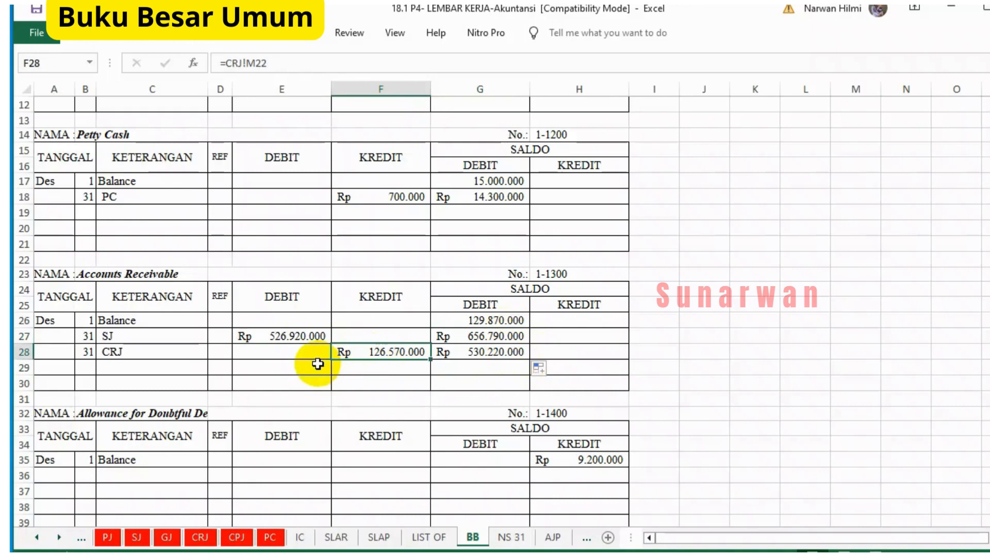
{"action": "scroll", "coordinate": [318, 364], "scroll_direction": "down", "scroll_amount": 1}
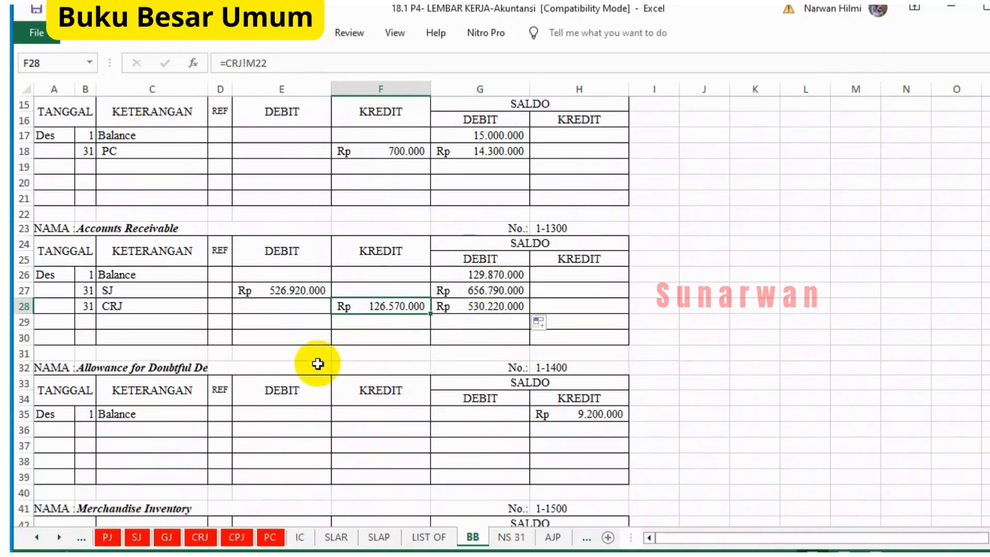
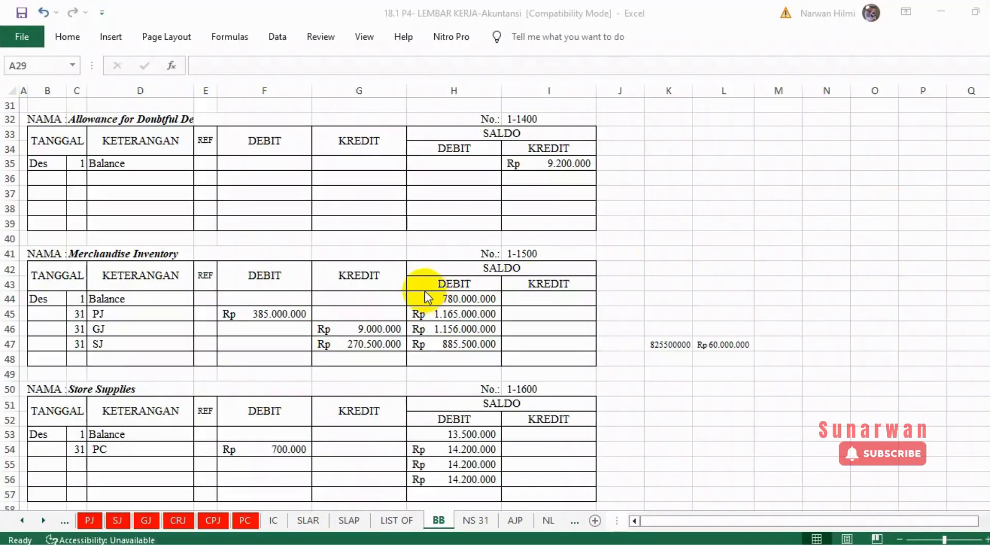
Check the Merchandise Inventory PJ and GJ postings against the merchandise inventory amounts in the purchase journal and general journal.
{"action": "left_click", "coordinate": [104, 313]}
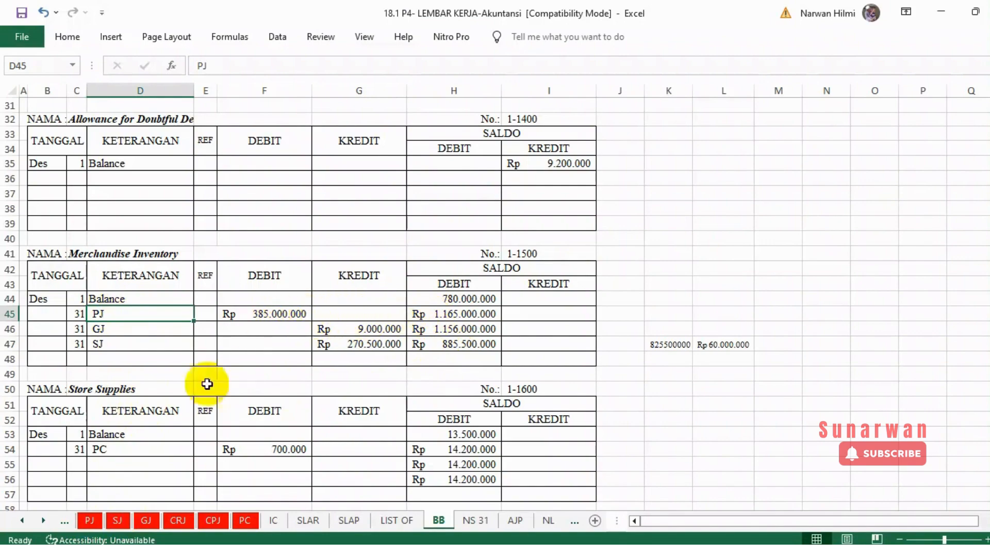
{"action": "left_click", "coordinate": [90, 520]}
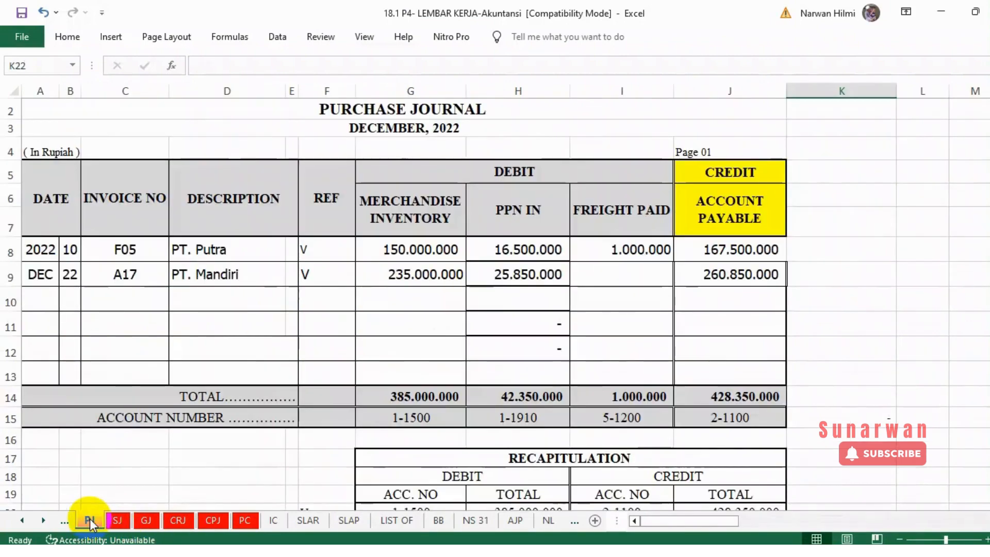
{"action": "scroll", "coordinate": [487, 432], "scroll_direction": "down", "scroll_amount": 1}
{"action": "left_click", "coordinate": [431, 330]}
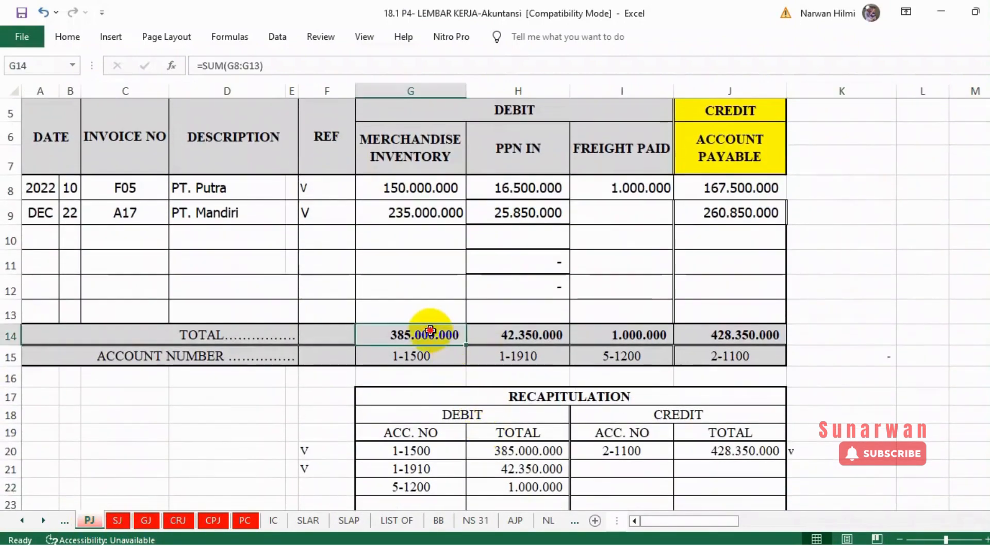
{"action": "left_click", "coordinate": [438, 520]}
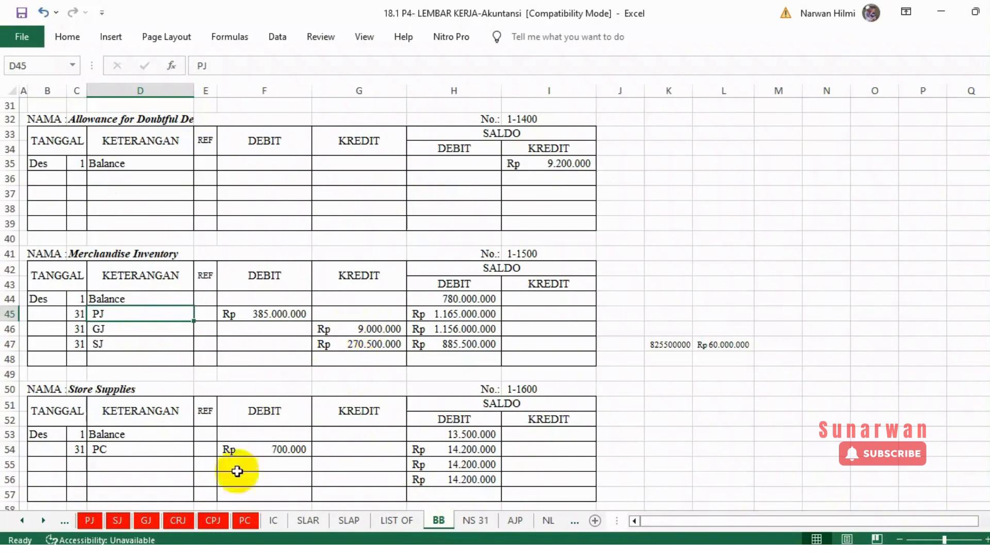
{"action": "left_click", "coordinate": [147, 519]}
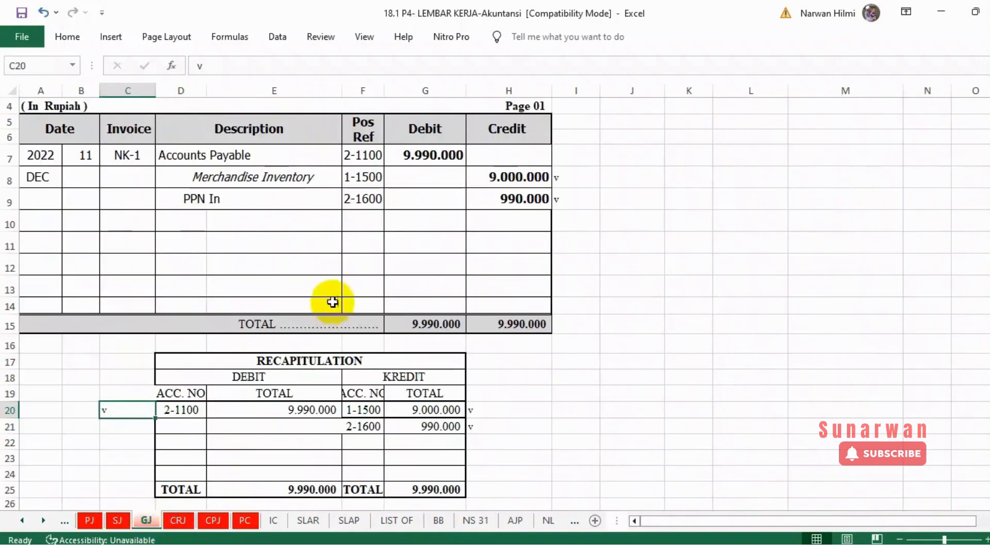
{"action": "left_click", "coordinate": [484, 179]}
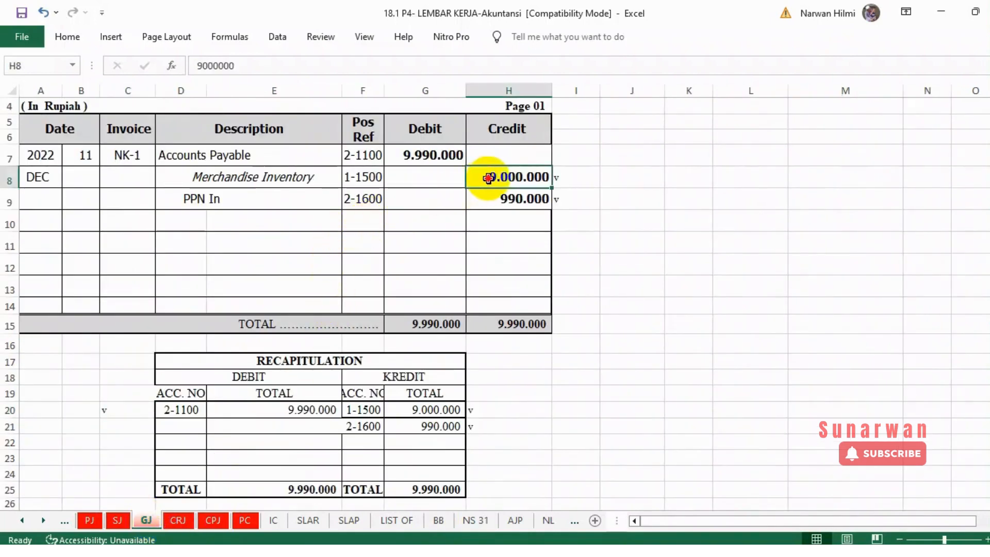
{"action": "left_click", "coordinate": [438, 520]}
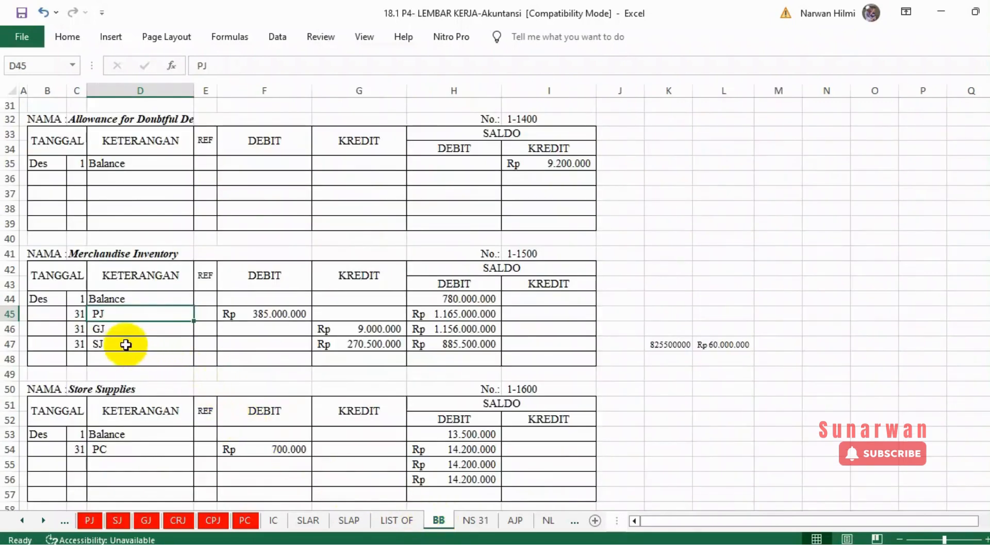
Trace the Merchandise Inventory SJ posting to the sales journal recapitulation and find the account's entry in the cash receipts journal.
{"action": "left_click", "coordinate": [107, 346]}
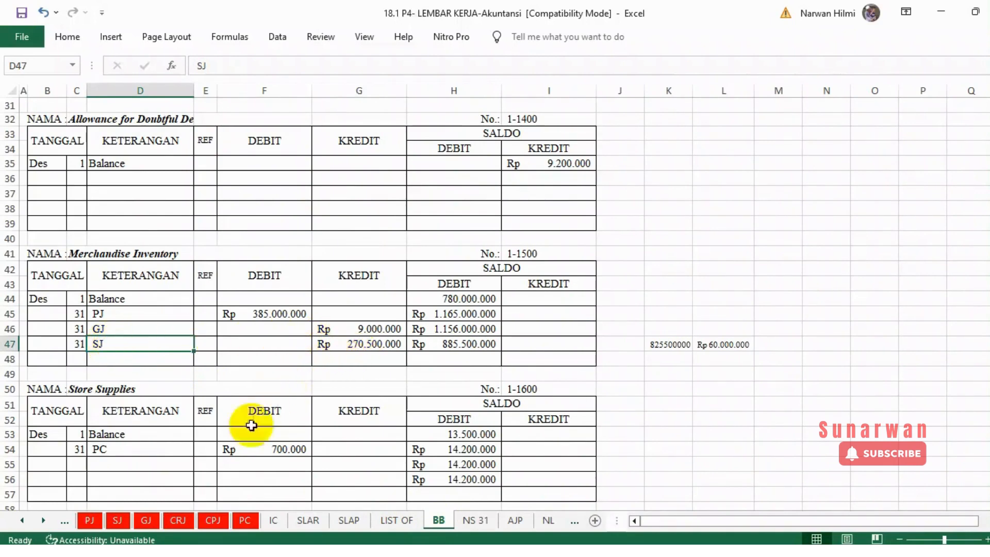
{"action": "left_click", "coordinate": [117, 519]}
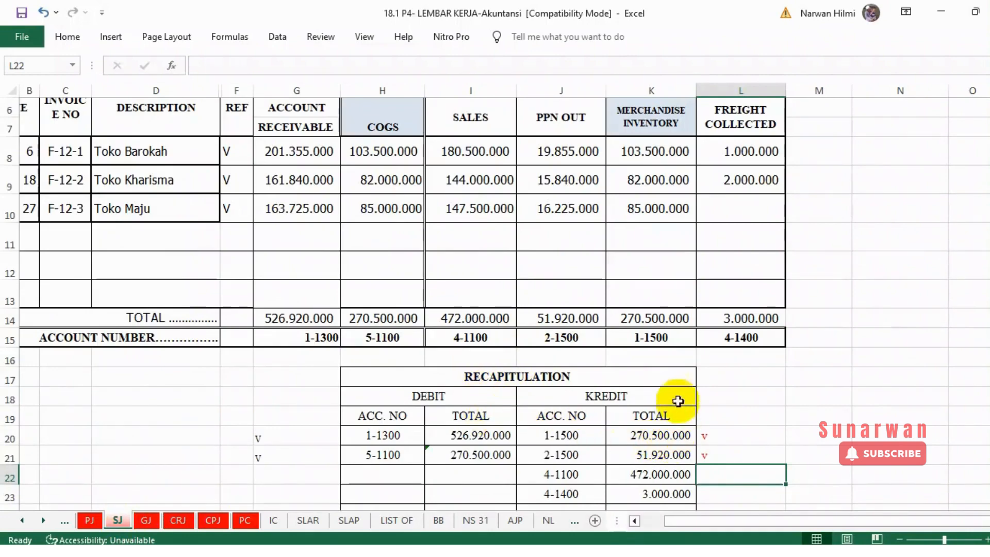
{"action": "scroll", "coordinate": [699, 403], "scroll_direction": "down", "scroll_amount": 1}
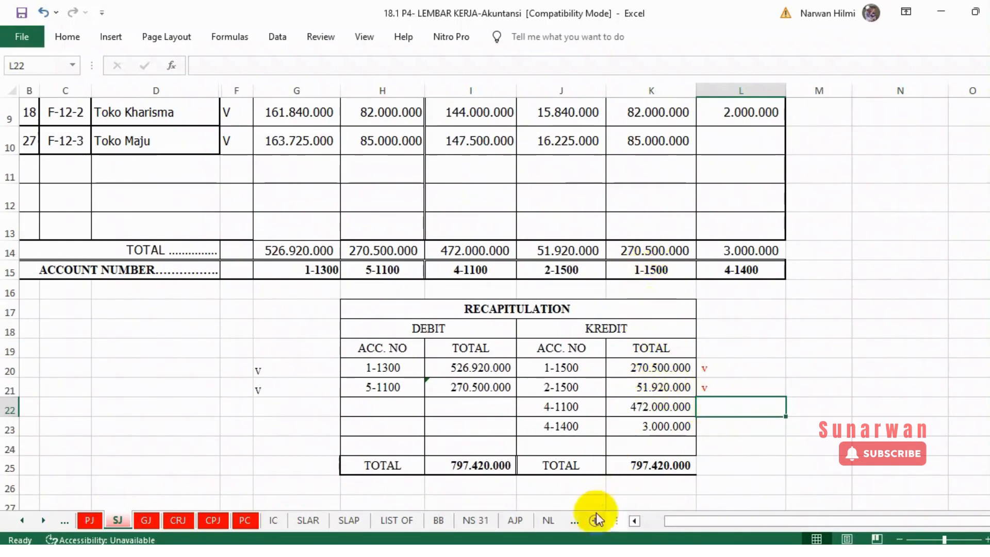
{"action": "left_click", "coordinate": [412, 513]}
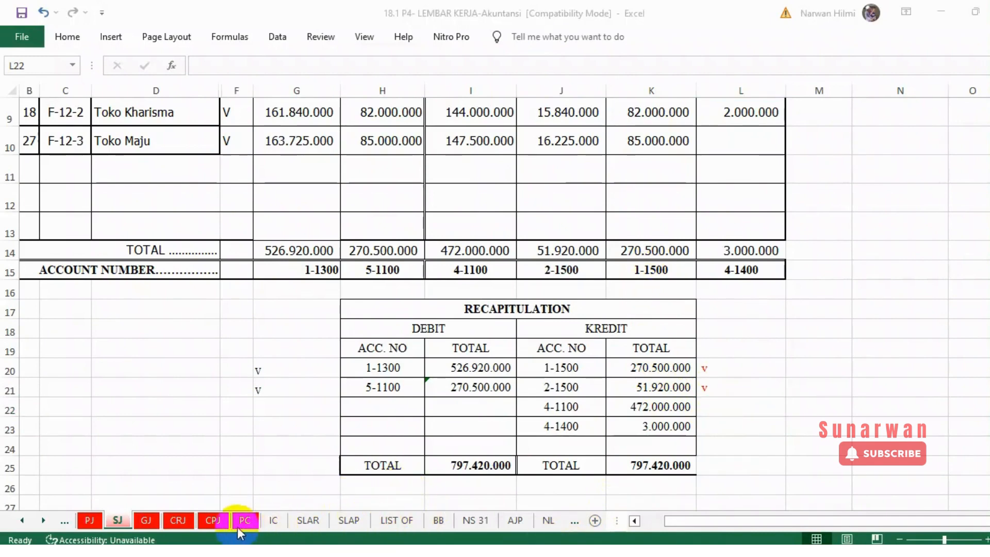
{"action": "left_click", "coordinate": [178, 520]}
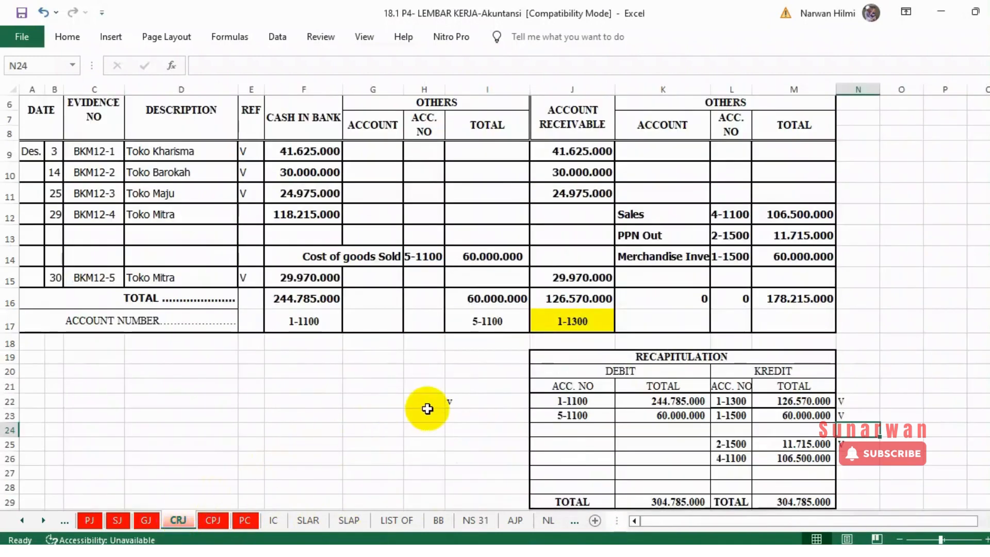
{"action": "left_click", "coordinate": [651, 261]}
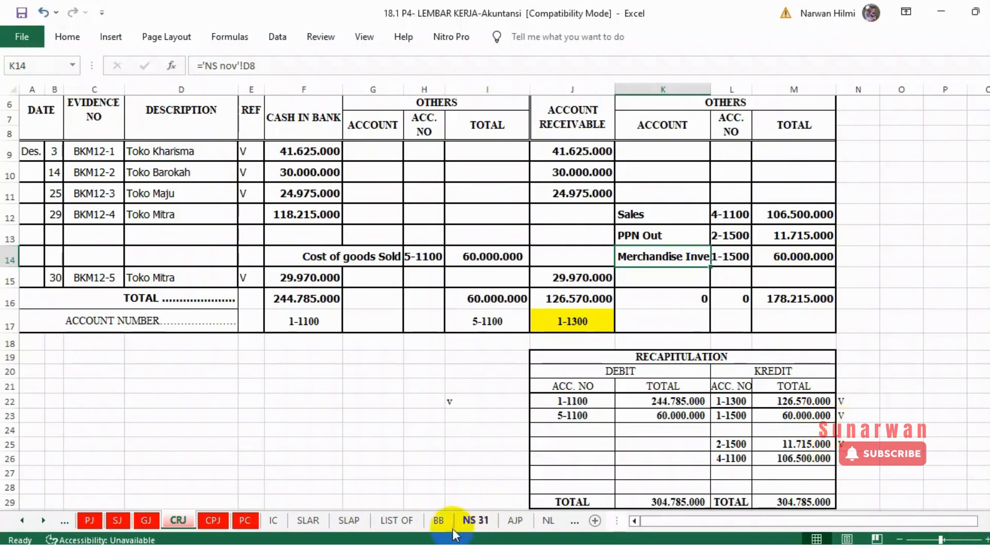
Add a row dated 31 with the description CRJ to the Merchandise Inventory ledger in BB, in row 48.
{"action": "left_click", "coordinate": [440, 520]}
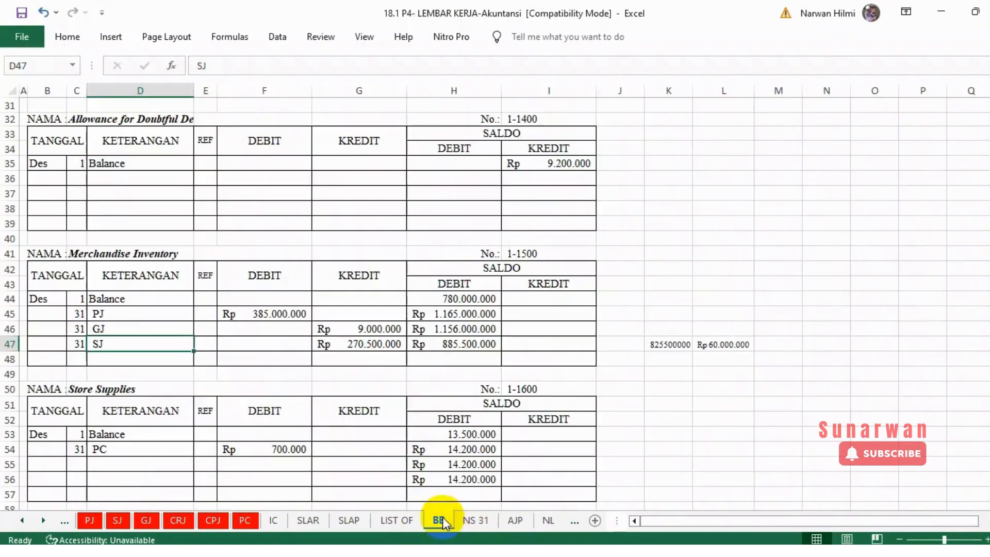
{"action": "left_click", "coordinate": [81, 360]}
{"action": "type", "text": "31"}
{"action": "left_click", "coordinate": [118, 360]}
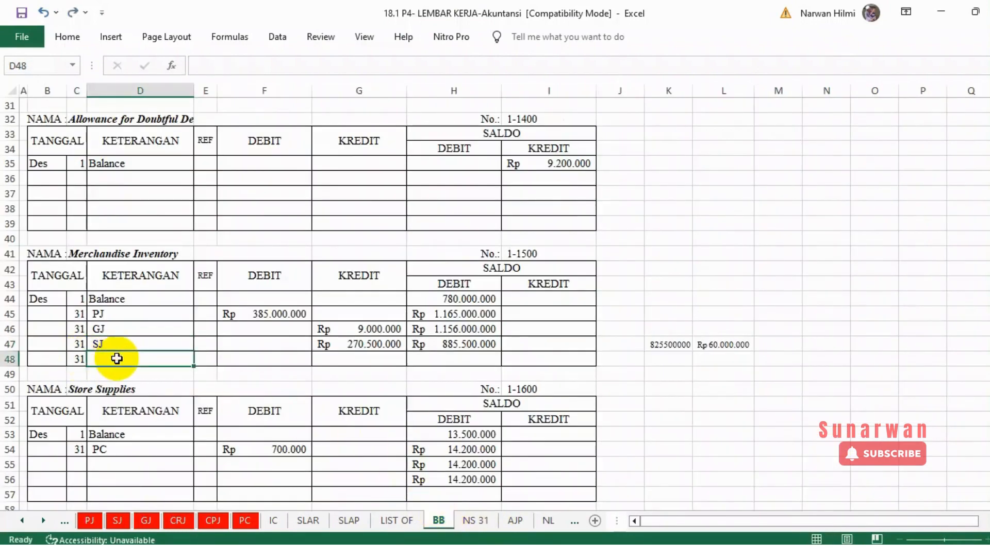
{"action": "type", "text": "c"}
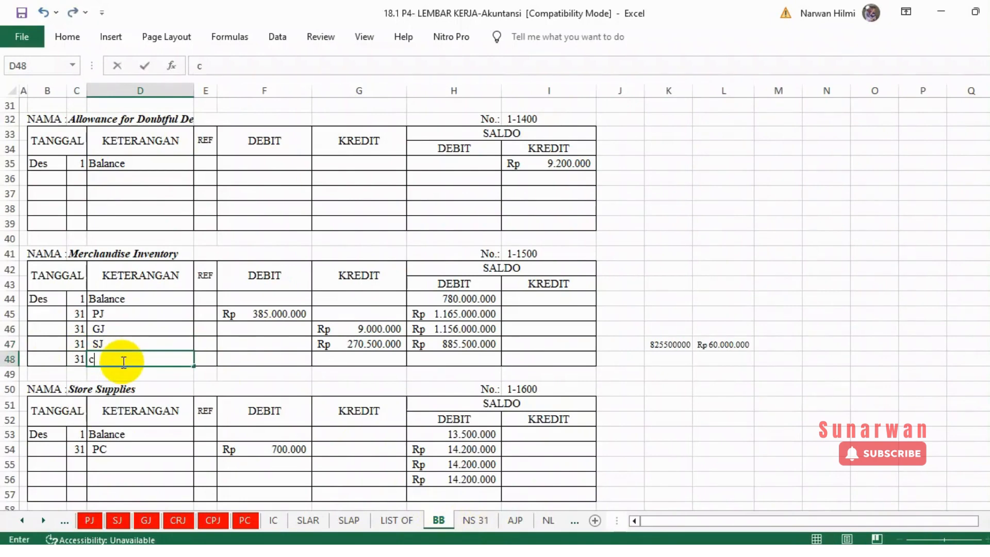
{"action": "key", "text": "Caps_Lock"}
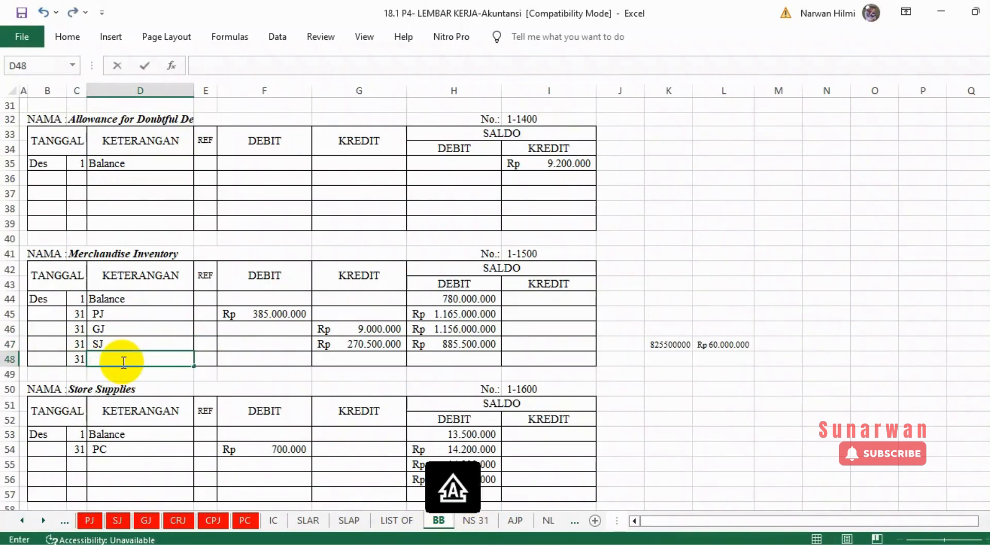
{"action": "key", "text": "Tab"}
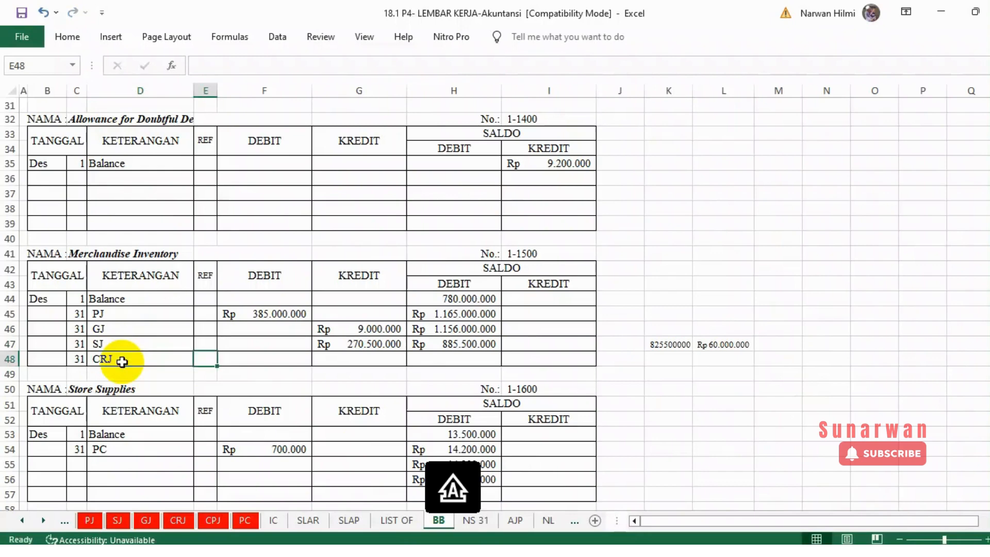
Link the CRJ row's credit to the 1-1500 total in the CRJ recapitulation and extend the debit balance formula to row 48.
{"action": "key", "text": "Tab"}
{"action": "key", "text": "Tab"}
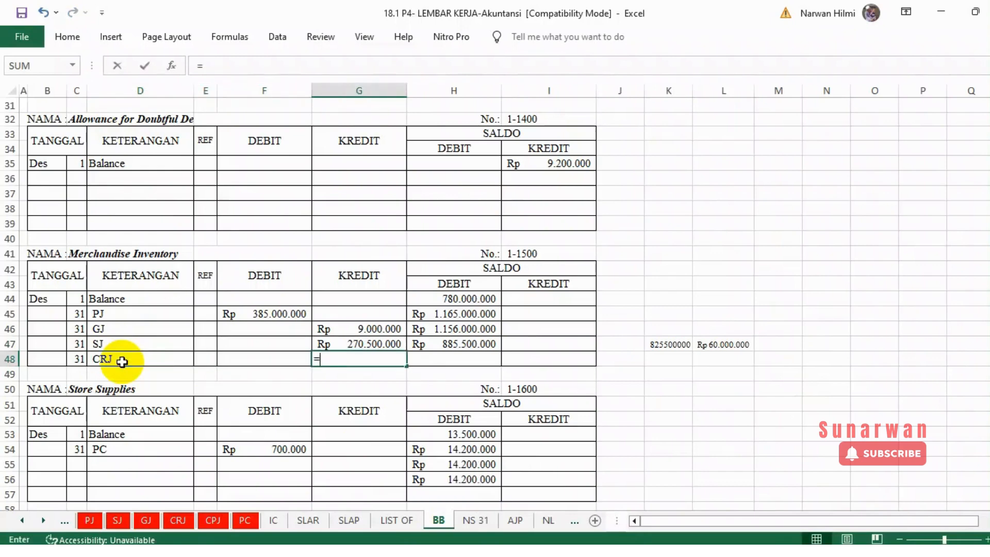
{"action": "type", "text": "="}
{"action": "left_click", "coordinate": [178, 520]}
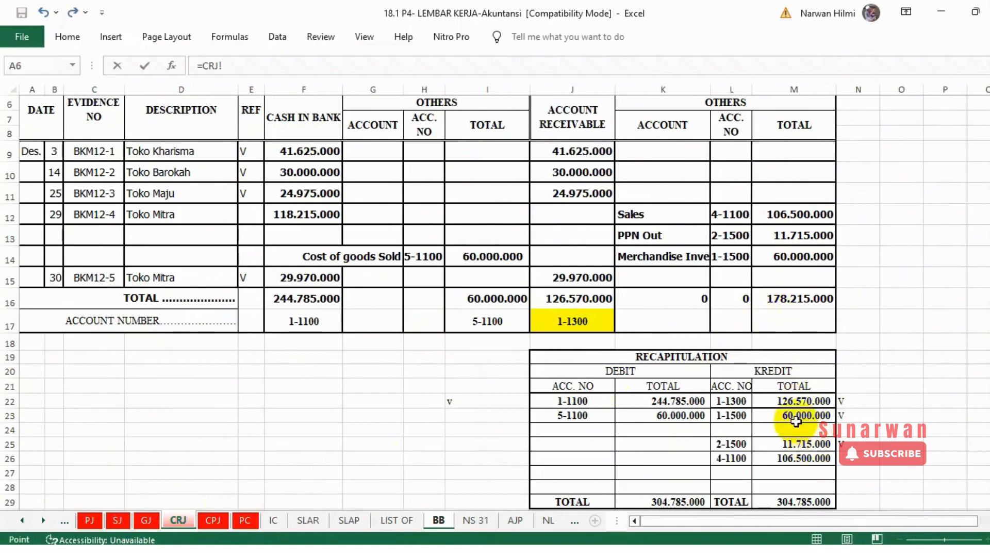
{"action": "left_click", "coordinate": [796, 421]}
{"action": "key", "text": "Return"}
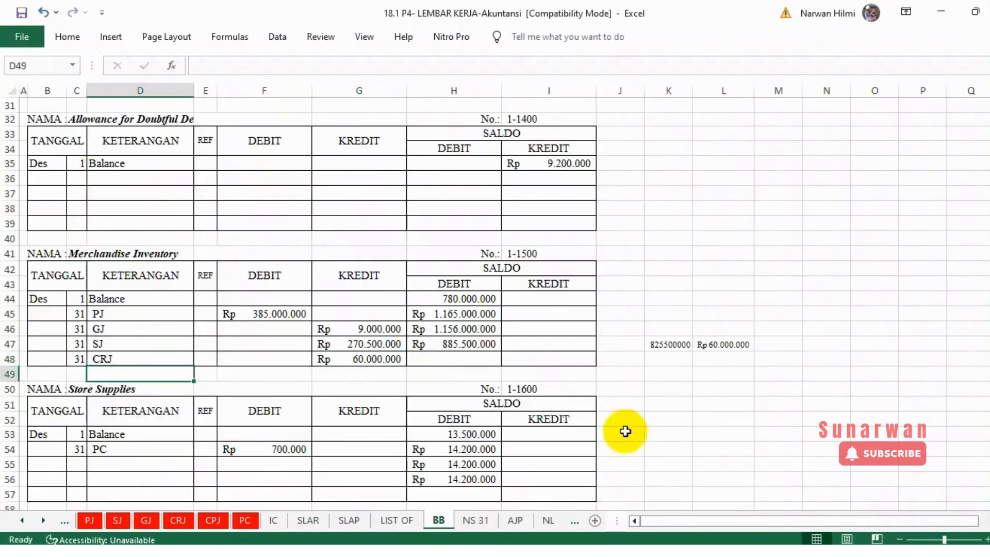
{"action": "left_click", "coordinate": [487, 345]}
{"action": "left_click_drag", "start_coordinate": [501, 352], "coordinate": [501, 361]}
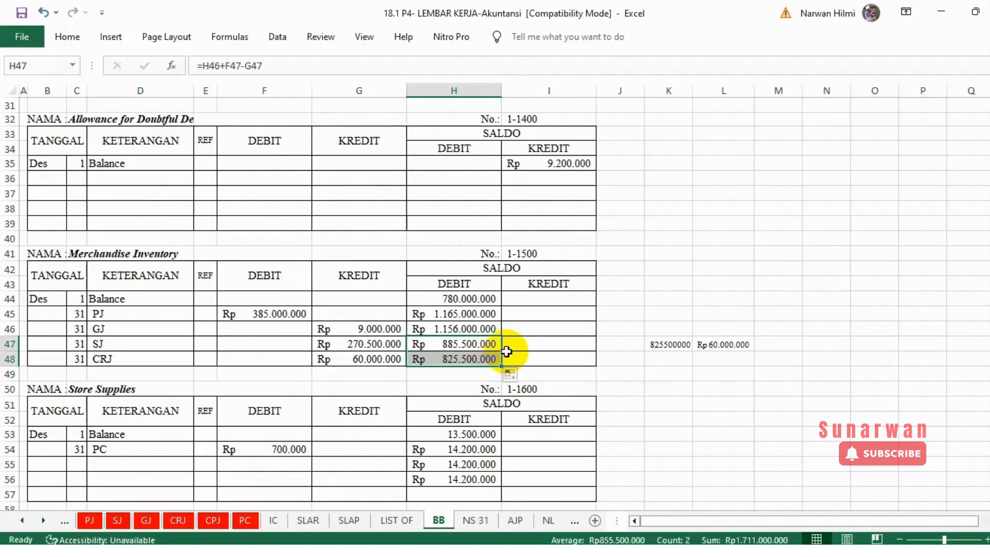
Trace the Store Supplies PC posting in BB to its entry and the 1-1600 recapitulation total in the petty cash journal.
{"action": "scroll", "coordinate": [495, 348], "scroll_direction": "down", "scroll_amount": 1}
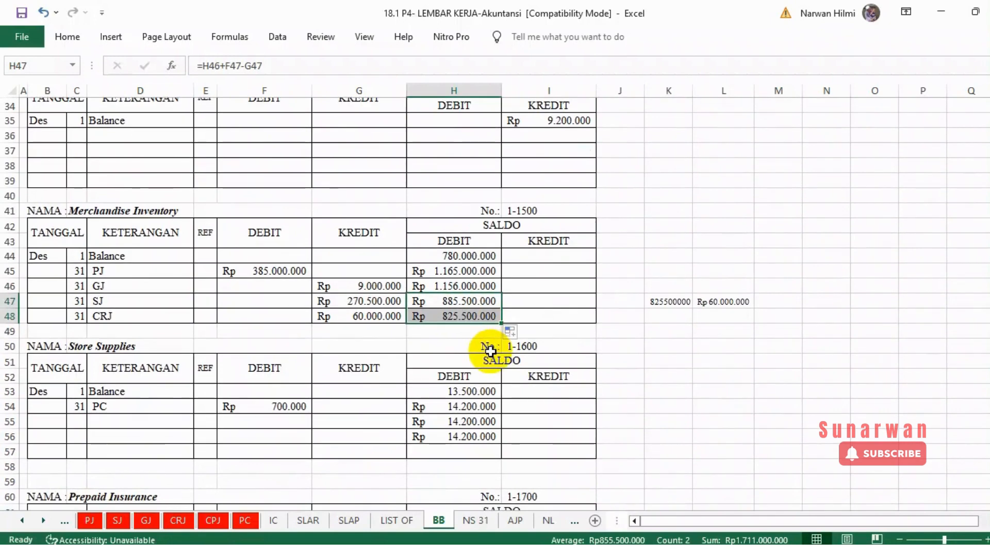
{"action": "left_click", "coordinate": [332, 553]}
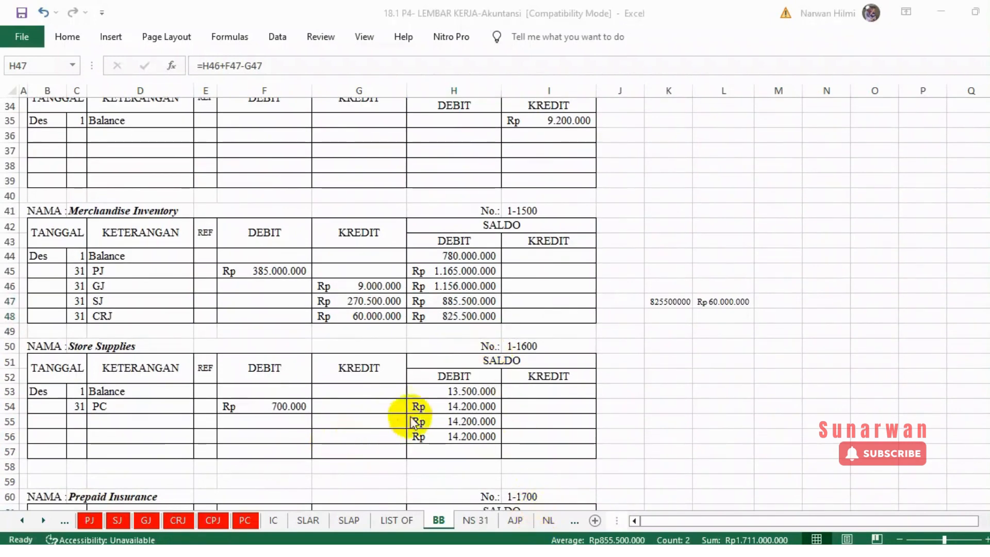
{"action": "left_click", "coordinate": [442, 397]}
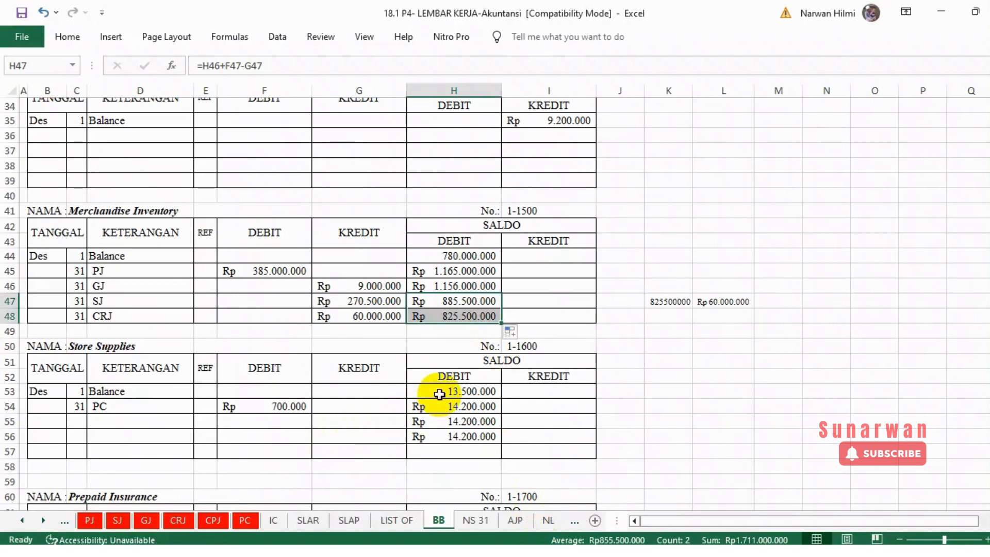
{"action": "left_click", "coordinate": [285, 407]}
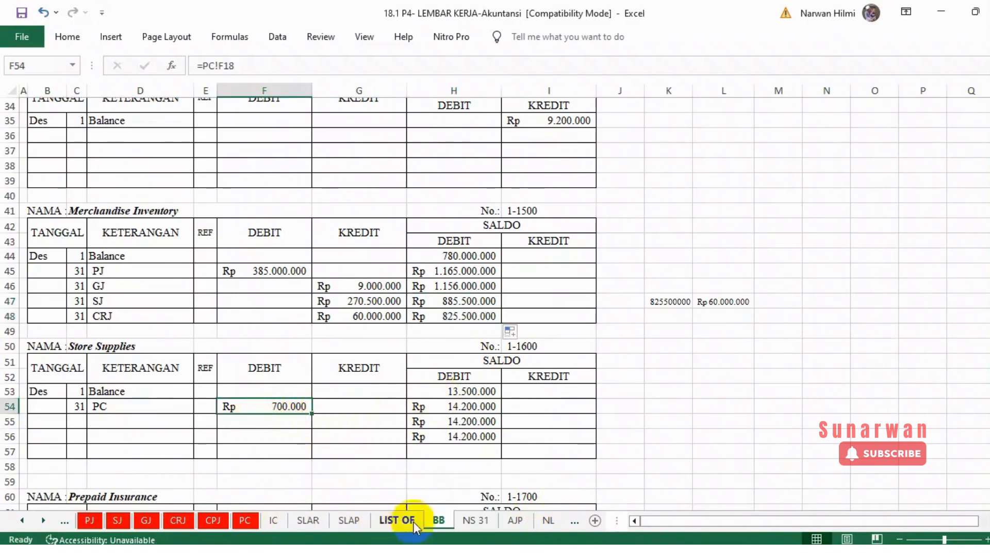
{"action": "left_click", "coordinate": [235, 520]}
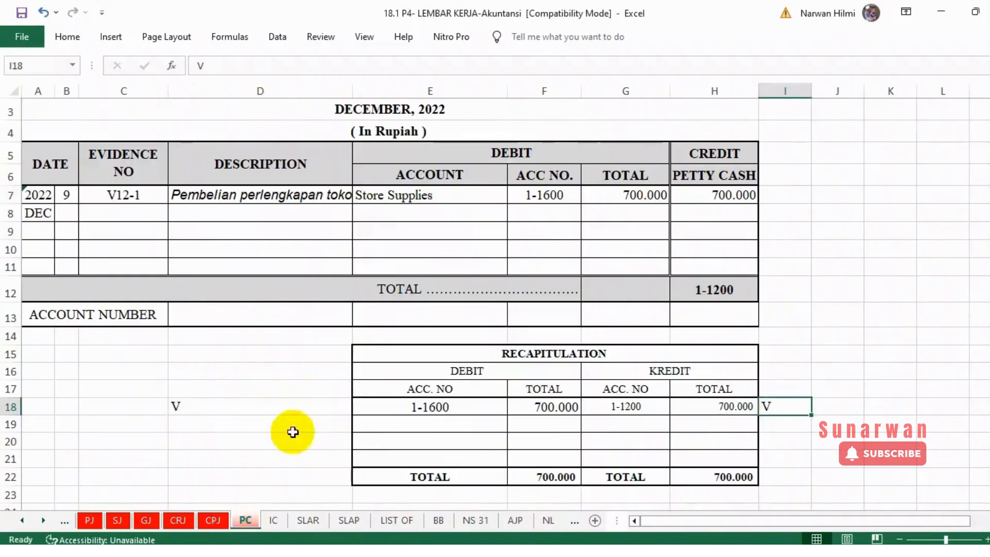
{"action": "left_click", "coordinate": [717, 407]}
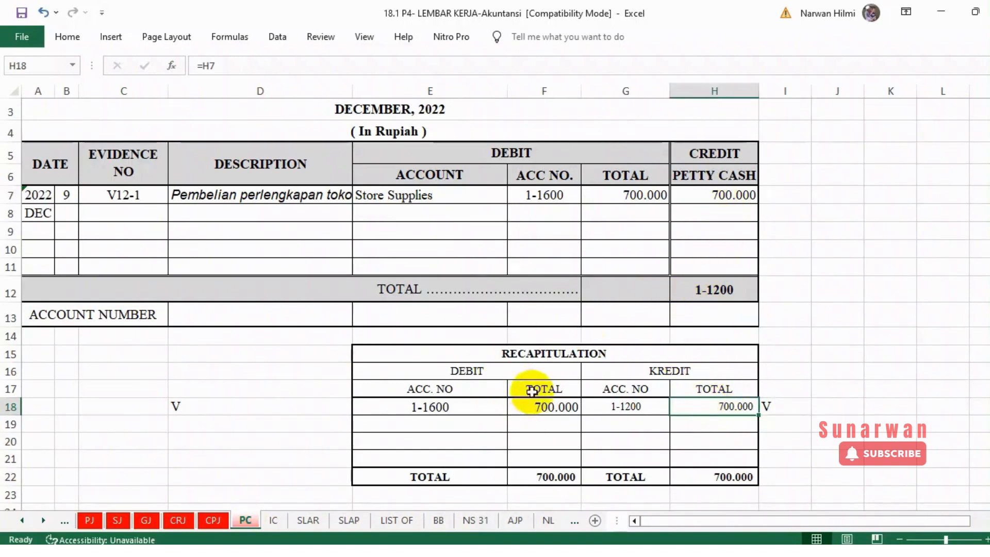
{"action": "left_click", "coordinate": [394, 196]}
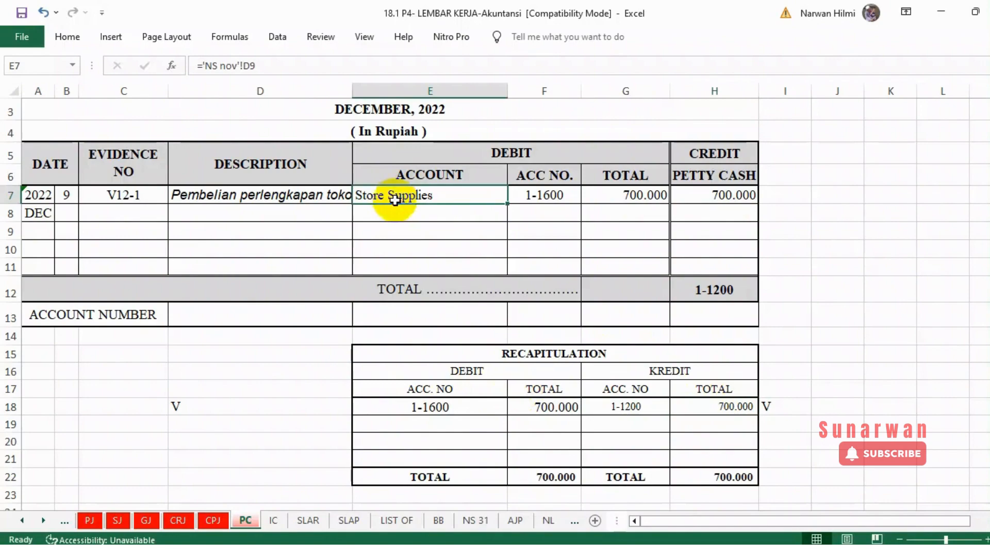
{"action": "left_click", "coordinate": [554, 407]}
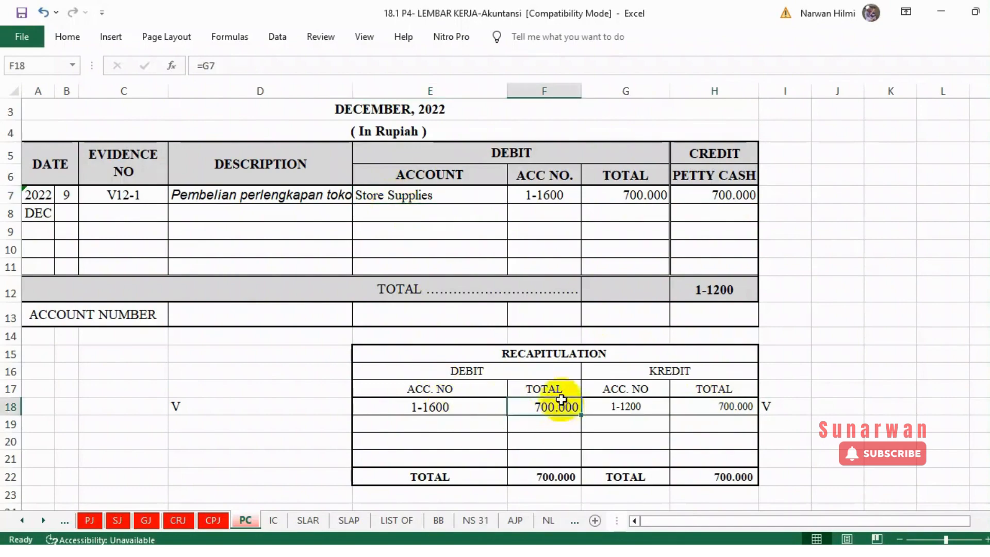
Review the prepaid account ledgers in BB and check the PPN In PJ posting against the 1-1910 total in the purchase journal.
{"action": "left_click", "coordinate": [437, 521]}
{"action": "scroll", "coordinate": [343, 447], "scroll_direction": "down", "scroll_amount": 3}
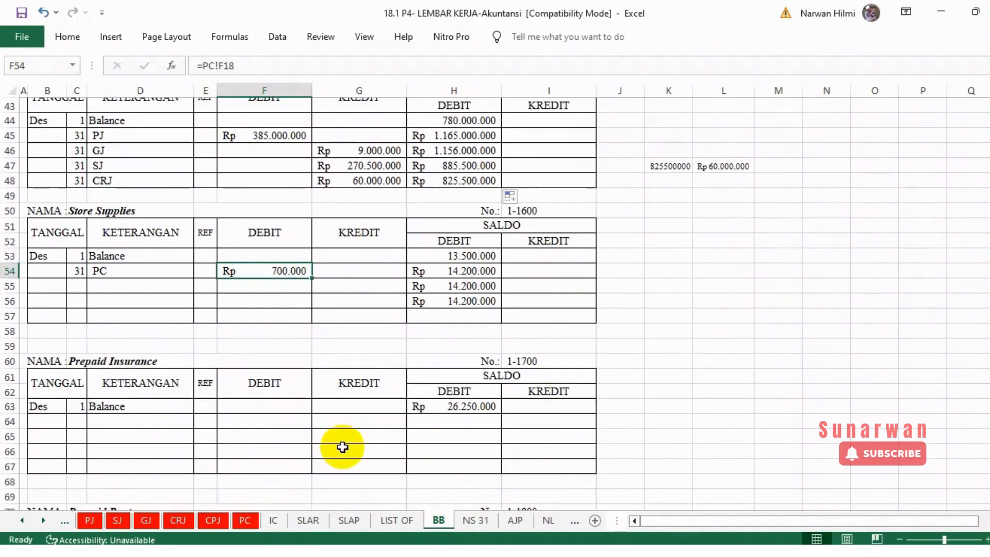
{"action": "scroll", "coordinate": [343, 447], "scroll_direction": "down", "scroll_amount": 1}
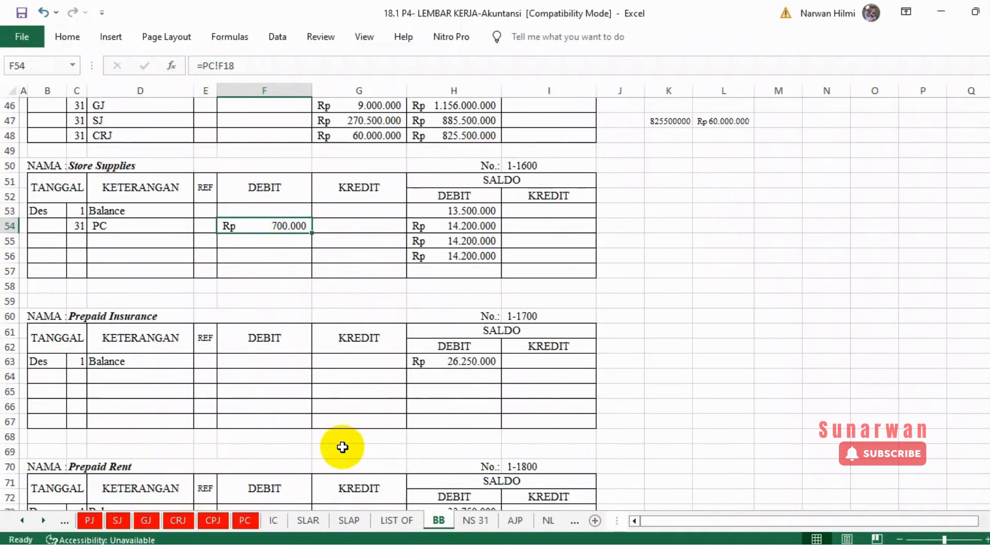
{"action": "scroll", "coordinate": [343, 447], "scroll_direction": "down", "scroll_amount": 4}
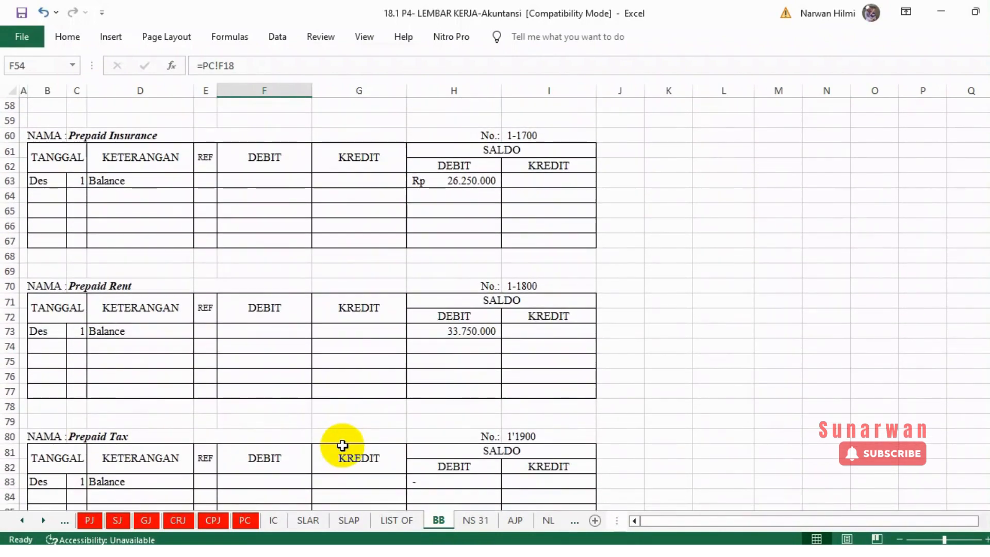
{"action": "scroll", "coordinate": [343, 445], "scroll_direction": "down", "scroll_amount": 4}
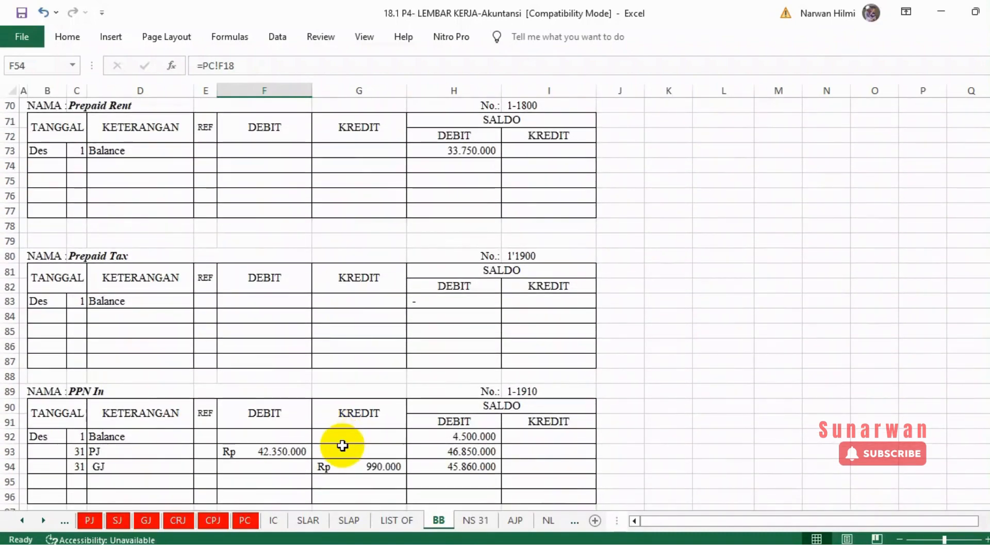
{"action": "scroll", "coordinate": [342, 445], "scroll_direction": "down", "scroll_amount": 5}
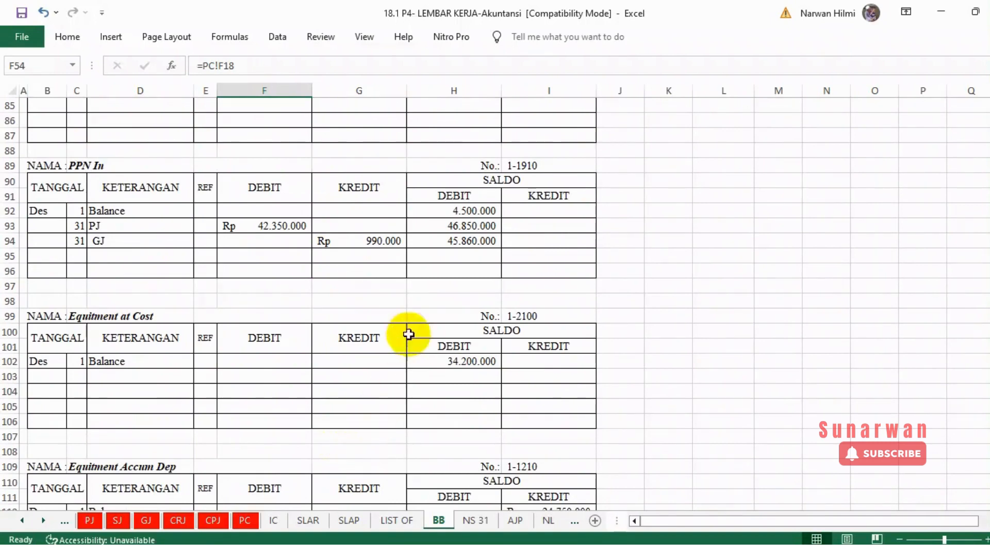
{"action": "left_click", "coordinate": [265, 224]}
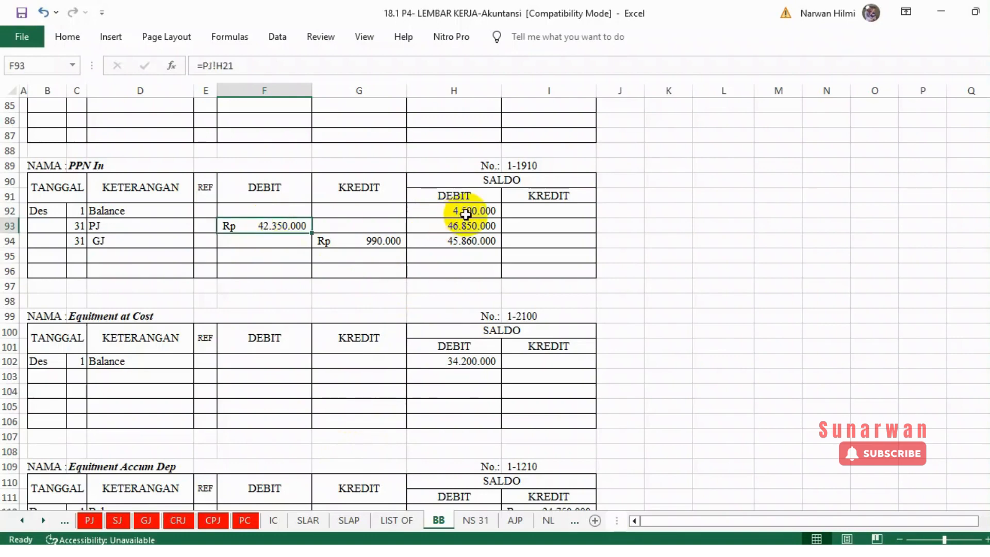
{"action": "left_click", "coordinate": [90, 520]}
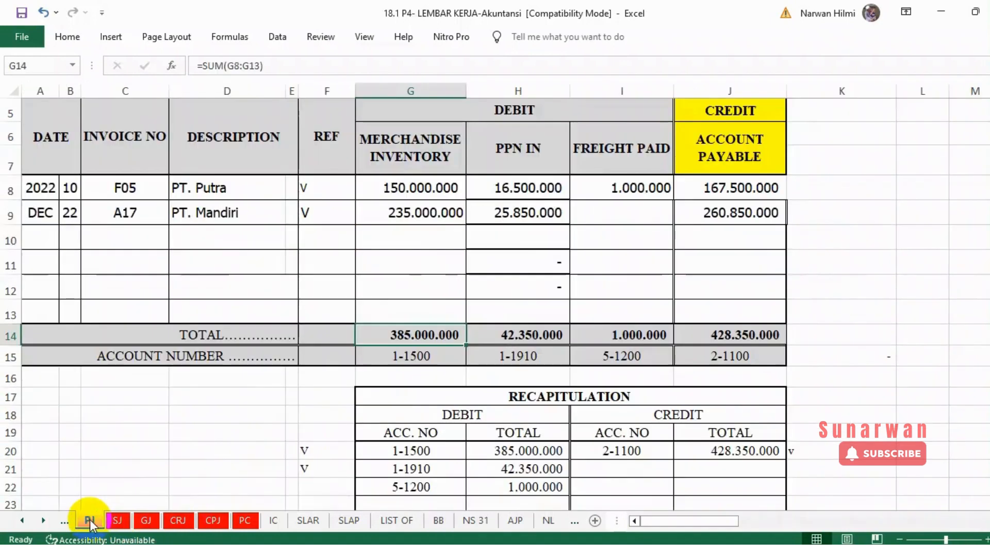
{"action": "left_click", "coordinate": [525, 355]}
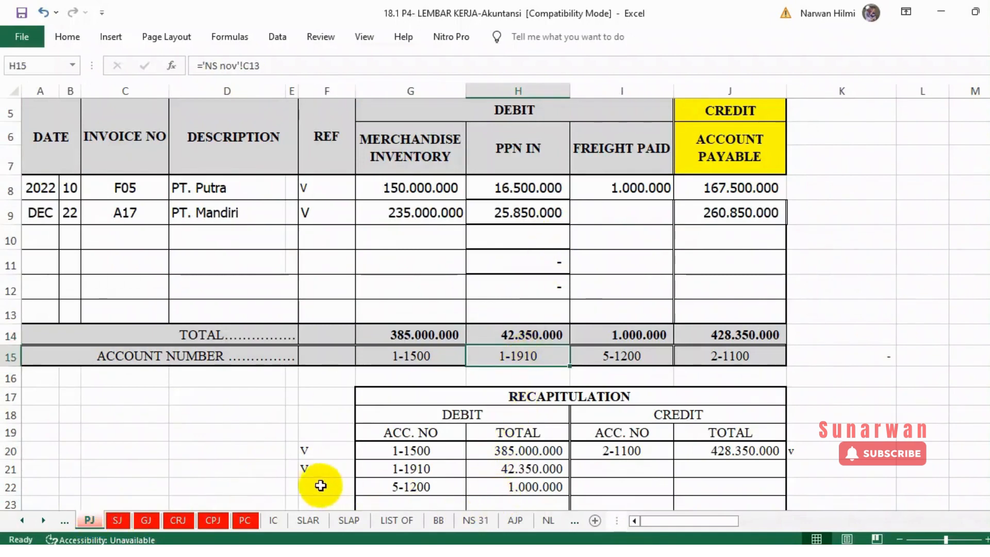
{"action": "left_click", "coordinate": [480, 472]}
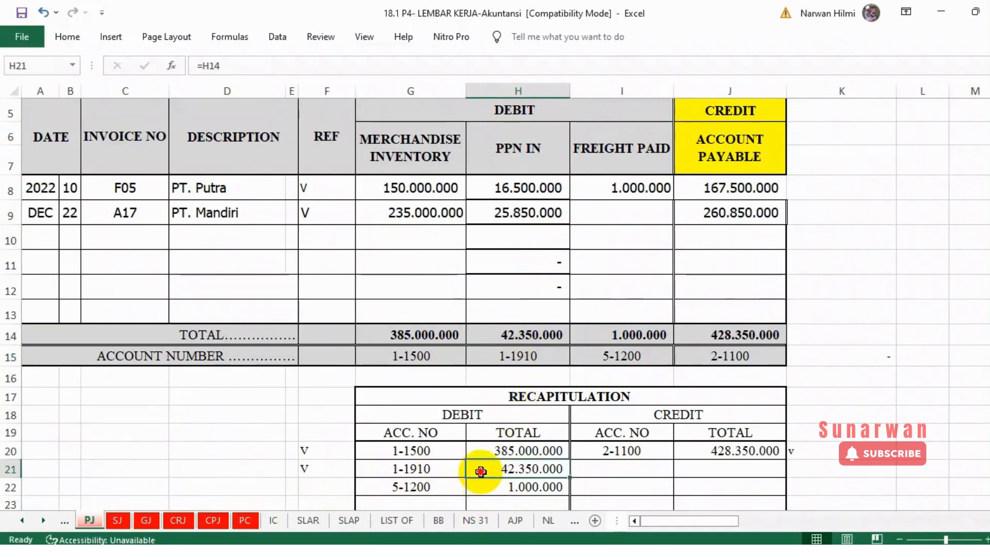
Check the PPN In GJ credit against the PPN In entry, recapitulation total and account number in the general journal.
{"action": "left_click", "coordinate": [438, 520]}
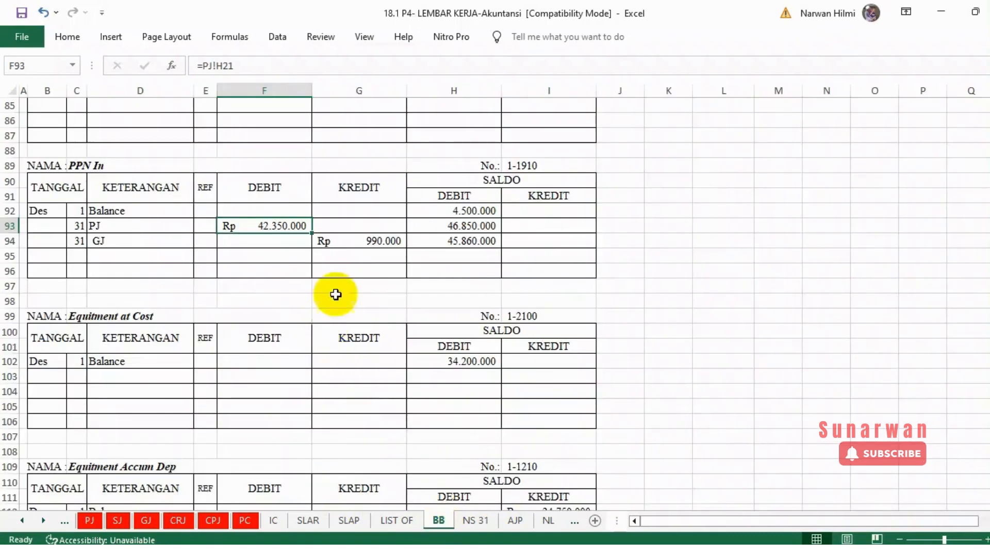
{"action": "left_click", "coordinate": [354, 245]}
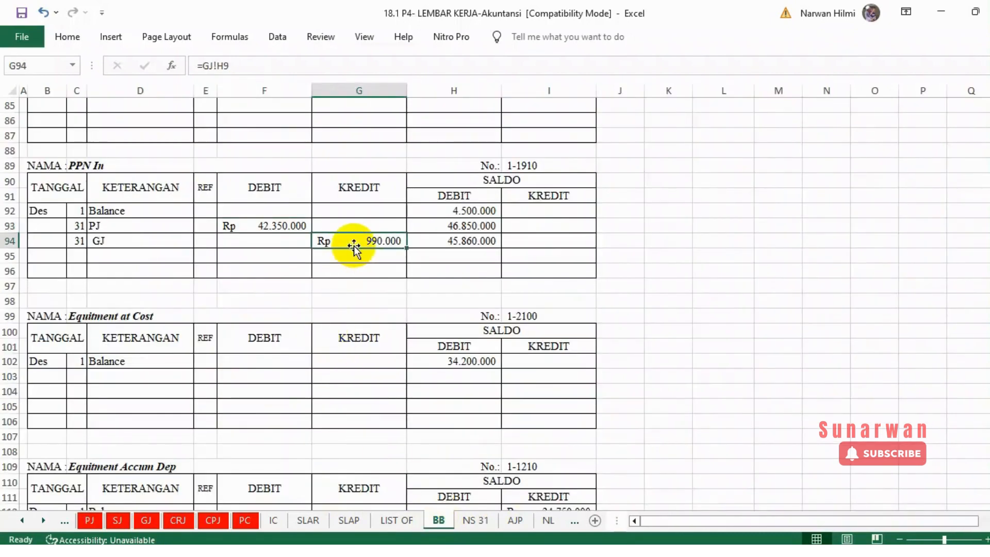
{"action": "left_click", "coordinate": [146, 524]}
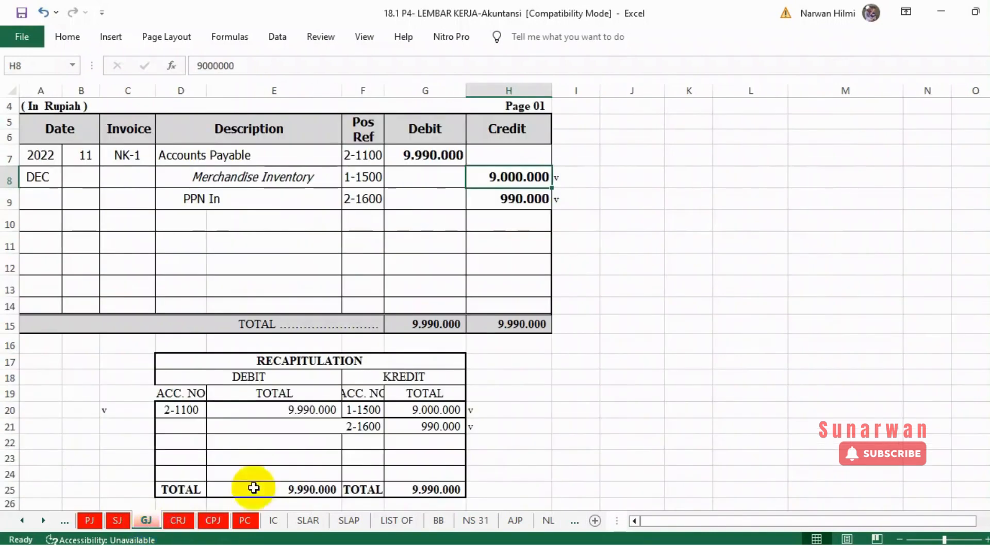
{"action": "left_click", "coordinate": [531, 199]}
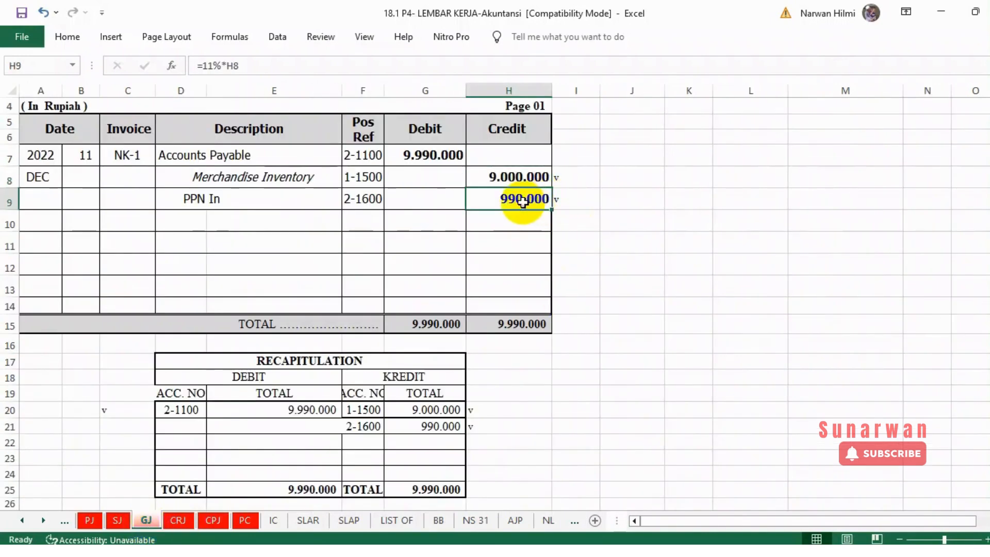
{"action": "left_click", "coordinate": [431, 427]}
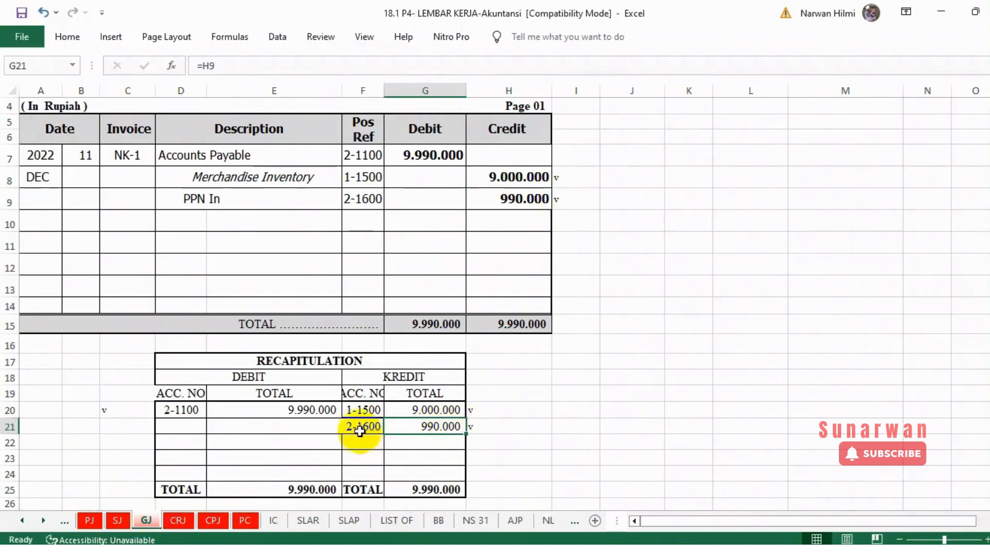
{"action": "left_click", "coordinate": [363, 428]}
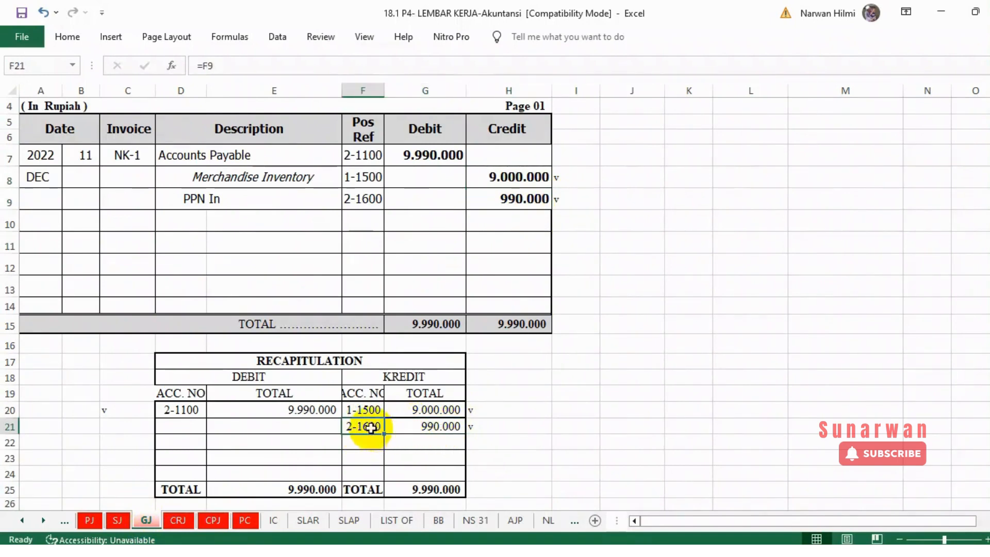
Link the Pos Ref of the PPN In line in the general journal to account code 1-1910 in the NS nov sheet.
{"action": "left_click", "coordinate": [360, 195]}
{"action": "type", "text": "="}
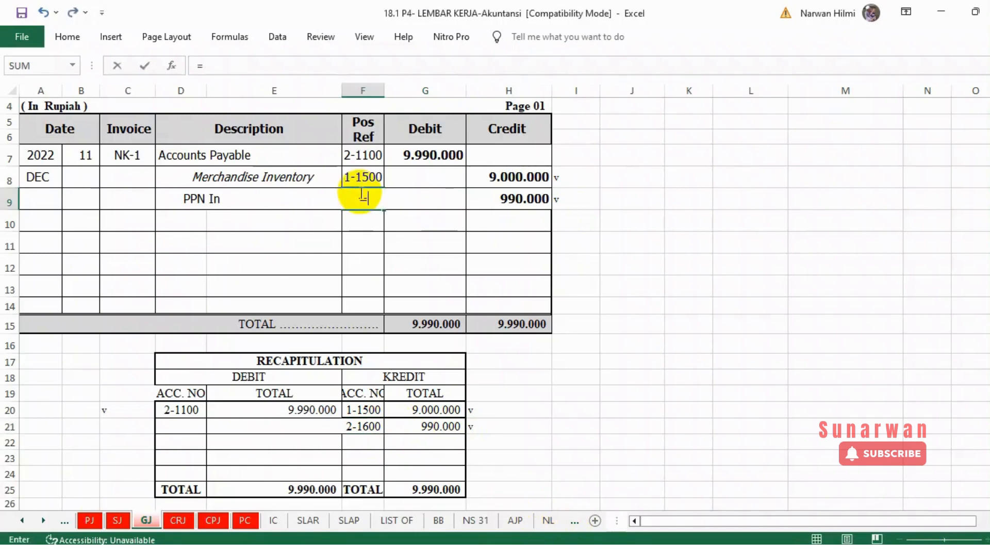
{"action": "left_click", "coordinate": [23, 520]}
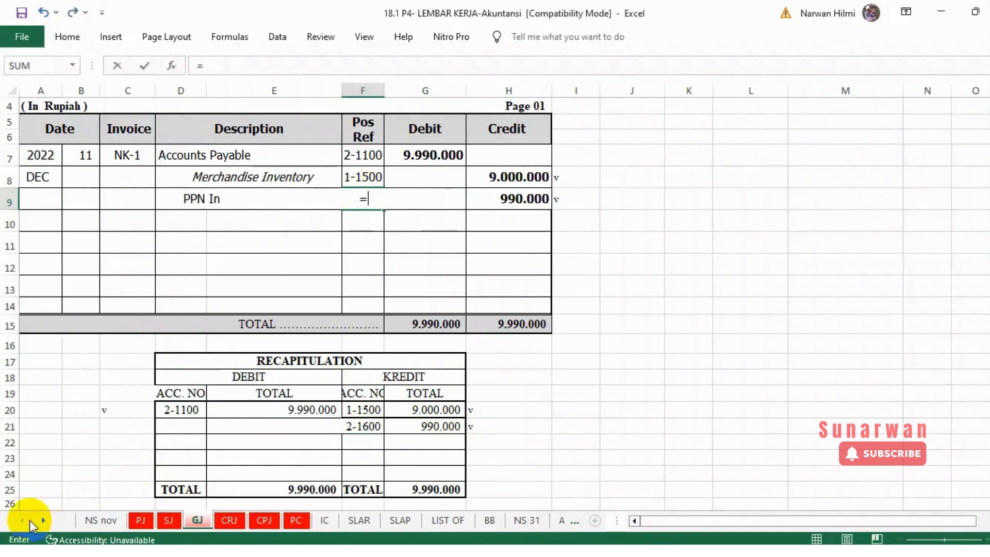
{"action": "left_click", "coordinate": [96, 519]}
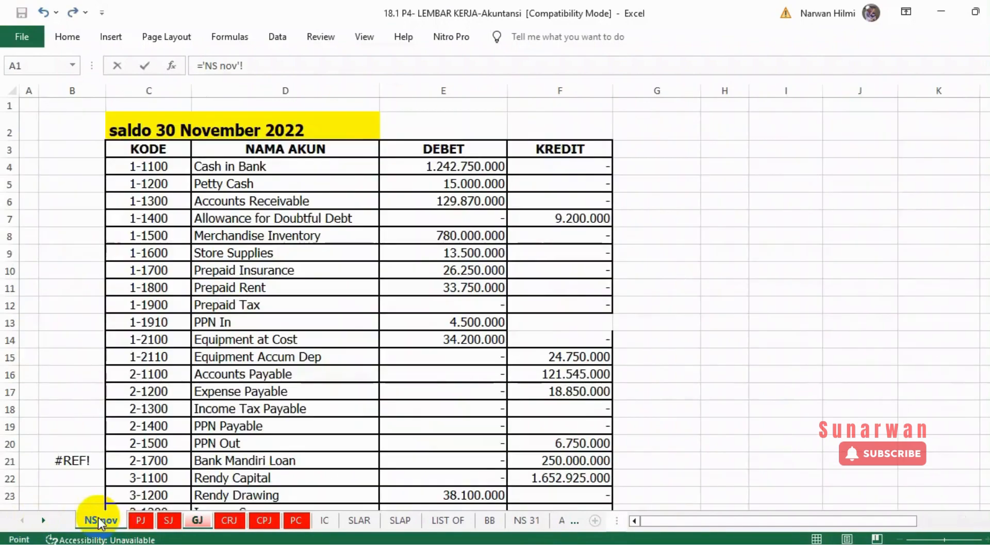
{"action": "left_click", "coordinate": [147, 322]}
{"action": "key", "text": "Return"}
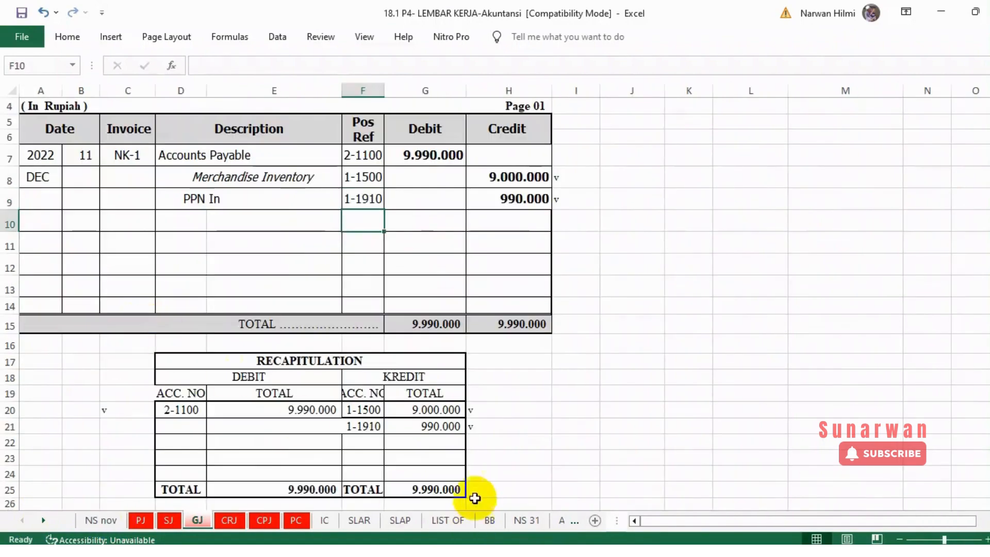
Review the equipment ledgers in BB and trace the Accounts Payable PJ credit to the 2-1100 total in the purchase journal.
{"action": "left_click", "coordinate": [490, 520]}
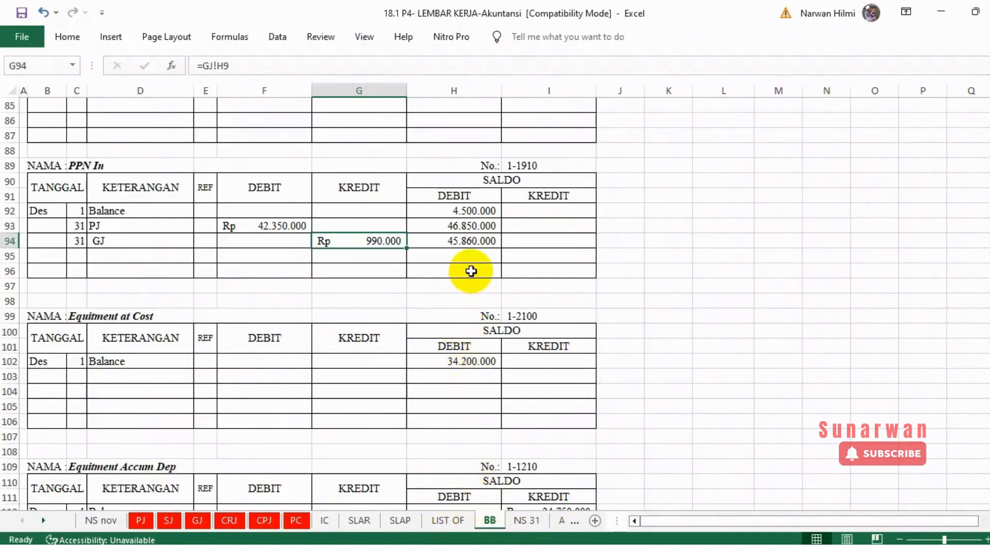
{"action": "scroll", "coordinate": [424, 422], "scroll_direction": "down", "scroll_amount": 1}
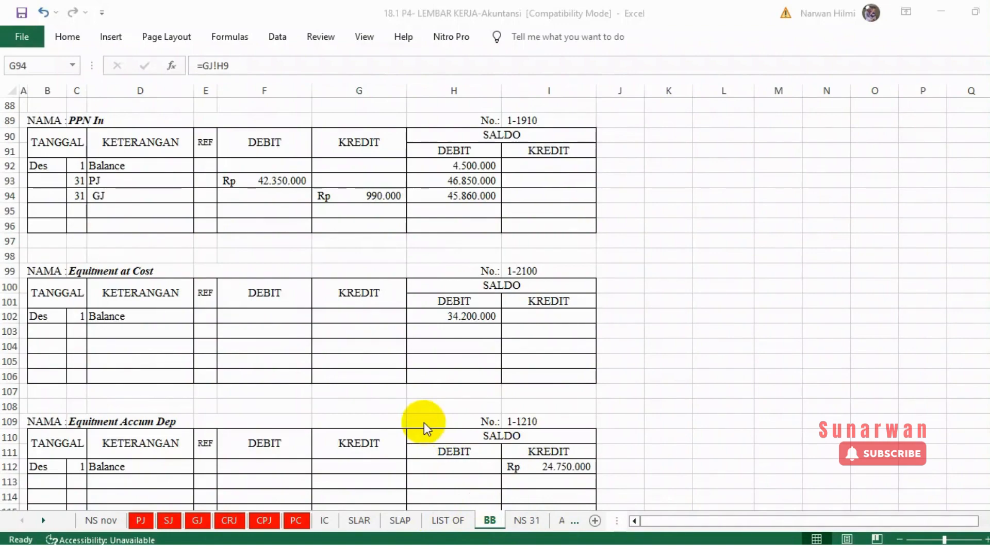
{"action": "scroll", "coordinate": [424, 422], "scroll_direction": "down", "scroll_amount": 4}
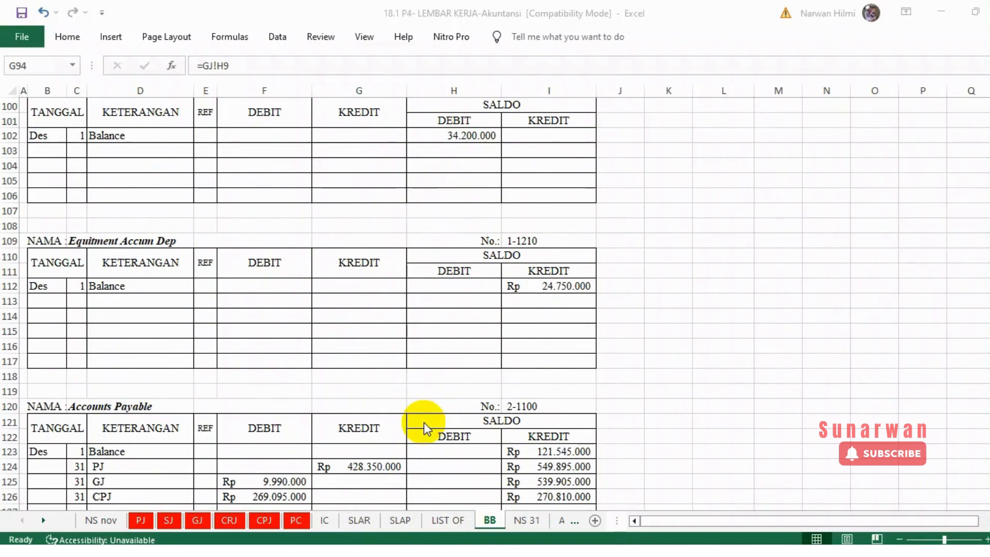
{"action": "scroll", "coordinate": [424, 422], "scroll_direction": "down", "scroll_amount": 5}
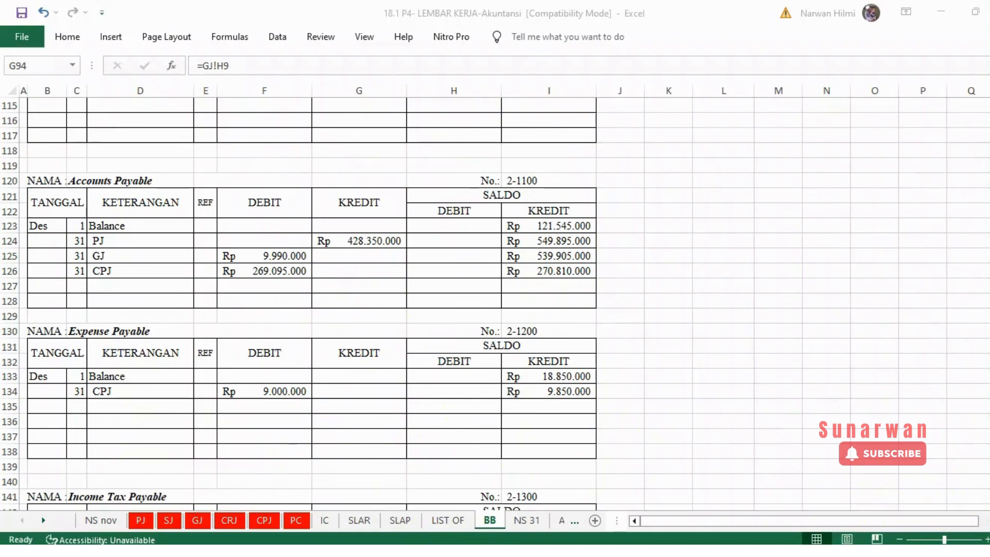
{"action": "scroll", "coordinate": [495, 304], "scroll_direction": "down", "scroll_amount": 1}
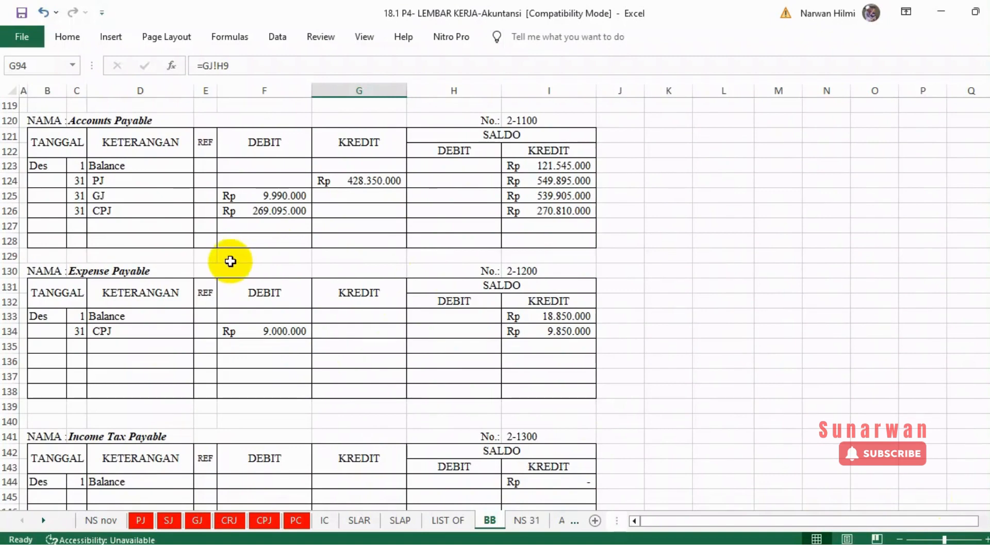
{"action": "left_click", "coordinate": [342, 182]}
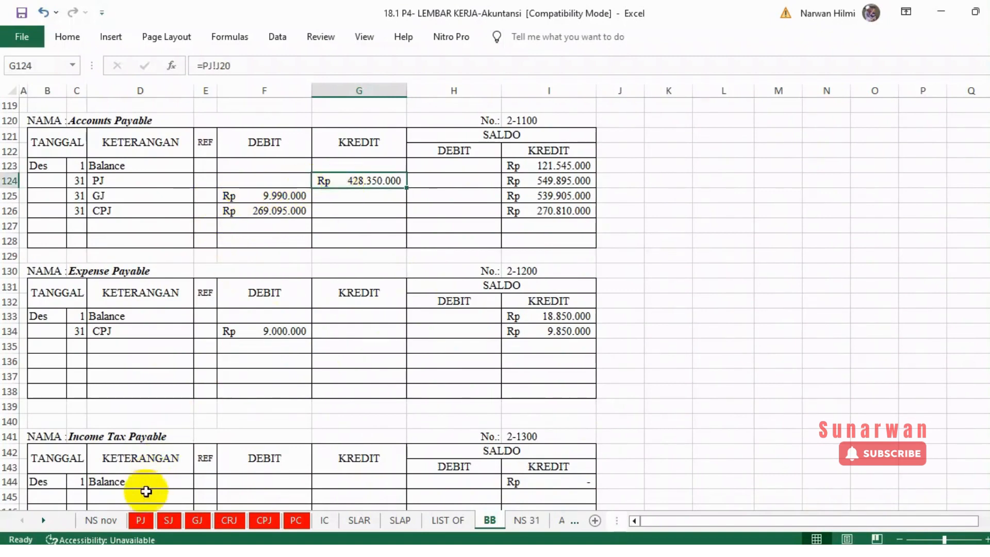
{"action": "left_click", "coordinate": [142, 520]}
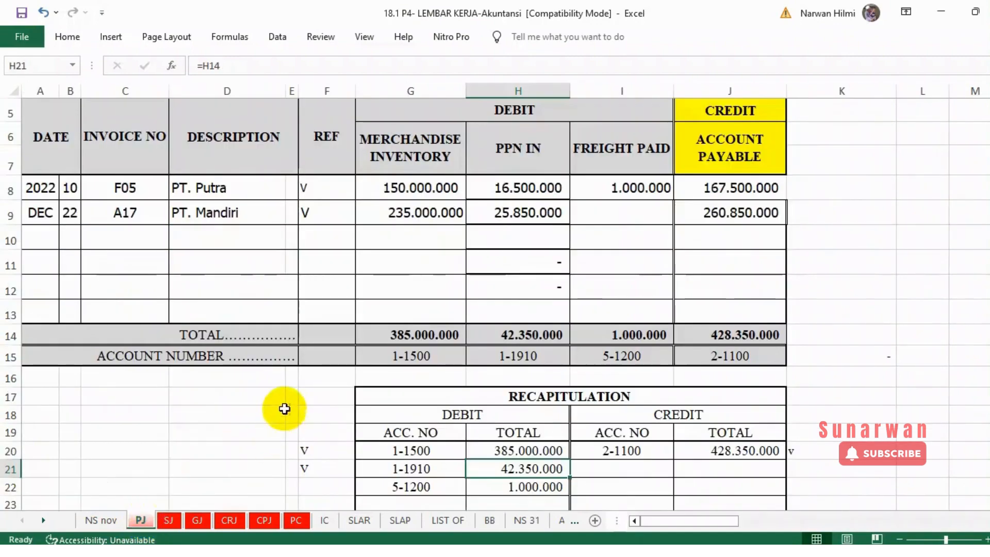
{"action": "scroll", "coordinate": [436, 492], "scroll_direction": "down", "scroll_amount": 1}
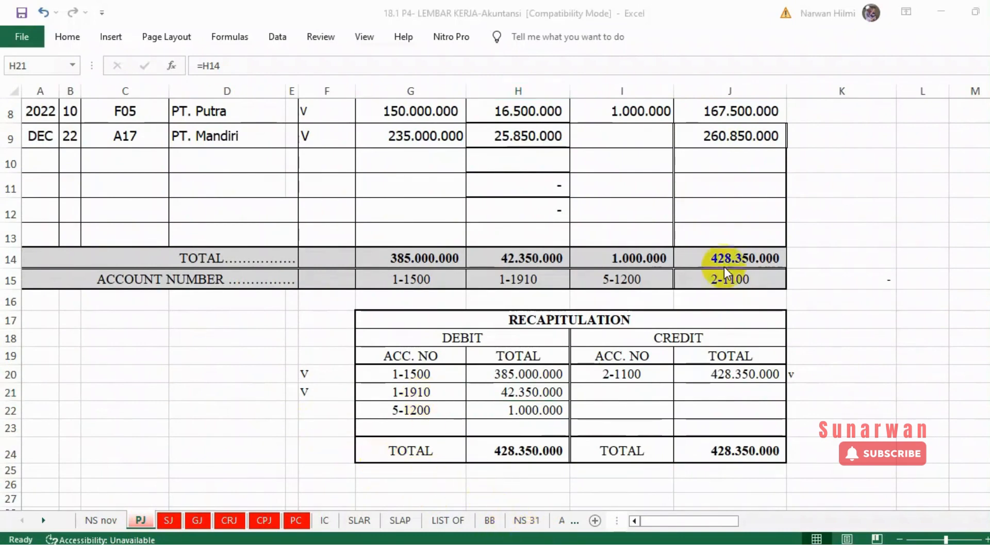
Finish checking the 2-1100 credit total in the purchase journal and trace the Accounts Payable GJ debit to the general journal recapitulation.
{"action": "left_click", "coordinate": [738, 373]}
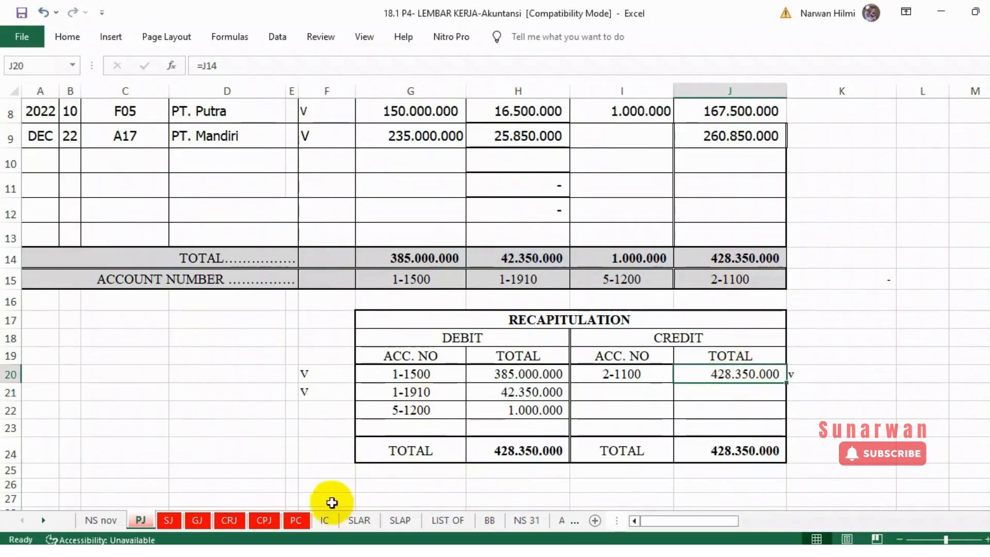
{"action": "left_click", "coordinate": [488, 521]}
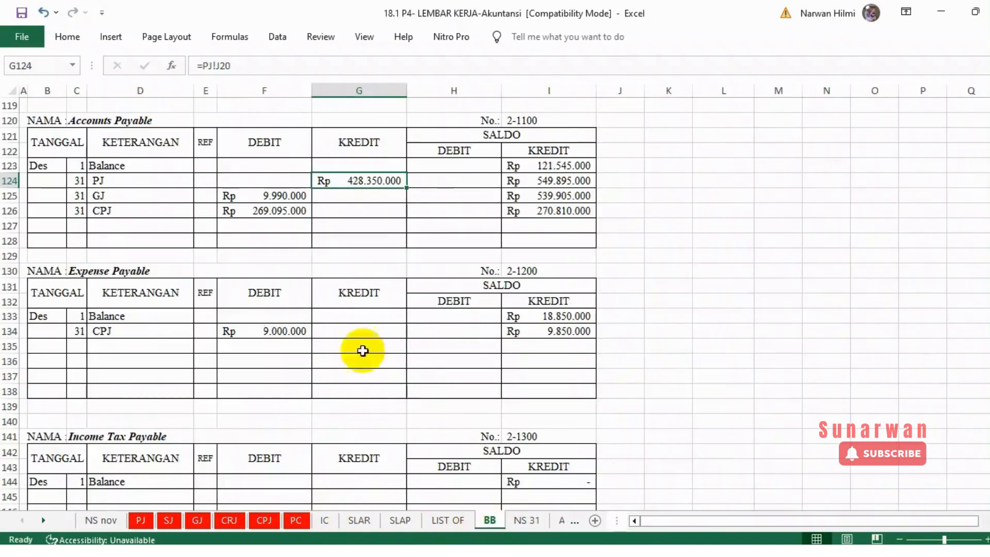
{"action": "left_click", "coordinate": [273, 199]}
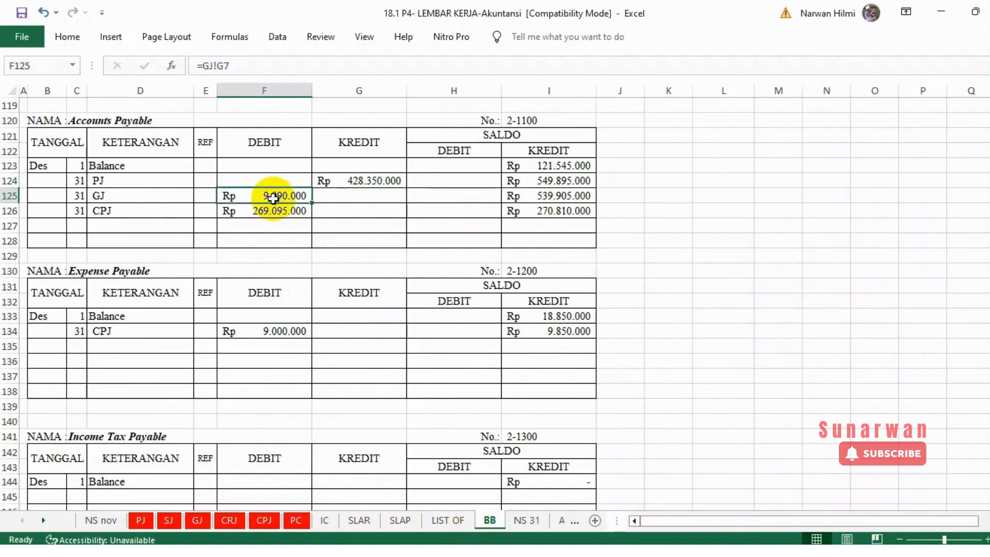
{"action": "left_click", "coordinate": [126, 198]}
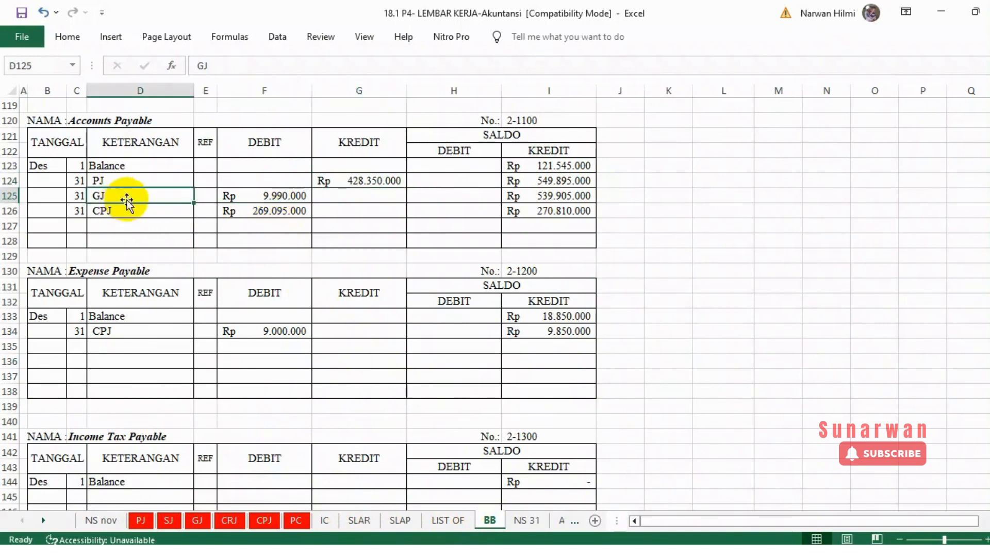
{"action": "left_click", "coordinate": [188, 520]}
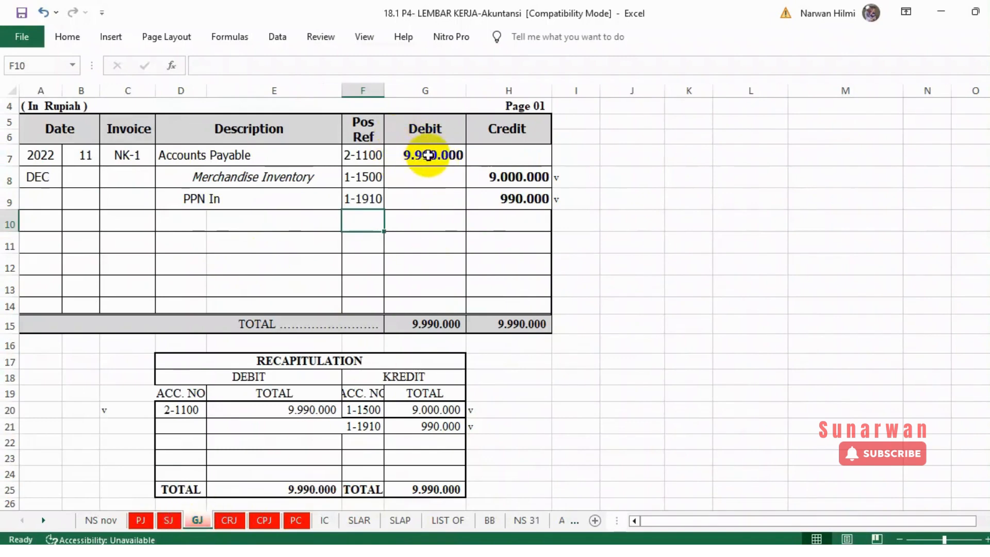
{"action": "left_click", "coordinate": [301, 411]}
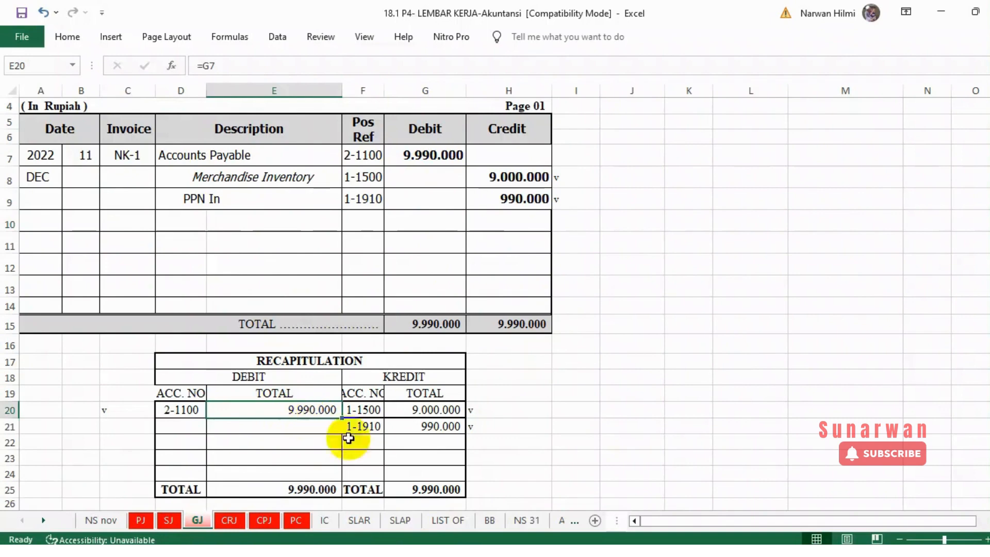
{"action": "left_click", "coordinate": [487, 520]}
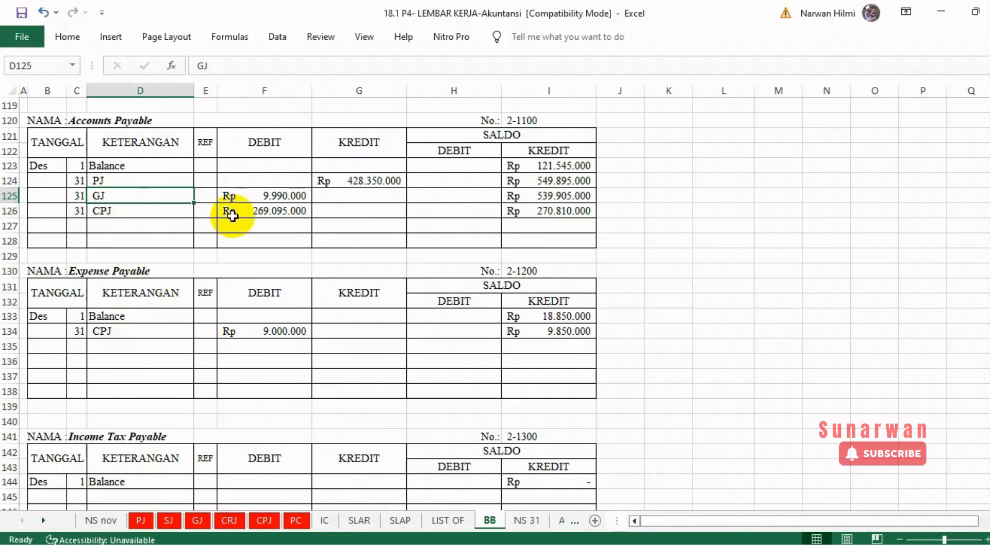
Check the Accounts Payable CPJ debit in BB against the 2-1100 total in the cash payments journal recapitulation.
{"action": "left_click", "coordinate": [251, 211]}
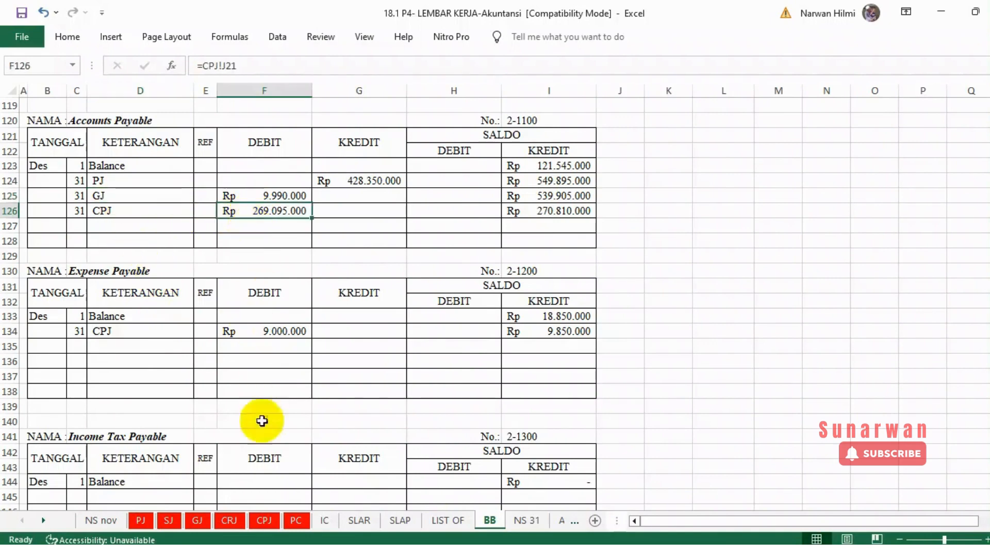
{"action": "left_click", "coordinate": [267, 523]}
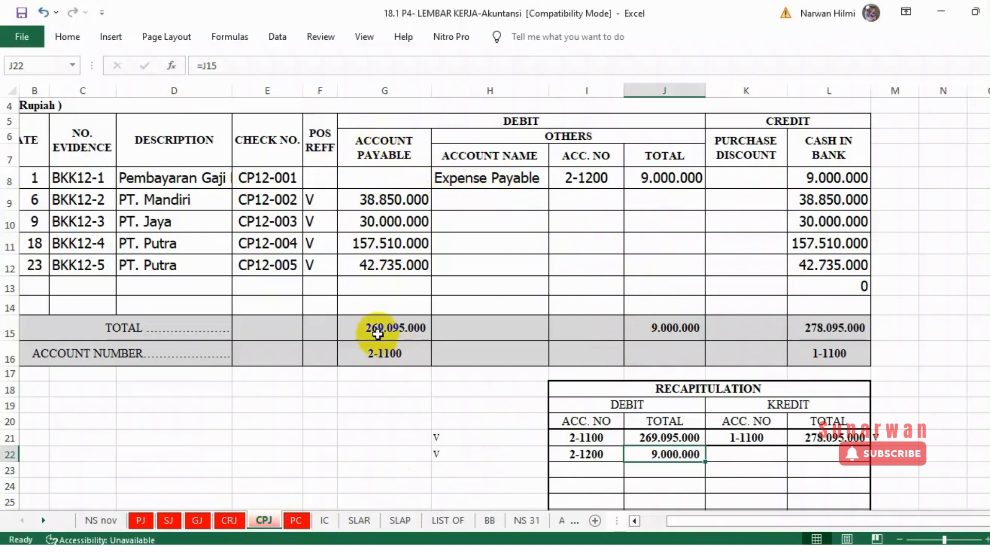
{"action": "left_click", "coordinate": [663, 440]}
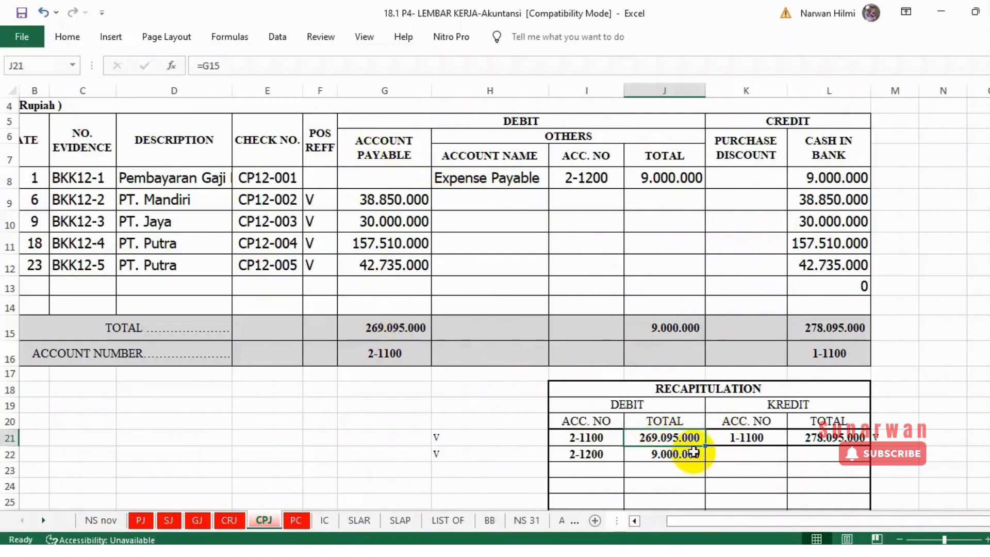
{"action": "left_click", "coordinate": [485, 521]}
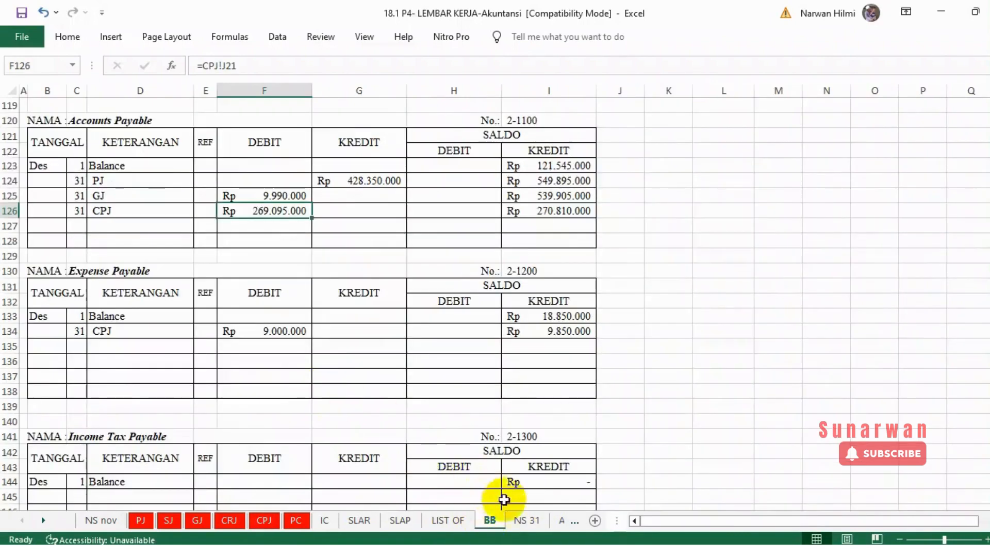
Review the tax payable ledgers in BB and check the PPN Out SJ credit against the 2-1500 total in the sales journal.
{"action": "scroll", "coordinate": [296, 356], "scroll_direction": "down", "scroll_amount": 5}
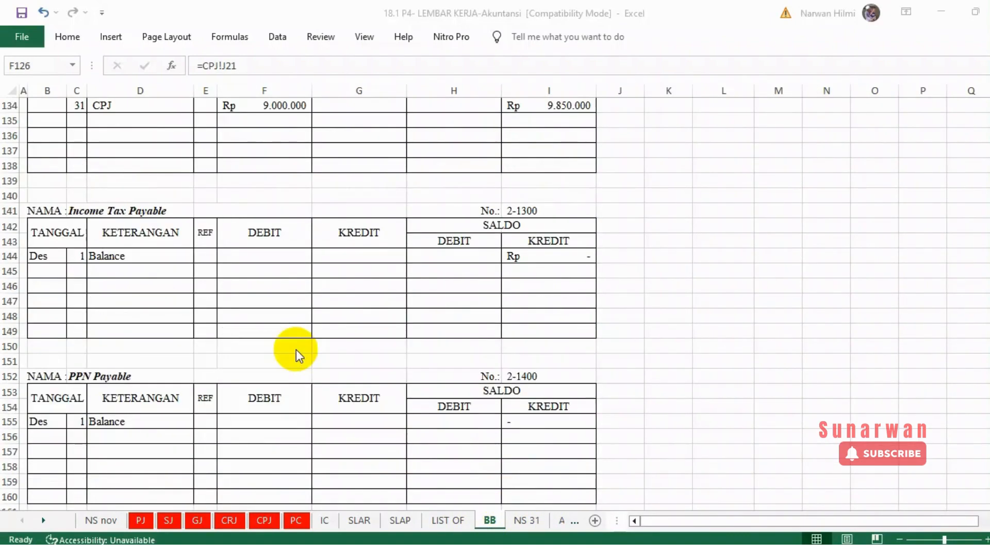
{"action": "scroll", "coordinate": [295, 348], "scroll_direction": "down", "scroll_amount": 5}
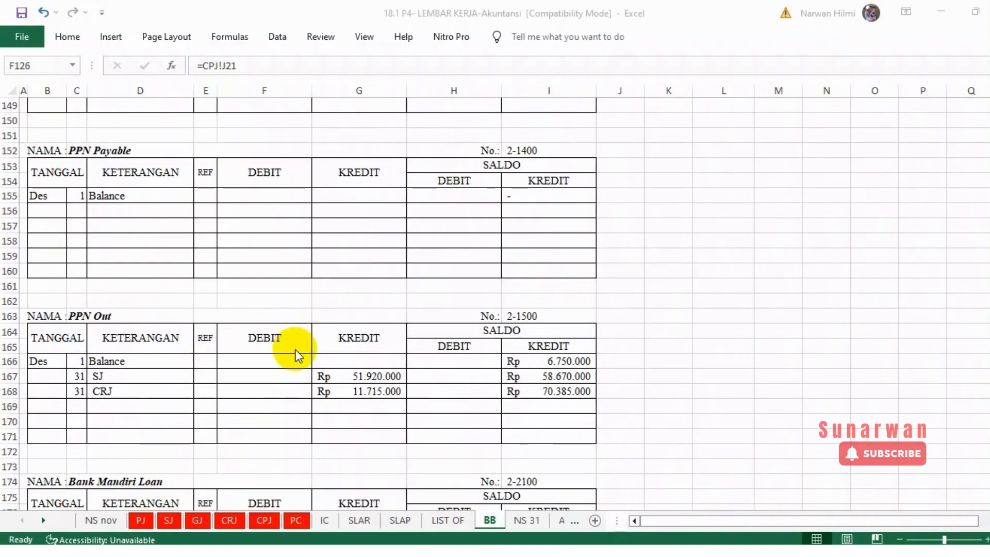
{"action": "scroll", "coordinate": [295, 348], "scroll_direction": "down", "scroll_amount": 5}
{"action": "scroll", "coordinate": [295, 348], "scroll_direction": "down", "scroll_amount": 1}
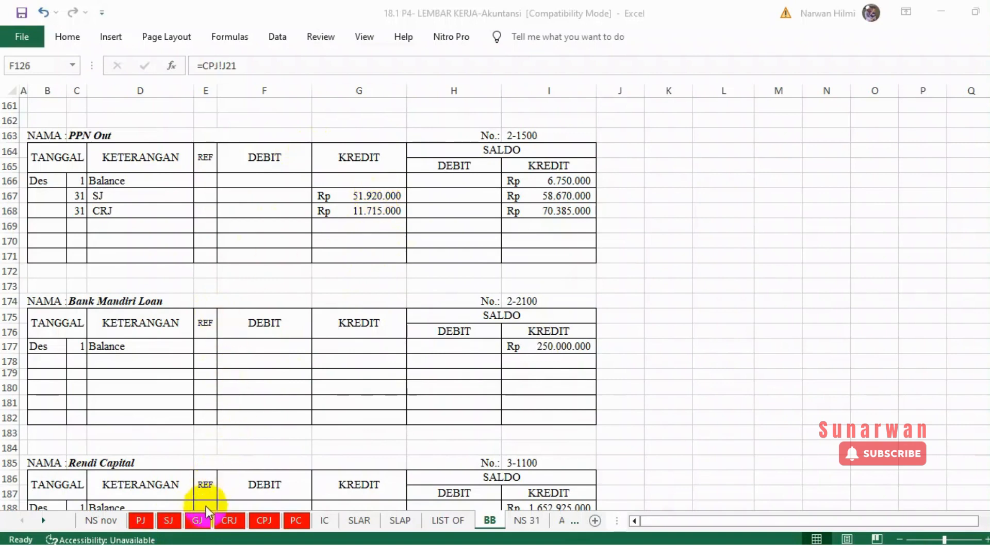
{"action": "left_click", "coordinate": [172, 520]}
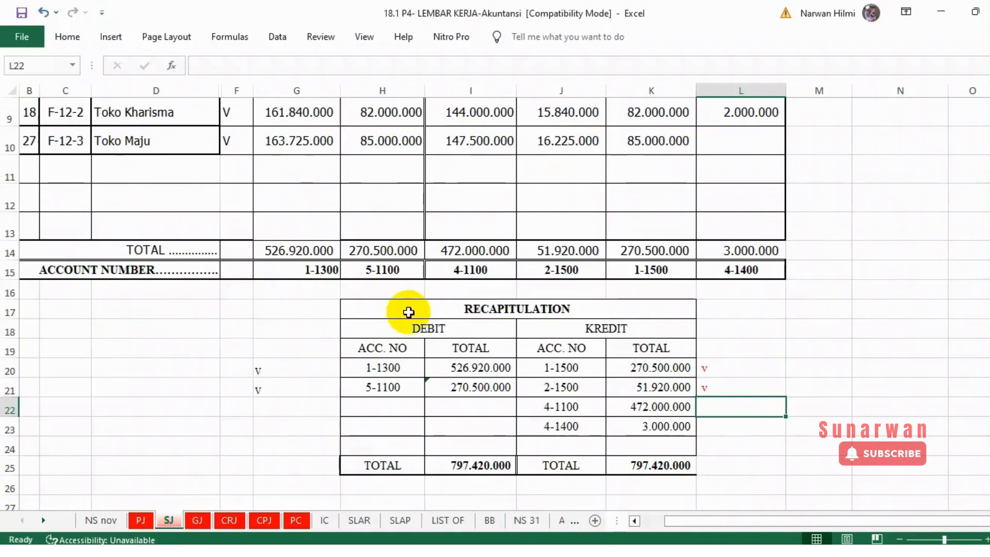
{"action": "scroll", "coordinate": [407, 311], "scroll_direction": "up", "scroll_amount": 1}
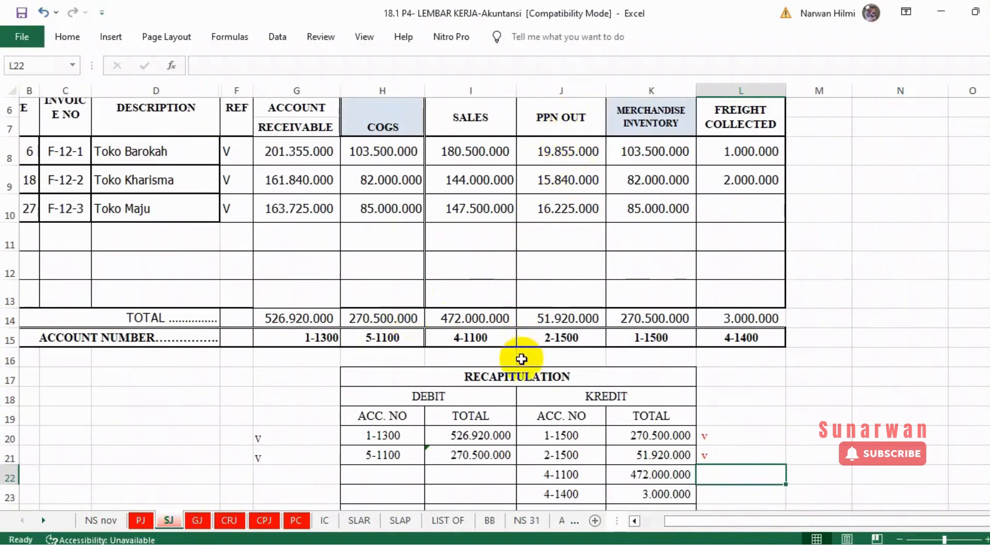
{"action": "scroll", "coordinate": [519, 375], "scroll_direction": "down", "scroll_amount": 1}
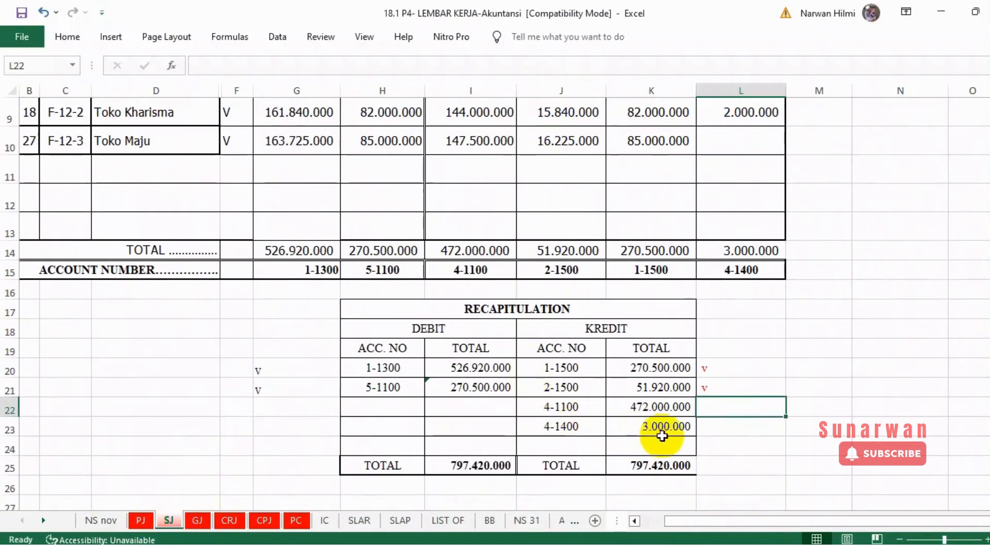
{"action": "left_click", "coordinate": [706, 386]}
{"action": "left_click", "coordinate": [673, 388]}
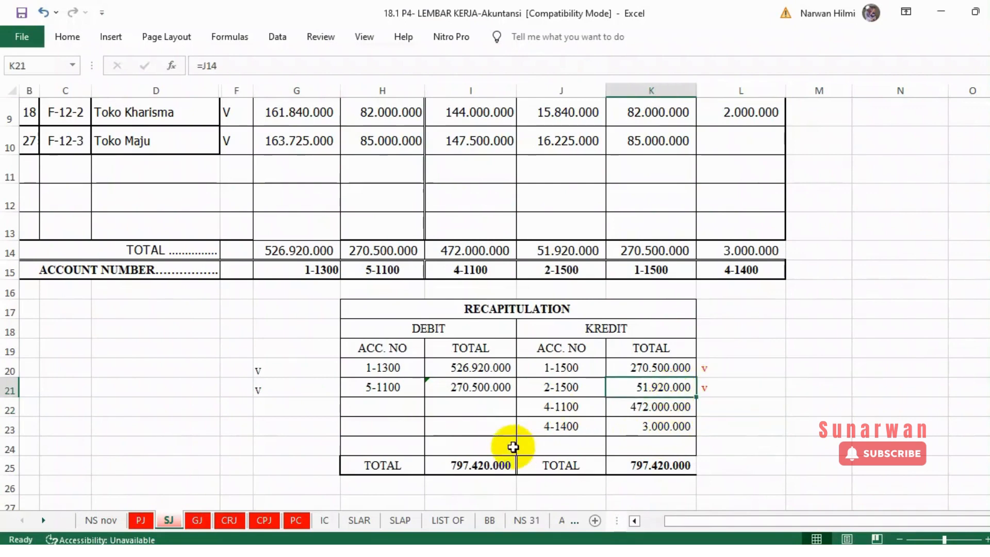
{"action": "left_click", "coordinate": [489, 520]}
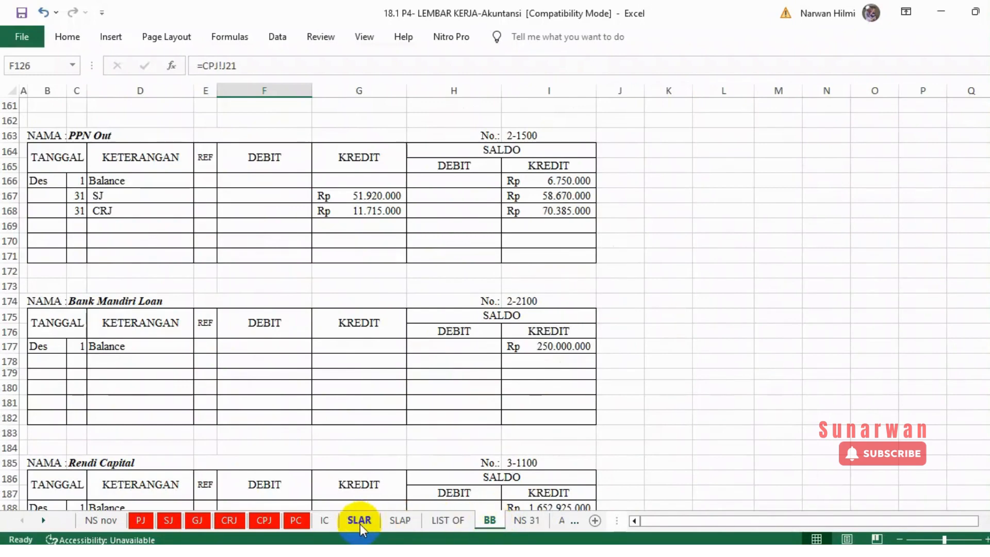
Check the PPN Out CRJ credit in BB against the 2-1500 total in the cash receipts journal recapitulation.
{"action": "left_click", "coordinate": [227, 519]}
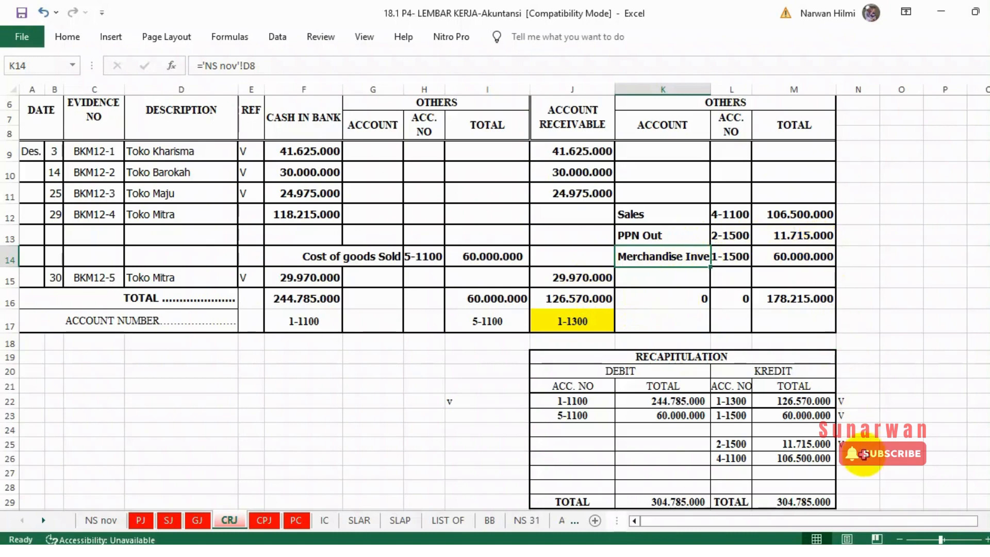
{"action": "left_click", "coordinate": [791, 444]}
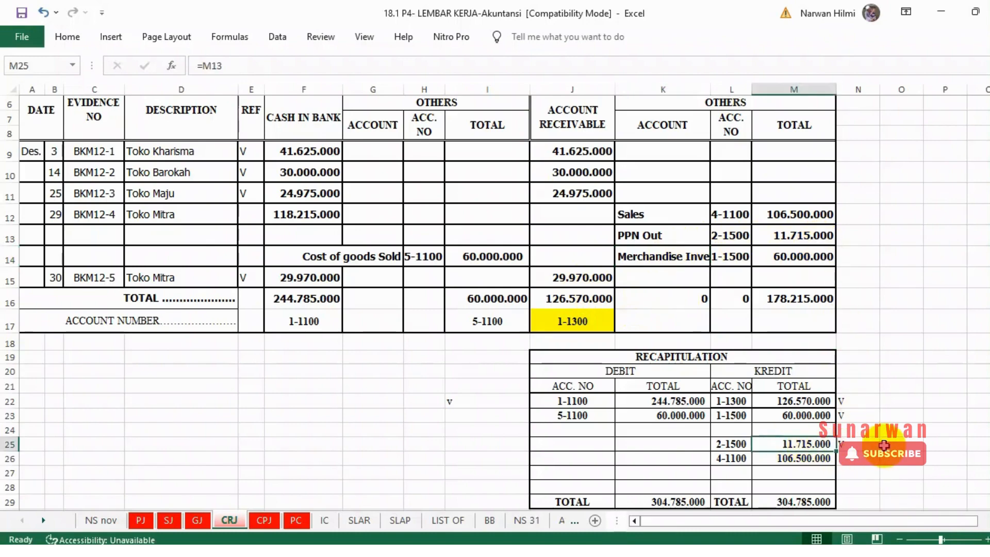
{"action": "left_click", "coordinate": [490, 519]}
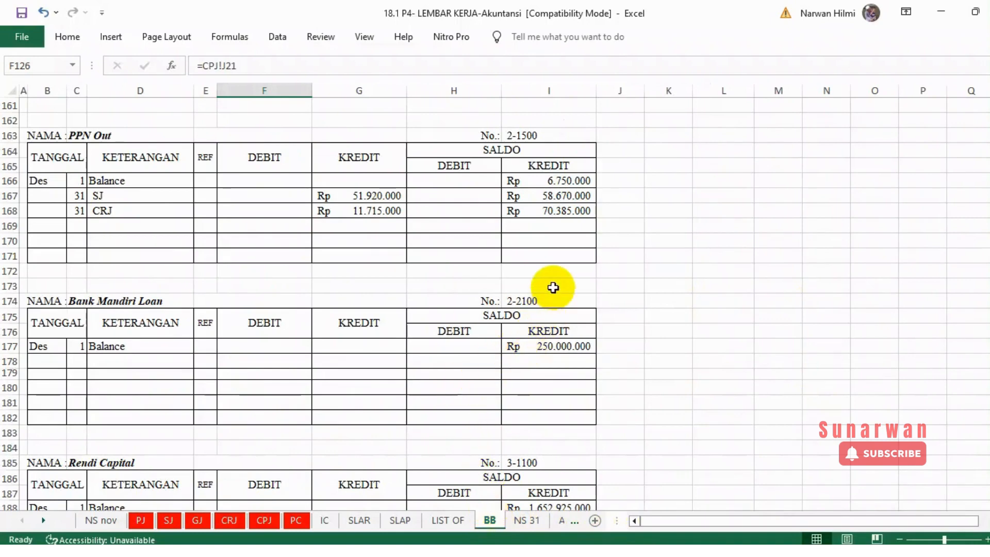
{"action": "left_click", "coordinate": [433, 552]}
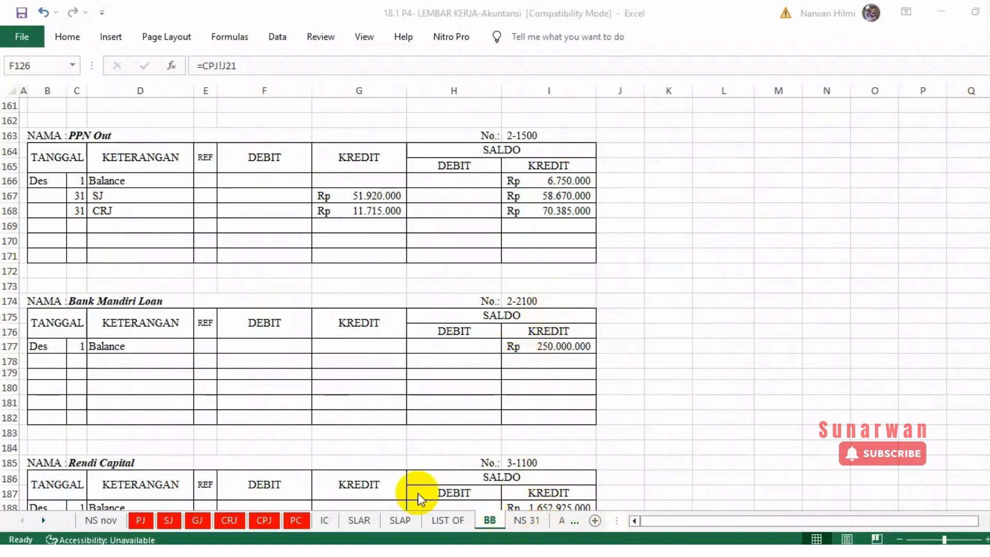
Review the equity ledgers in BB and trace the Sales SJ credit to the 4-1100 total in the sales journal.
{"action": "scroll", "coordinate": [453, 336], "scroll_direction": "down", "scroll_amount": 6}
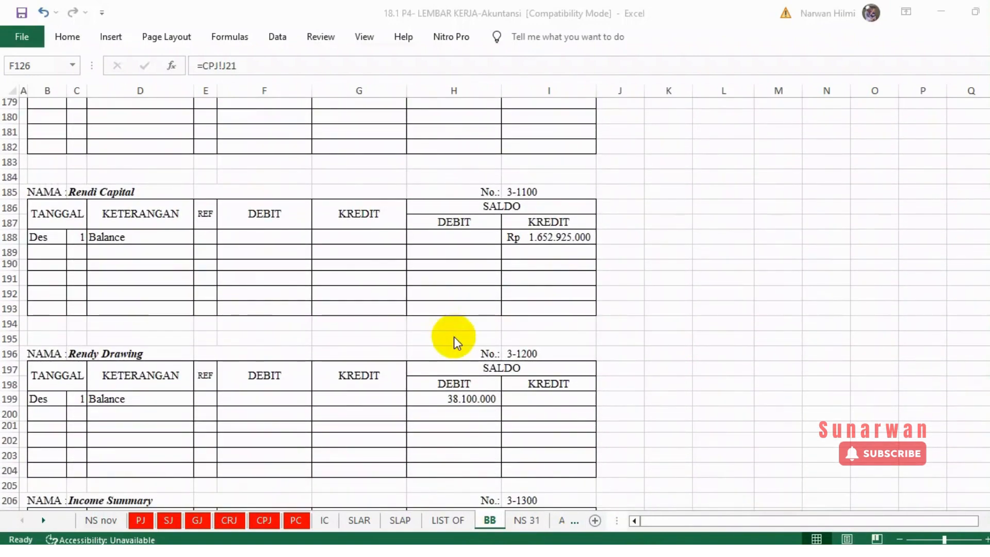
{"action": "scroll", "coordinate": [454, 336], "scroll_direction": "down", "scroll_amount": 5}
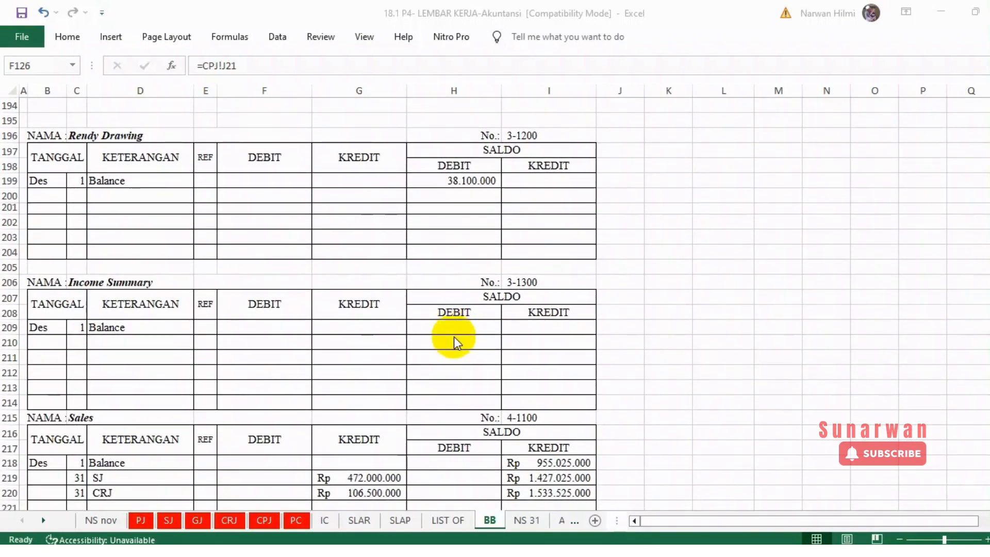
{"action": "scroll", "coordinate": [453, 336], "scroll_direction": "down", "scroll_amount": 6}
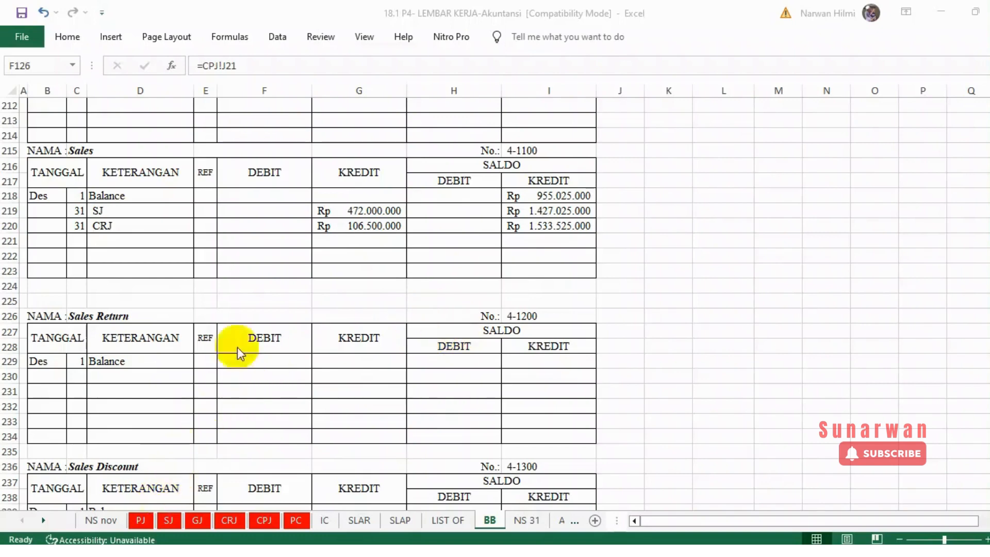
{"action": "left_click", "coordinate": [375, 210]}
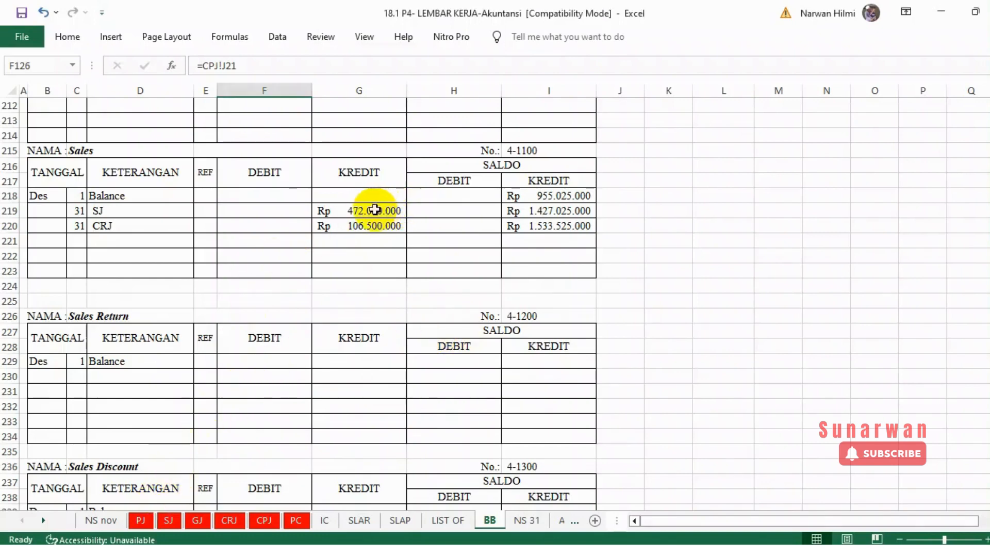
{"action": "left_click", "coordinate": [375, 209]}
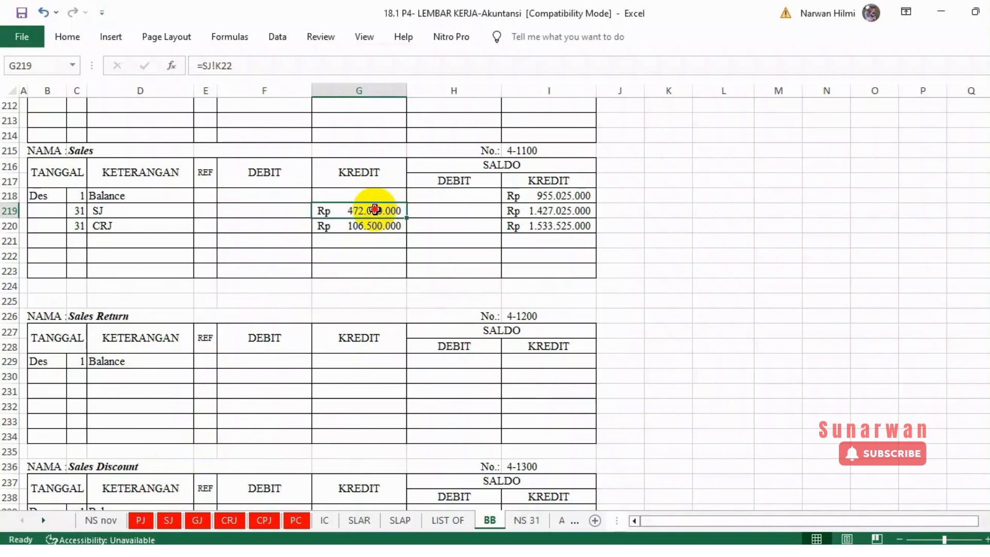
{"action": "left_click", "coordinate": [162, 521]}
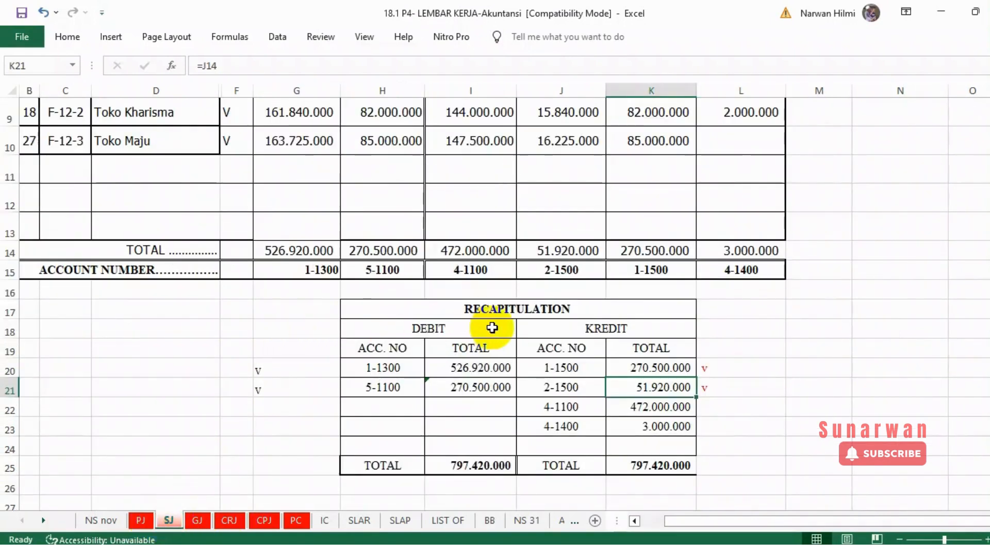
{"action": "scroll", "coordinate": [492, 328], "scroll_direction": "up", "scroll_amount": 1}
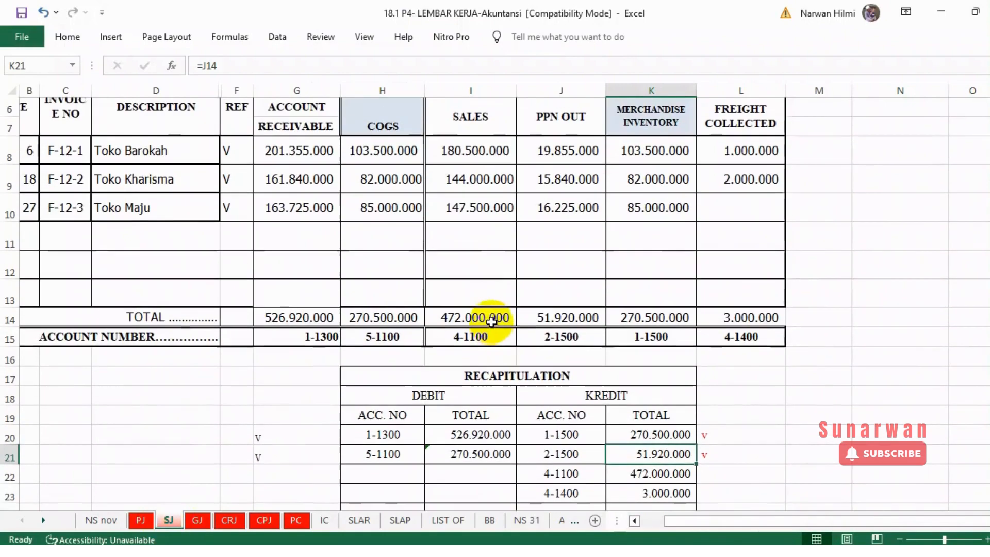
{"action": "scroll", "coordinate": [480, 432], "scroll_direction": "down", "scroll_amount": 1}
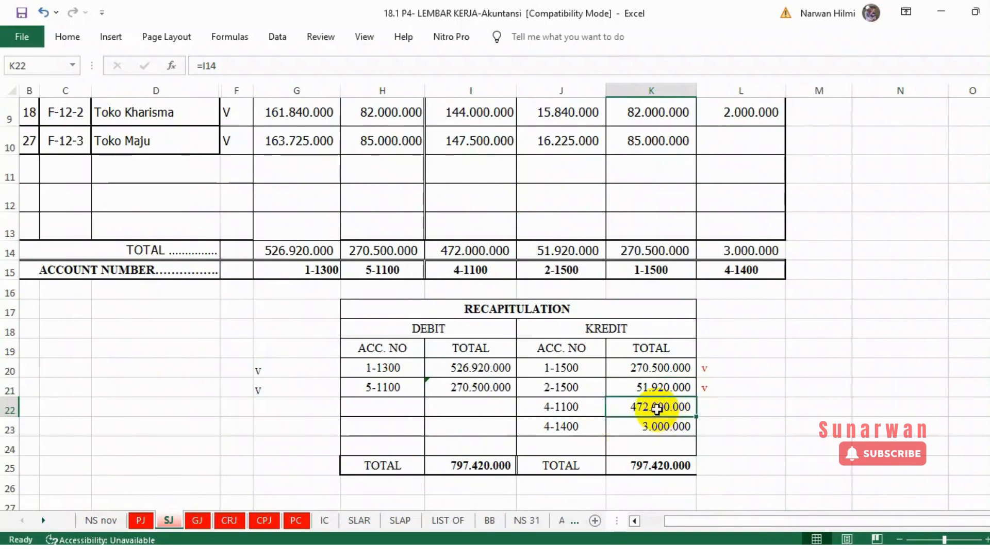
Mark the 4-1100 credit total in the sales journal recapitulation as posted with a V beside it.
{"action": "left_click", "coordinate": [724, 406]}
{"action": "type", "text": "V"}
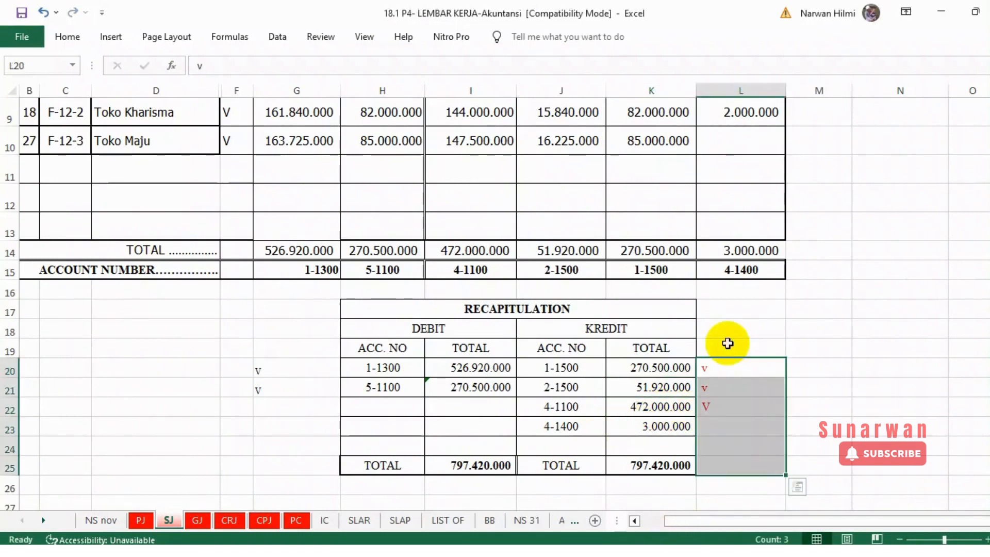
{"action": "left_click", "coordinate": [731, 338]}
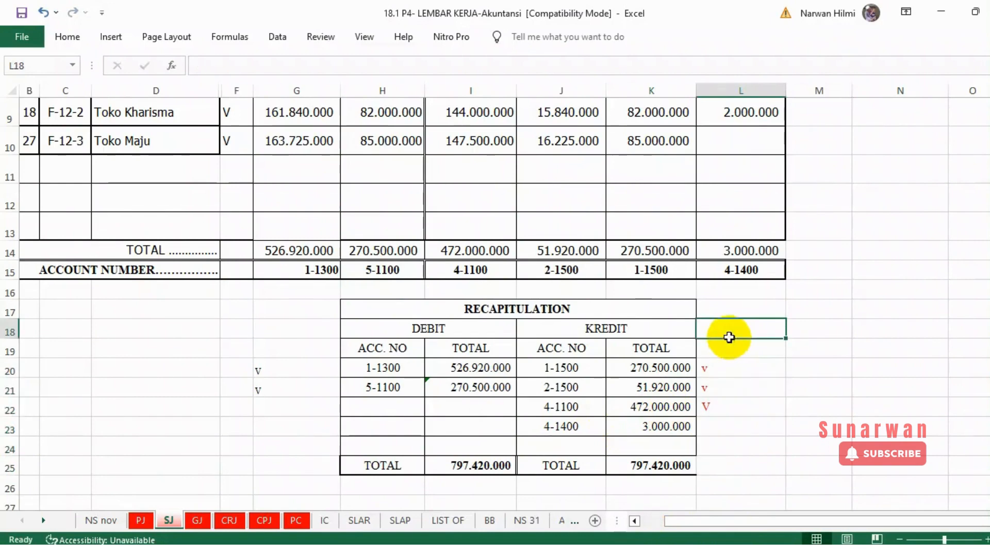
Trace the CRJ credit of the Sales ledger in BB to CRJ and mark the 4-1100 recapitulation total with a V beside it.
{"action": "left_click", "coordinate": [490, 520]}
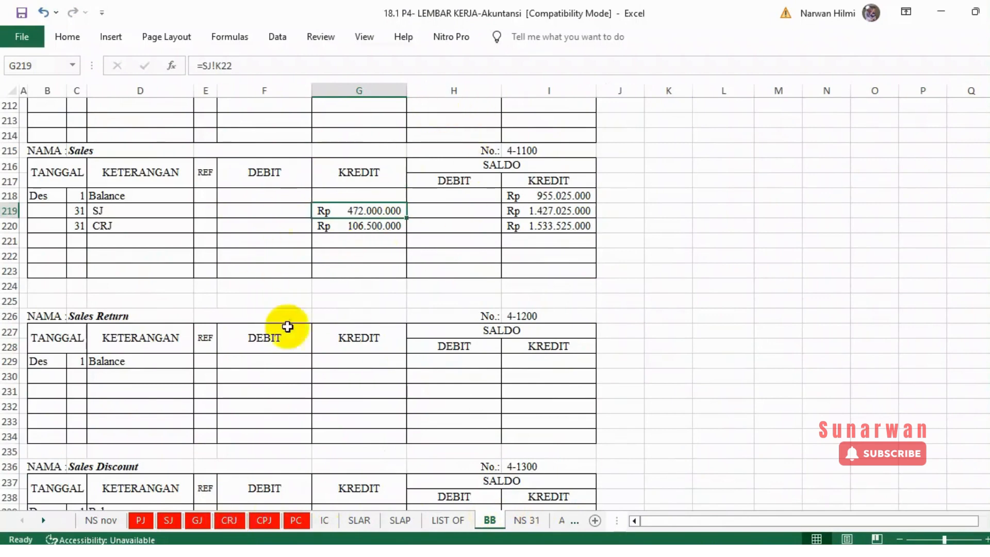
{"action": "left_click", "coordinate": [111, 226]}
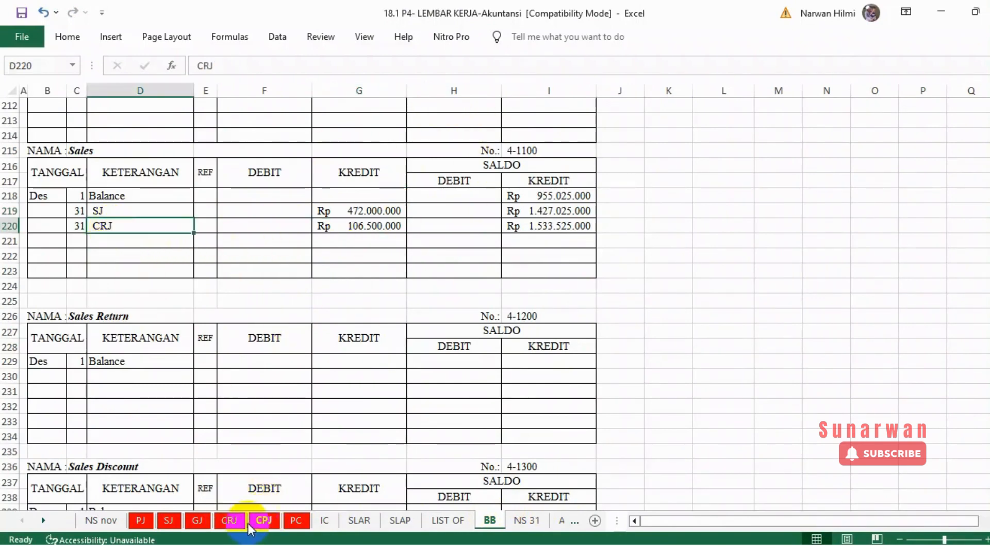
{"action": "left_click", "coordinate": [230, 521]}
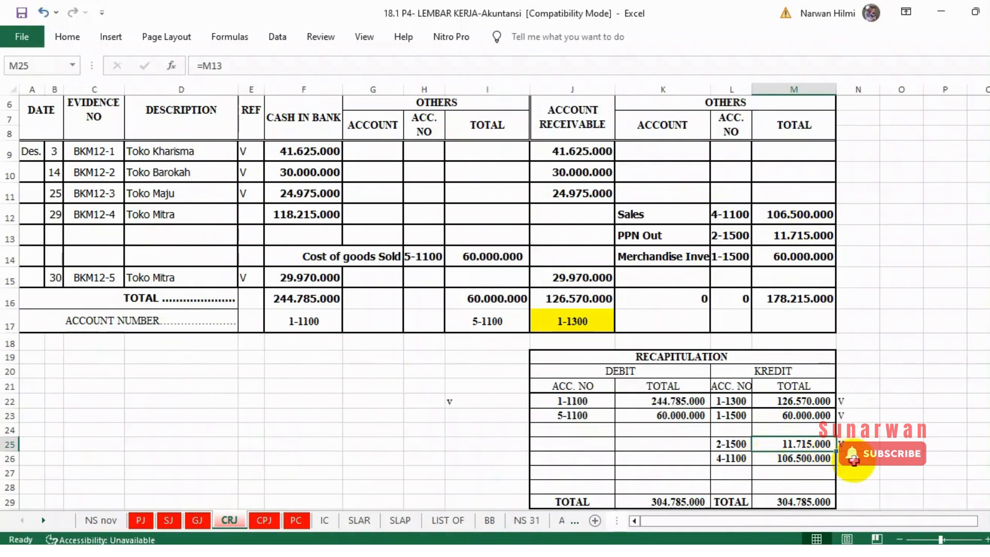
{"action": "left_click", "coordinate": [854, 457]}
{"action": "type", "text": "V"}
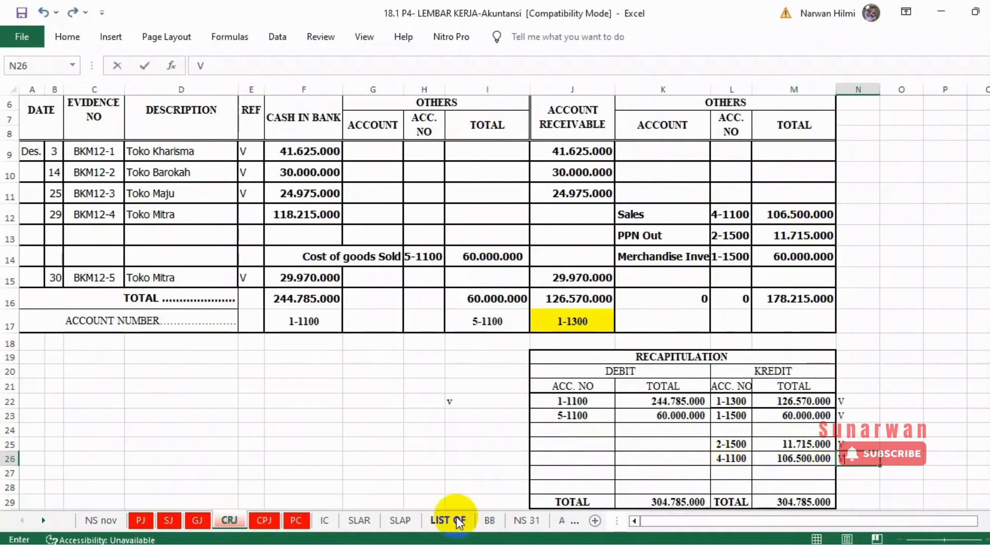
Review the Sales Return and Sales Discount ledgers in BB and check their balances in the NS nov trial balance.
{"action": "left_click", "coordinate": [490, 519]}
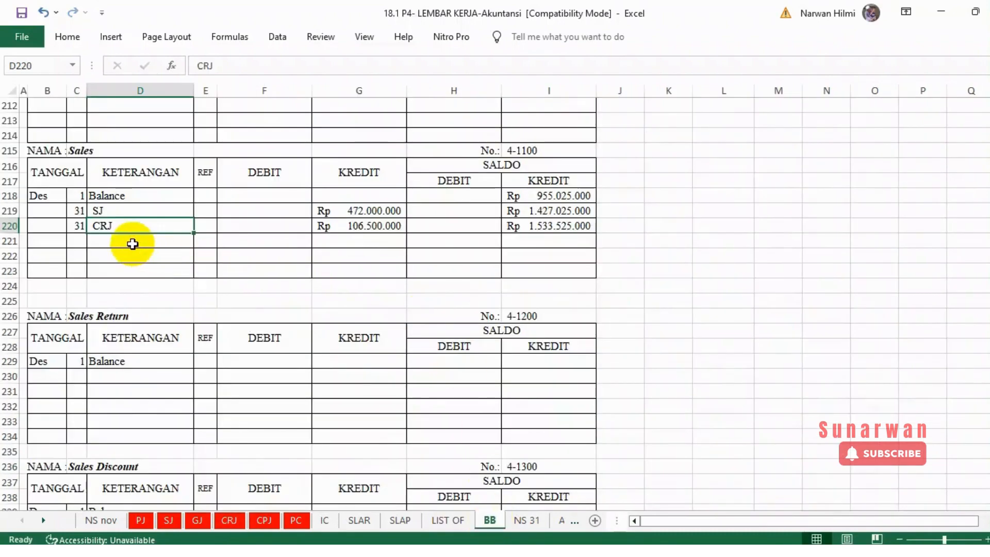
{"action": "scroll", "coordinate": [253, 387], "scroll_direction": "down", "scroll_amount": 4}
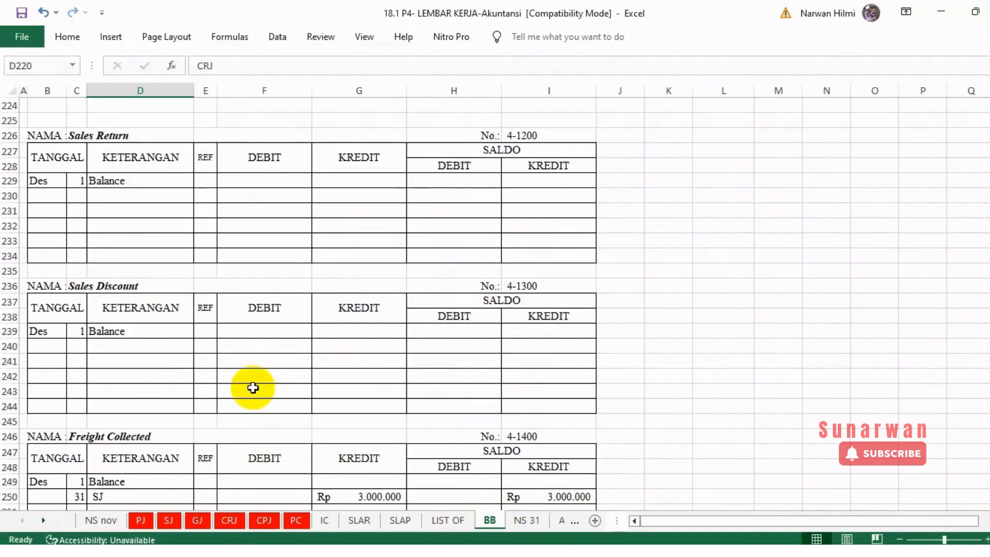
{"action": "left_click", "coordinate": [103, 520]}
{"action": "scroll", "coordinate": [233, 415], "scroll_direction": "down", "scroll_amount": 4}
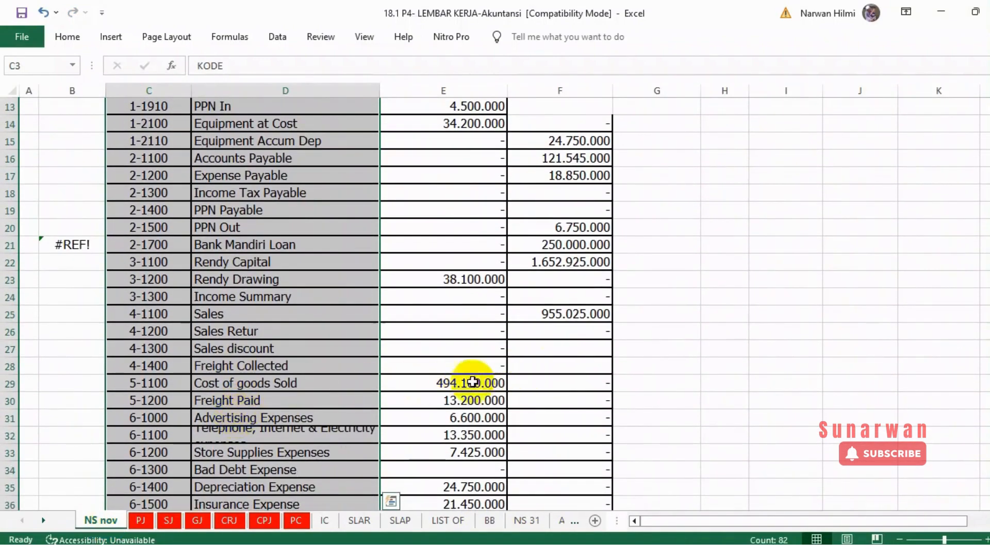
{"action": "left_click", "coordinate": [459, 522]}
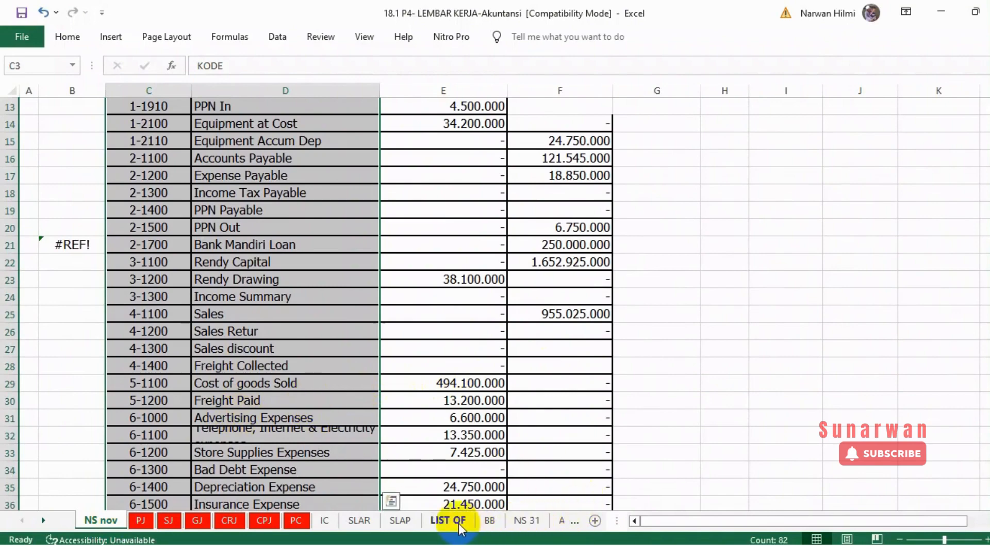
{"action": "left_click", "coordinate": [483, 520]}
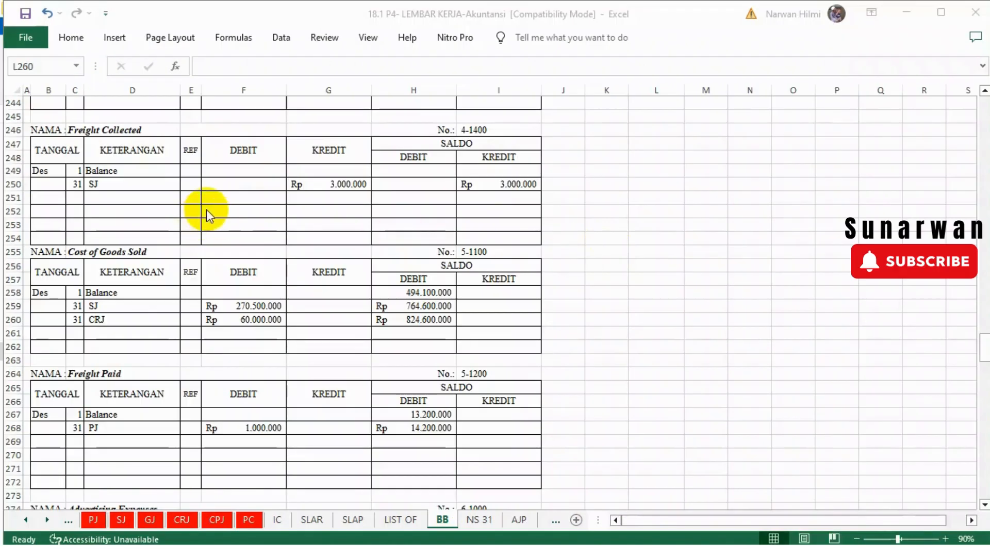
Check the Freight Collected SJ credit in BB against the 4-1400 total in the sales journal recapitulation.
{"action": "left_click", "coordinate": [326, 181]}
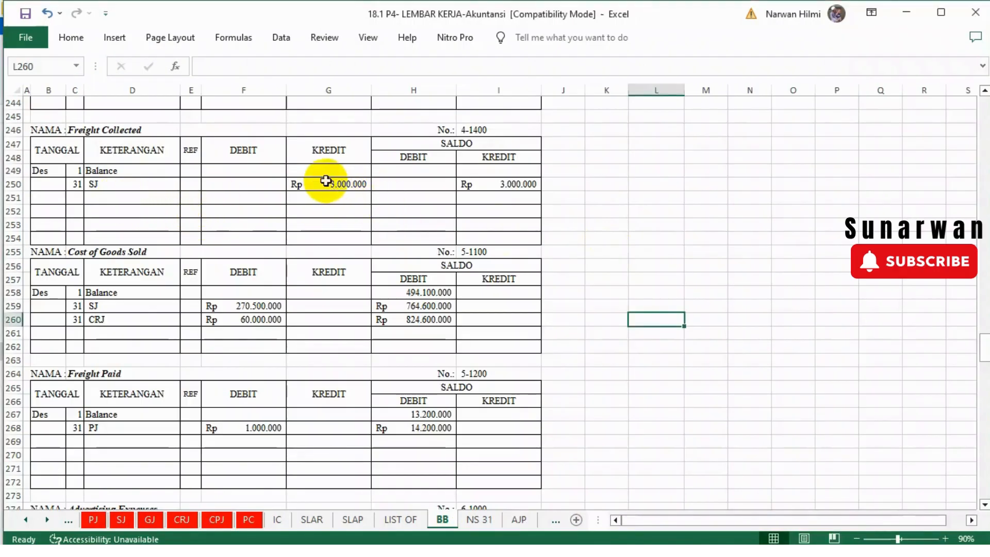
{"action": "left_click", "coordinate": [326, 181]}
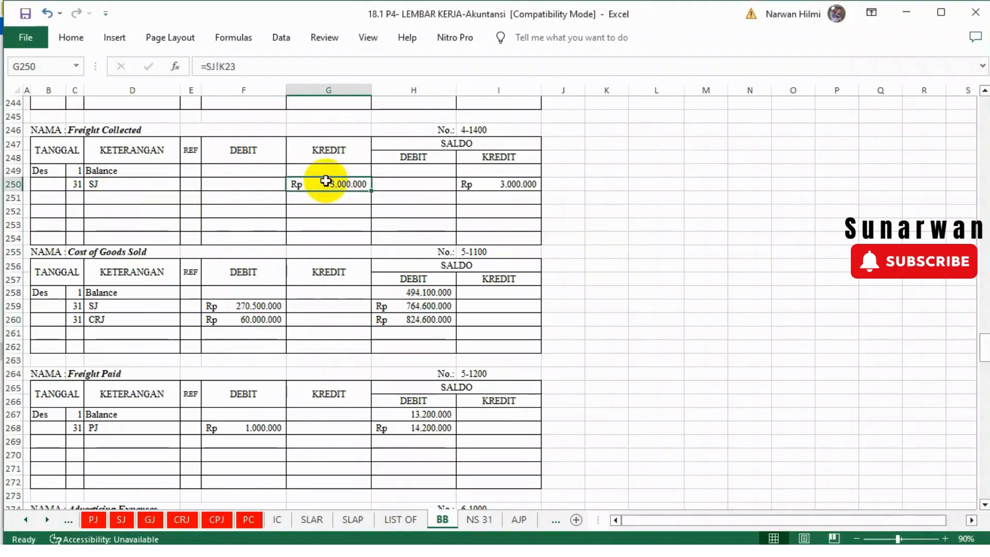
{"action": "left_click", "coordinate": [125, 524]}
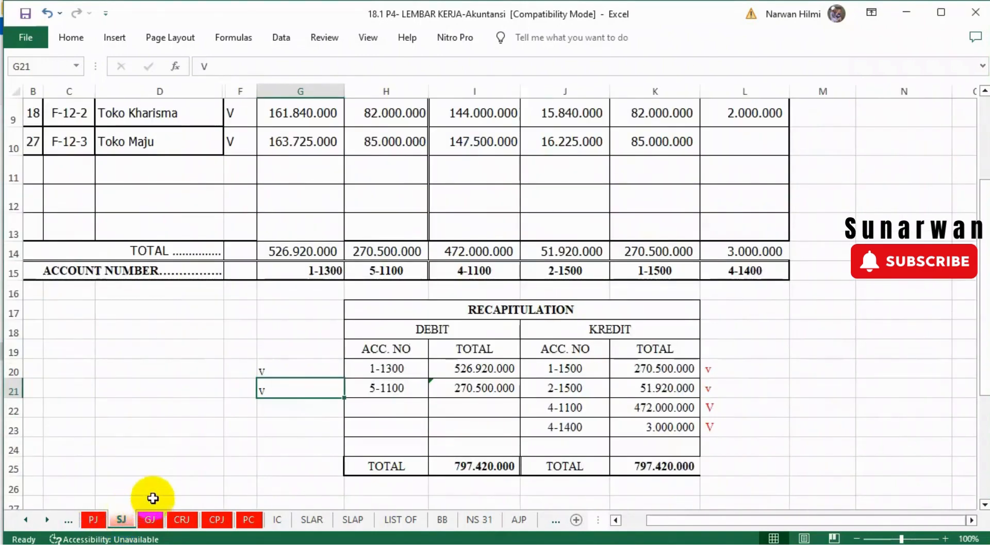
{"action": "scroll", "coordinate": [405, 401], "scroll_direction": "up", "scroll_amount": 2}
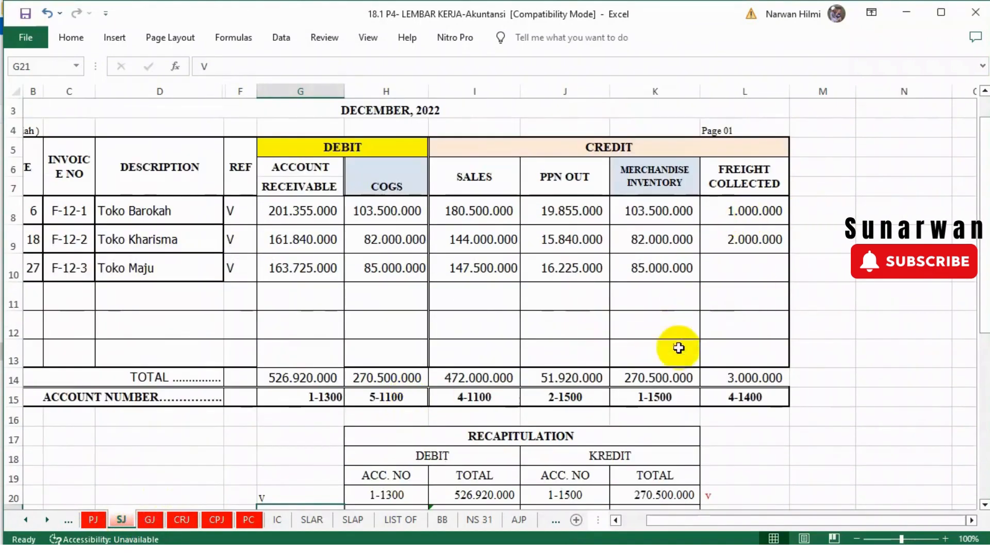
{"action": "scroll", "coordinate": [678, 375], "scroll_direction": "down", "scroll_amount": 2}
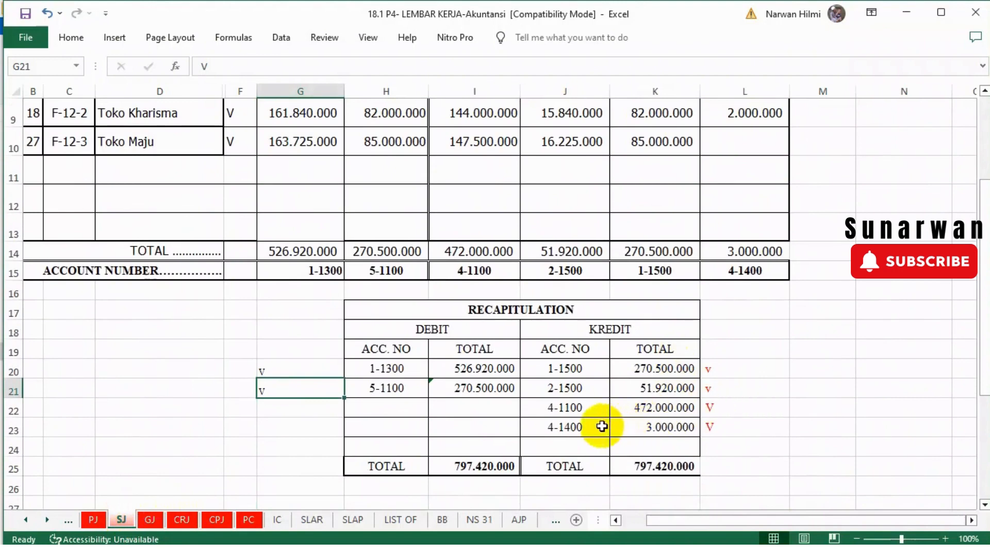
{"action": "left_click", "coordinate": [444, 521]}
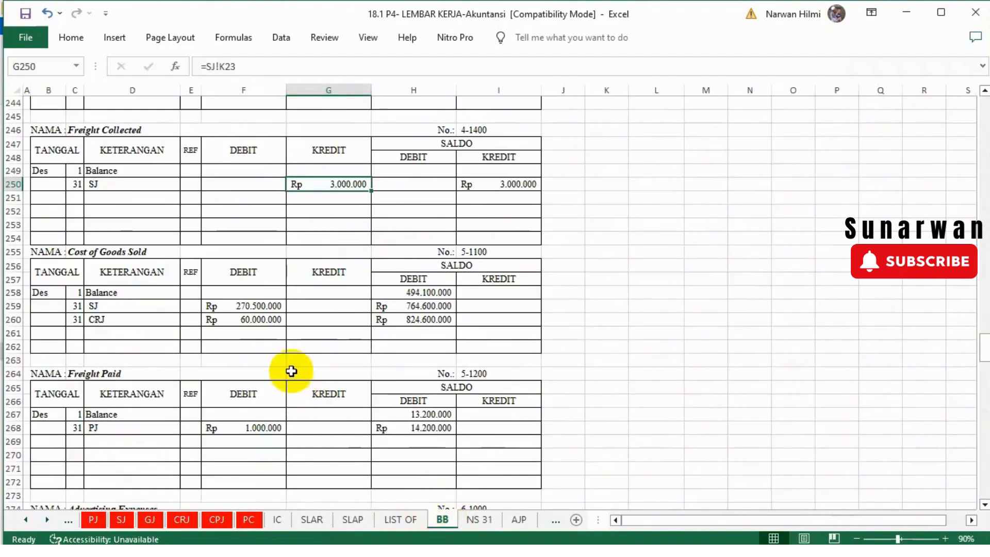
Check the Cost of Goods Sold SJ debit in BB against the 5-1100 total in the sales journal recapitulation.
{"action": "scroll", "coordinate": [291, 371], "scroll_direction": "down", "scroll_amount": 1}
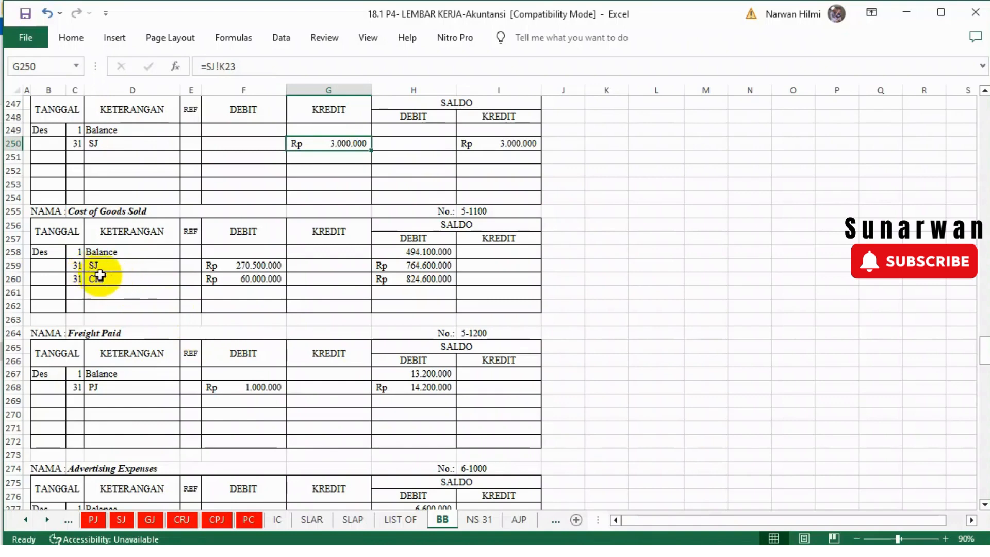
{"action": "left_click", "coordinate": [113, 284]}
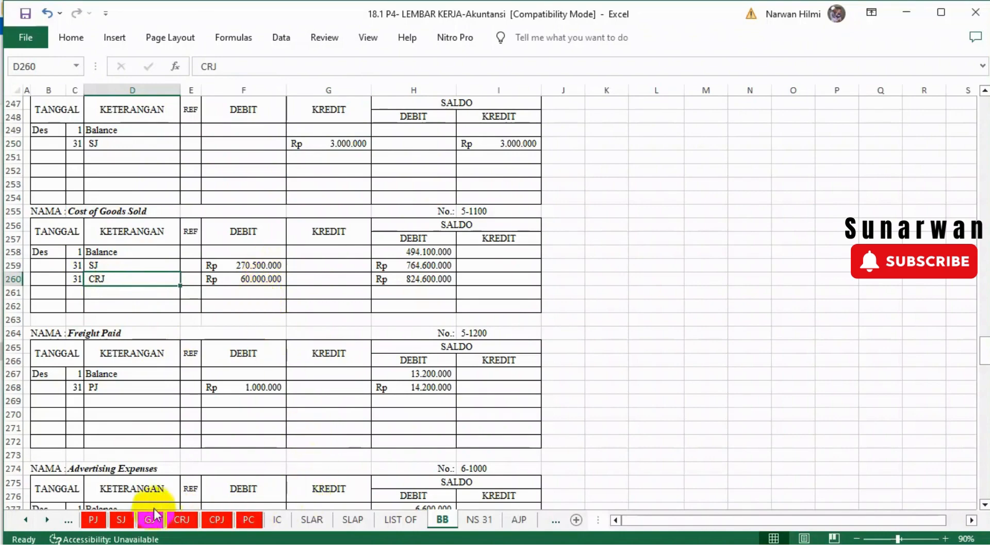
{"action": "left_click", "coordinate": [121, 519]}
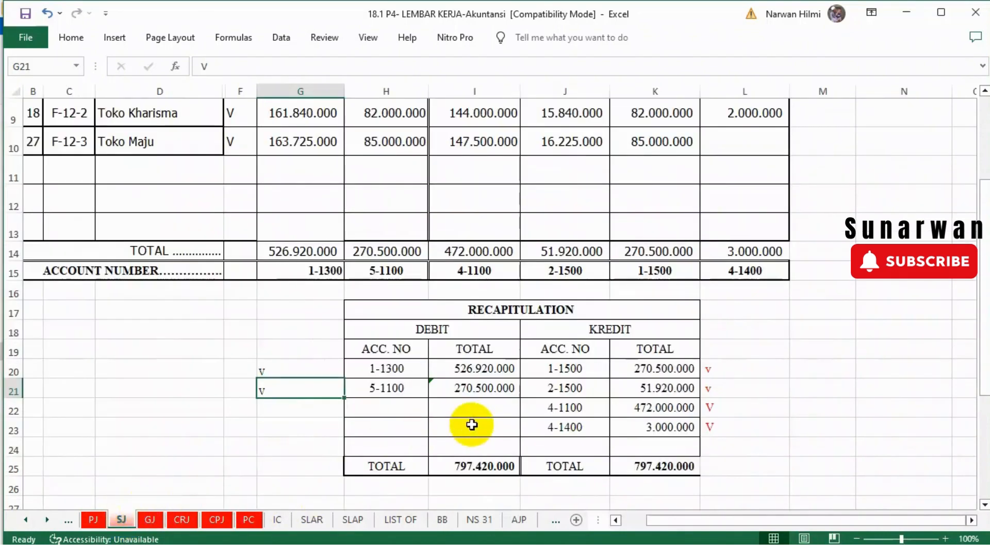
{"action": "scroll", "coordinate": [471, 419], "scroll_direction": "up", "scroll_amount": 1}
{"action": "scroll", "coordinate": [371, 383], "scroll_direction": "down", "scroll_amount": 1}
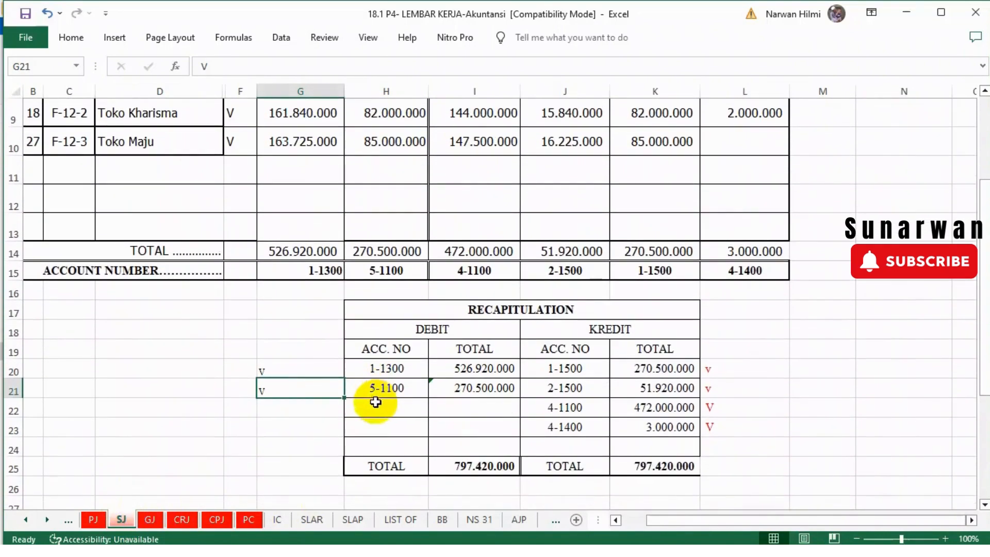
{"action": "left_click", "coordinate": [463, 390]}
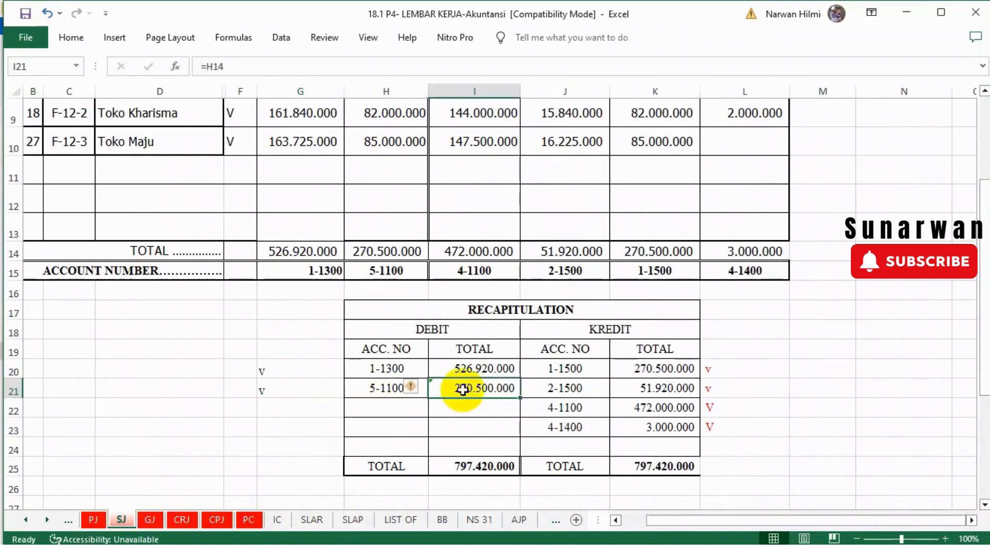
Check the Cost of Goods Sold CRJ debit against the 5-1100 amount in the cash receipts journal and return to BB.
{"action": "left_click", "coordinate": [183, 519]}
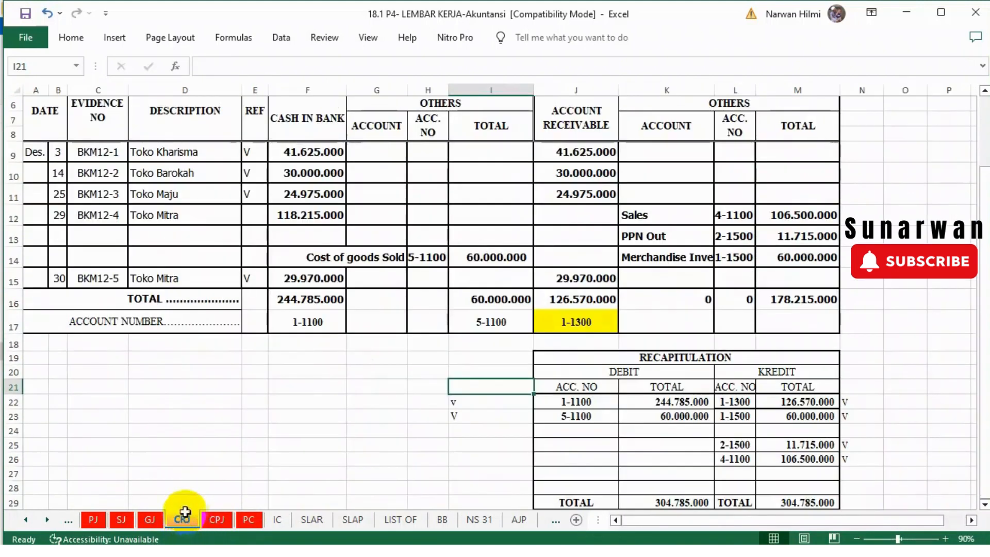
{"action": "scroll", "coordinate": [470, 344], "scroll_direction": "up", "scroll_amount": 2}
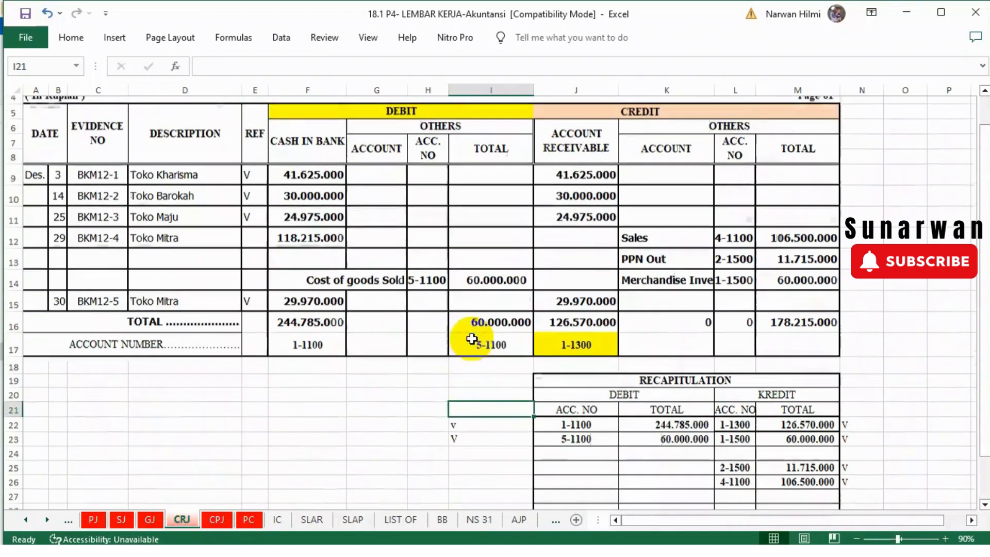
{"action": "scroll", "coordinate": [472, 338], "scroll_direction": "down", "scroll_amount": 1}
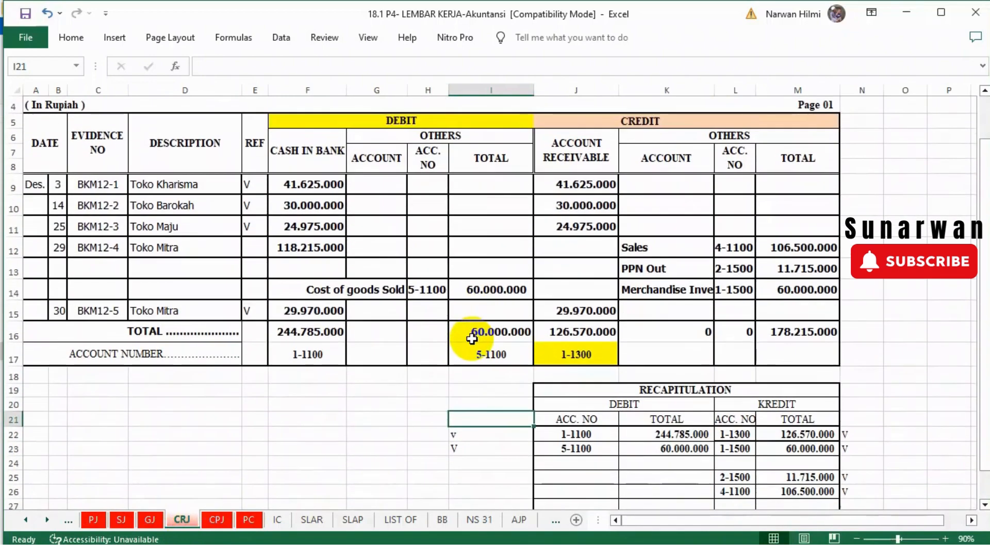
{"action": "left_click", "coordinate": [505, 291]}
{"action": "left_click", "coordinate": [400, 519]}
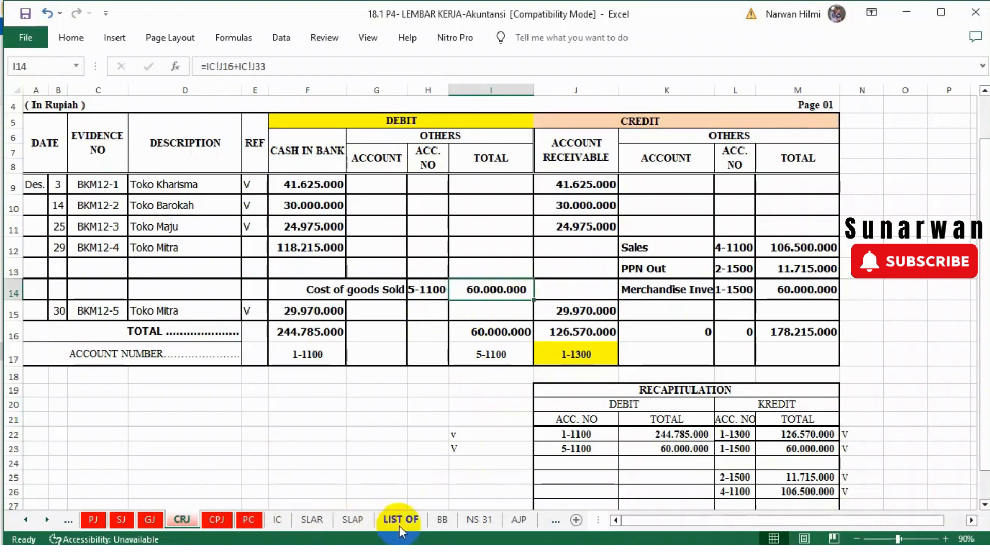
{"action": "left_click", "coordinate": [438, 520]}
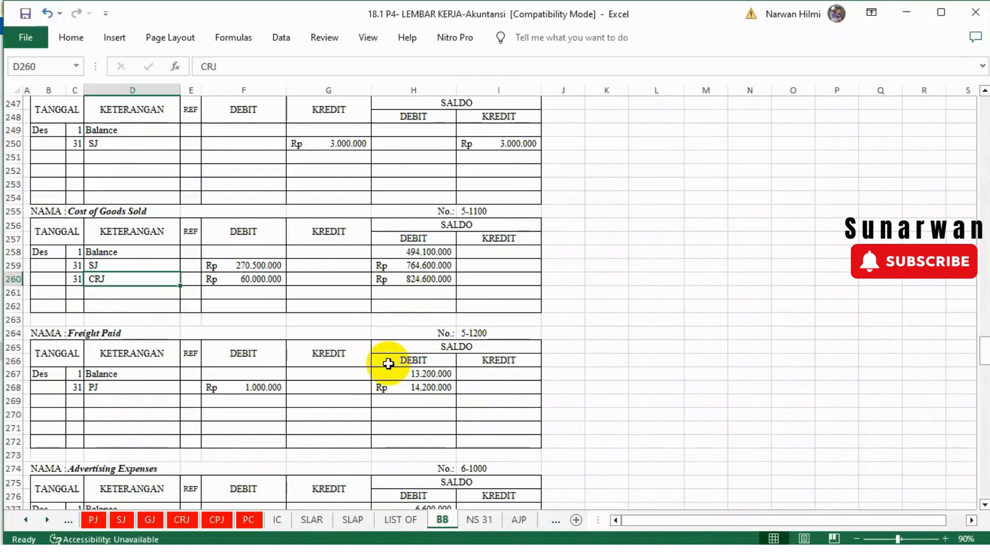
Mark the 5-1200 debit total in the purchase journal recapitulation with a V and check the Freight Paid PJ debit in BB.
{"action": "scroll", "coordinate": [388, 365], "scroll_direction": "down", "scroll_amount": 1}
{"action": "scroll", "coordinate": [388, 365], "scroll_direction": "down", "scroll_amount": 3}
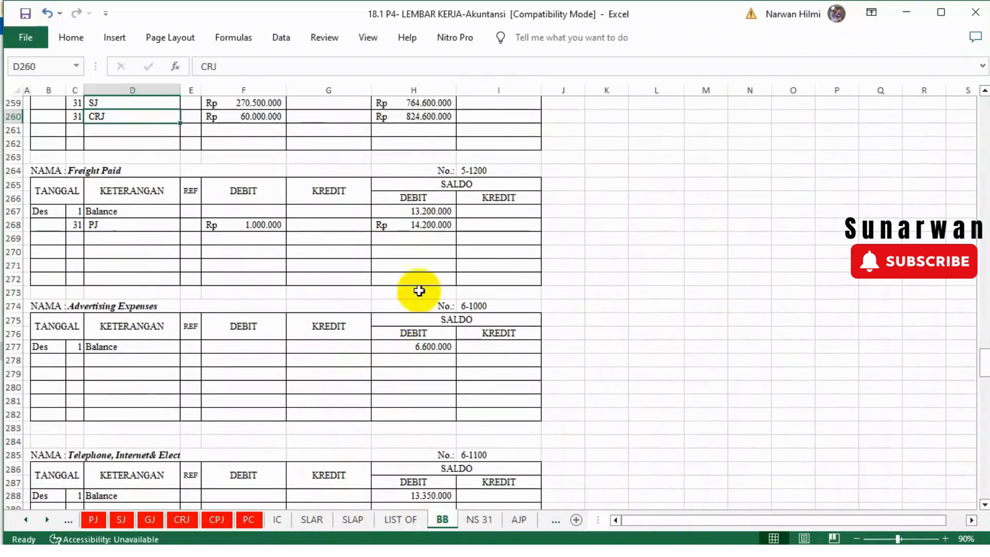
{"action": "left_click", "coordinate": [93, 519]}
{"action": "scroll", "coordinate": [604, 360], "scroll_direction": "up", "scroll_amount": 1}
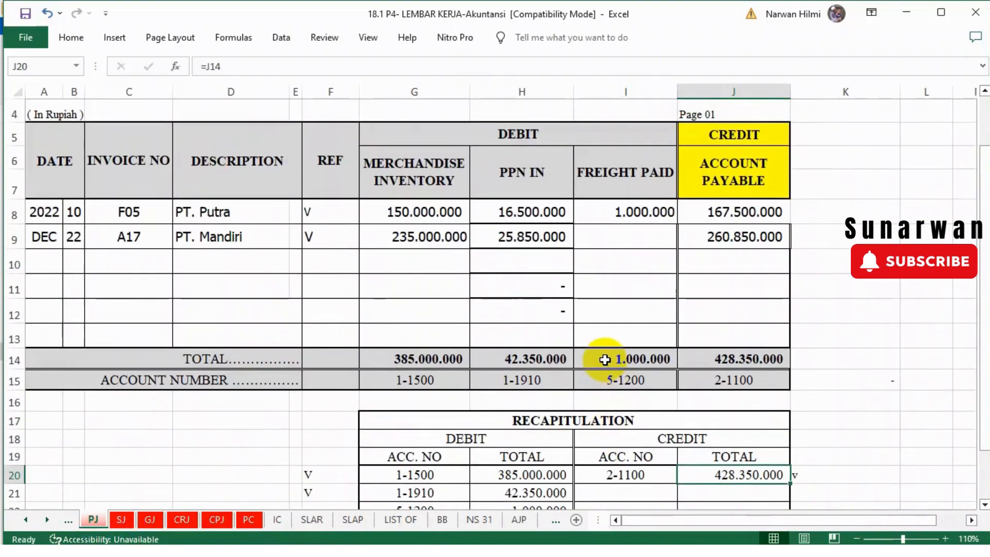
{"action": "scroll", "coordinate": [603, 371], "scroll_direction": "down", "scroll_amount": 1}
{"action": "left_click", "coordinate": [324, 443]}
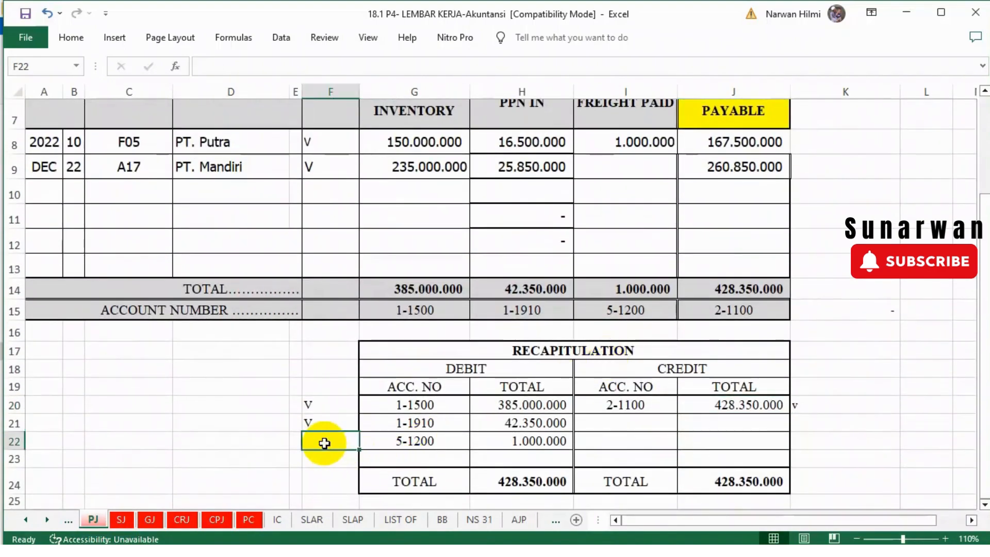
{"action": "type", "text": "V"}
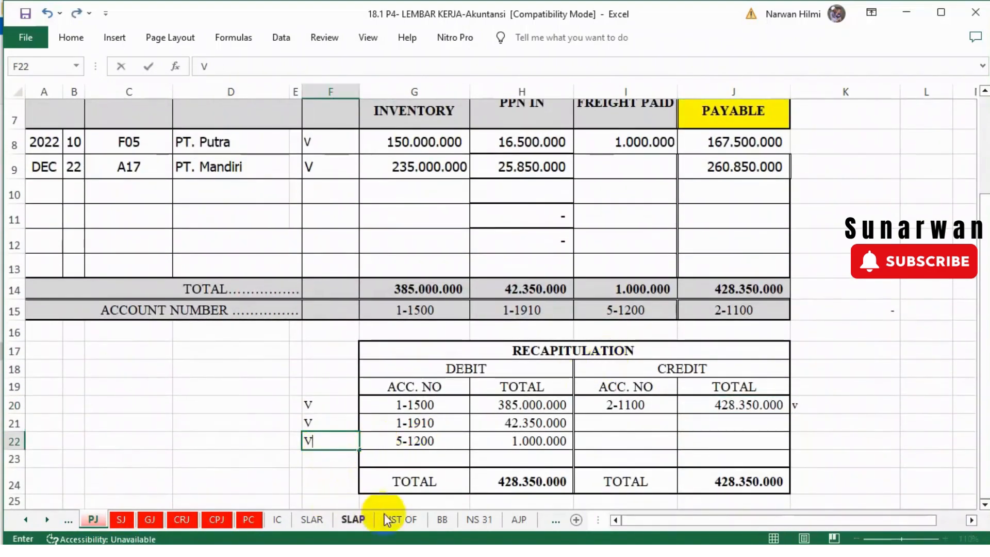
{"action": "left_click", "coordinate": [442, 519]}
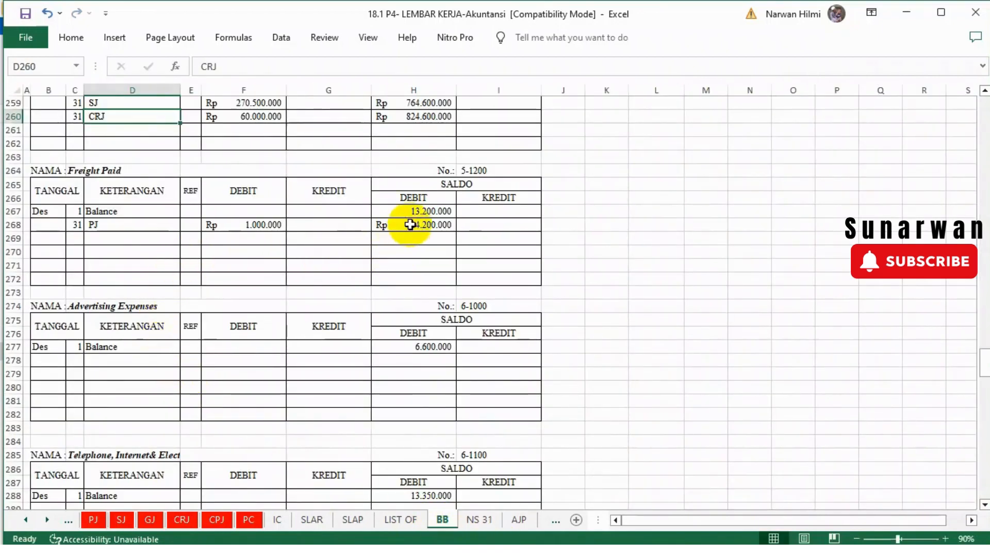
{"action": "left_click", "coordinate": [274, 228]}
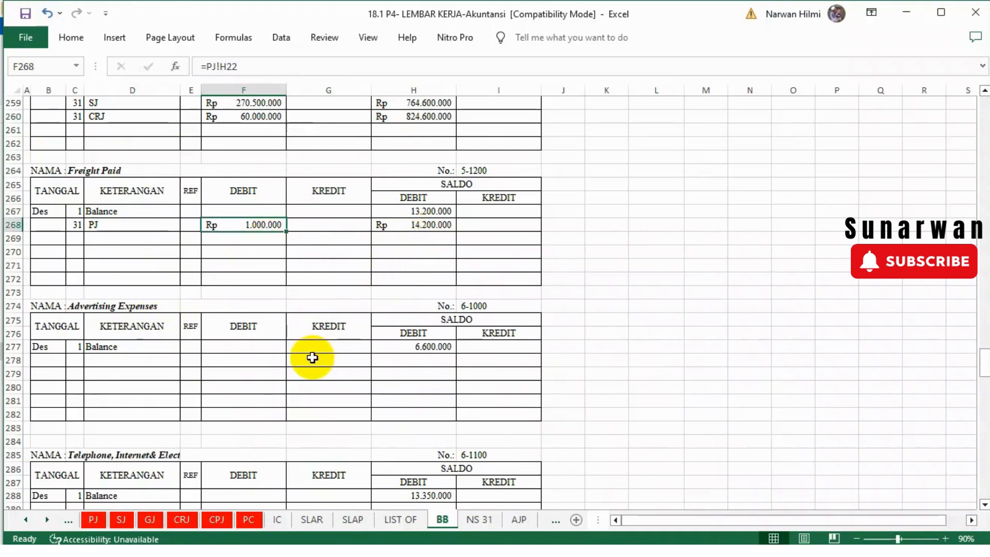
Review the expense ledgers in BB from Advertising Expenses (6-1000) through Rent Expense (6-1600).
{"action": "scroll", "coordinate": [313, 358], "scroll_direction": "down", "scroll_amount": 4}
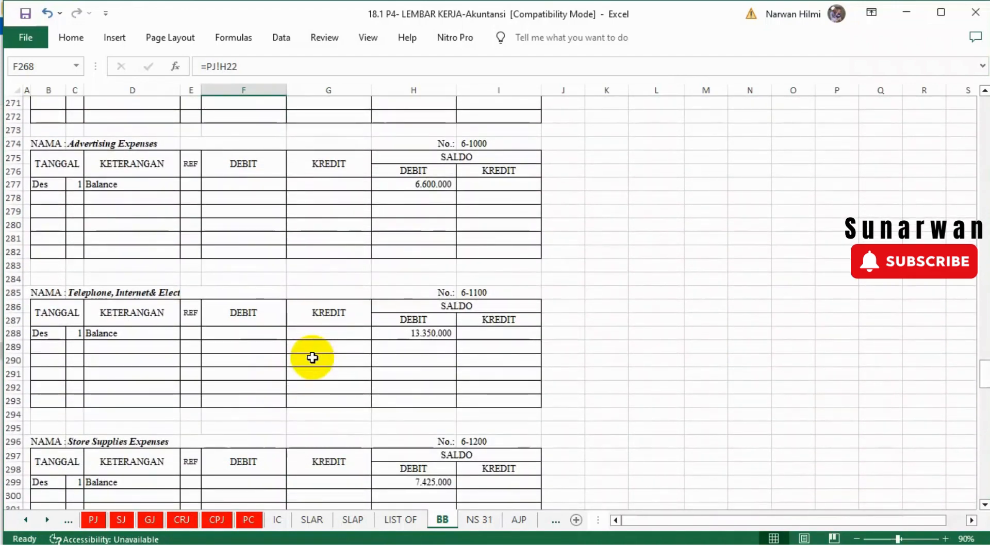
{"action": "scroll", "coordinate": [313, 357], "scroll_direction": "down", "scroll_amount": 3}
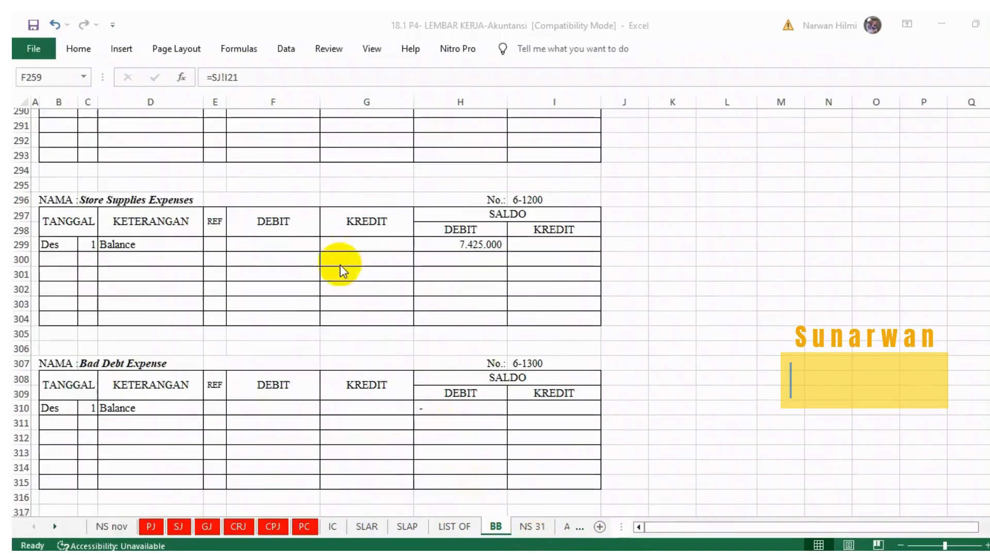
{"action": "scroll", "coordinate": [340, 266], "scroll_direction": "down", "scroll_amount": 6}
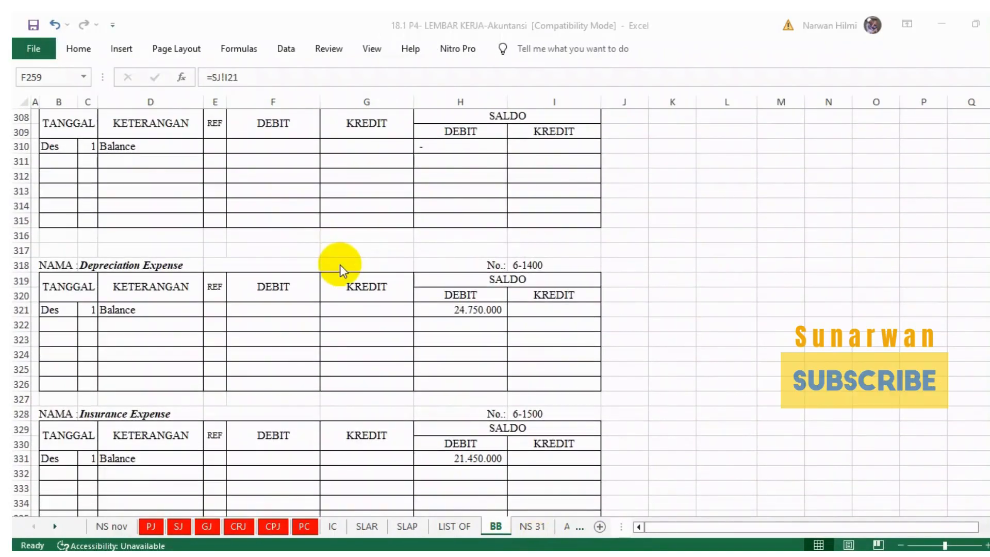
{"action": "scroll", "coordinate": [340, 264], "scroll_direction": "down", "scroll_amount": 5}
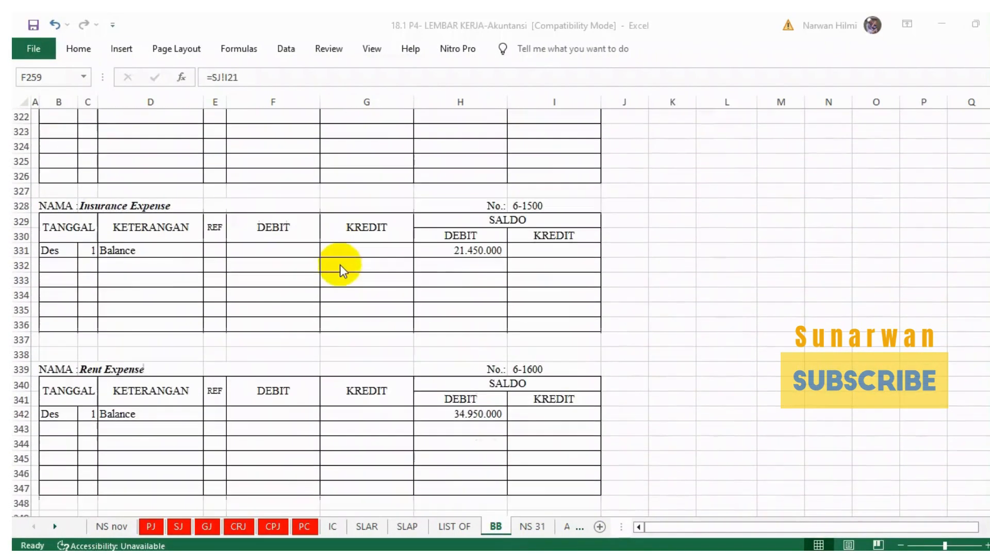
Review the remaining ledgers in BB from Wages & Salaries (6-1700) through Income Tax Expense (9-1300).
{"action": "scroll", "coordinate": [339, 265], "scroll_direction": "down", "scroll_amount": 1}
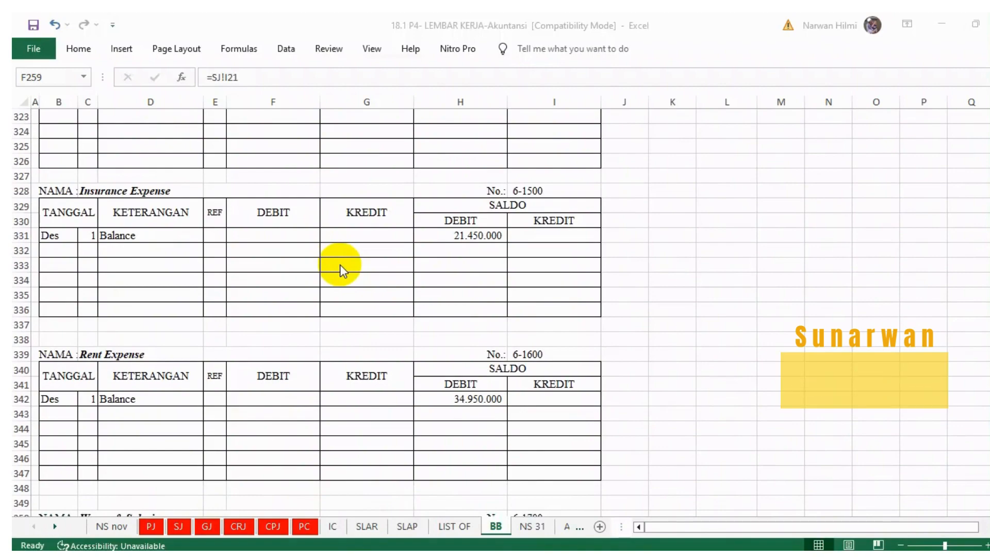
{"action": "scroll", "coordinate": [340, 267], "scroll_direction": "down", "scroll_amount": 6}
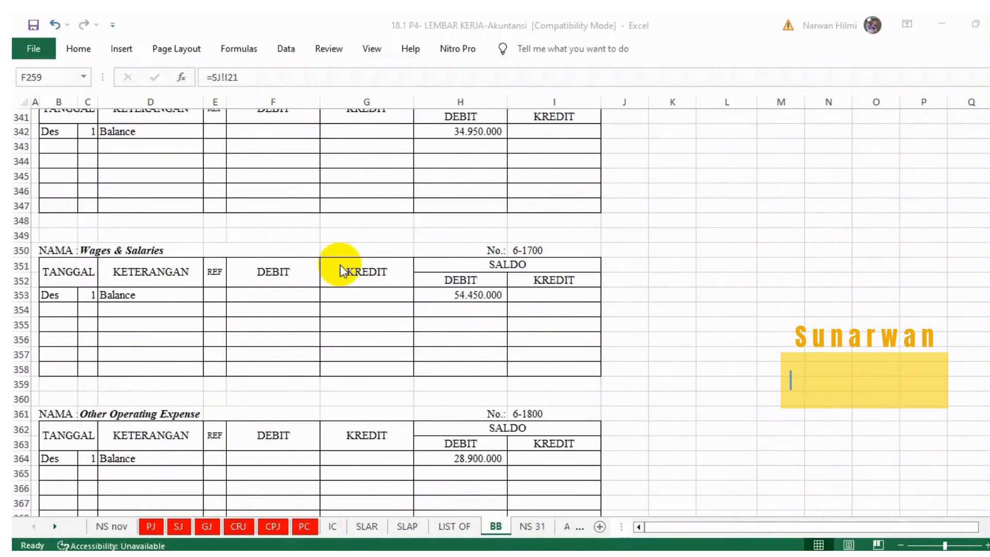
{"action": "scroll", "coordinate": [340, 268], "scroll_direction": "down", "scroll_amount": 6}
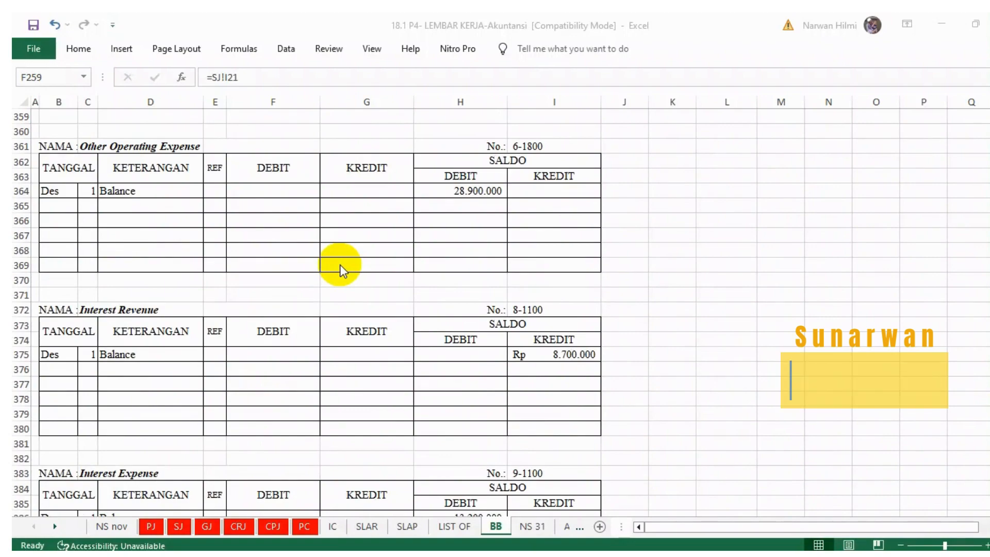
{"action": "scroll", "coordinate": [339, 264], "scroll_direction": "down", "scroll_amount": 6}
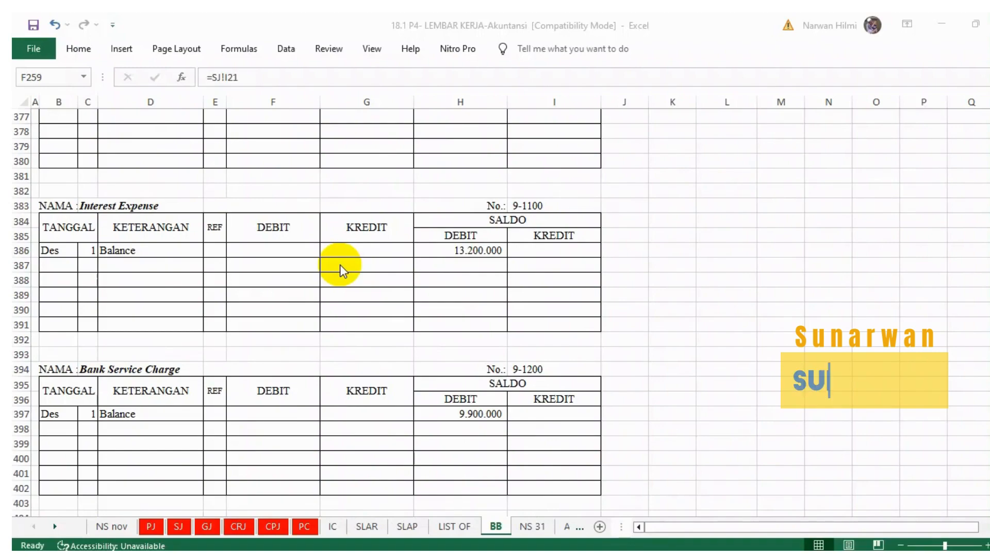
{"action": "scroll", "coordinate": [339, 264], "scroll_direction": "down", "scroll_amount": 2}
{"action": "scroll", "coordinate": [339, 265], "scroll_direction": "down", "scroll_amount": 2}
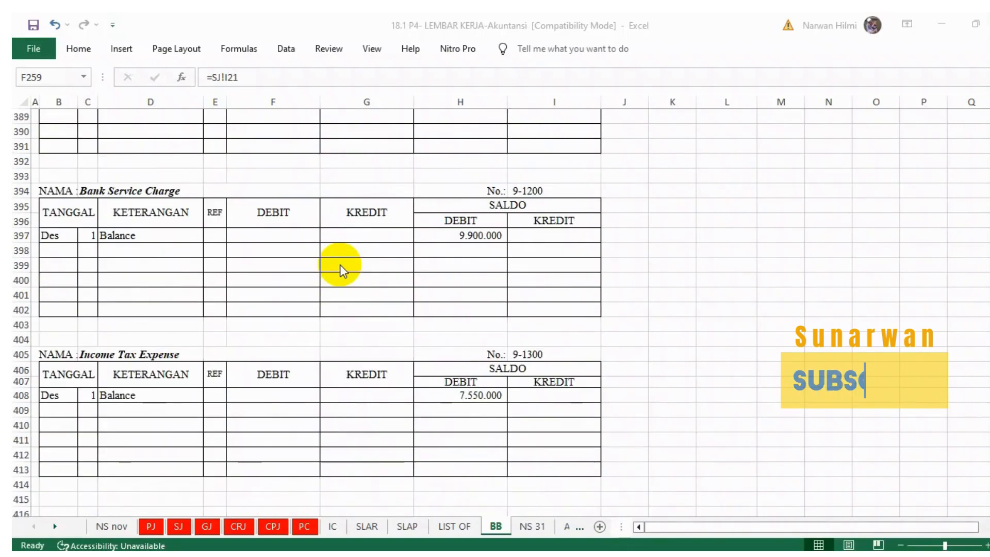
{"action": "scroll", "coordinate": [340, 264], "scroll_direction": "down", "scroll_amount": 1}
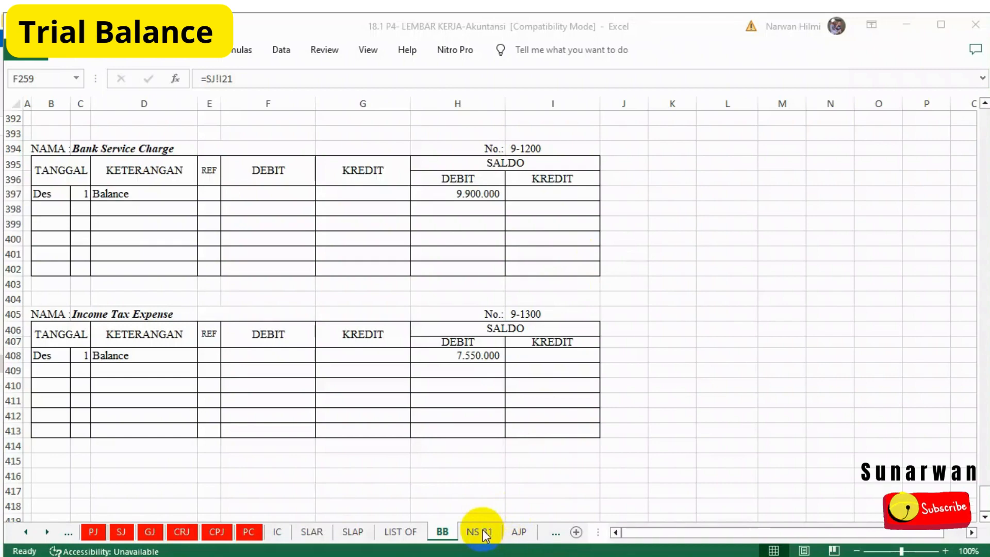
In the NS 31 trial balance, link the Cash in Bank debit in D5 to its ending balance with =BB!H11.
{"action": "left_click", "coordinate": [482, 532]}
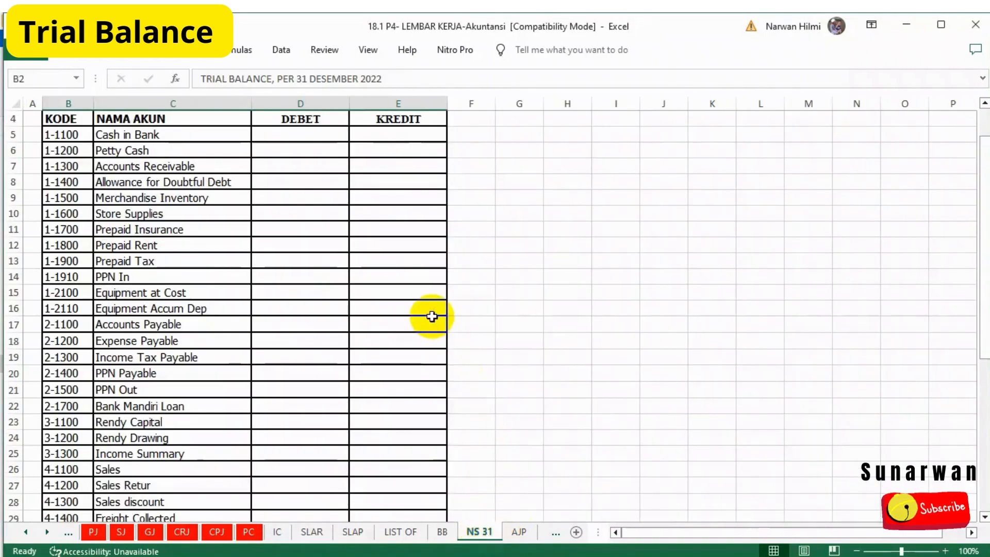
{"action": "scroll", "coordinate": [432, 316], "scroll_direction": "up", "scroll_amount": 1}
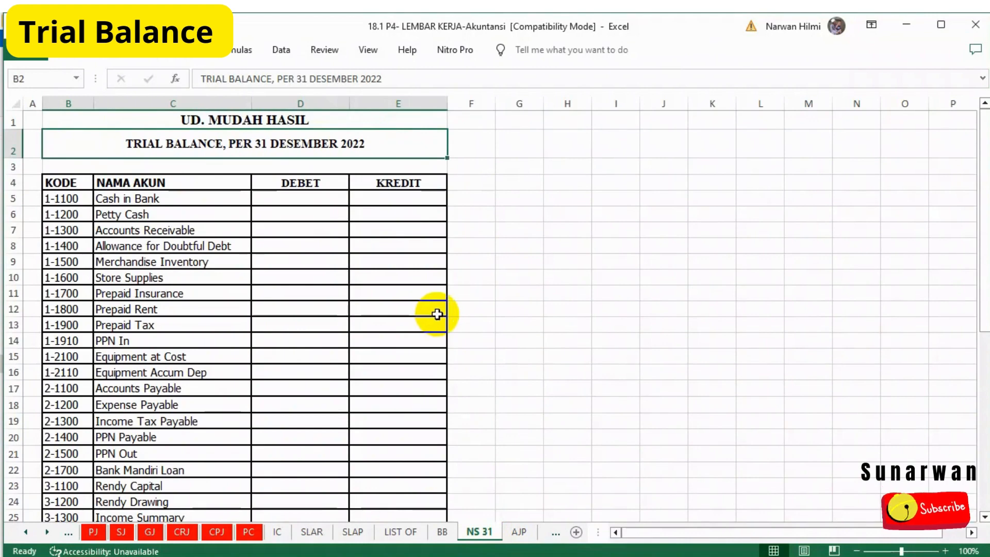
{"action": "left_click", "coordinate": [291, 201]}
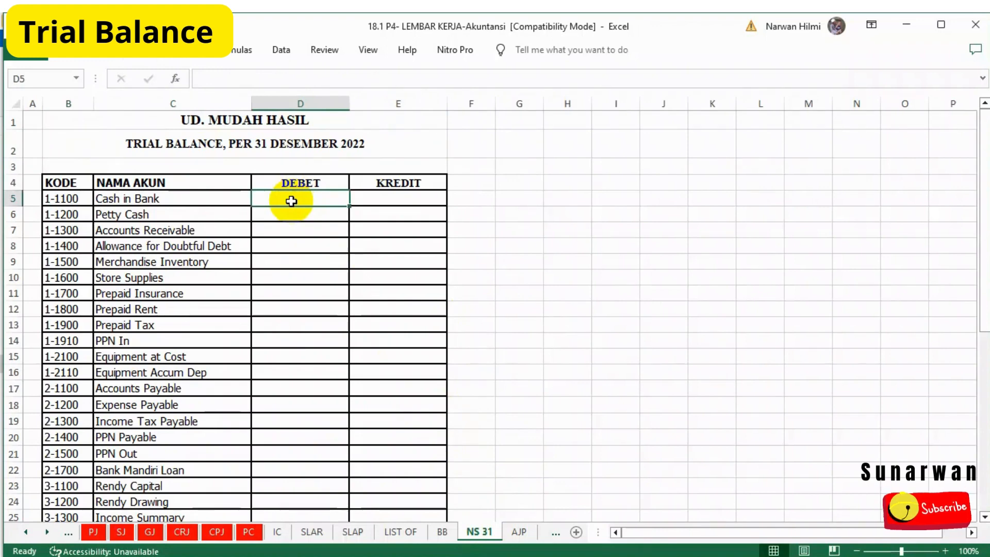
{"action": "type", "text": "="}
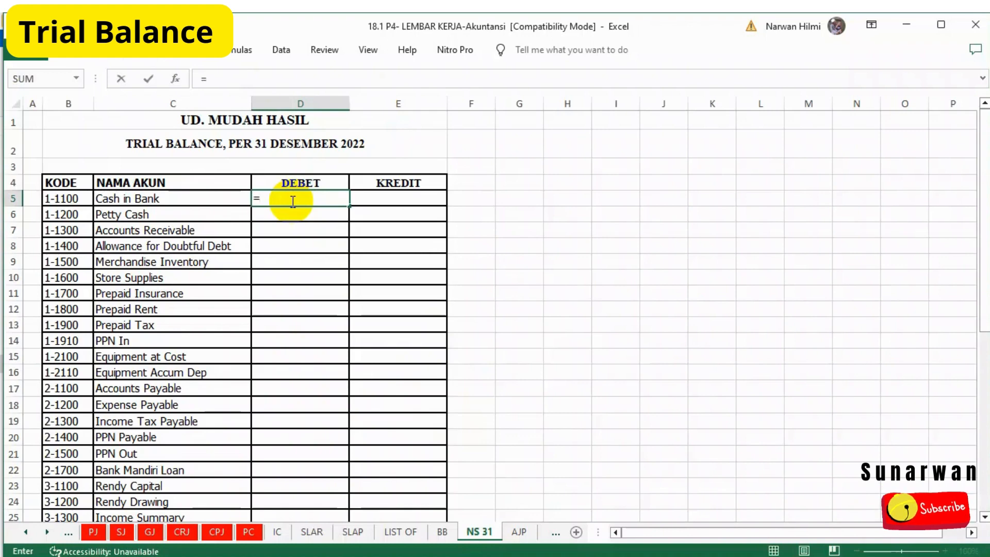
{"action": "left_click", "coordinate": [442, 531]}
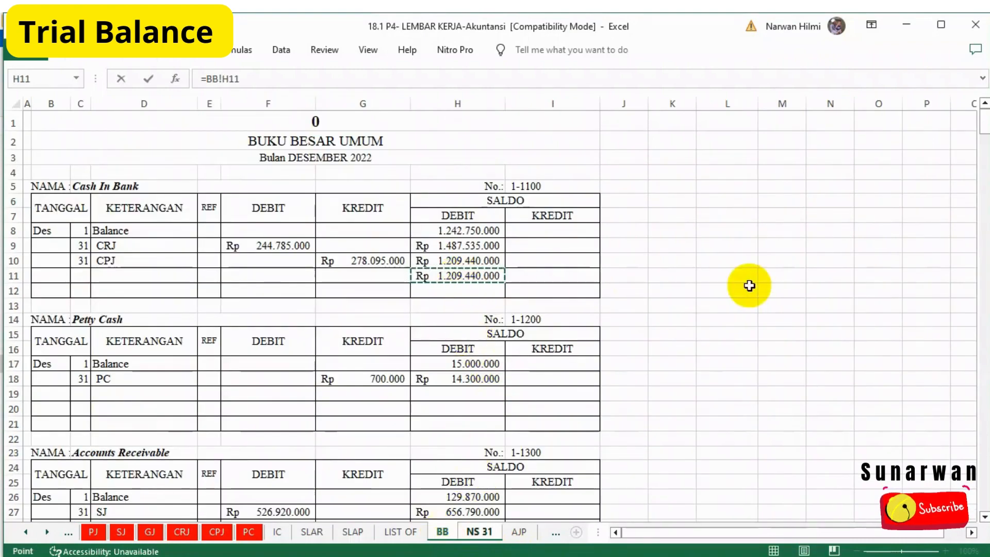
{"action": "key", "text": "Return"}
Link the Petty Cash debit in D6 of the trial balance to its ending ledger balance with =BB!H18.
{"action": "type", "text": "="}
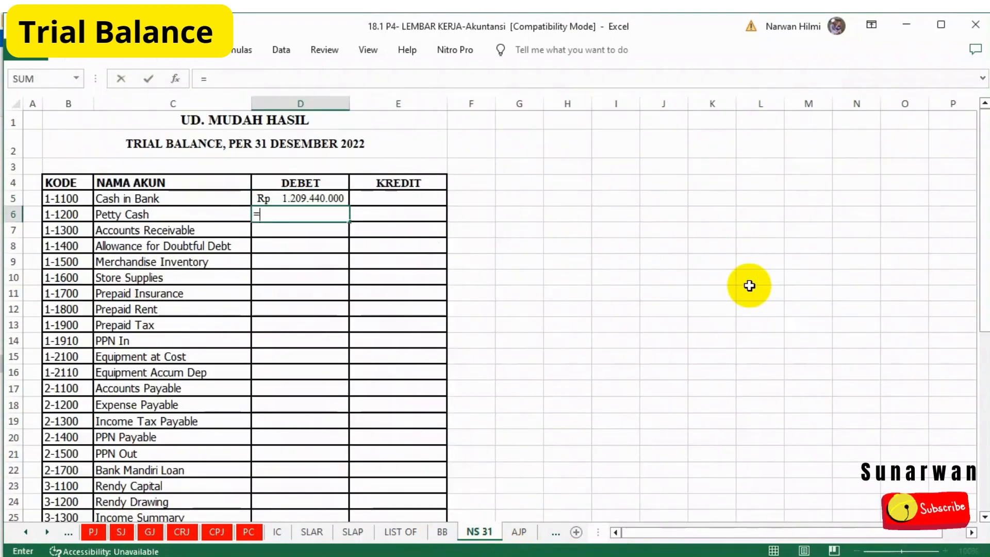
{"action": "left_click", "coordinate": [442, 531]}
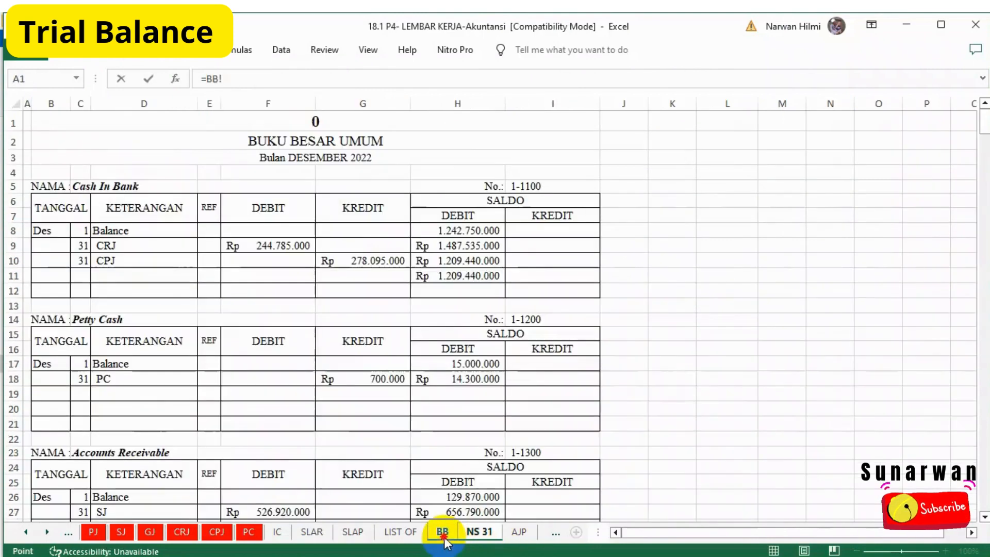
{"action": "left_click", "coordinate": [470, 381]}
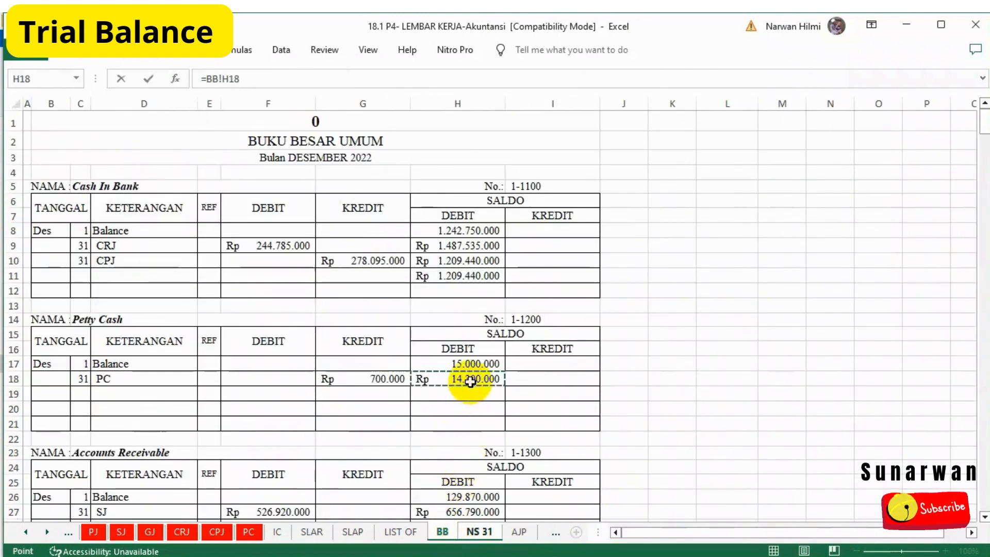
{"action": "key", "text": "Return"}
Link the Accounts Receivable debit in D7 of the trial balance to its ending ledger balance with =BB!H28.
{"action": "type", "text": "="}
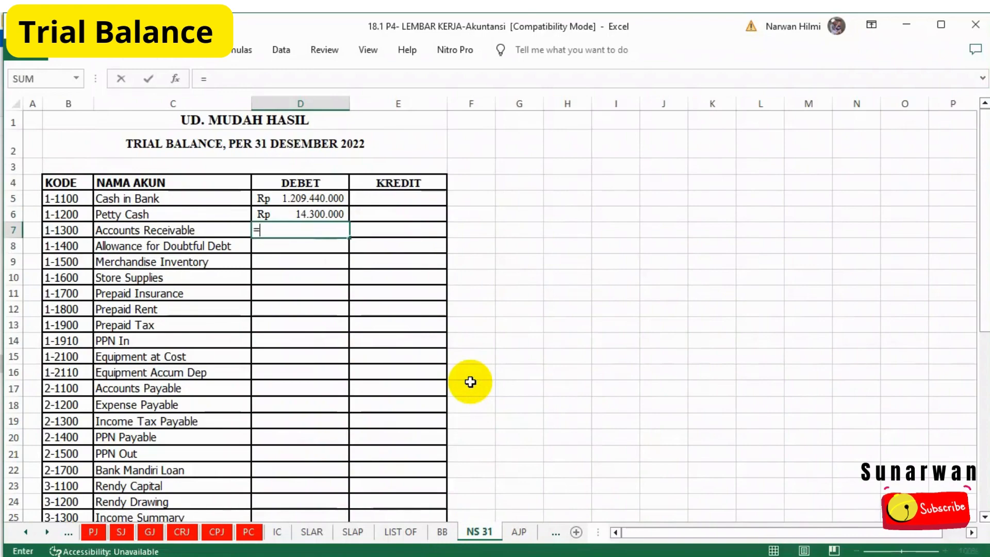
{"action": "left_click", "coordinate": [443, 532]}
{"action": "scroll", "coordinate": [453, 489], "scroll_direction": "down", "scroll_amount": 2}
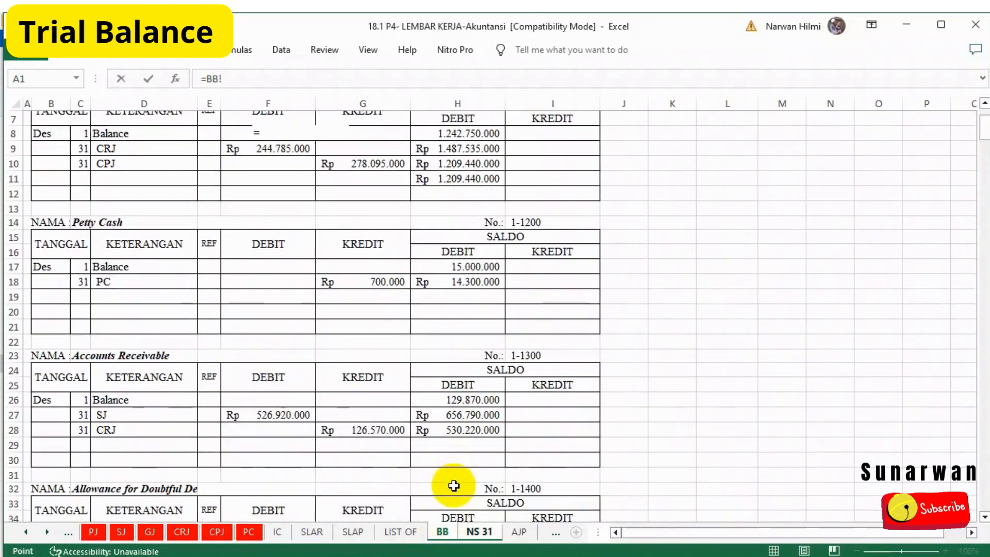
{"action": "left_click", "coordinate": [470, 430]}
{"action": "key", "text": "Return"}
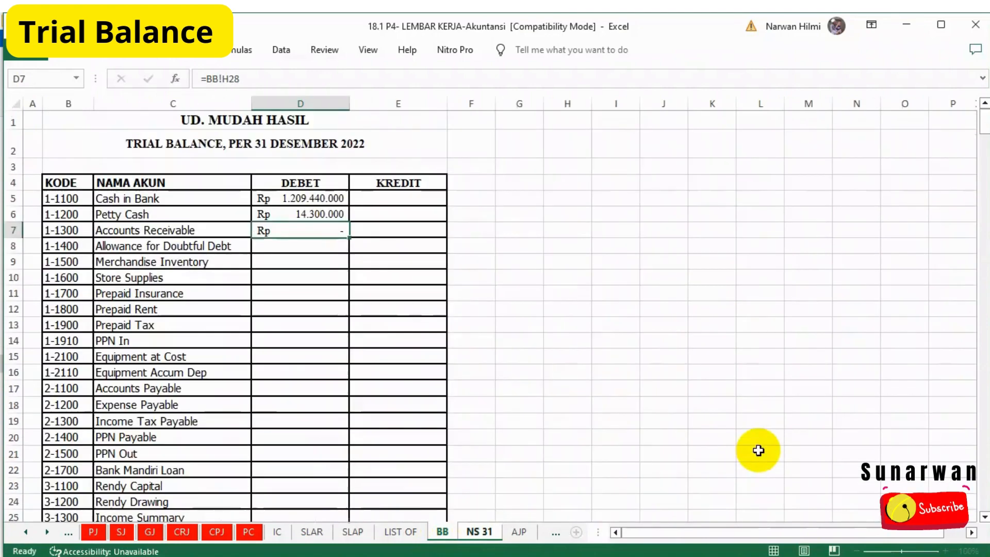
Link the Allowance for Doubtful Debt credit in E8 of the trial balance to its credit balance in BB cell I35.
{"action": "type", "text": "="}
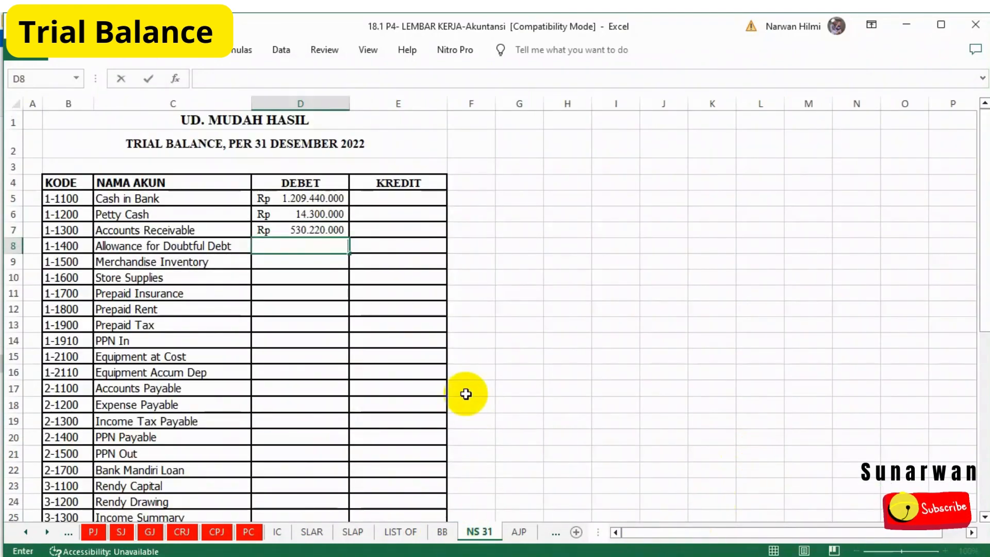
{"action": "left_click", "coordinate": [413, 243]}
{"action": "type", "text": "="}
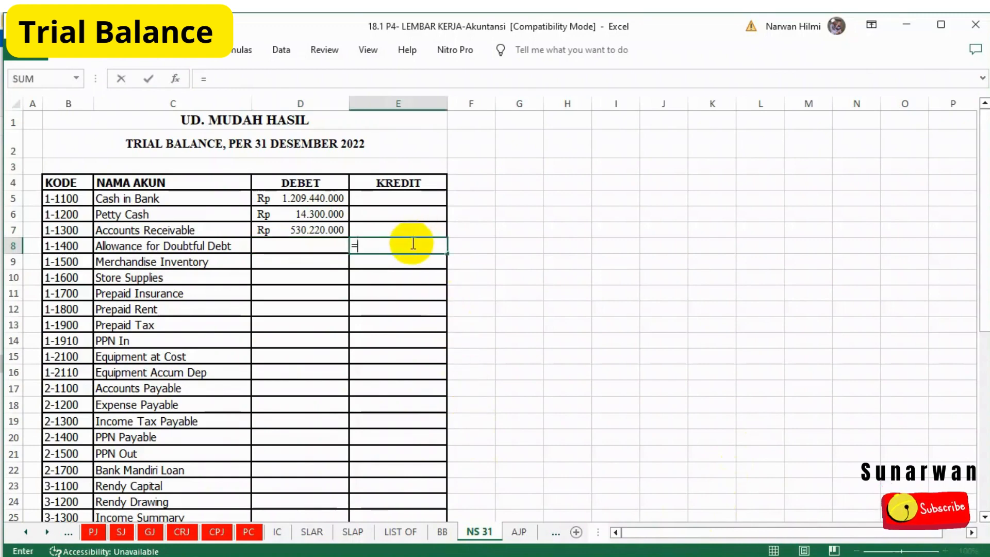
{"action": "left_click", "coordinate": [442, 531]}
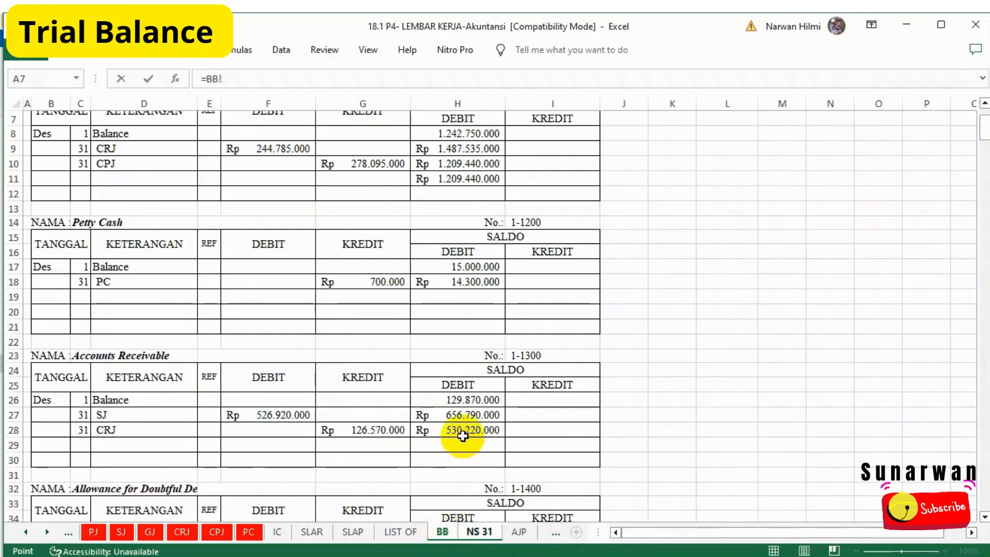
{"action": "scroll", "coordinate": [463, 435], "scroll_direction": "down", "scroll_amount": 3}
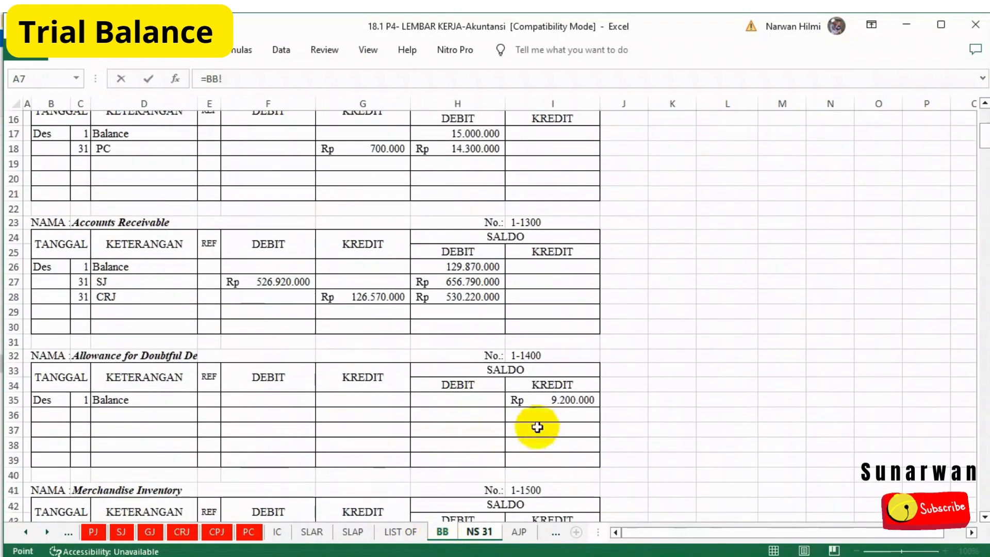
{"action": "left_click", "coordinate": [569, 405]}
{"action": "key", "text": "Return"}
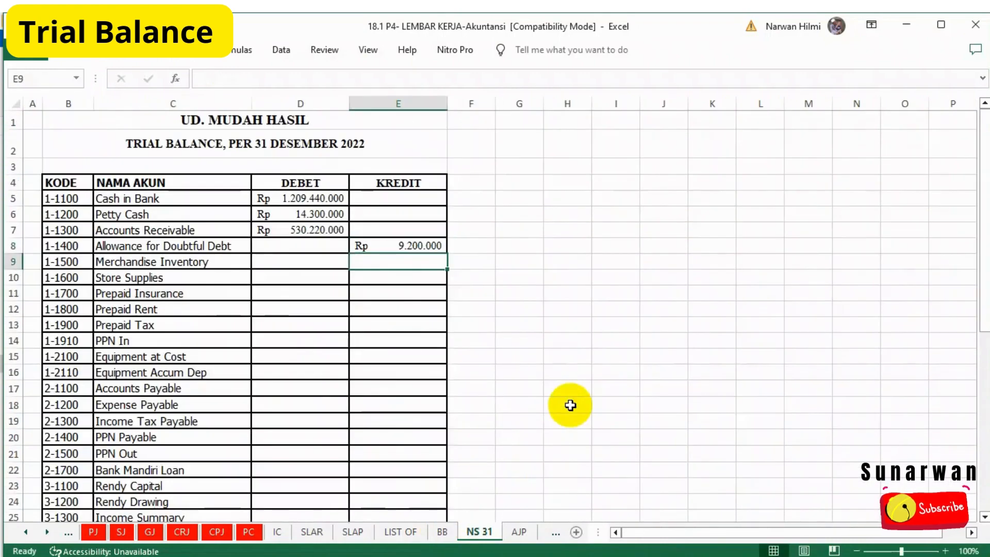
Link the Merchandise Inventory debit in D9 of the trial balance to its ending ledger balance with =BB!H48.
{"action": "left_click", "coordinate": [307, 265]}
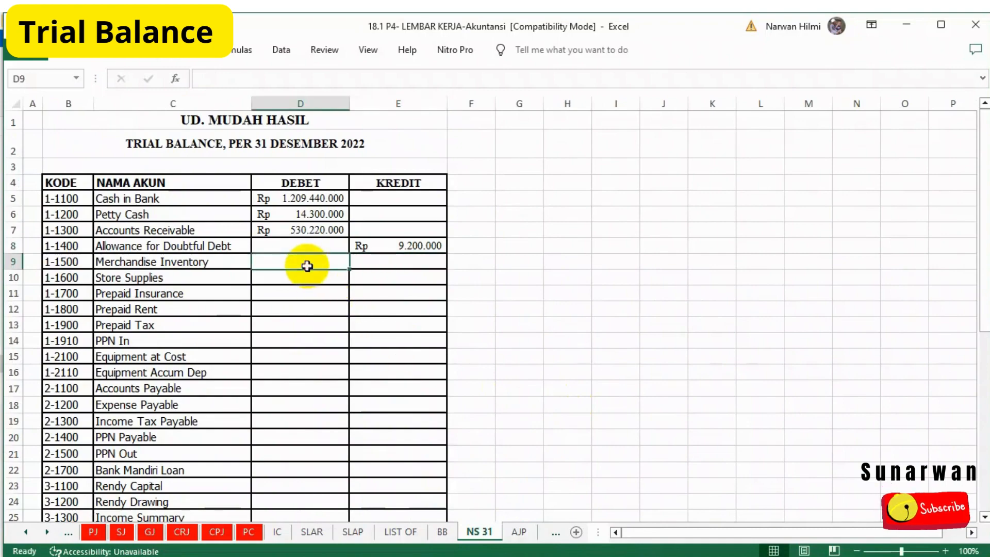
{"action": "type", "text": "="}
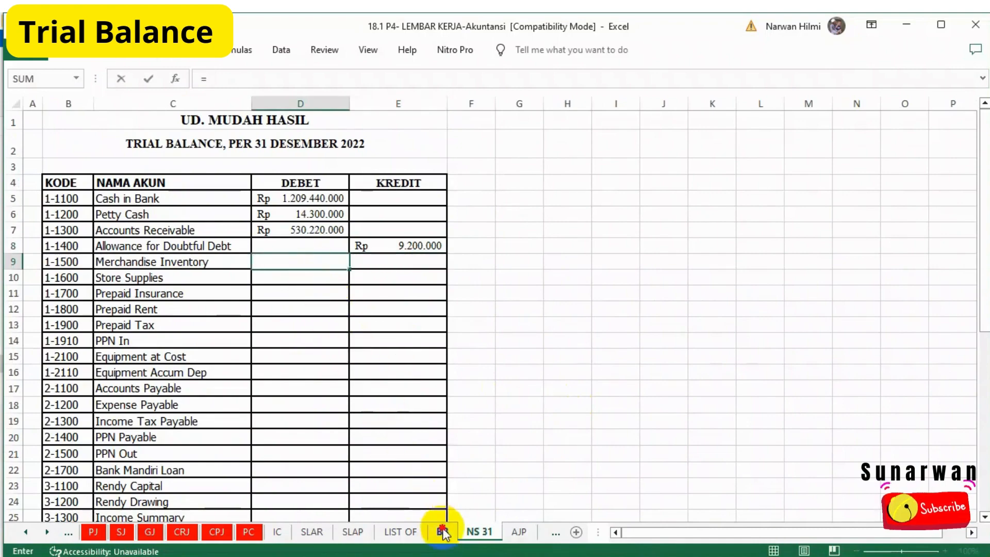
{"action": "left_click", "coordinate": [442, 531]}
{"action": "scroll", "coordinate": [443, 490], "scroll_direction": "down", "scroll_amount": 4}
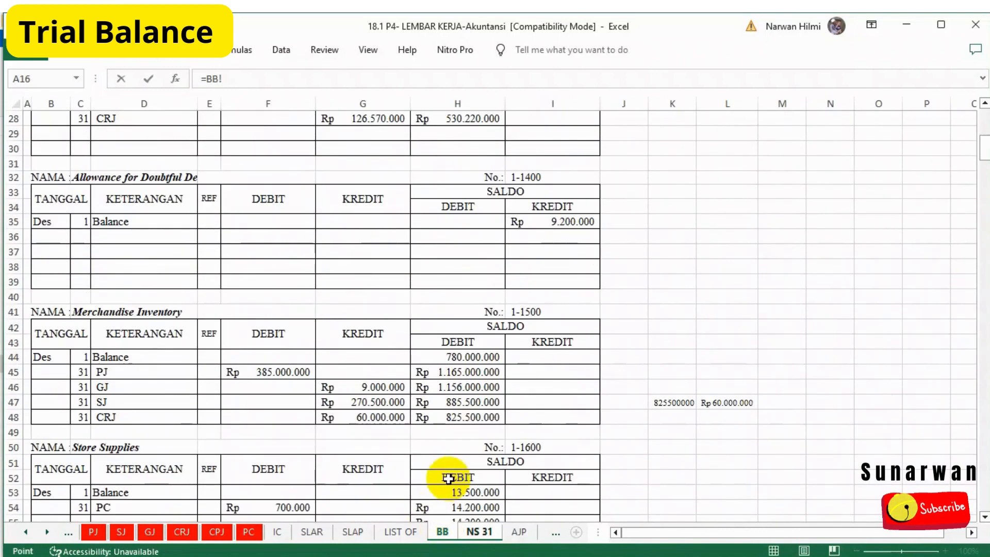
{"action": "left_click", "coordinate": [454, 416]}
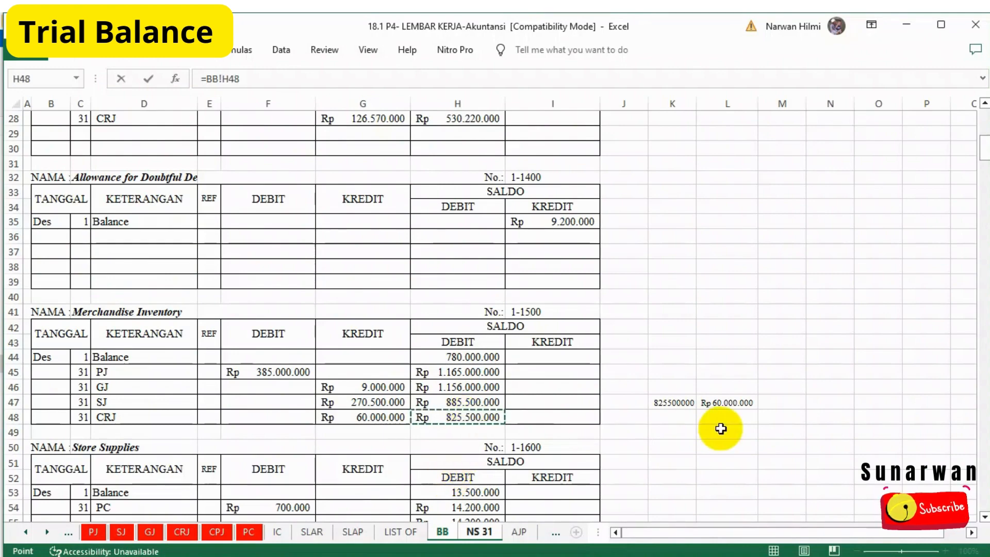
{"action": "key", "text": "Return"}
Link the Store Supplies debit in D10 of the trial balance to the ending balance of ledger 1-1600 in BB.
{"action": "type", "text": "="}
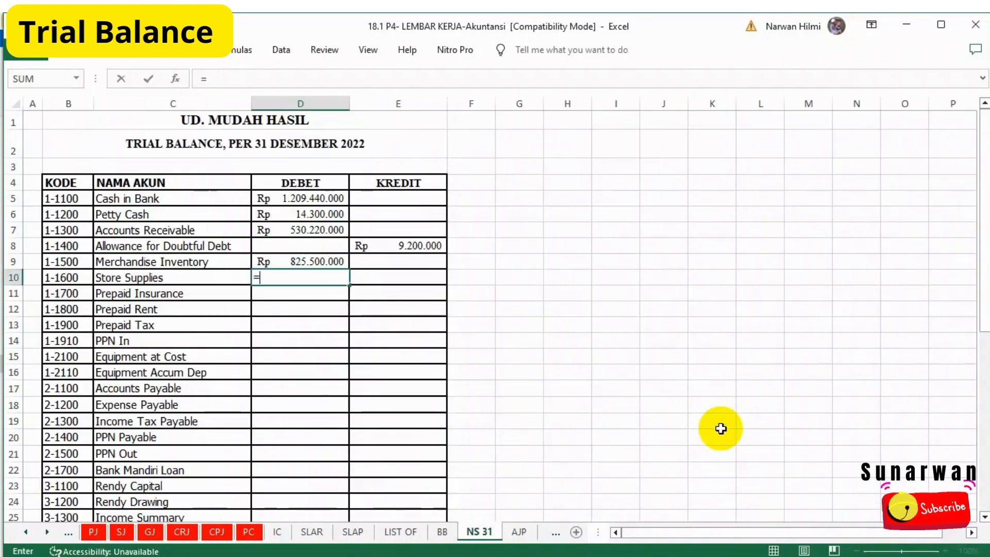
{"action": "left_click", "coordinate": [443, 531]}
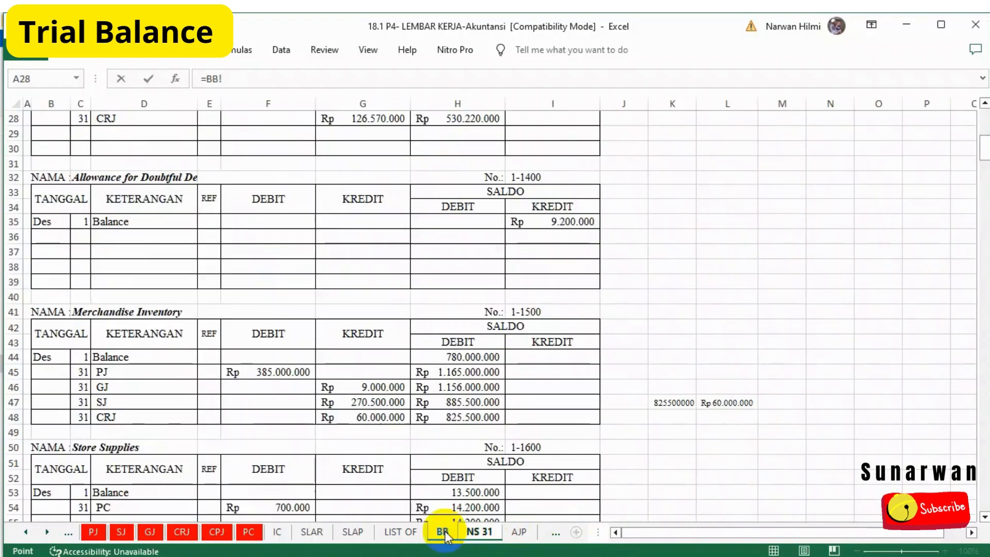
{"action": "scroll", "coordinate": [465, 372], "scroll_direction": "down", "scroll_amount": 7}
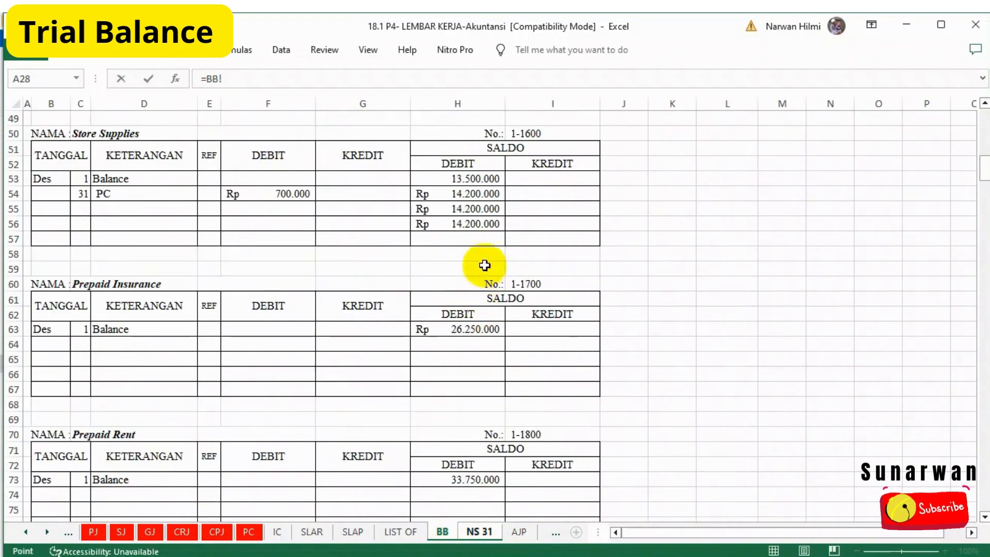
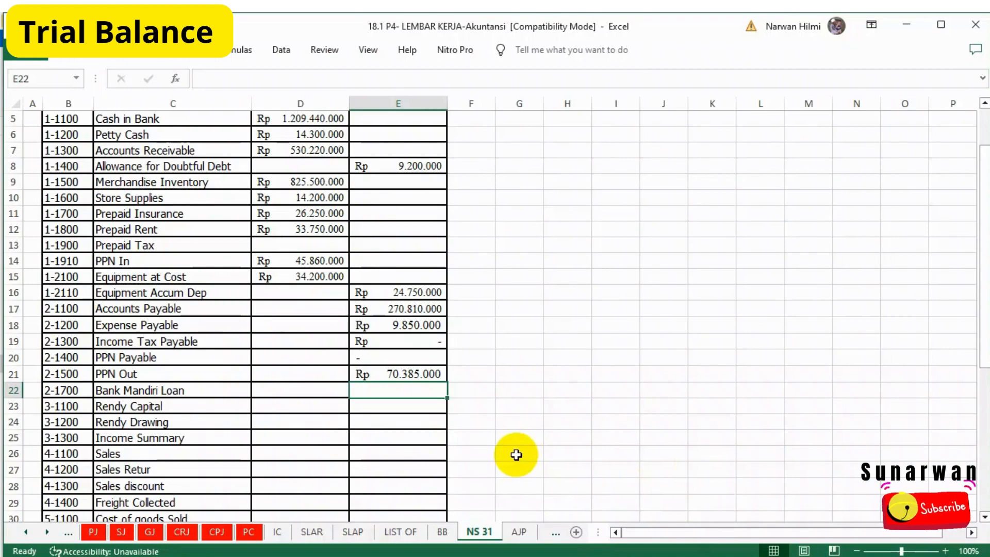
Link the Bank Mandiri Loan credit in E22 of the trial balance to its ledger balance with =BB!I177.
{"action": "left_click", "coordinate": [439, 535]}
{"action": "scroll", "coordinate": [505, 338], "scroll_direction": "down", "scroll_amount": 3}
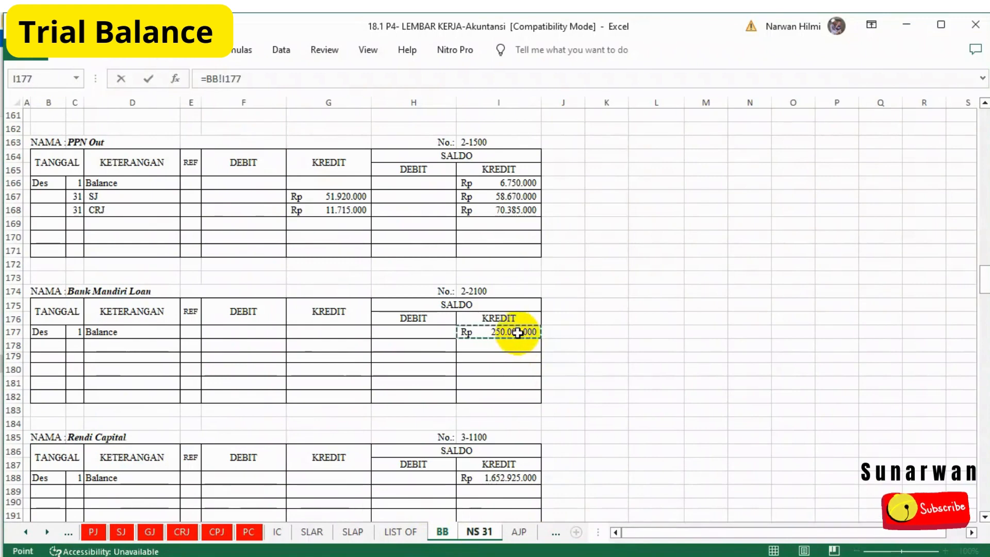
{"action": "key", "text": "Return"}
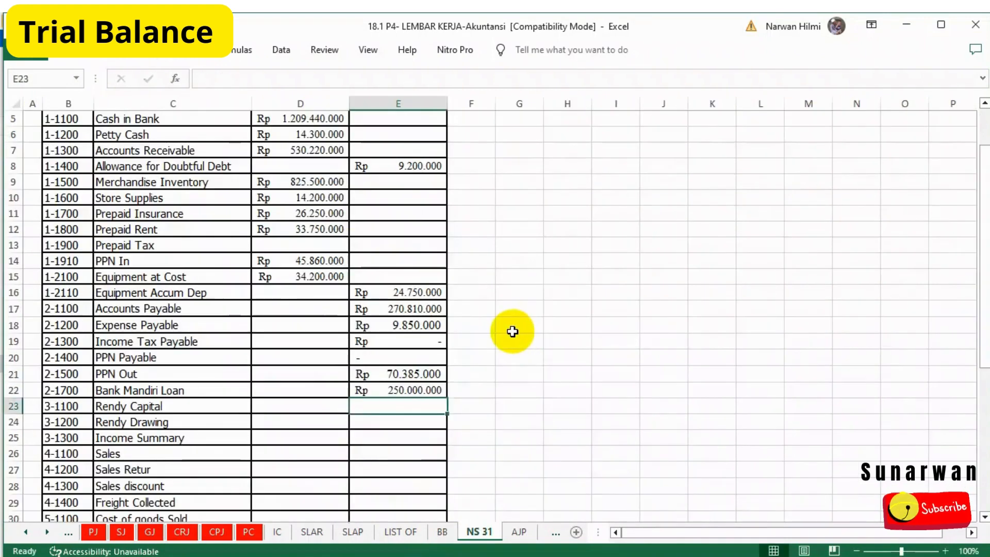
Link the owner's capital credit (3-1100) in E23 of the trial balance to its ledger balance with =BB!I188.
{"action": "type", "text": "="}
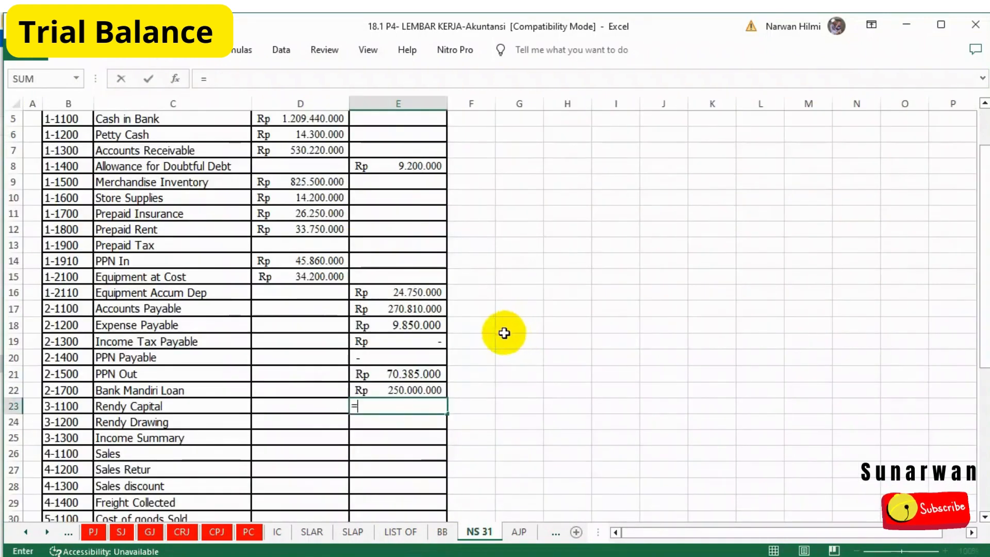
{"action": "left_click", "coordinate": [443, 531]}
{"action": "scroll", "coordinate": [499, 430], "scroll_direction": "down", "scroll_amount": 5}
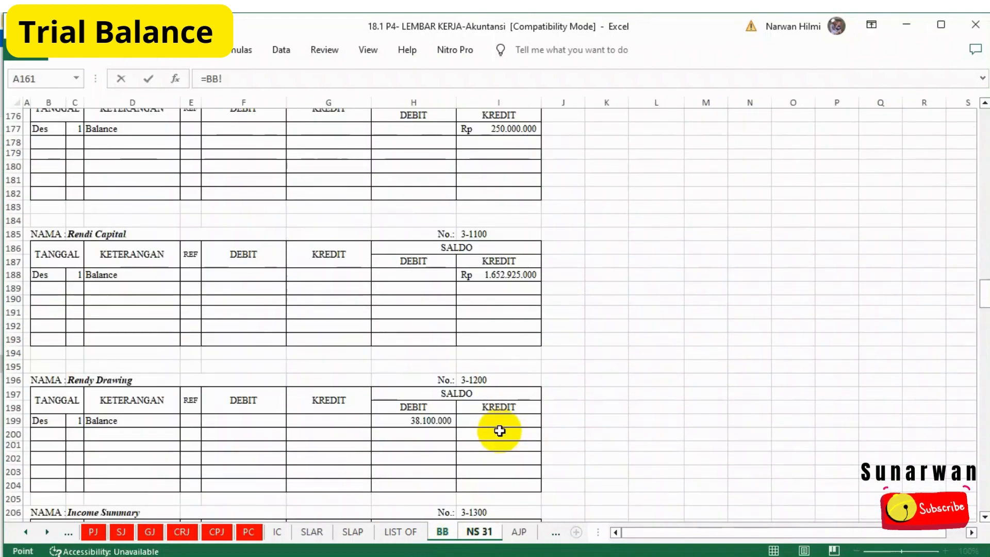
{"action": "left_click", "coordinate": [487, 274]}
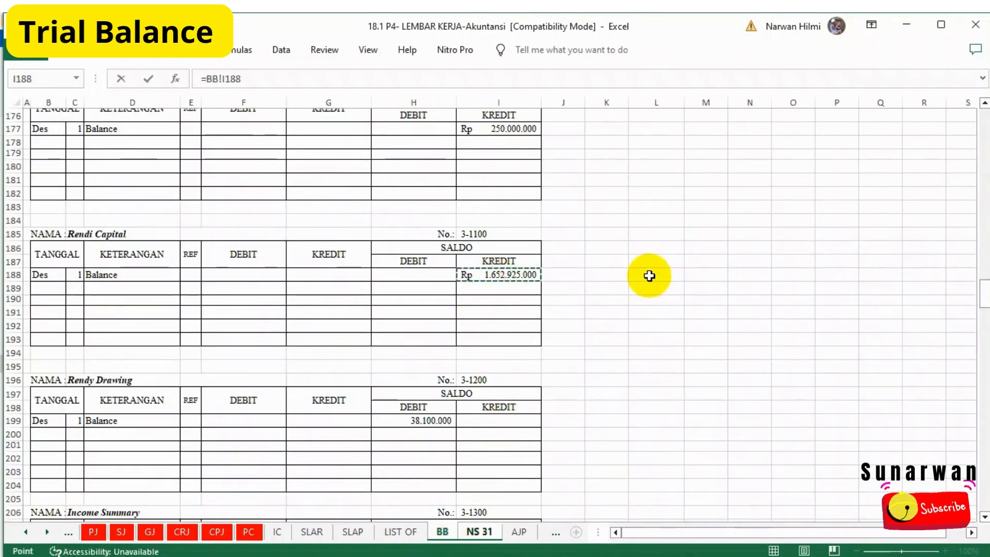
{"action": "key", "text": "Return"}
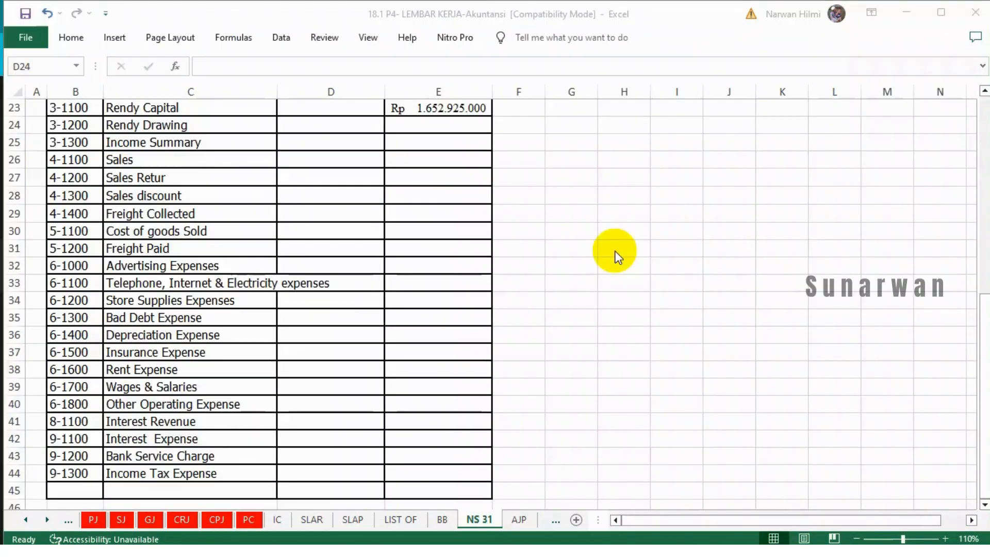
Link the owner's drawing debit (3-1200) in D24 of the trial balance to its ledger balance with =BB!H199.
{"action": "left_click", "coordinate": [316, 122]}
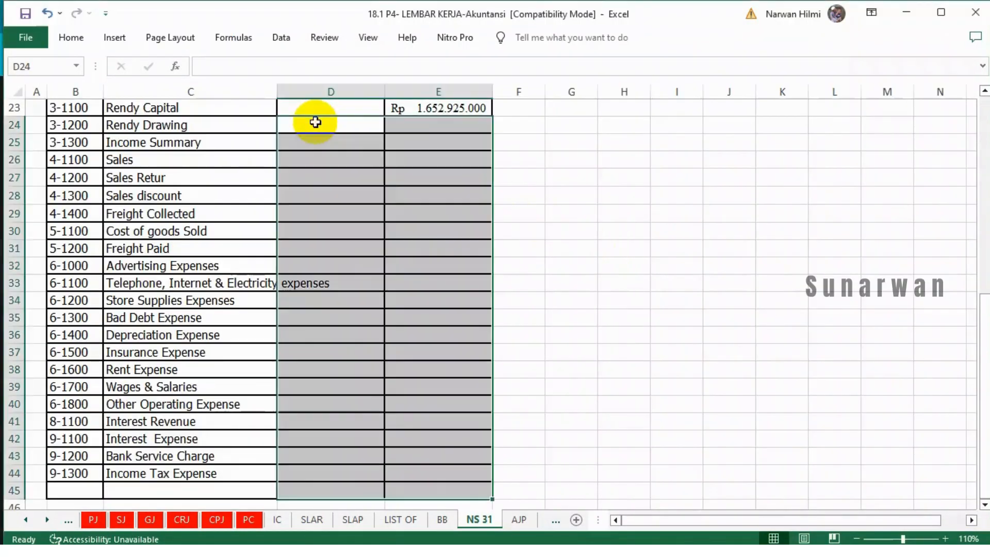
{"action": "type", "text": "="}
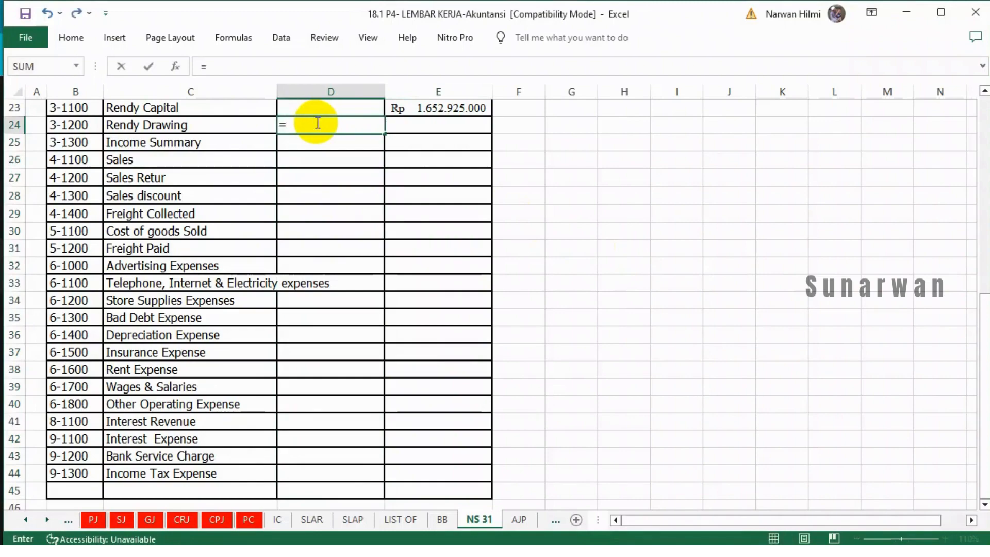
{"action": "left_click", "coordinate": [446, 518]}
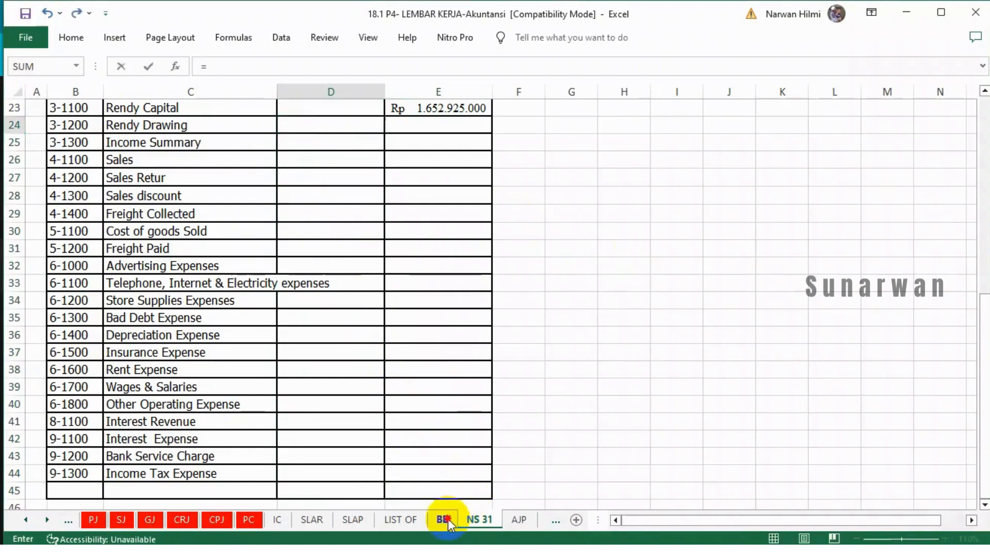
{"action": "scroll", "coordinate": [331, 302], "scroll_direction": "up", "scroll_amount": 12}
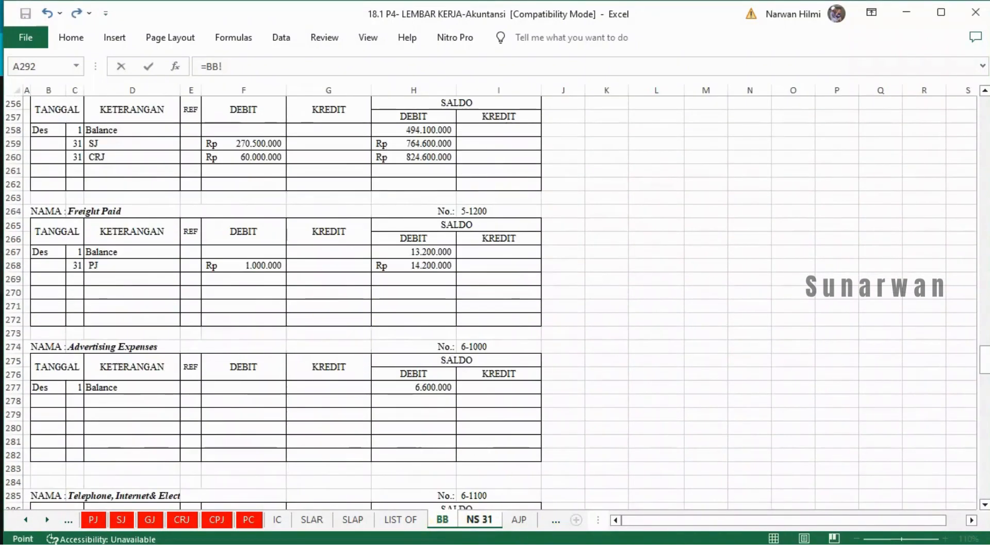
{"action": "scroll", "coordinate": [419, 186], "scroll_direction": "up", "scroll_amount": 20}
{"action": "left_click", "coordinate": [419, 185]}
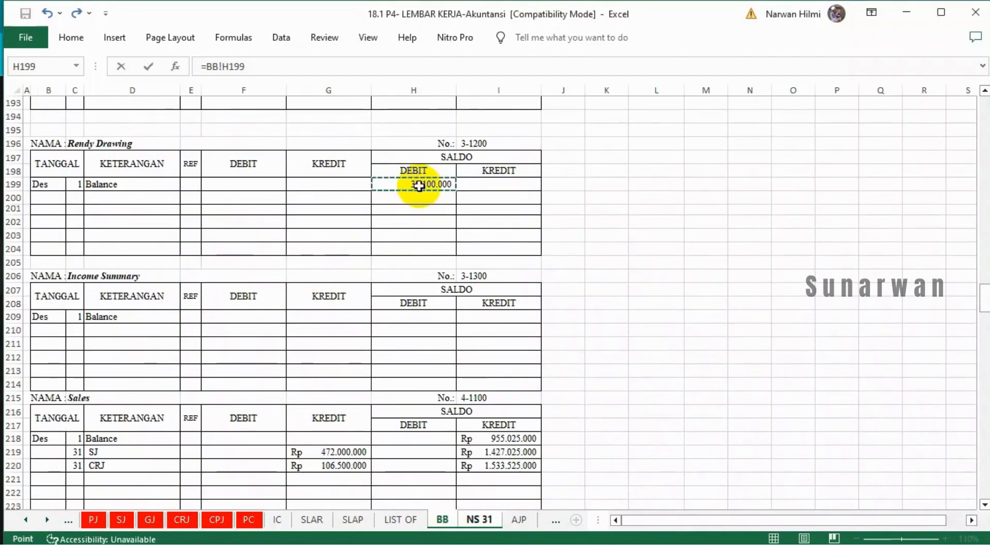
{"action": "key", "text": "Return"}
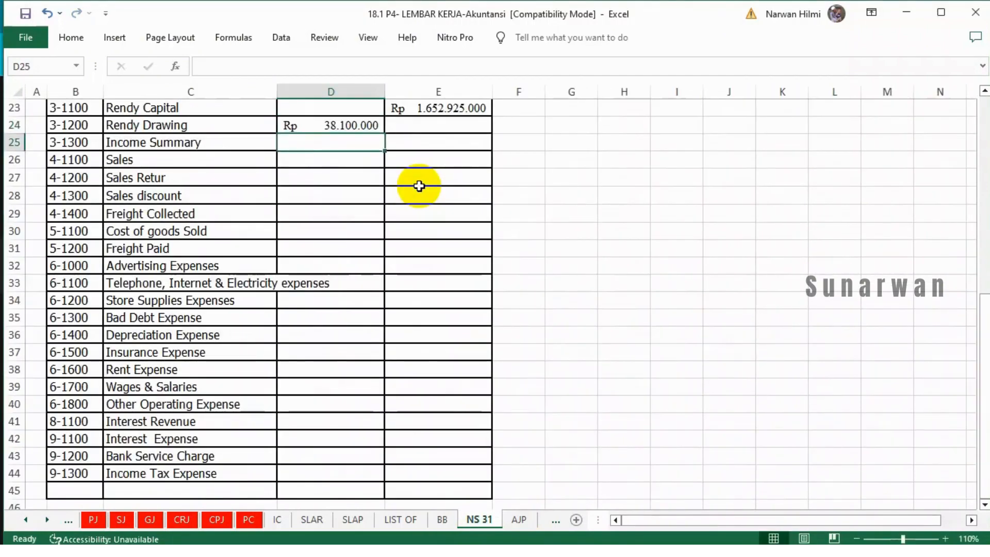
Link the Income Summary credit in E25 of the trial balance to its ledger credit balance with =BB!I209.
{"action": "left_click", "coordinate": [432, 144]}
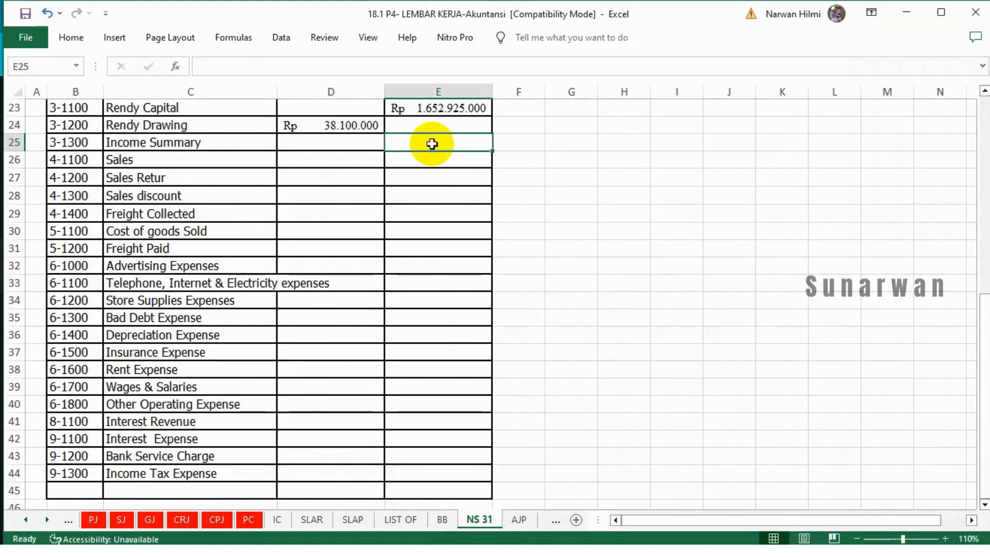
{"action": "type", "text": "="}
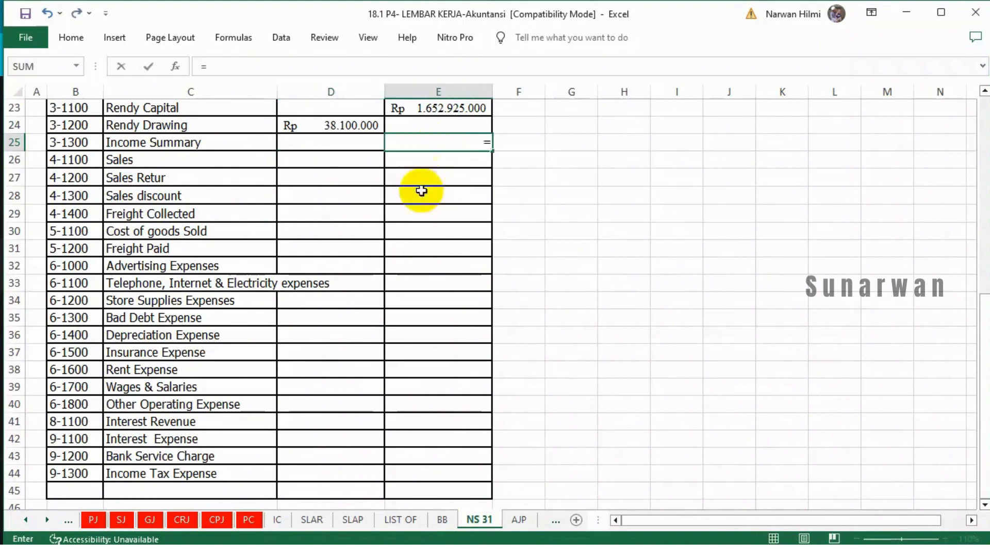
{"action": "left_click", "coordinate": [442, 519]}
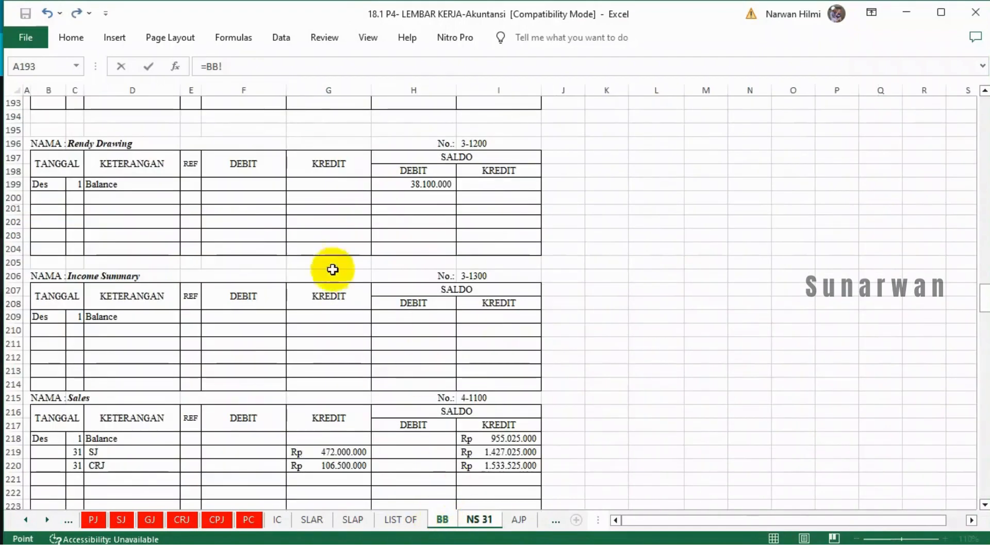
{"action": "left_click", "coordinate": [482, 320]}
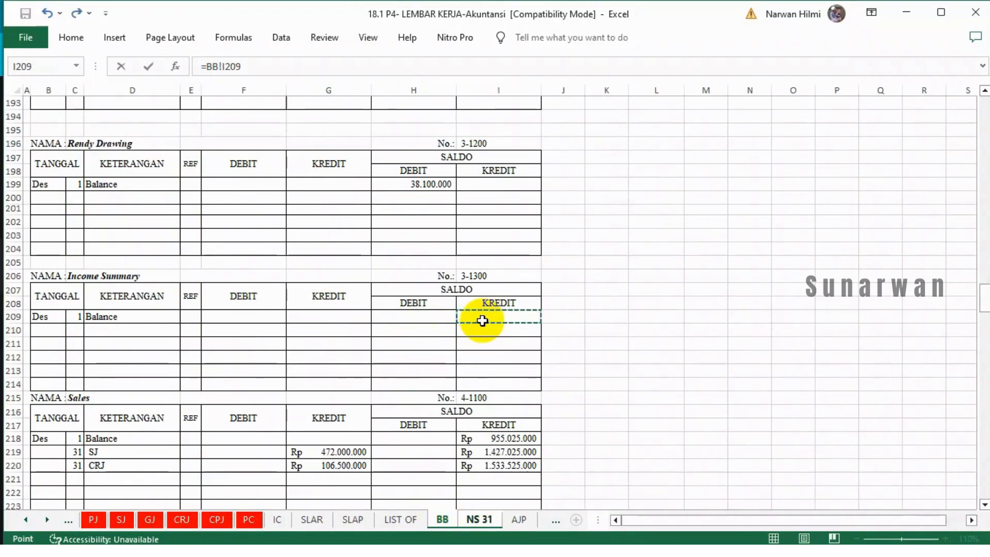
{"action": "key", "text": "Return"}
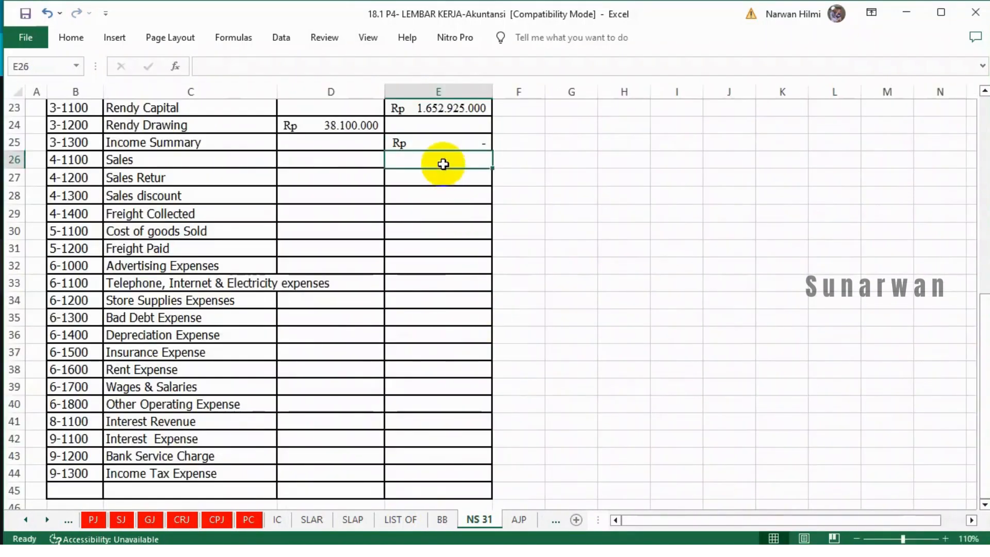
Link the Sales credit in E26 of the trial balance to the ending balance of ledger 4-1100 in BB cell I220.
{"action": "type", "text": "="}
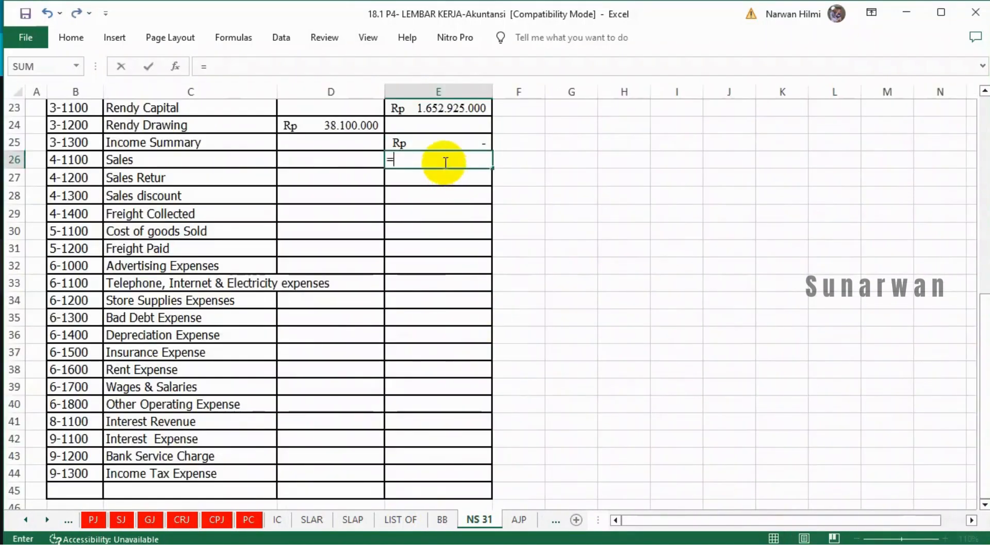
{"action": "left_click", "coordinate": [441, 526]}
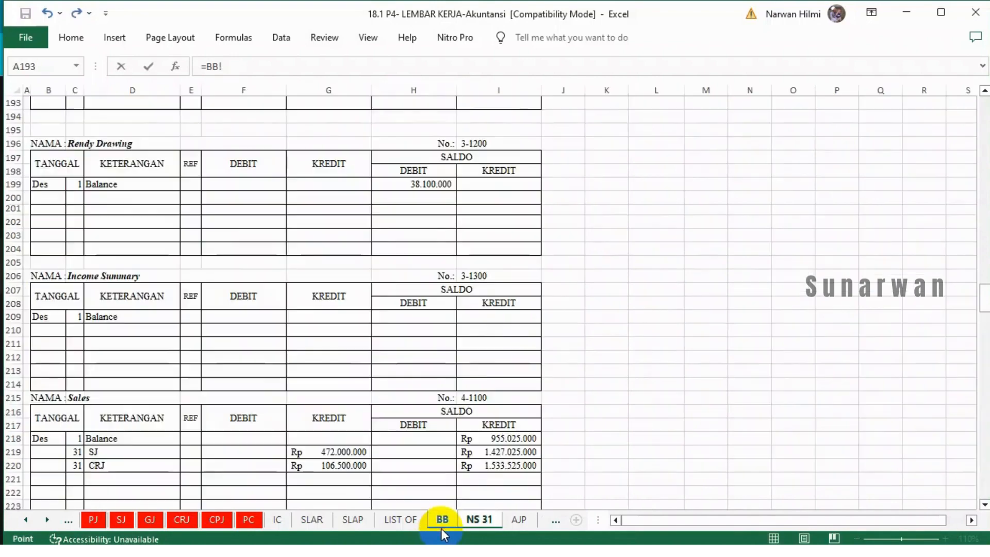
{"action": "left_click", "coordinate": [520, 466]}
{"action": "key", "text": "Return"}
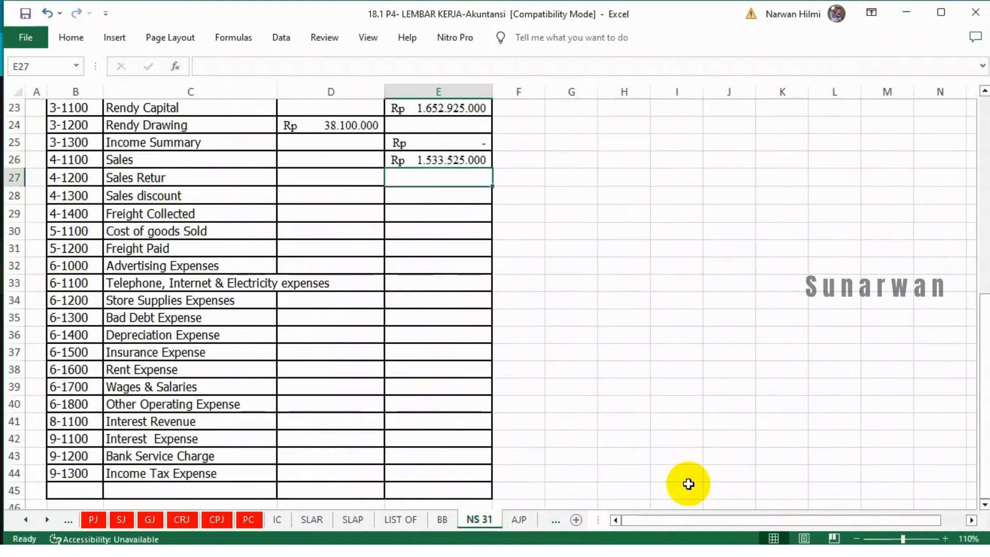
{"action": "scroll", "coordinate": [566, 305], "scroll_direction": "down", "scroll_amount": 1}
{"action": "scroll", "coordinate": [434, 135], "scroll_direction": "up", "scroll_amount": 1}
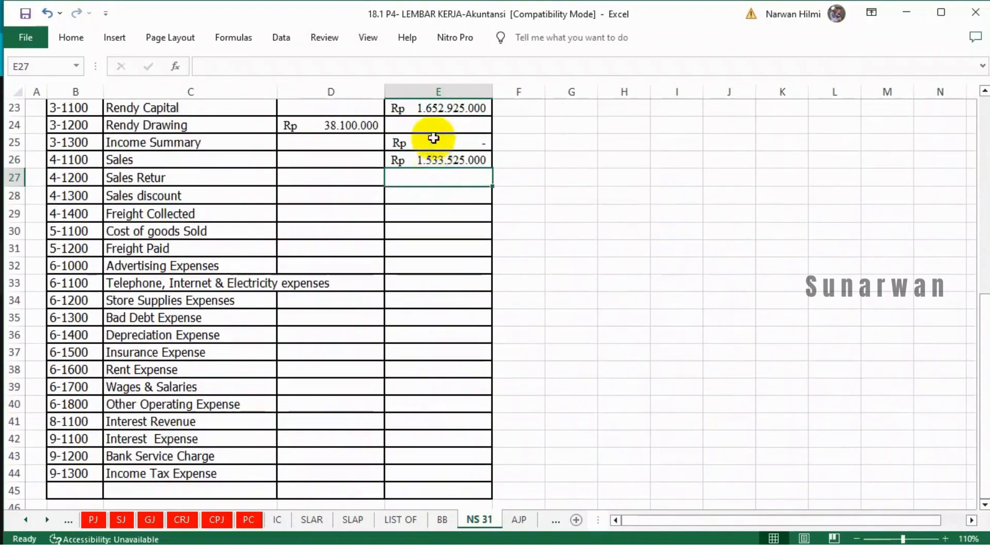
Try linking the Sales Retur debit in D27 to the Sales Return ledger with =BB!I229, and undo the entry.
{"action": "type", "text": "="}
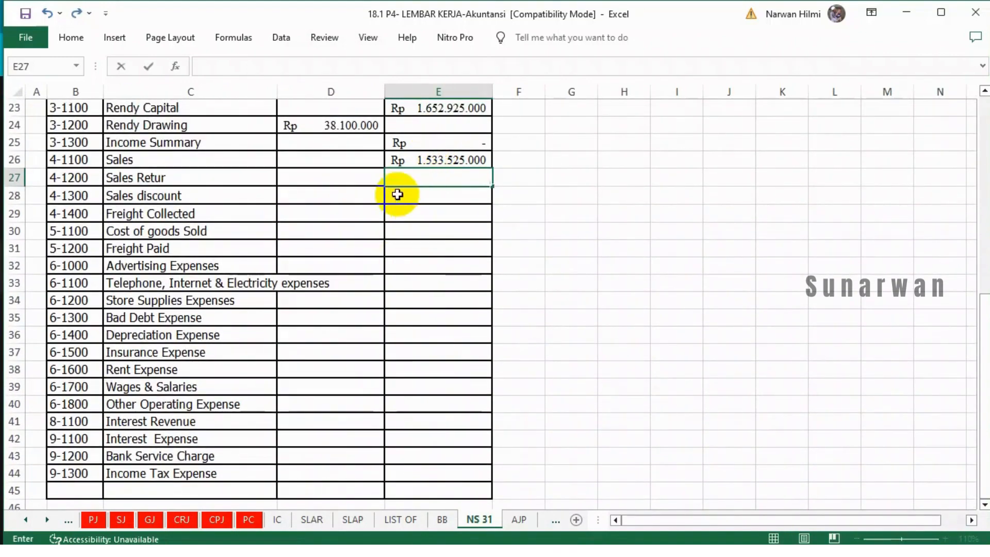
{"action": "left_click", "coordinate": [162, 179]}
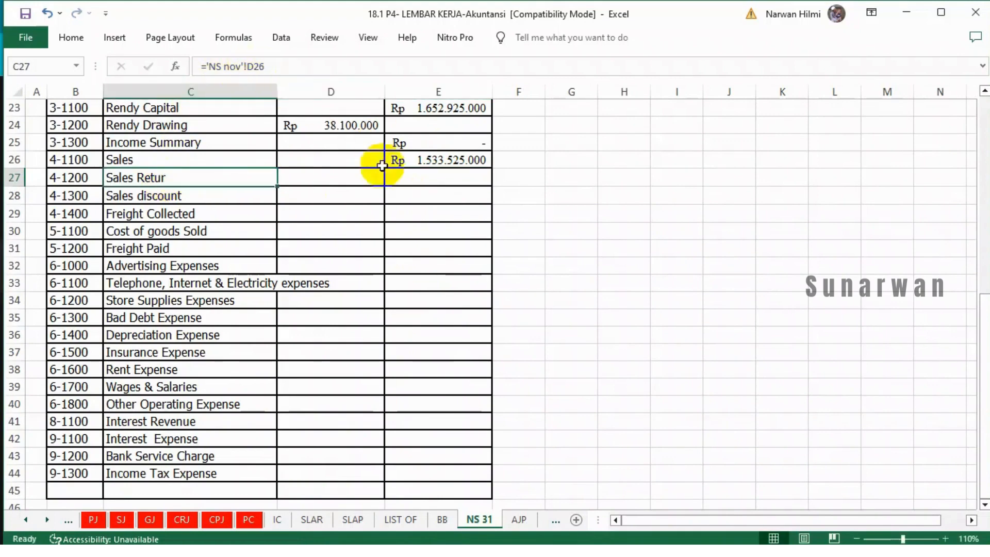
{"action": "left_click", "coordinate": [364, 176]}
{"action": "type", "text": "="}
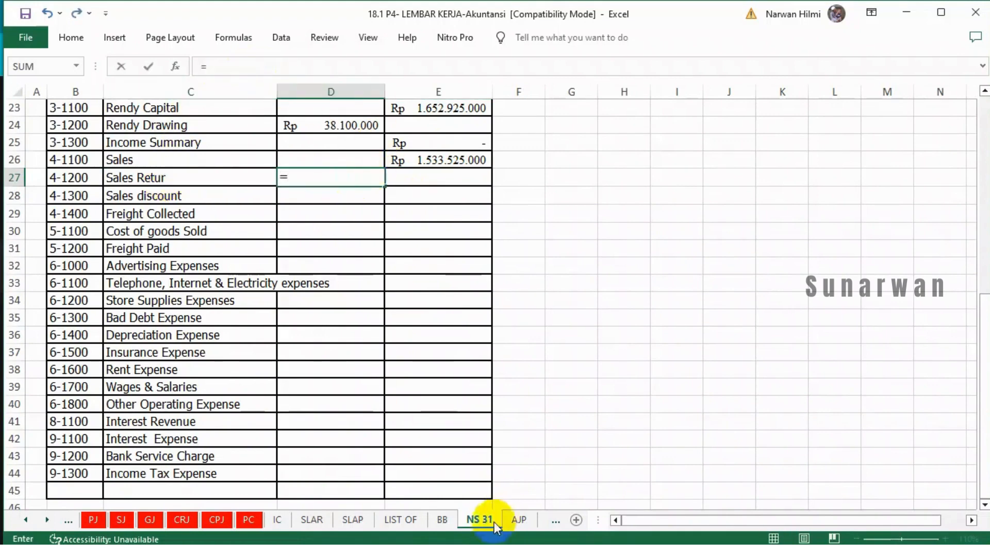
{"action": "left_click", "coordinate": [442, 519]}
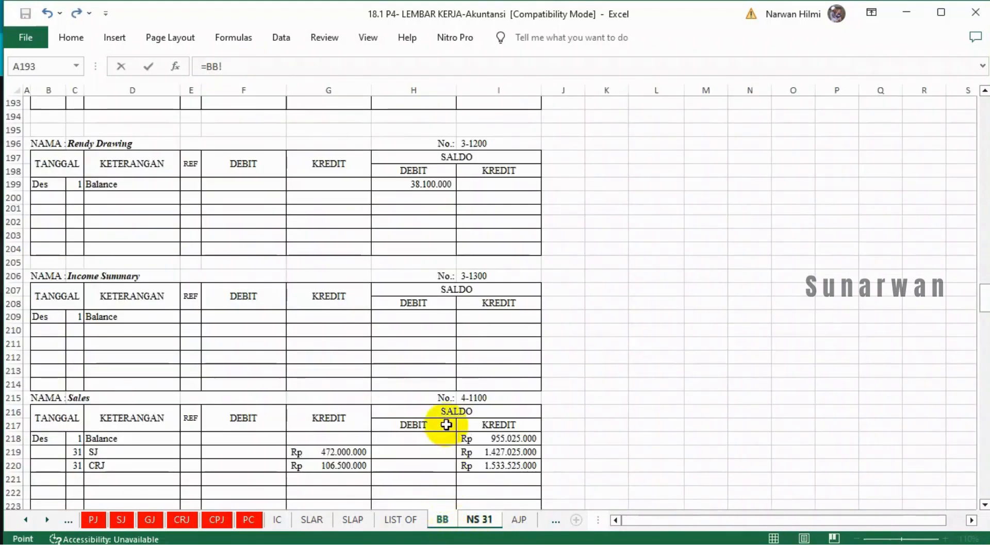
{"action": "scroll", "coordinate": [450, 432], "scroll_direction": "down", "scroll_amount": 1}
{"action": "scroll", "coordinate": [450, 432], "scroll_direction": "down", "scroll_amount": 5}
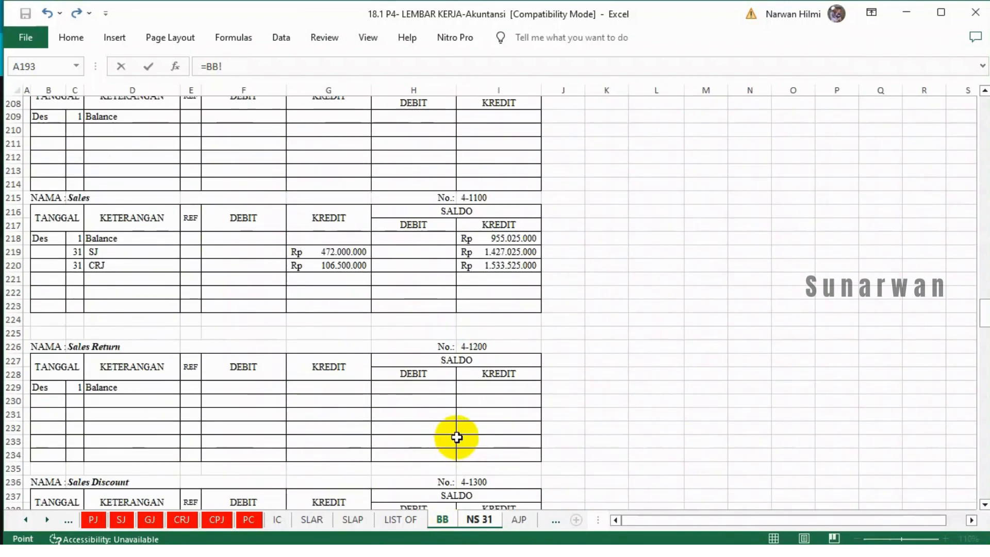
{"action": "scroll", "coordinate": [493, 396], "scroll_direction": "down", "scroll_amount": 3}
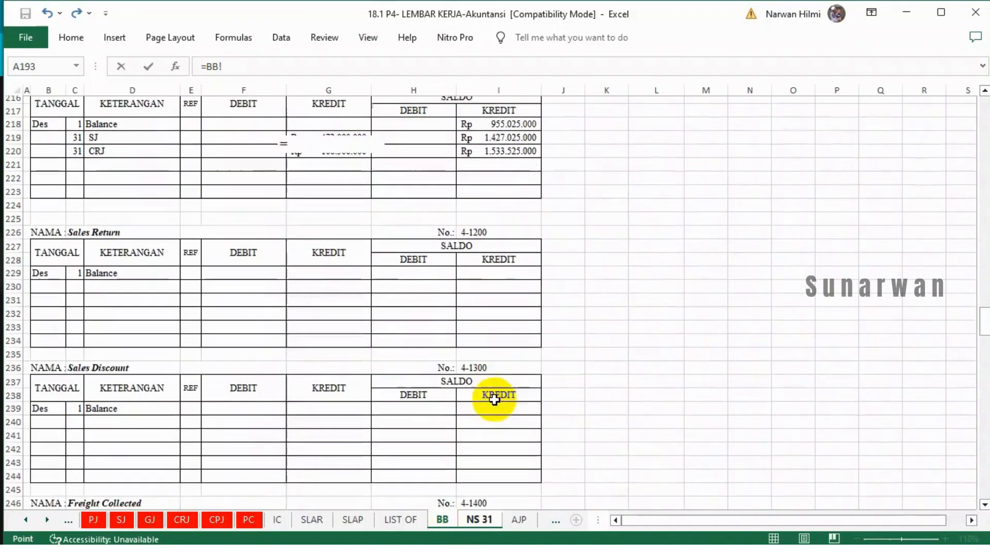
{"action": "left_click", "coordinate": [507, 268]}
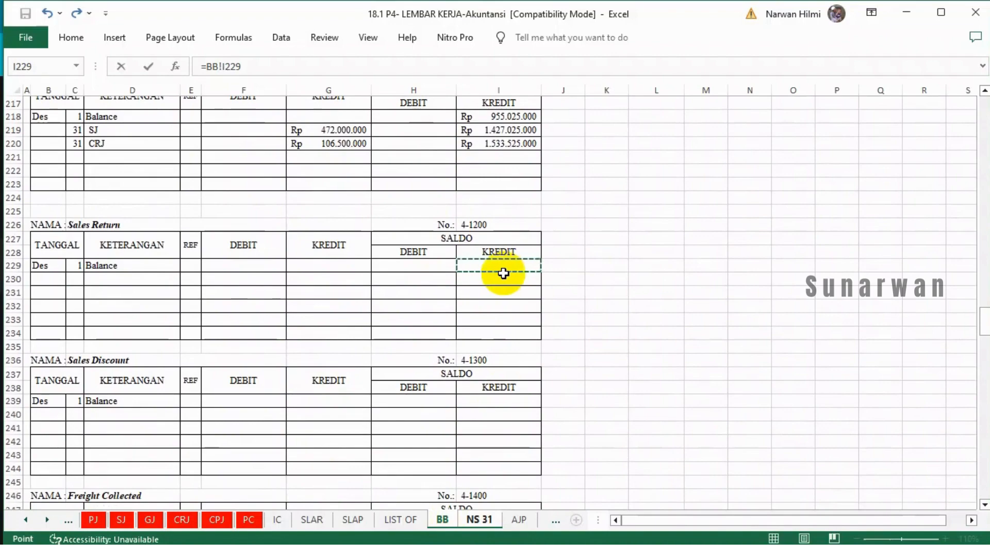
{"action": "key", "text": "Return"}
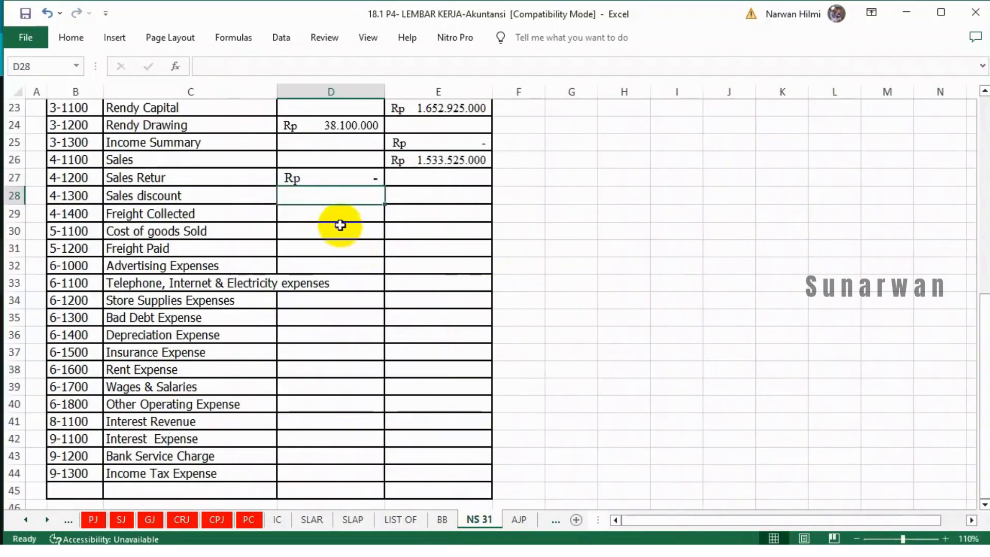
{"action": "left_click", "coordinate": [344, 214]}
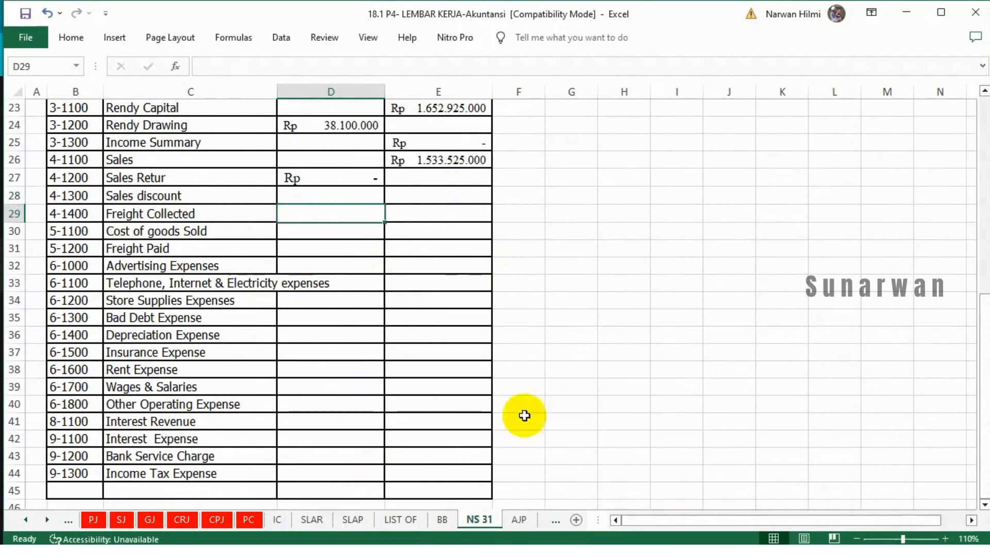
{"action": "key", "text": "ctrl+z"}
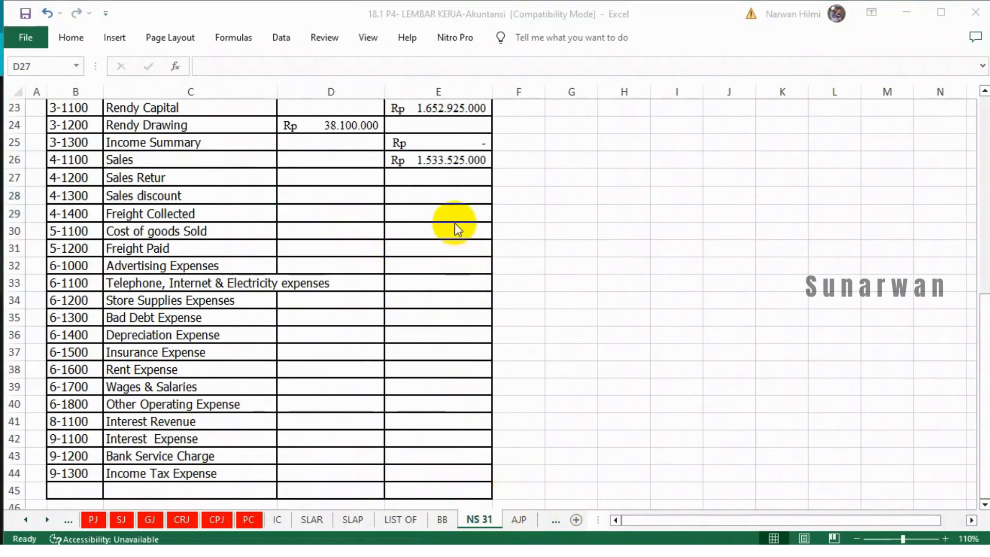
Link the Freight Collected credit in E29 of the trial balance to its ending ledger balance with =BB!I250.
{"action": "left_click", "coordinate": [442, 212]}
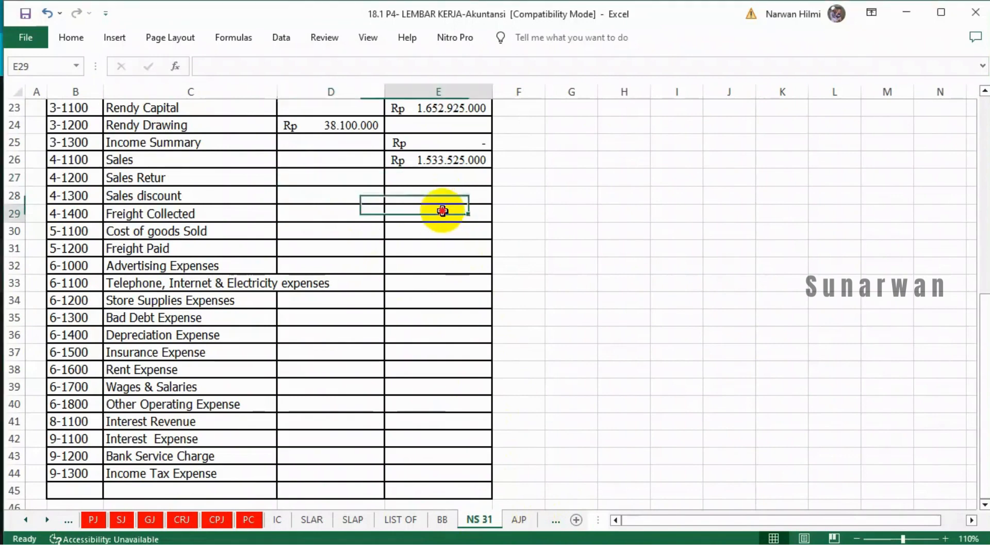
{"action": "type", "text": "="}
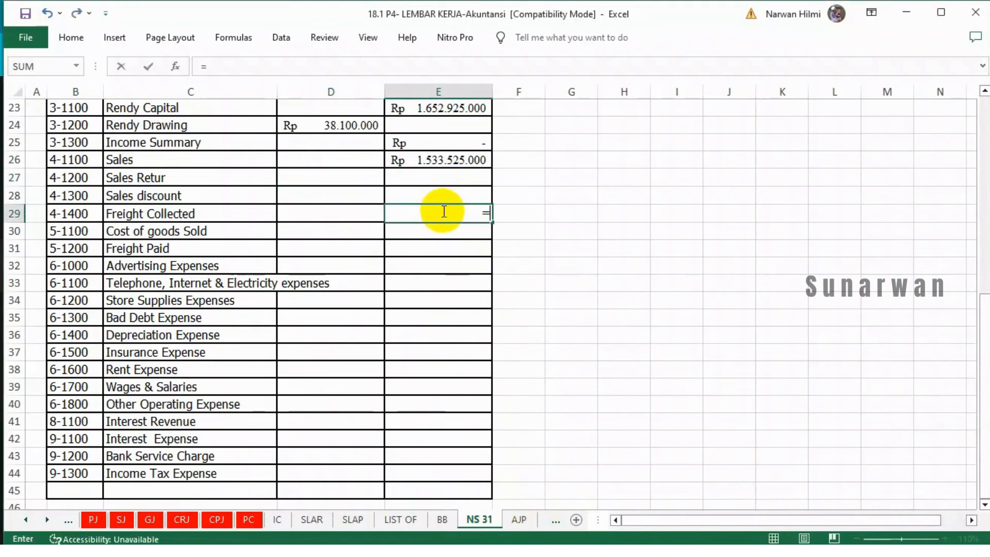
{"action": "left_click", "coordinate": [434, 525]}
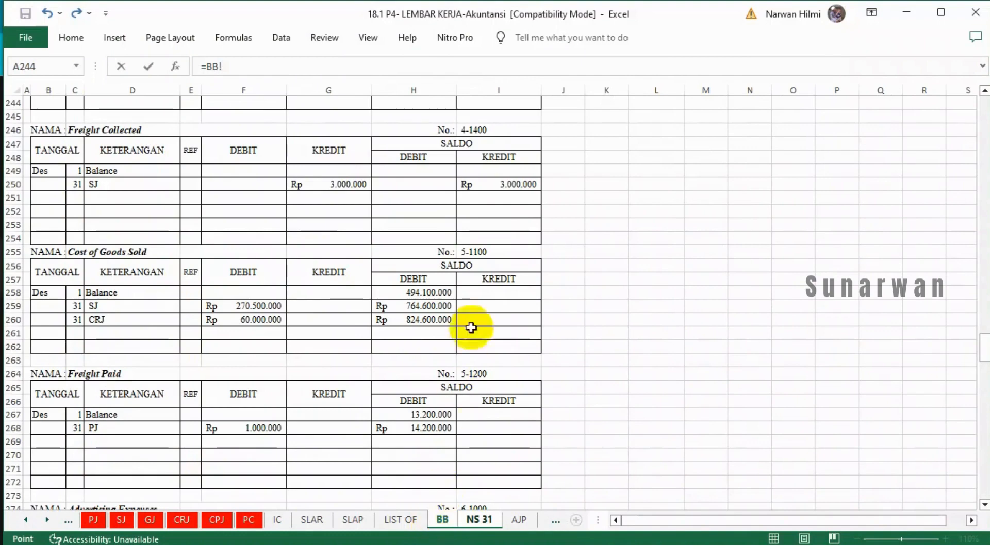
{"action": "left_click", "coordinate": [510, 184]}
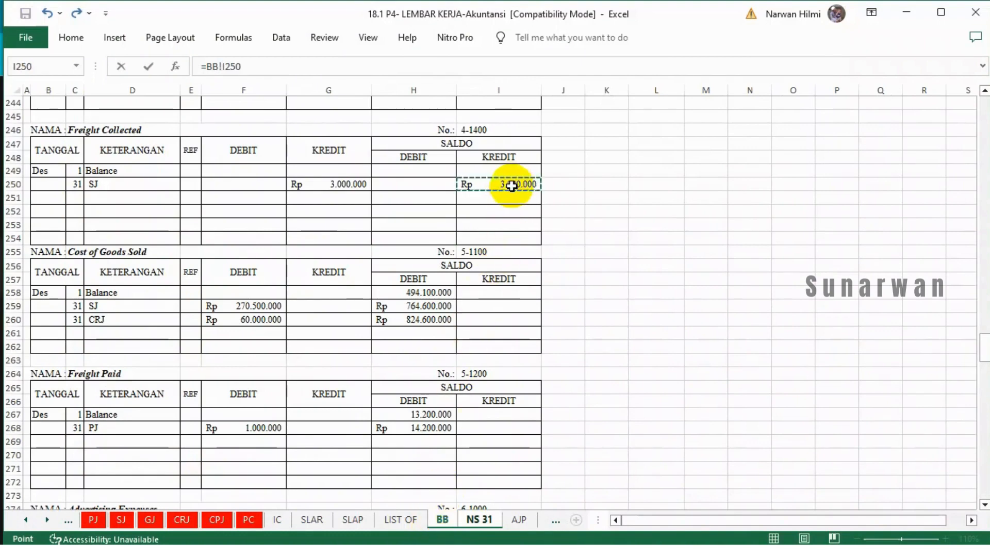
{"action": "key", "text": "Return"}
Link the Cost of goods Sold debit in D30 of the trial balance to its ending ledger balance with =BB!H260.
{"action": "left_click", "coordinate": [333, 232]}
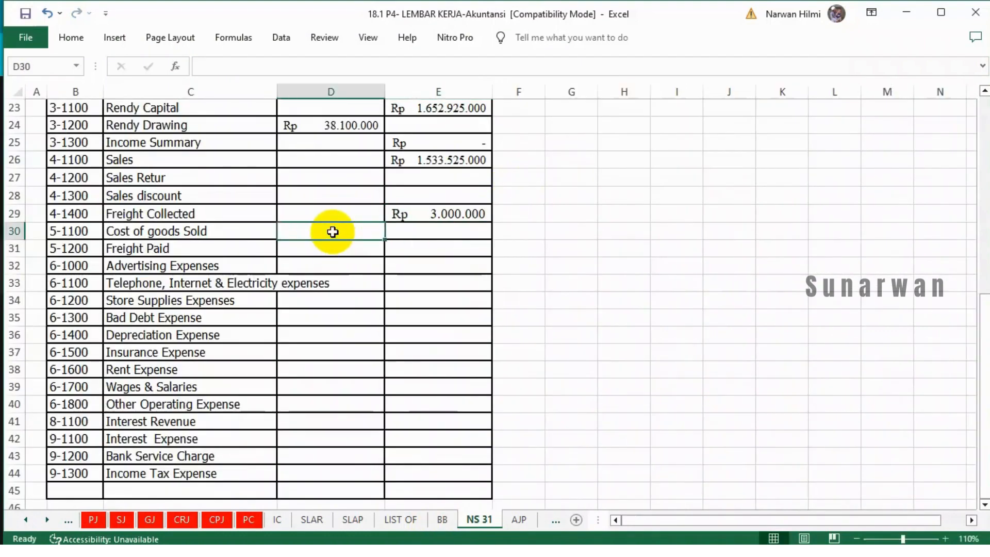
{"action": "type", "text": "="}
{"action": "left_click", "coordinate": [443, 520]}
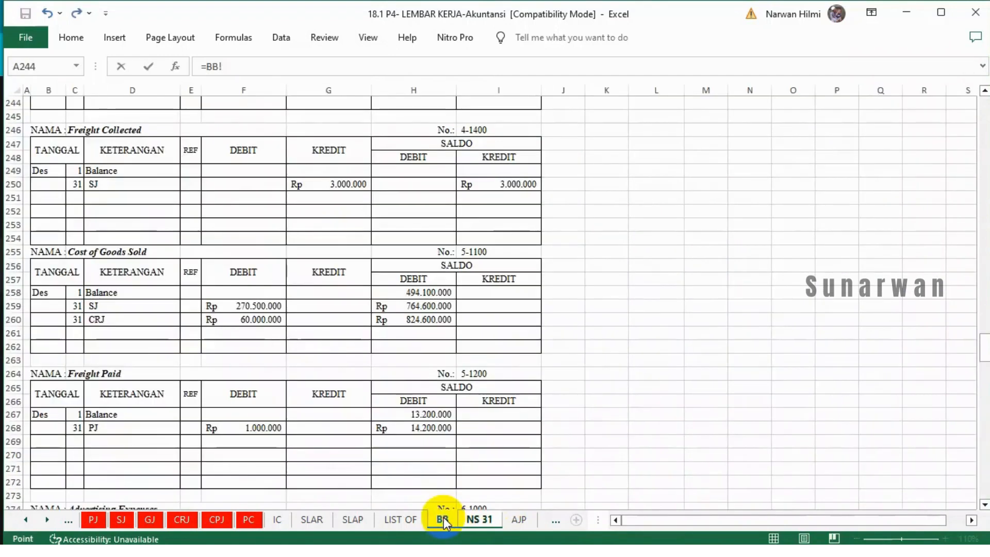
{"action": "left_click", "coordinate": [400, 323]}
{"action": "key", "text": "Return"}
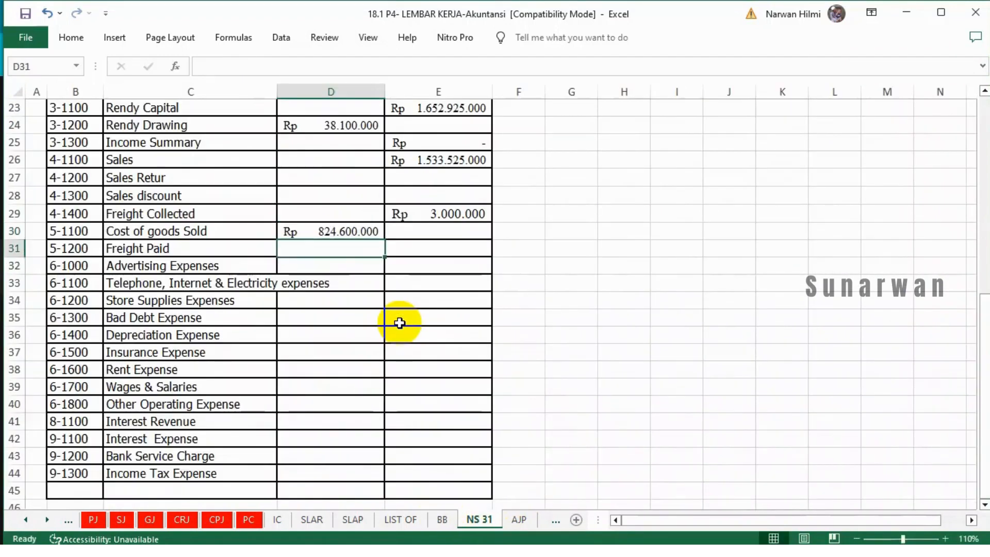
Link the Freight Paid debit in D31 of the trial balance to the ending balance of ledger 5-1200 with =BB!H268.
{"action": "type", "text": "="}
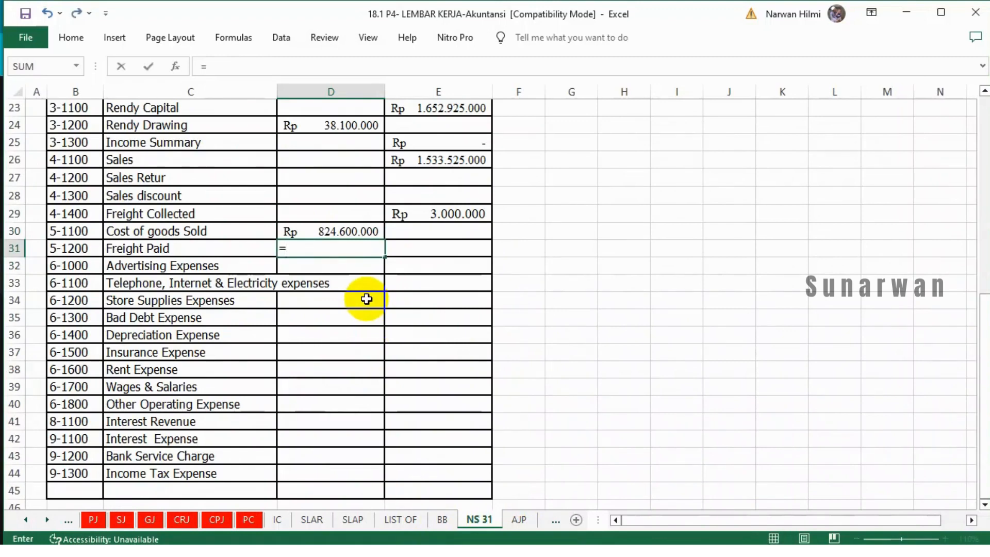
{"action": "left_click", "coordinate": [442, 519]}
{"action": "scroll", "coordinate": [420, 449], "scroll_direction": "down", "scroll_amount": 2}
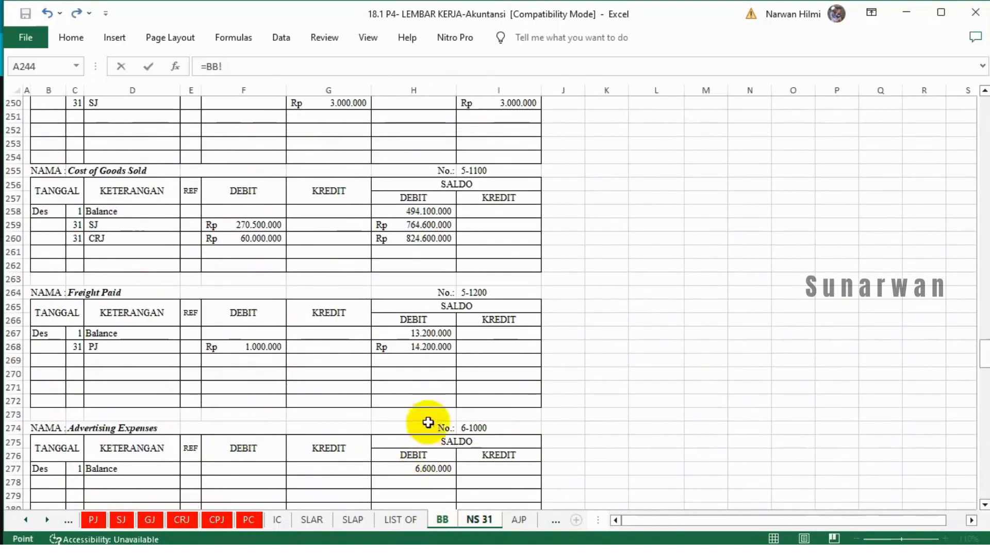
{"action": "left_click", "coordinate": [430, 347]}
{"action": "key", "text": "Return"}
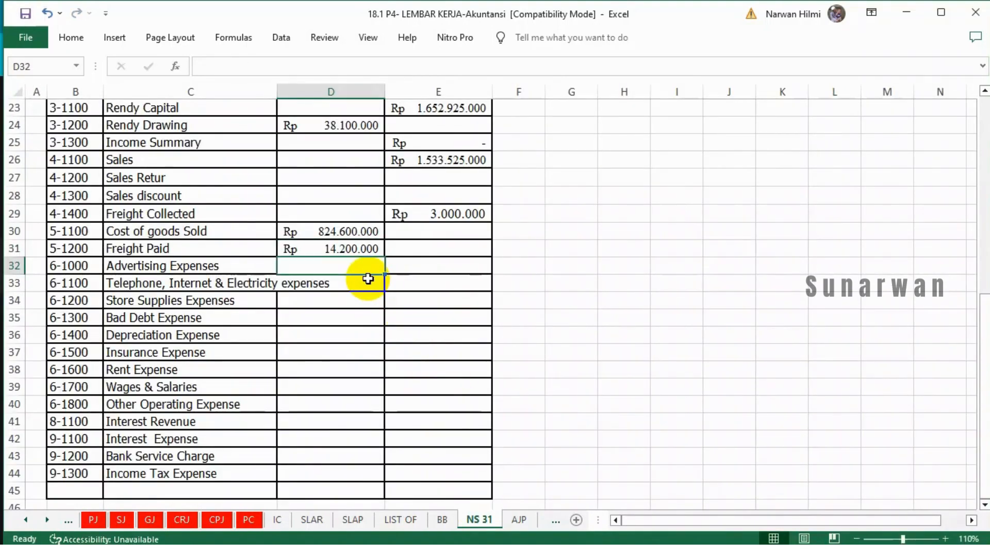
Link the Advertising Expenses debit in D32 of the trial balance to its ledger debit balance in BB cell H277.
{"action": "type", "text": "="}
{"action": "left_click", "coordinate": [443, 519]}
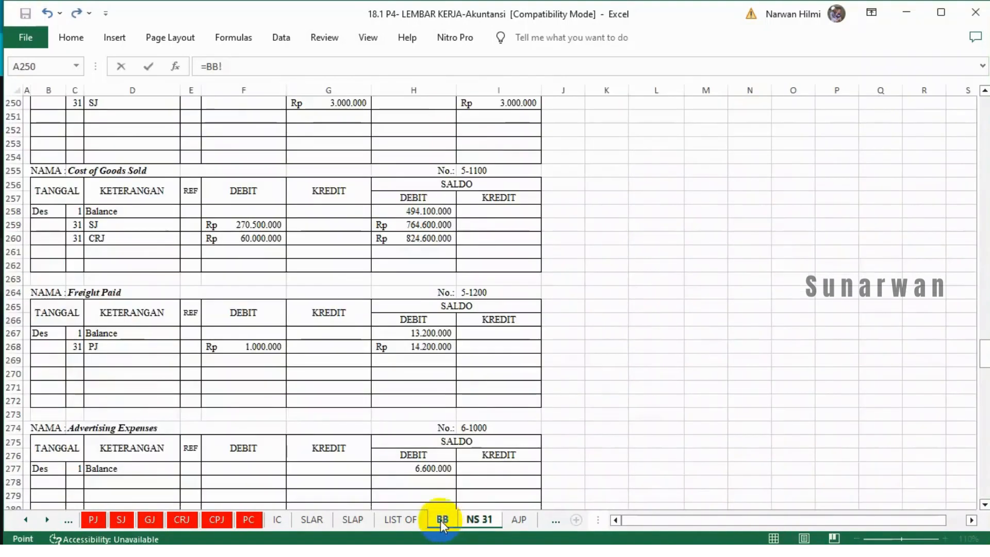
{"action": "scroll", "coordinate": [418, 394], "scroll_direction": "down", "scroll_amount": 5}
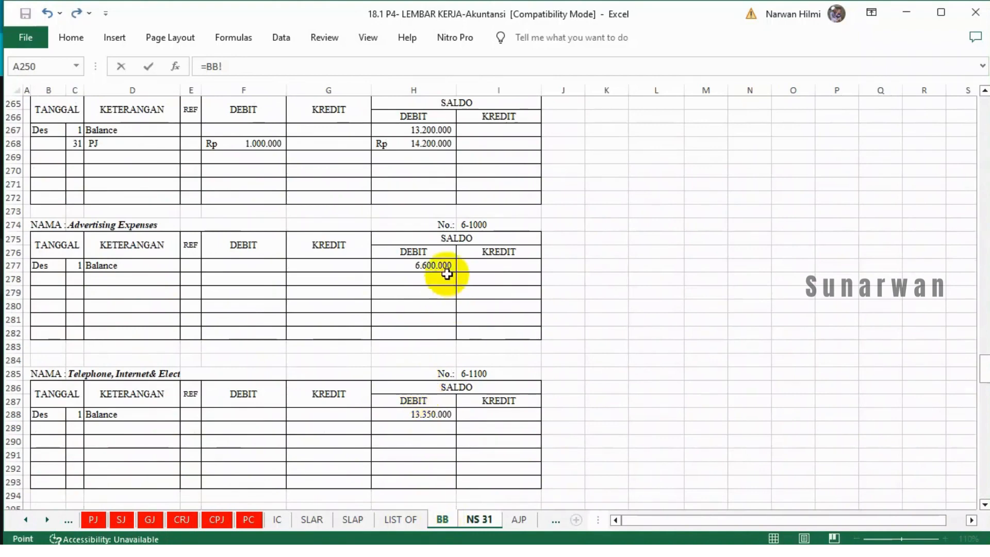
{"action": "key", "text": "Return"}
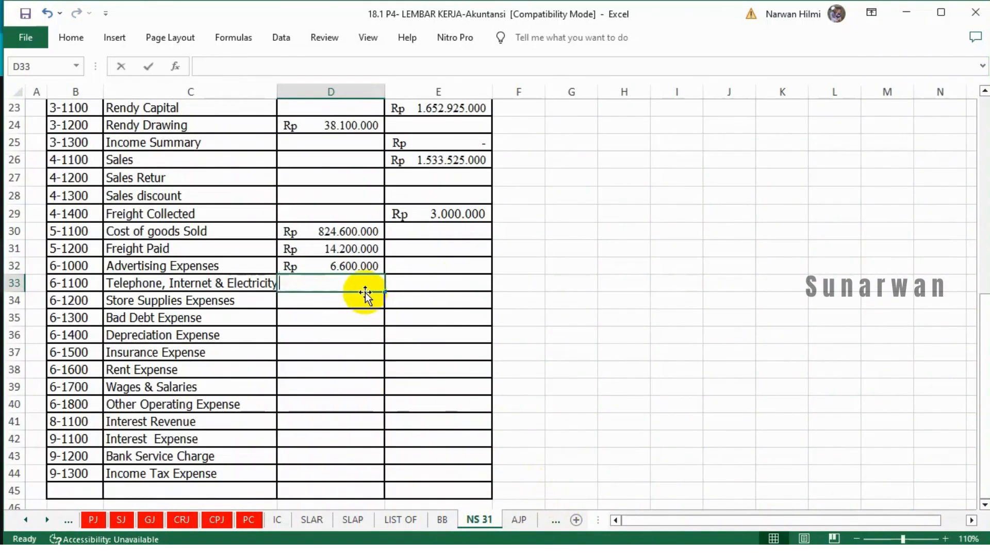
Link the Telephone, Internet & Electricity expenses debit in D33 to the ledger 6-1100 balance with =BB!H288.
{"action": "type", "text": "="}
{"action": "left_click", "coordinate": [441, 520]}
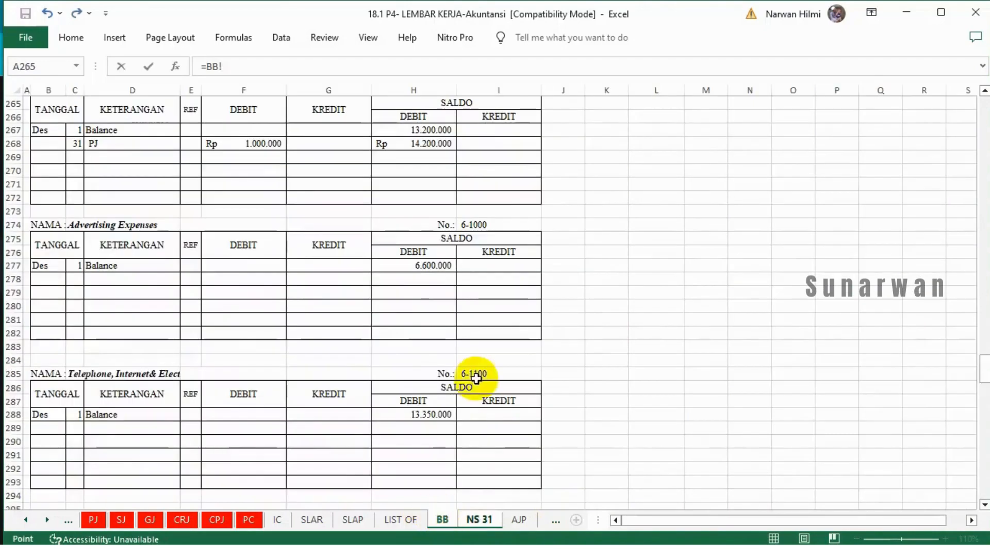
{"action": "scroll", "coordinate": [466, 379], "scroll_direction": "down", "scroll_amount": 5}
{"action": "left_click", "coordinate": [428, 212]}
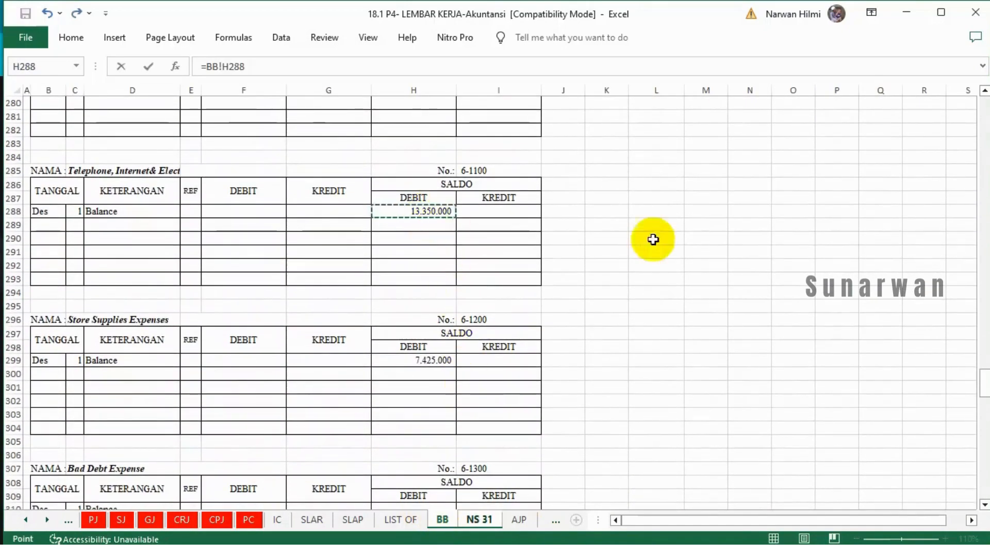
{"action": "key", "text": "Return"}
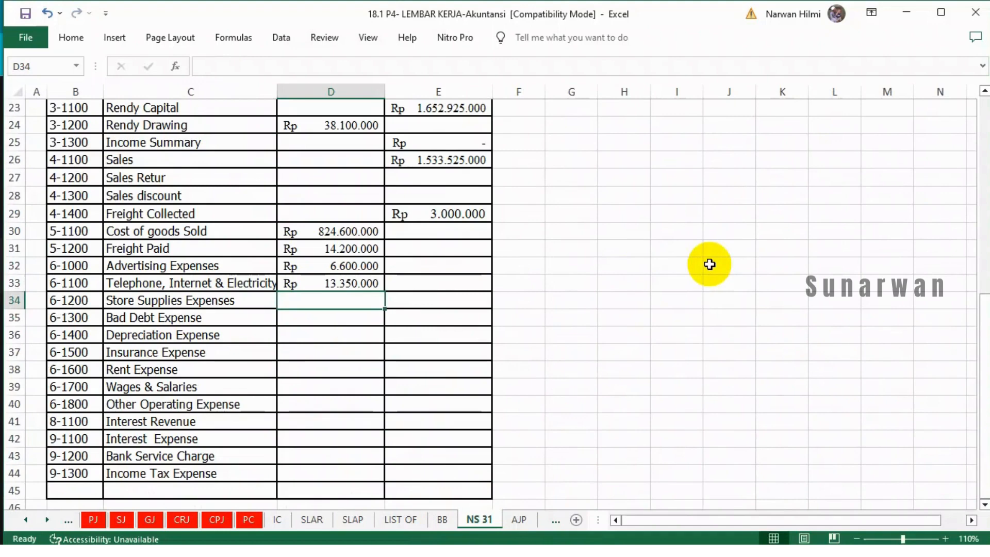
Link the Store Supplies Expenses debit in D34 of the trial balance to its ledger debit balance with =BB!H299.
{"action": "type", "text": "="}
{"action": "left_click", "coordinate": [443, 519]}
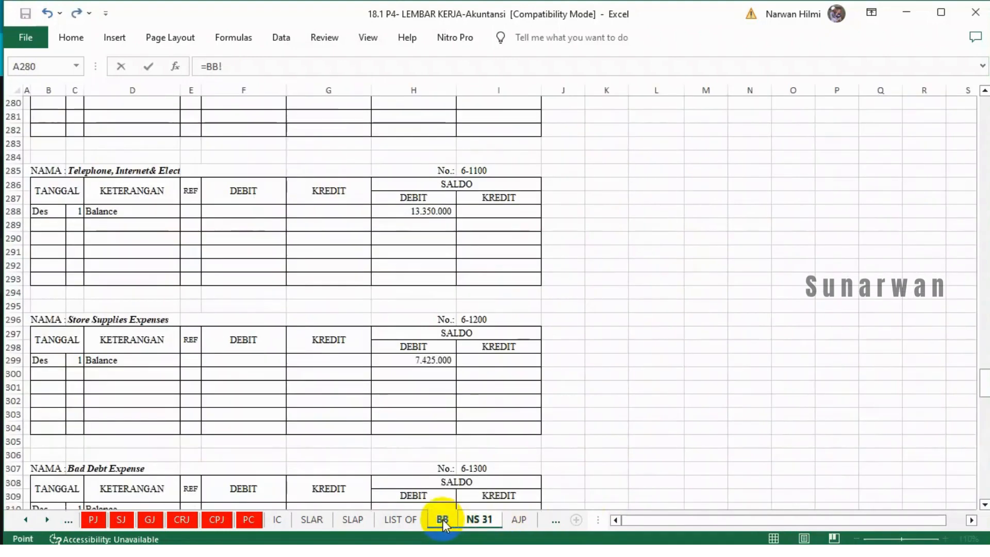
{"action": "left_click", "coordinate": [423, 360]}
{"action": "key", "text": "Return"}
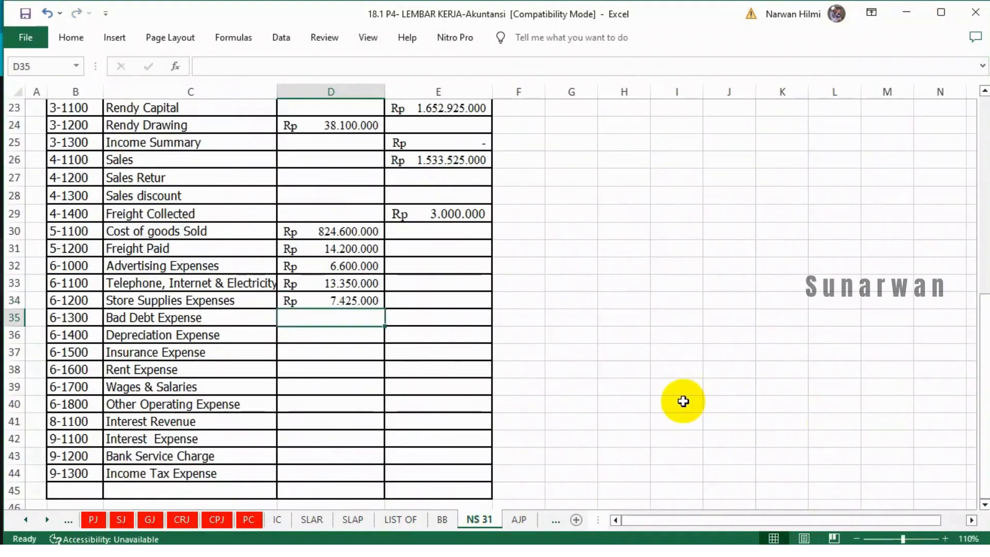
Link the Bad Debt Expense debit in D35 of the trial balance to the ledger 6-1300 debit balance with =BB!H310.
{"action": "type", "text": "="}
{"action": "left_click", "coordinate": [442, 519]}
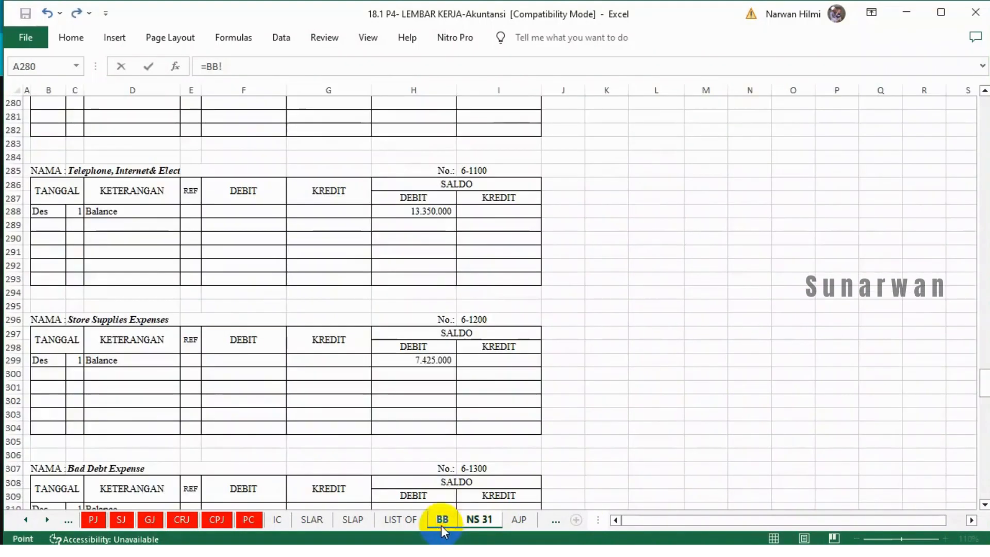
{"action": "scroll", "coordinate": [443, 436], "scroll_direction": "down", "scroll_amount": 5}
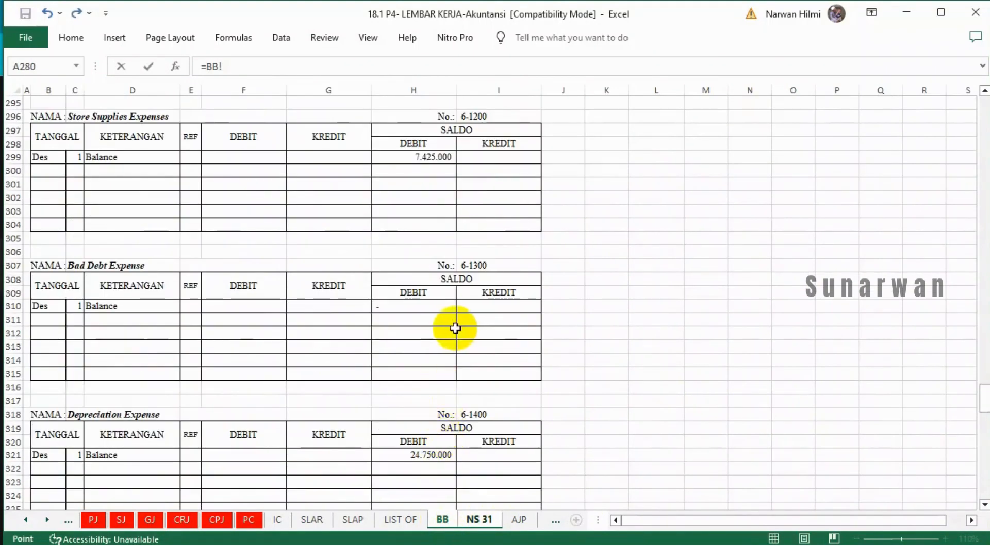
{"action": "scroll", "coordinate": [436, 322], "scroll_direction": "down", "scroll_amount": 1}
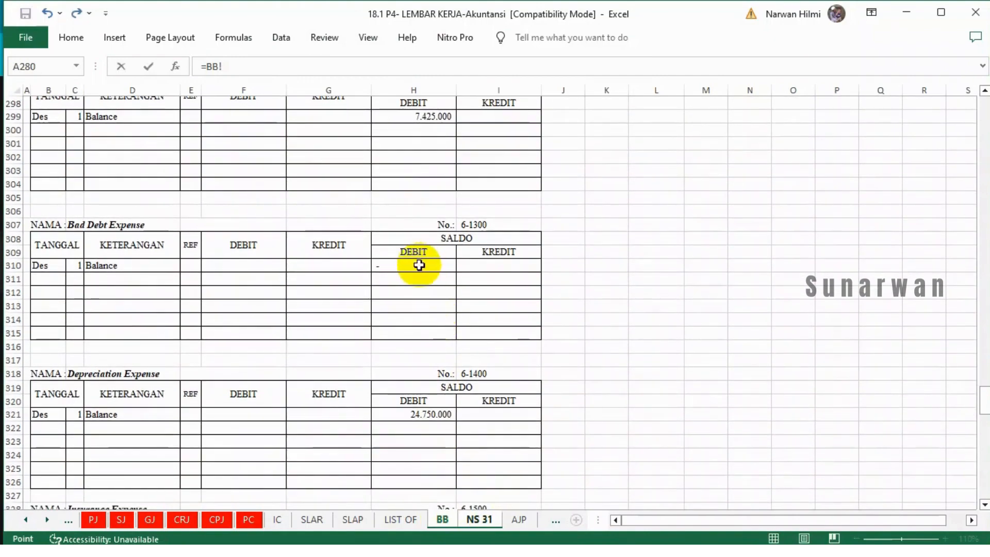
{"action": "left_click", "coordinate": [419, 265]}
{"action": "key", "text": "Return"}
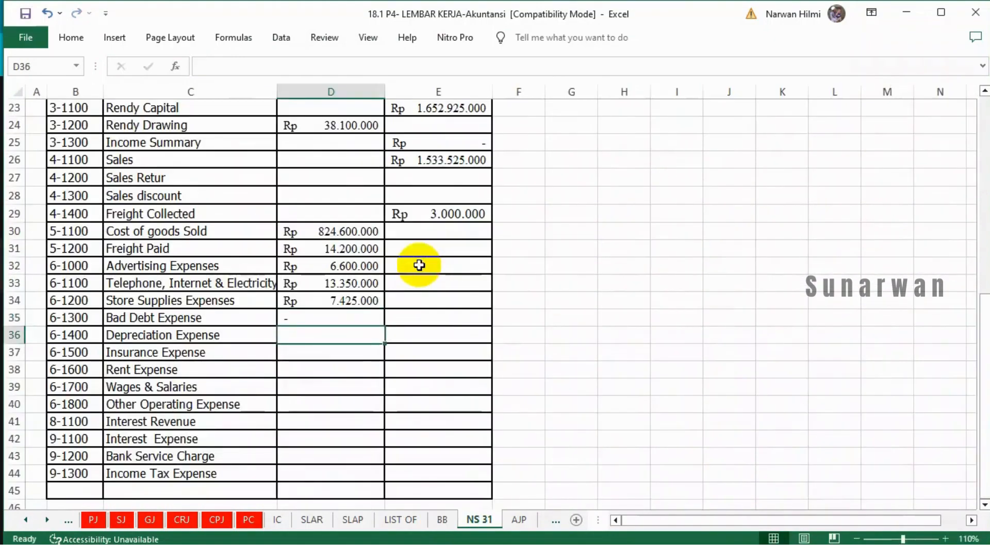
Link the Depreciation Expense debit in D36 of the trial balance to its ledger debit balance with =BB!H321.
{"action": "type", "text": "="}
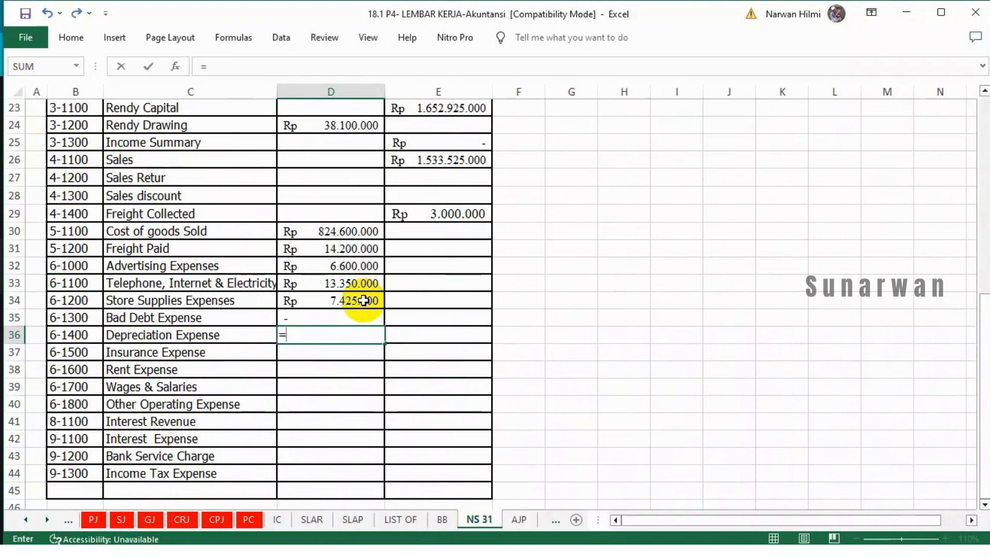
{"action": "left_click", "coordinate": [443, 519]}
{"action": "left_click", "coordinate": [425, 407]}
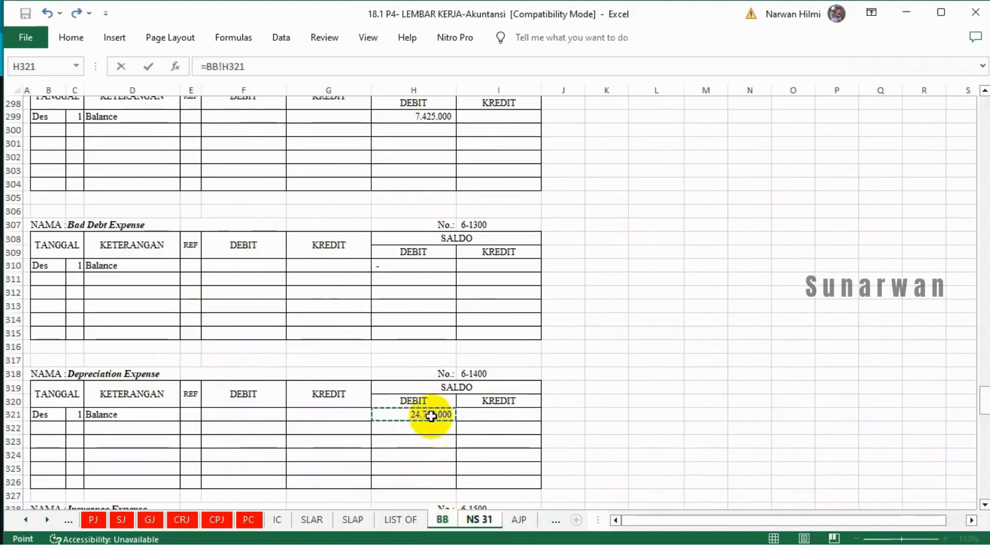
{"action": "key", "text": "Return"}
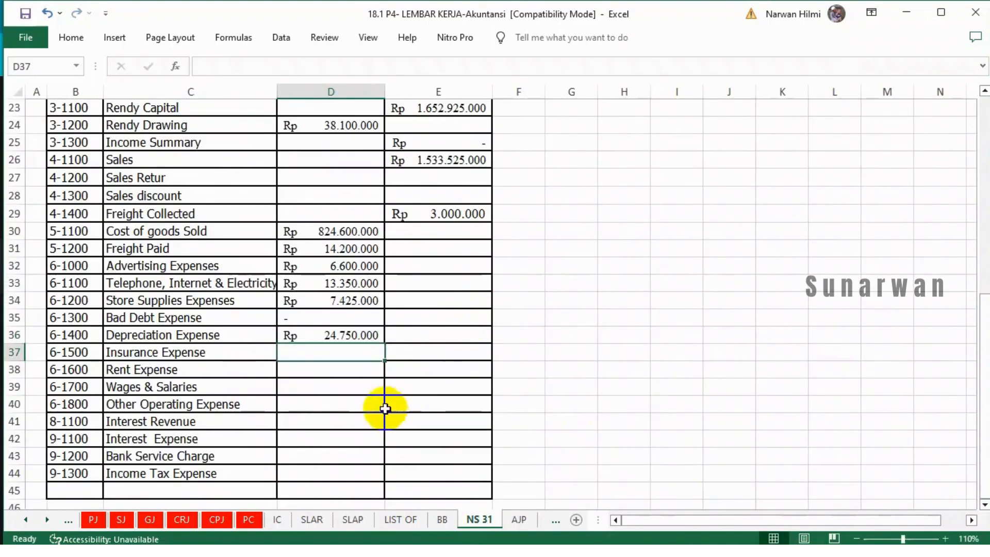
Link the Insurance Expense debit in D37 of the trial balance to the ledger 6-1500 debit balance with =BB!H331.
{"action": "type", "text": "="}
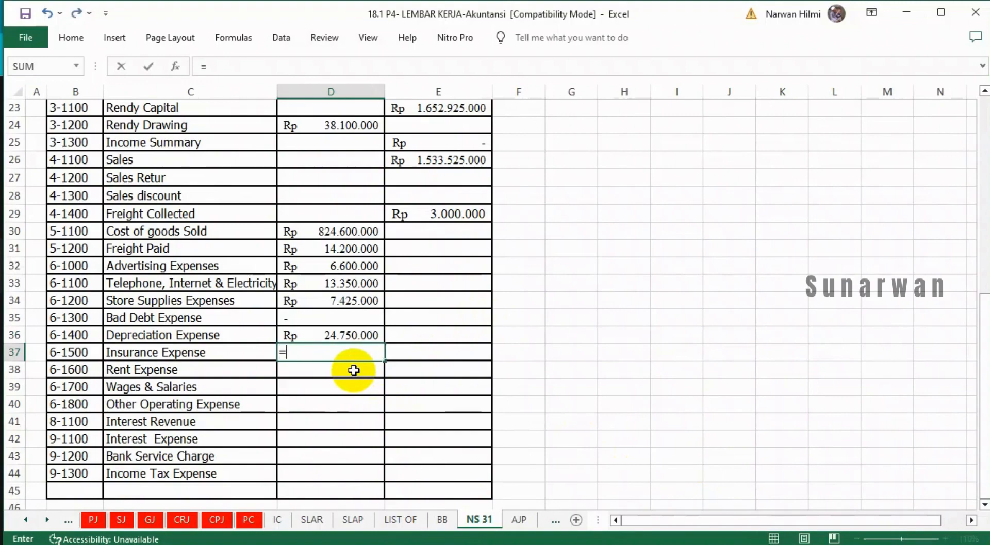
{"action": "left_click", "coordinate": [442, 519]}
{"action": "scroll", "coordinate": [439, 443], "scroll_direction": "down", "scroll_amount": 8}
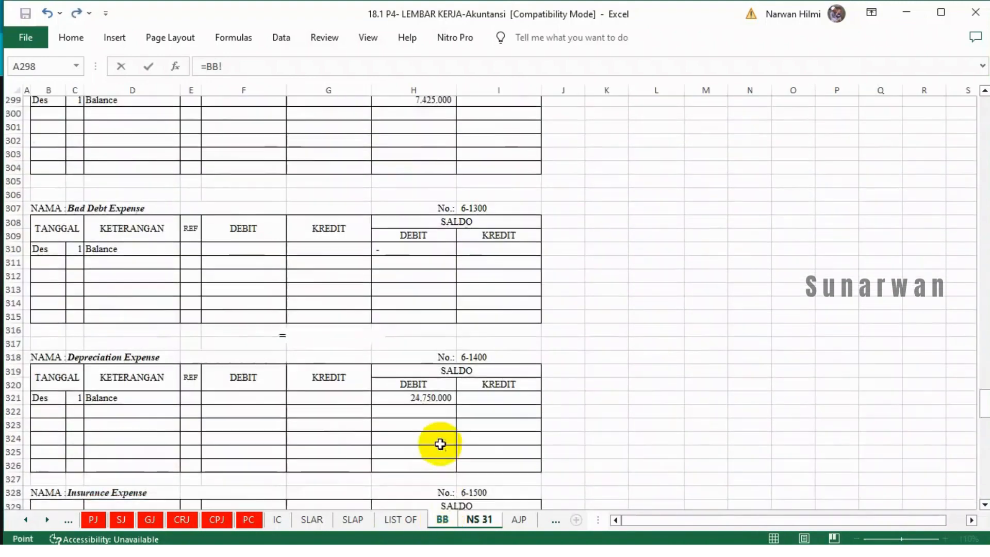
{"action": "scroll", "coordinate": [440, 431], "scroll_direction": "down", "scroll_amount": 1}
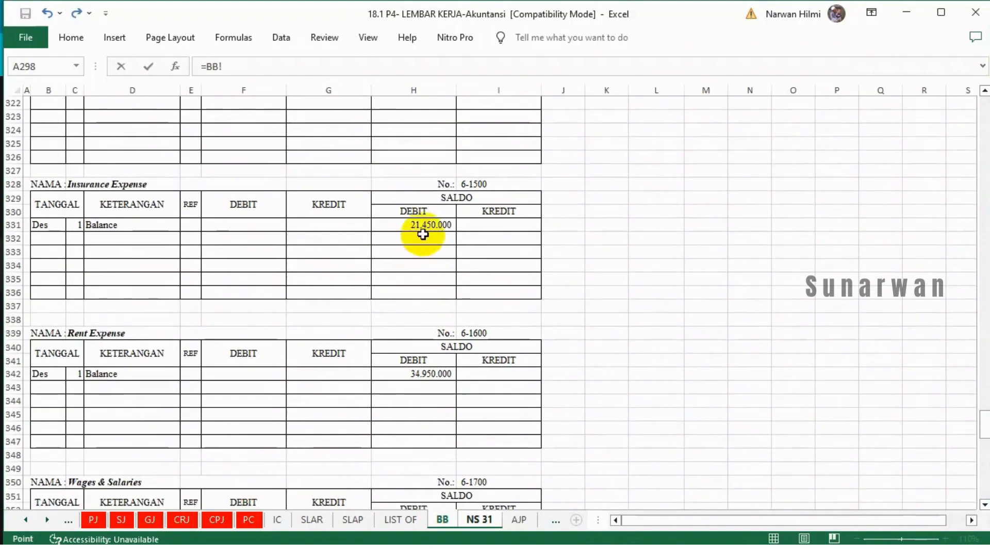
{"action": "left_click", "coordinate": [422, 225]}
{"action": "key", "text": "Return"}
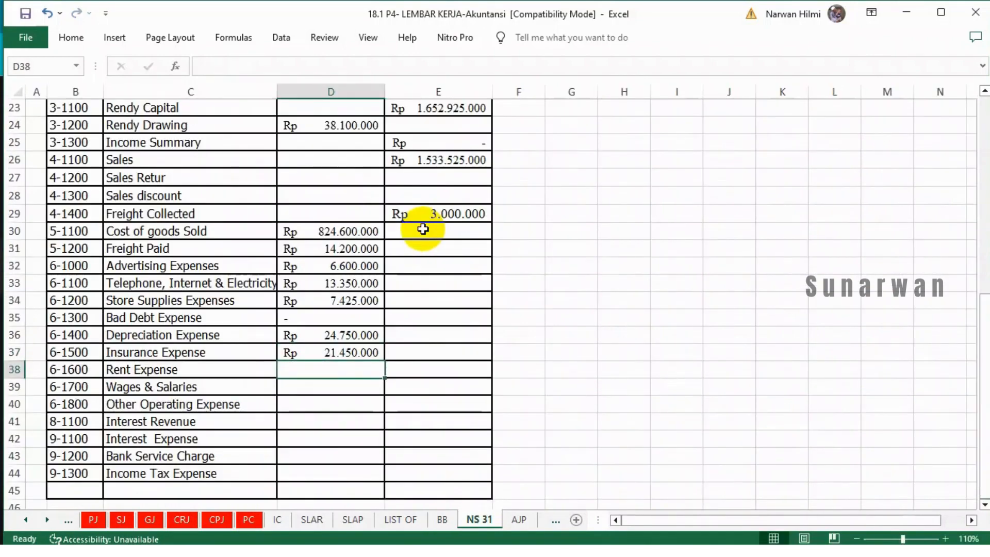
Link the Rent Expense debit in D38 of the trial balance to its ledger debit balance with =BB!H342.
{"action": "type", "text": "="}
{"action": "left_click", "coordinate": [443, 520]}
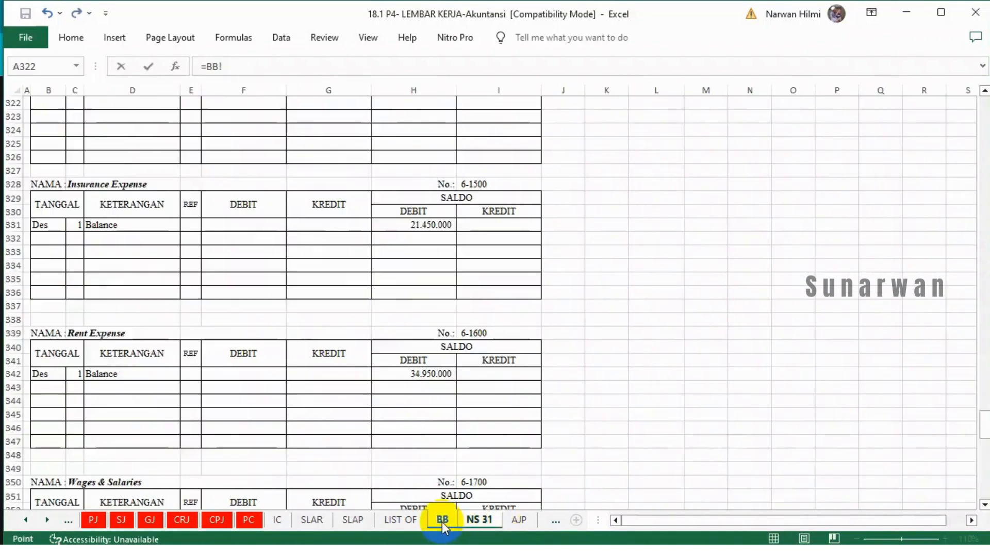
{"action": "scroll", "coordinate": [392, 393], "scroll_direction": "down", "scroll_amount": 4}
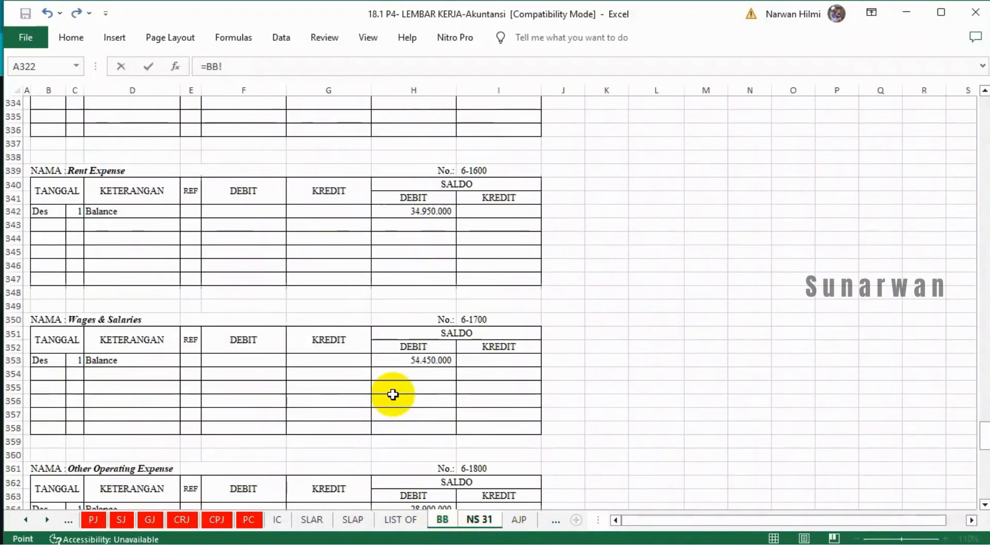
{"action": "left_click", "coordinate": [424, 211]}
{"action": "key", "text": "Return"}
Link the Wages & Salaries debit in D39 of the trial balance to its ledger debit balance with =BB!H353.
{"action": "type", "text": "="}
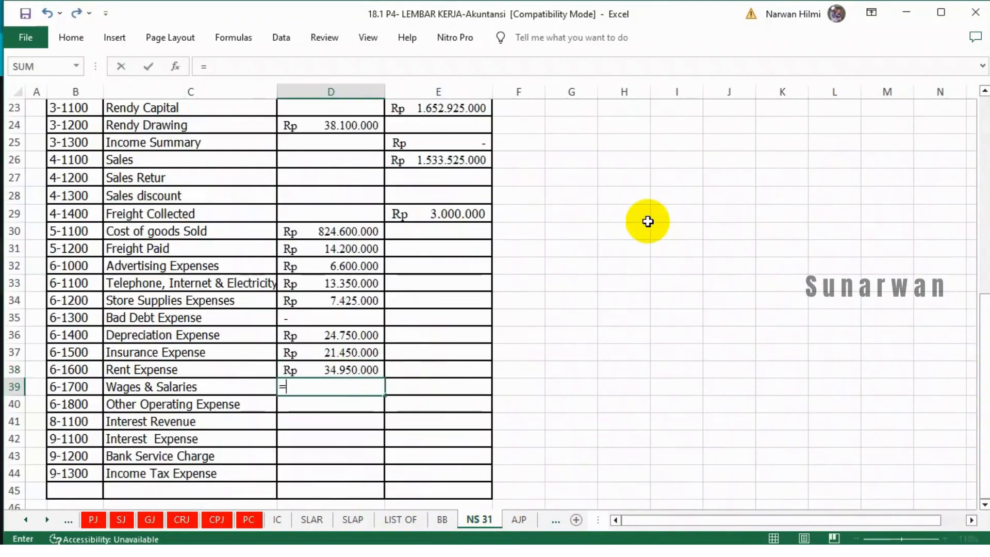
{"action": "left_click", "coordinate": [444, 521]}
{"action": "scroll", "coordinate": [353, 409], "scroll_direction": "down", "scroll_amount": 5}
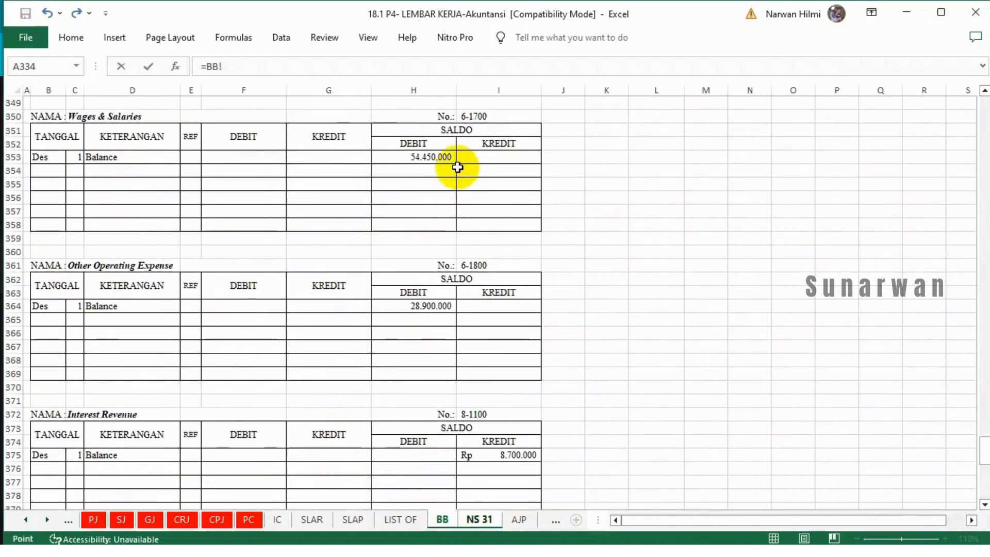
{"action": "left_click", "coordinate": [434, 156]}
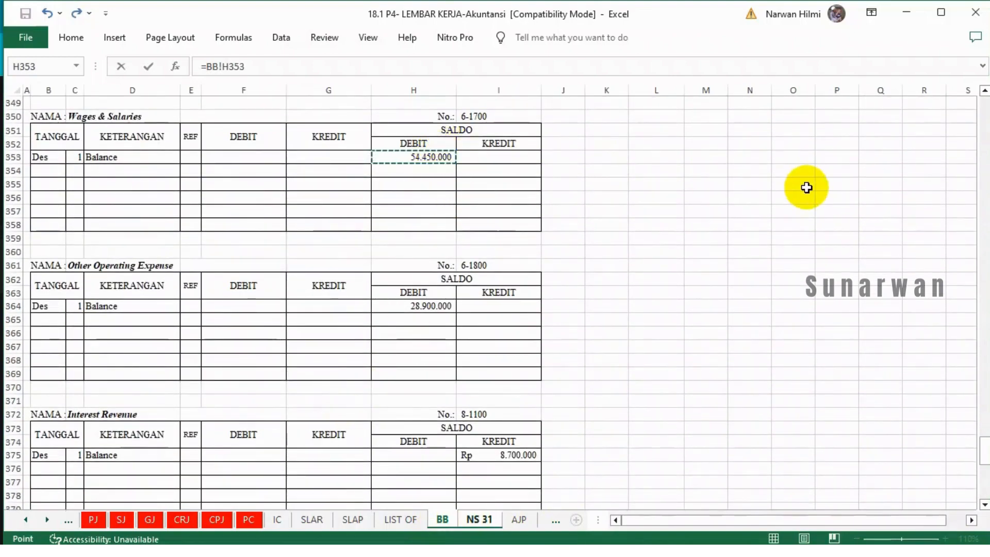
{"action": "key", "text": "Return"}
Link the Other Operating Expense debit in D40 of the trial balance to the ledger 6-1800 balance with =BB!H364.
{"action": "type", "text": "="}
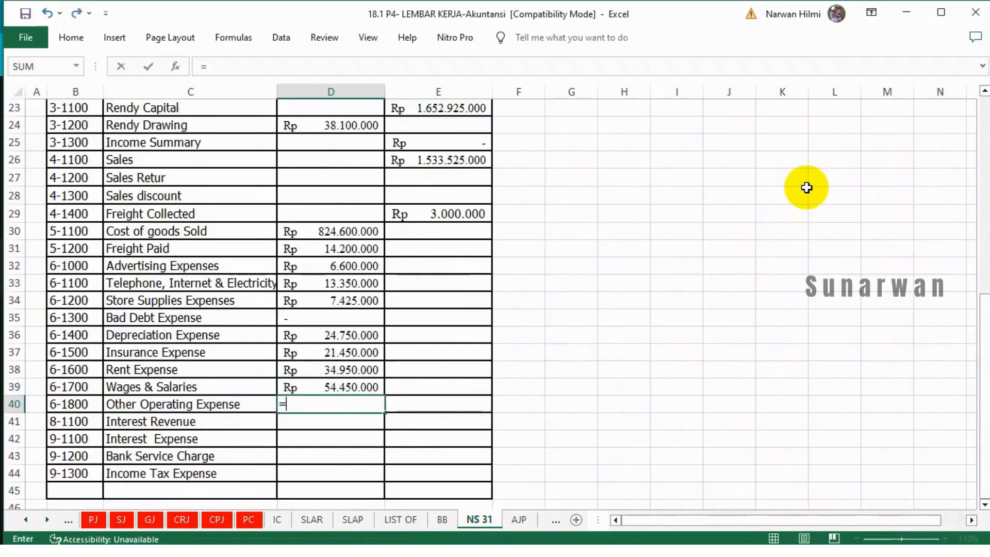
{"action": "left_click", "coordinate": [448, 520]}
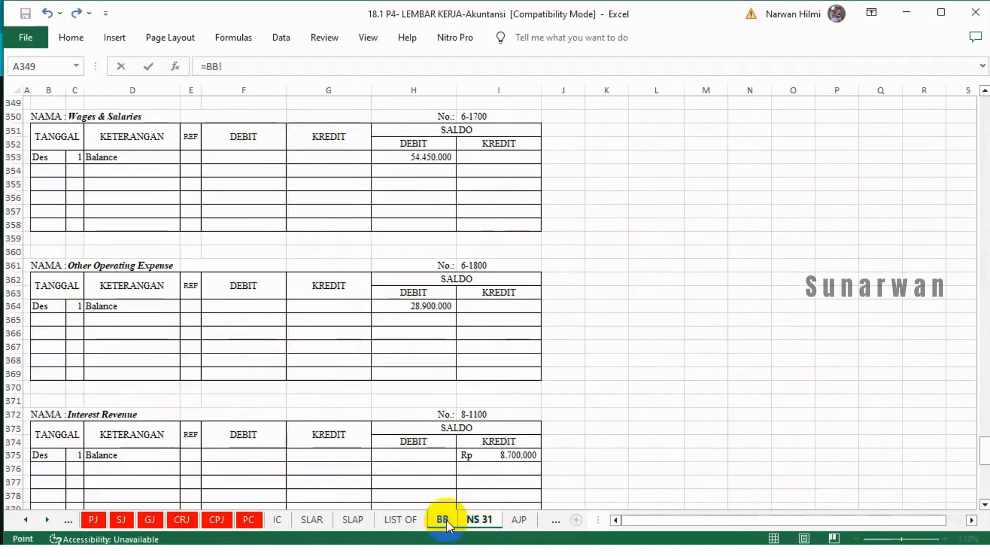
{"action": "scroll", "coordinate": [490, 376], "scroll_direction": "down", "scroll_amount": 4}
{"action": "scroll", "coordinate": [493, 380], "scroll_direction": "up", "scroll_amount": 1}
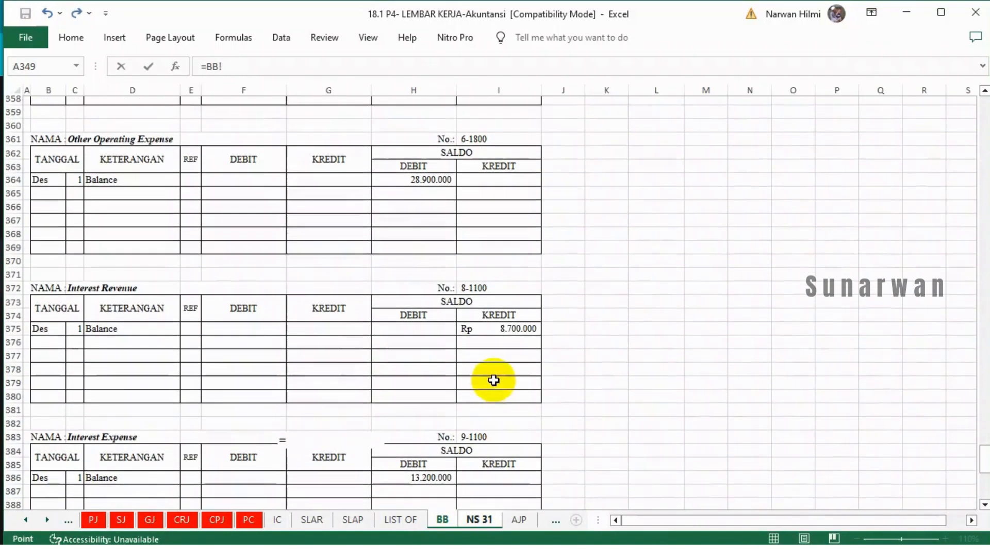
{"action": "left_click", "coordinate": [441, 185]}
{"action": "key", "text": "Return"}
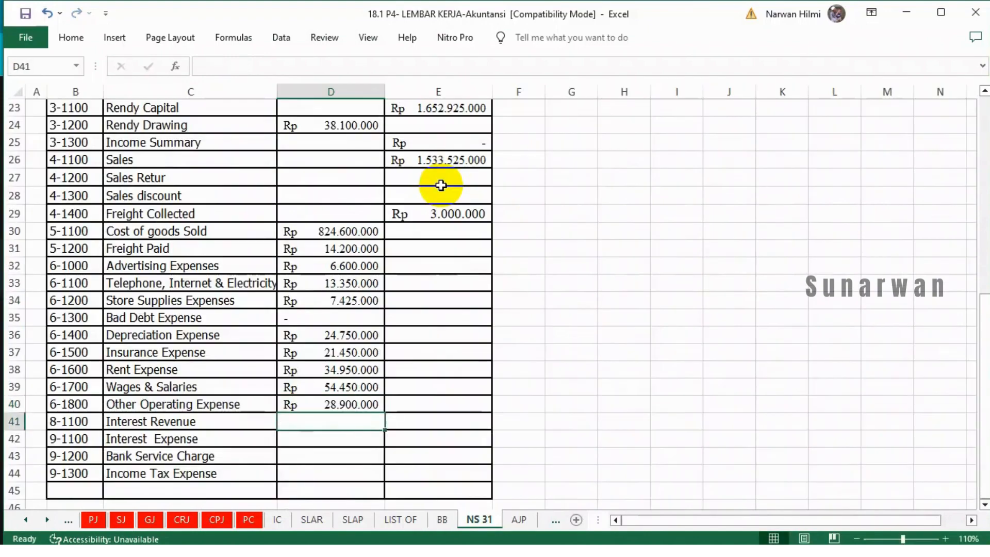
{"action": "type", "text": "="}
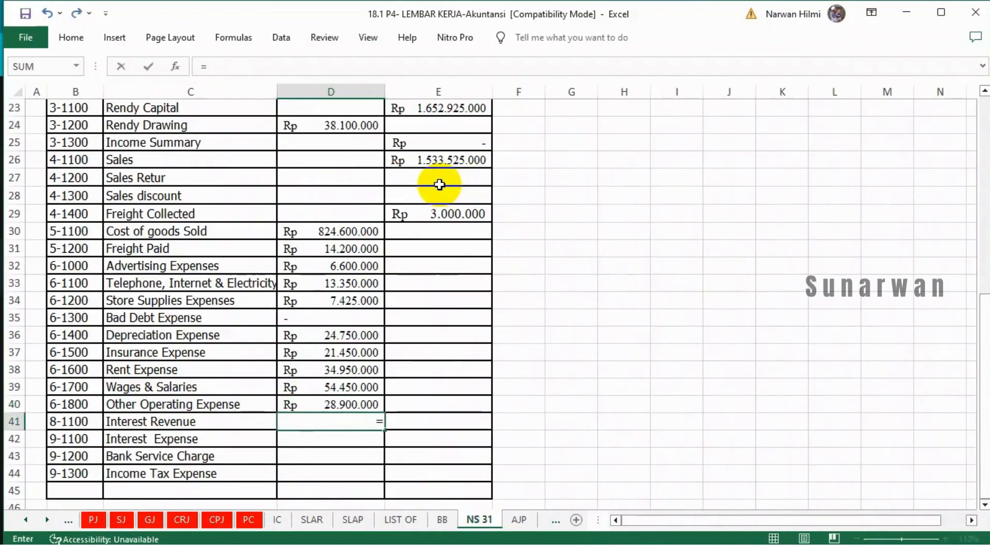
{"action": "left_click", "coordinate": [437, 519]}
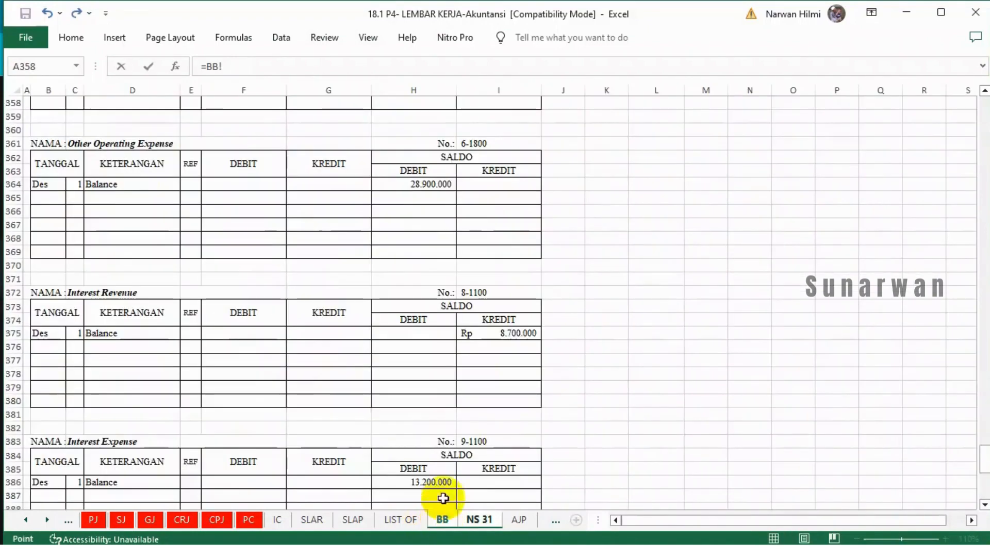
{"action": "left_click", "coordinate": [482, 519]}
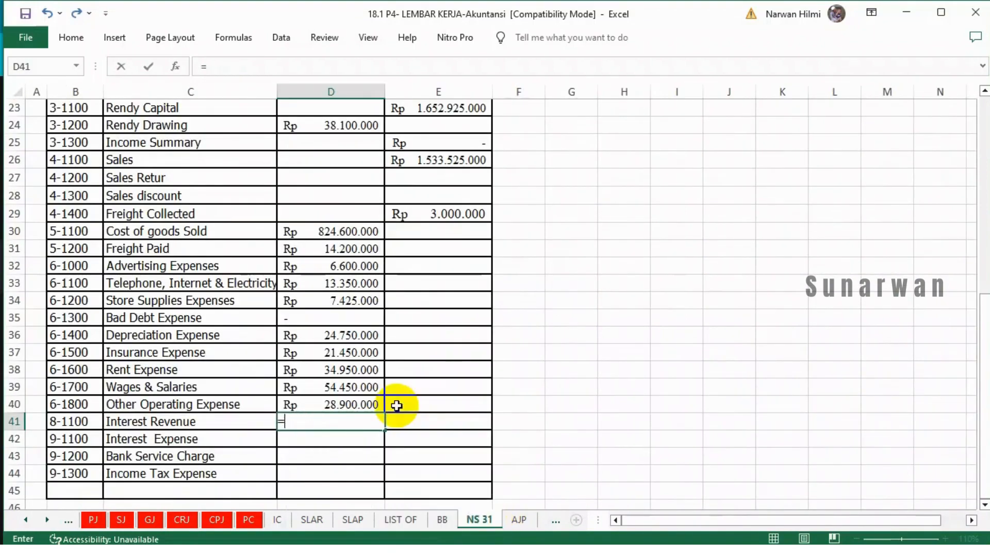
{"action": "left_click", "coordinate": [443, 423]}
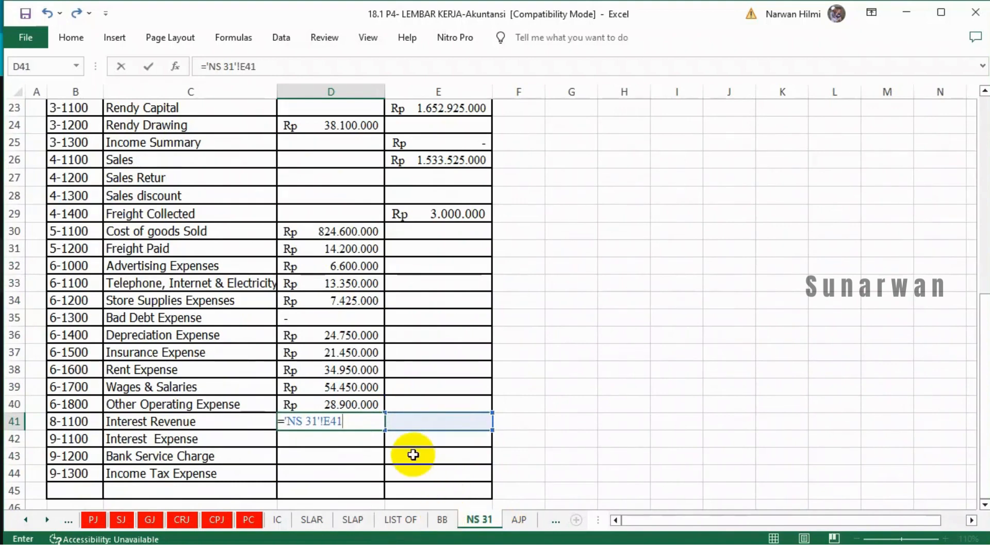
{"action": "key", "text": "Tab"}
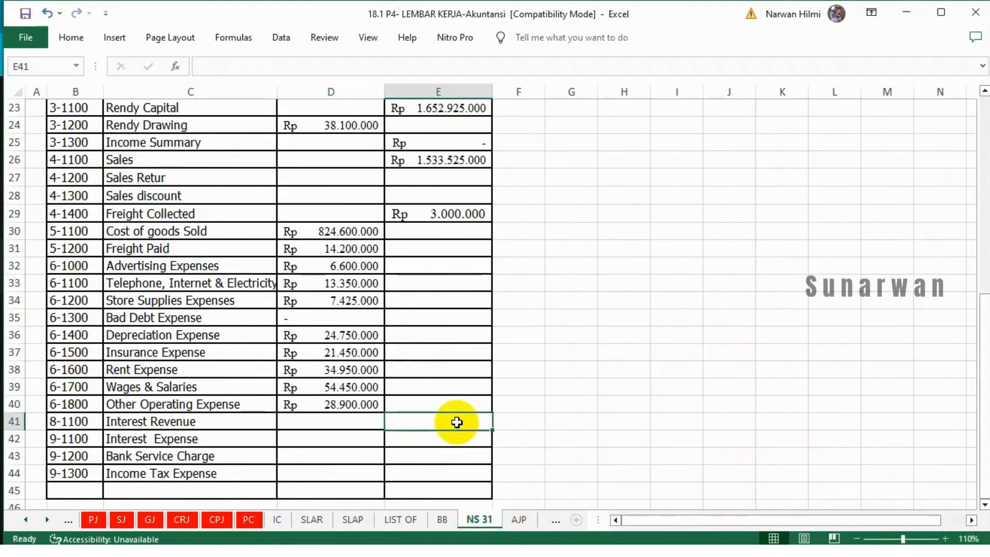
Link the Interest Revenue credit in E41 of the trial balance to its ledger credit balance with =BB!I375.
{"action": "type", "text": "="}
{"action": "left_click", "coordinate": [442, 520]}
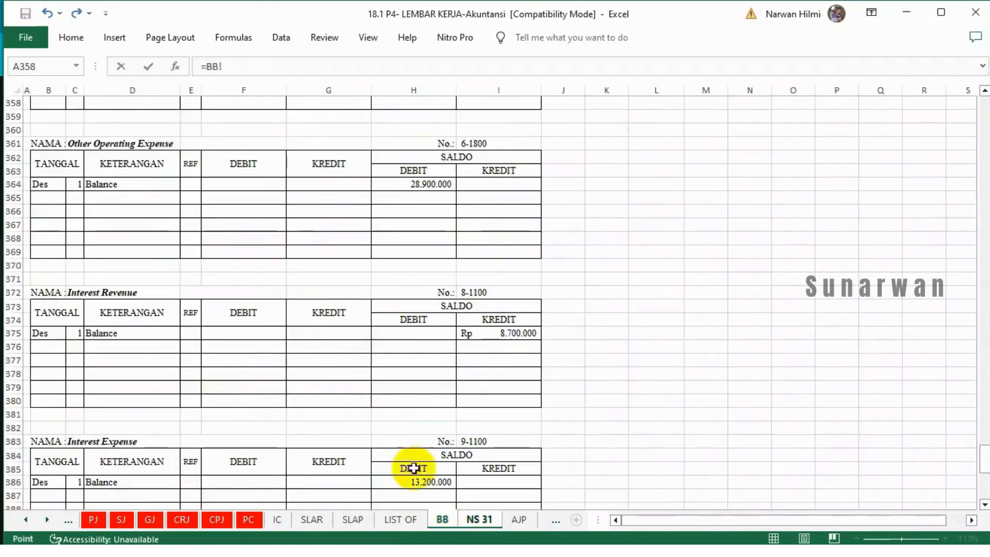
{"action": "left_click", "coordinate": [493, 337]}
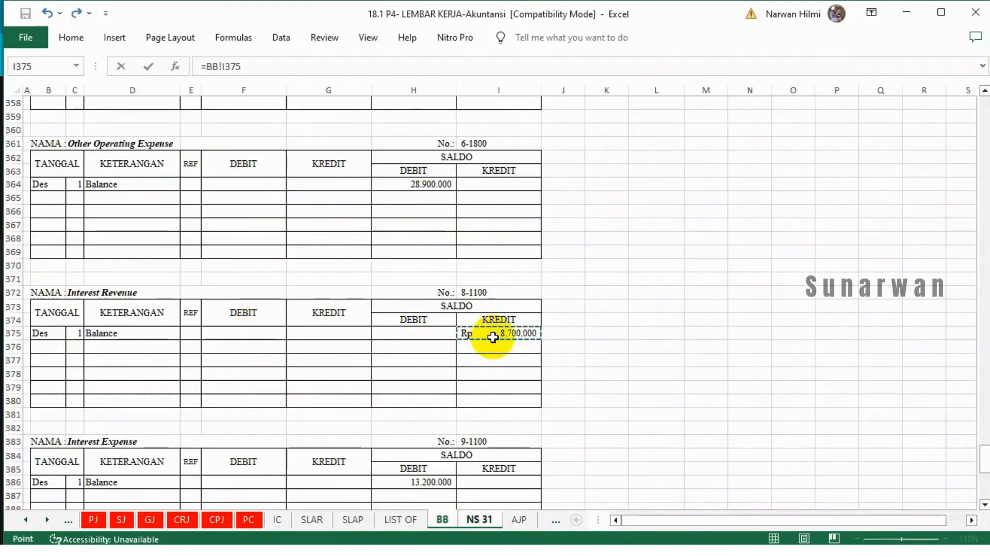
{"action": "key", "text": "Return"}
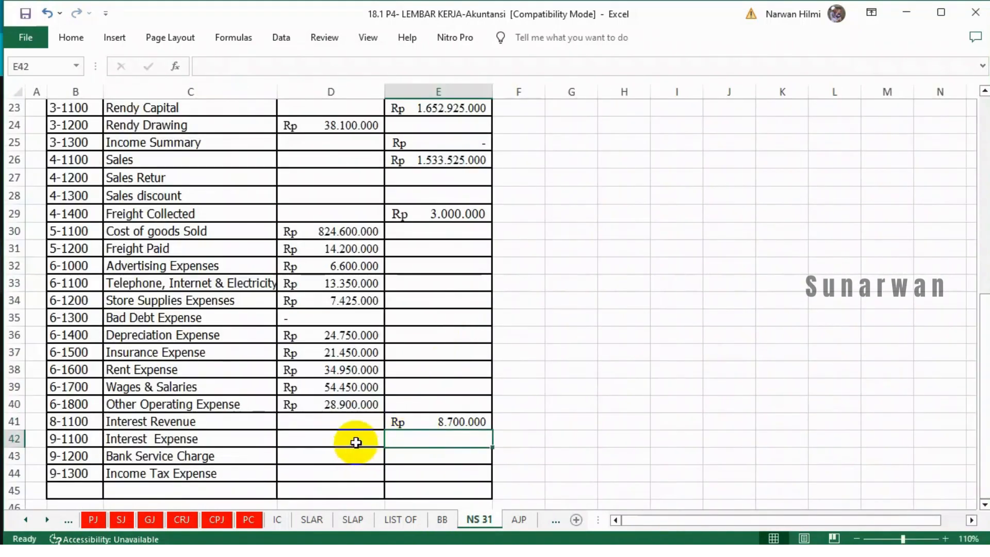
Link the Interest Expense debit in D42 of the trial balance to its ledger debit balance with =BB!H386.
{"action": "left_click", "coordinate": [356, 442]}
{"action": "type", "text": "="}
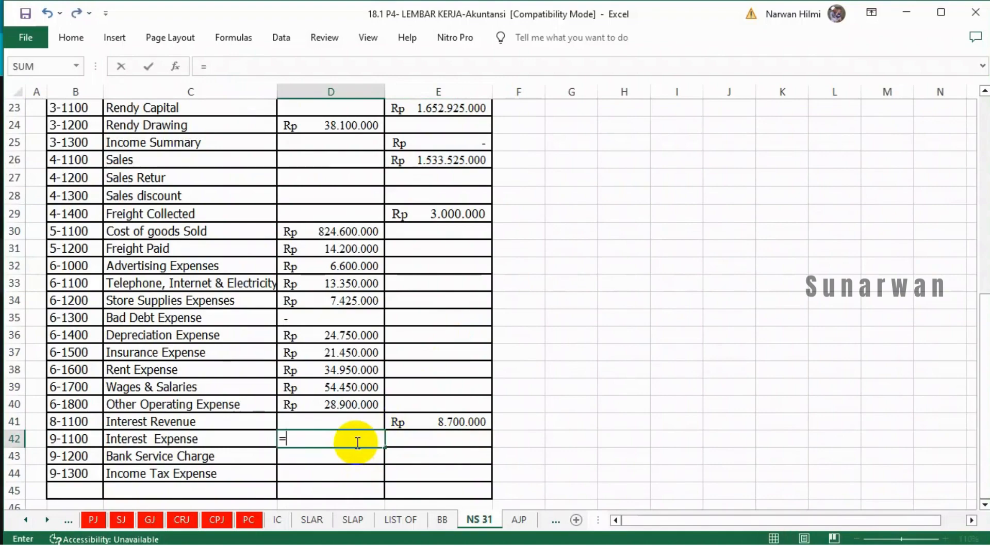
{"action": "left_click", "coordinate": [443, 520]}
{"action": "scroll", "coordinate": [358, 391], "scroll_direction": "down", "scroll_amount": 6}
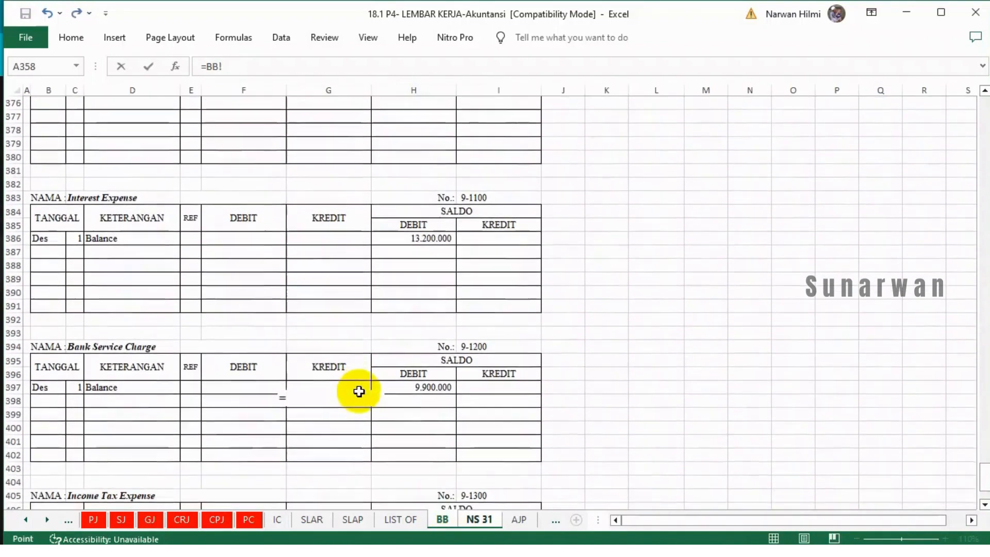
{"action": "left_click", "coordinate": [420, 238]}
{"action": "key", "text": "Return"}
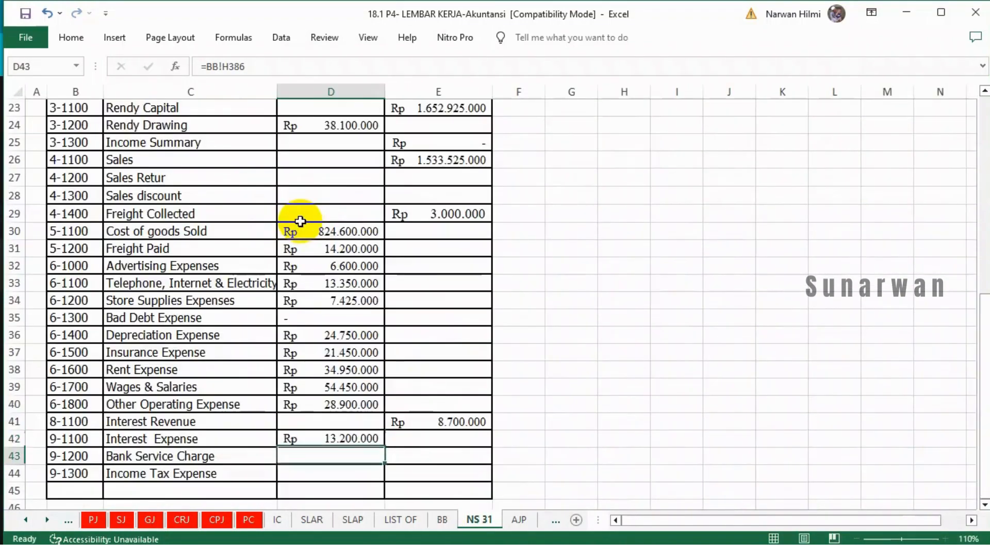
Link the Bank Service Charge debit in D43 of the trial balance to its ledger debit balance with =BB!H397.
{"action": "scroll", "coordinate": [340, 319], "scroll_direction": "down", "scroll_amount": 2}
{"action": "type", "text": "="}
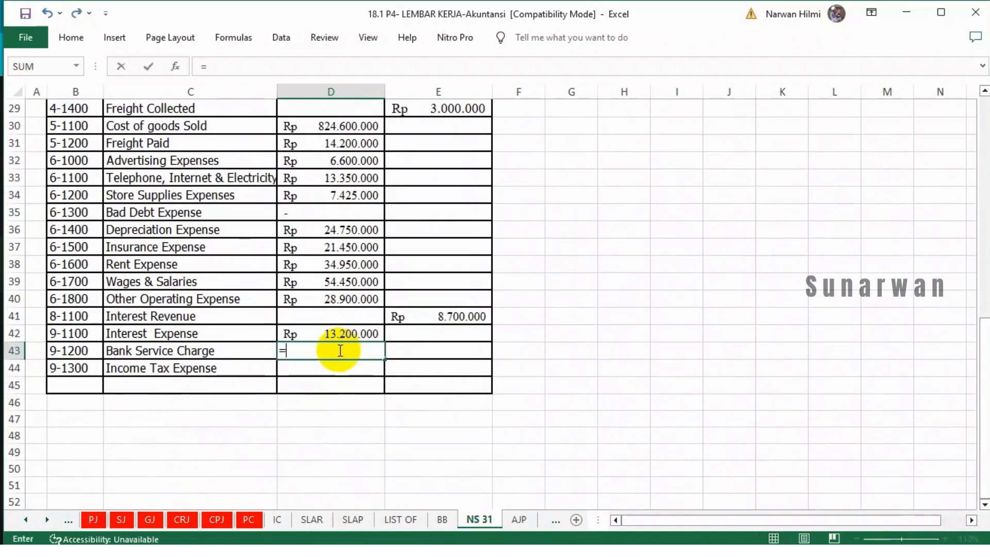
{"action": "left_click", "coordinate": [442, 520]}
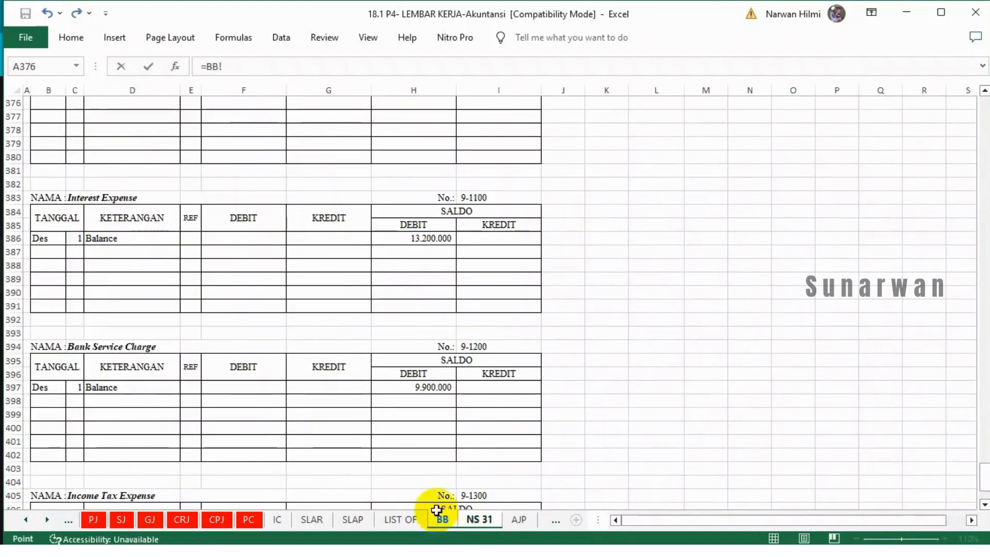
{"action": "scroll", "coordinate": [419, 431], "scroll_direction": "down", "scroll_amount": 1}
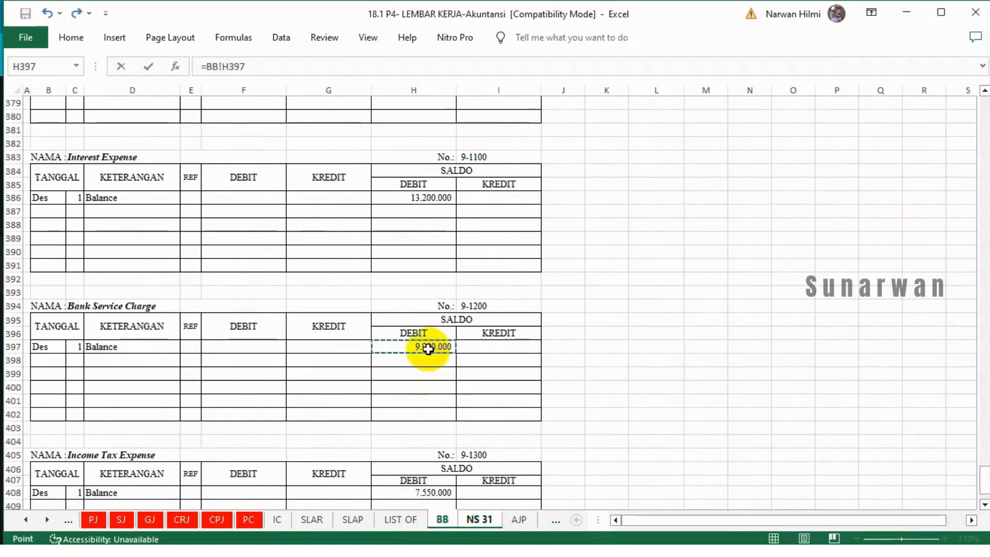
{"action": "key", "text": "Return"}
Link the Income Tax Expense debit in D44 of the trial balance to its ledger debit balance with =BB!H408.
{"action": "type", "text": "="}
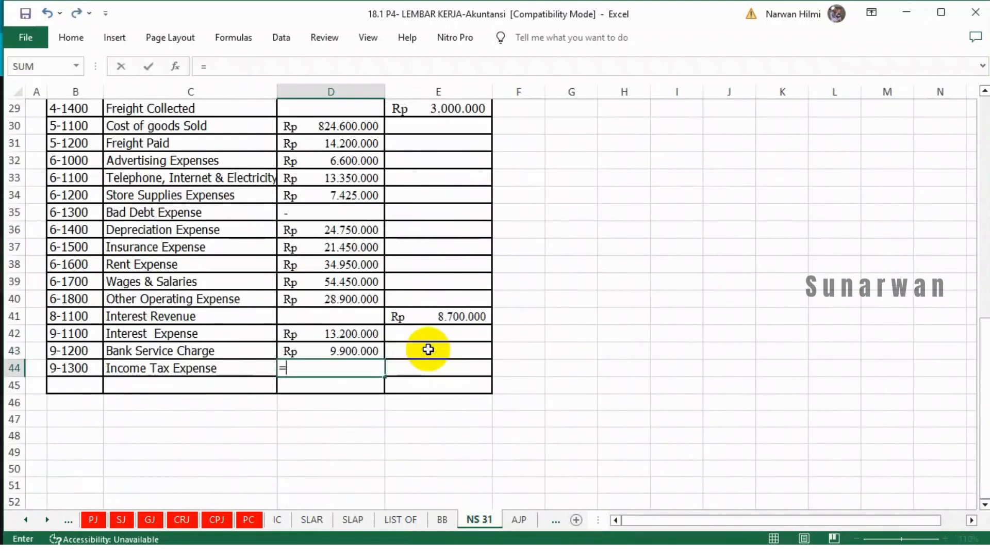
{"action": "left_click", "coordinate": [441, 519]}
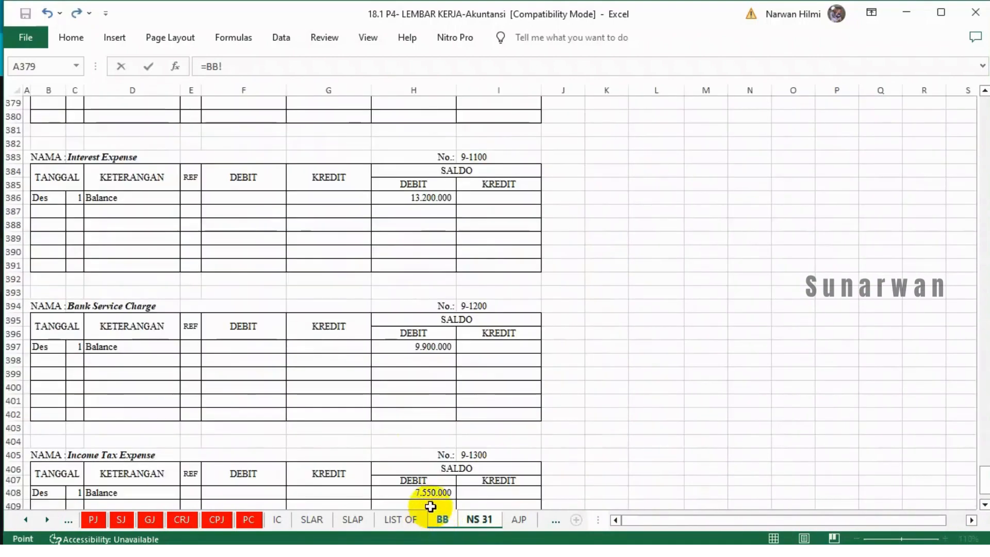
{"action": "scroll", "coordinate": [429, 501], "scroll_direction": "down", "scroll_amount": 2}
{"action": "scroll", "coordinate": [428, 498], "scroll_direction": "down", "scroll_amount": 1}
{"action": "left_click", "coordinate": [422, 372]}
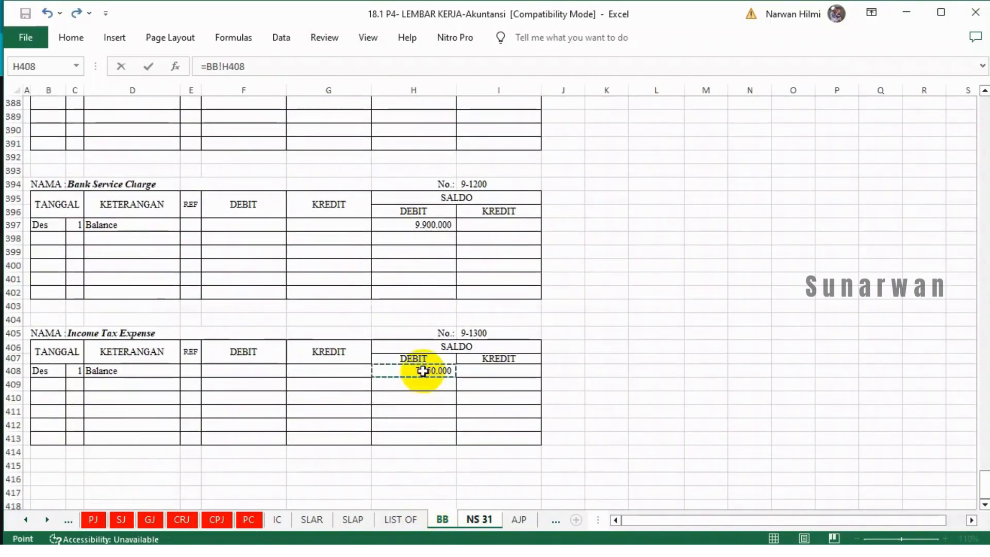
{"action": "key", "text": "Return"}
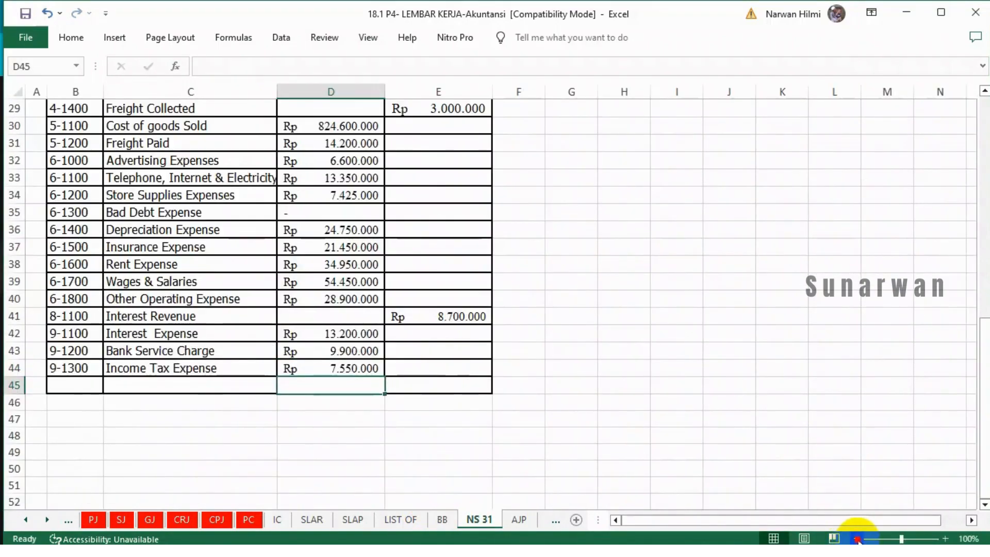
Total the DEBET and KREDIT columns of the trial balance in D45 and E45 with AutoSum.
{"action": "left_click", "coordinate": [857, 539]}
{"action": "scroll", "coordinate": [312, 435], "scroll_direction": "up", "scroll_amount": 5}
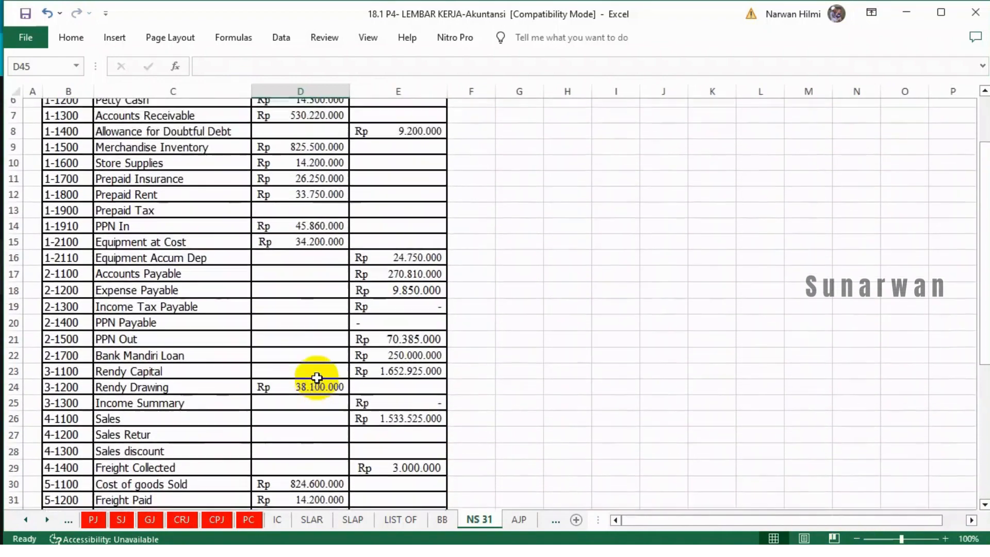
{"action": "scroll", "coordinate": [316, 378], "scroll_direction": "up", "scroll_amount": 1}
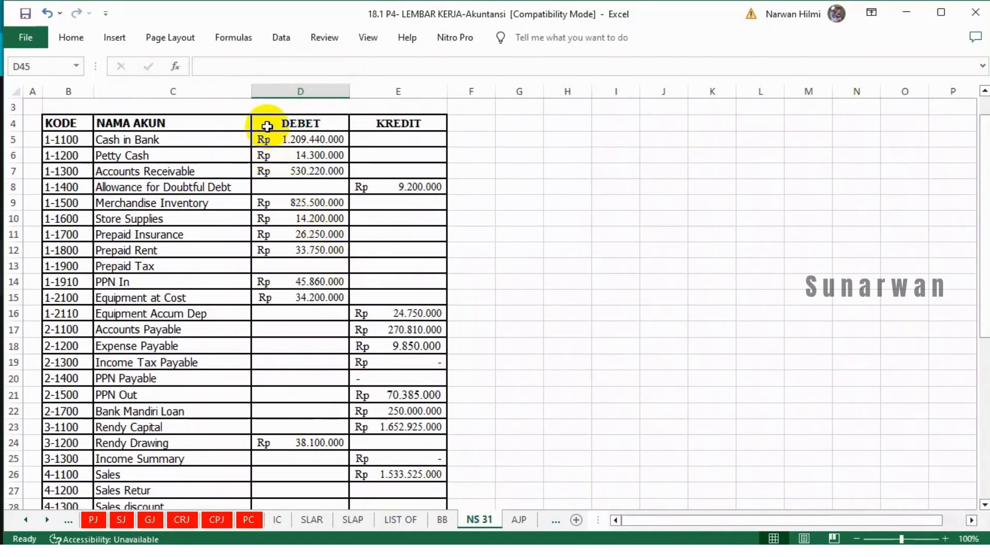
{"action": "left_click_drag", "start_coordinate": [266, 126], "coordinate": [371, 465]}
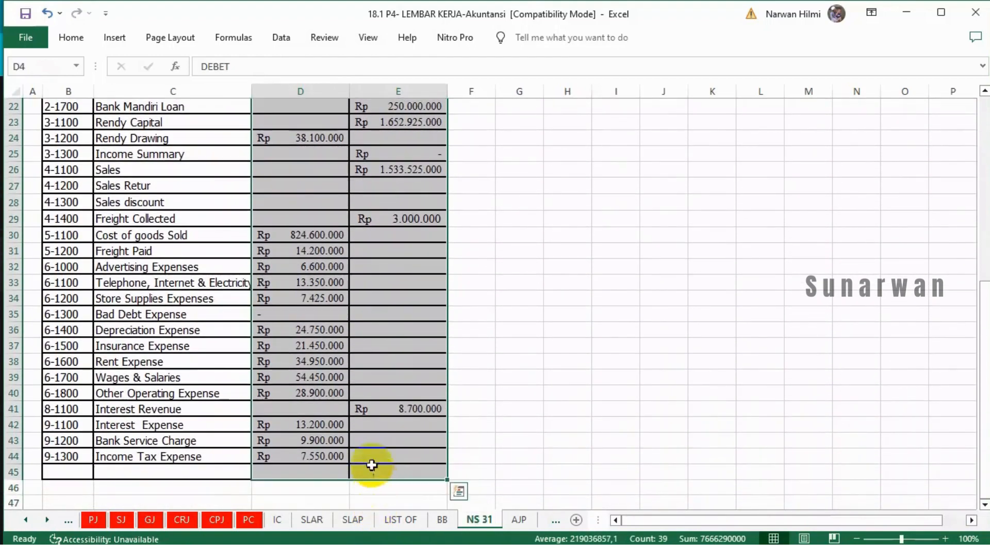
{"action": "left_click", "coordinate": [71, 38]}
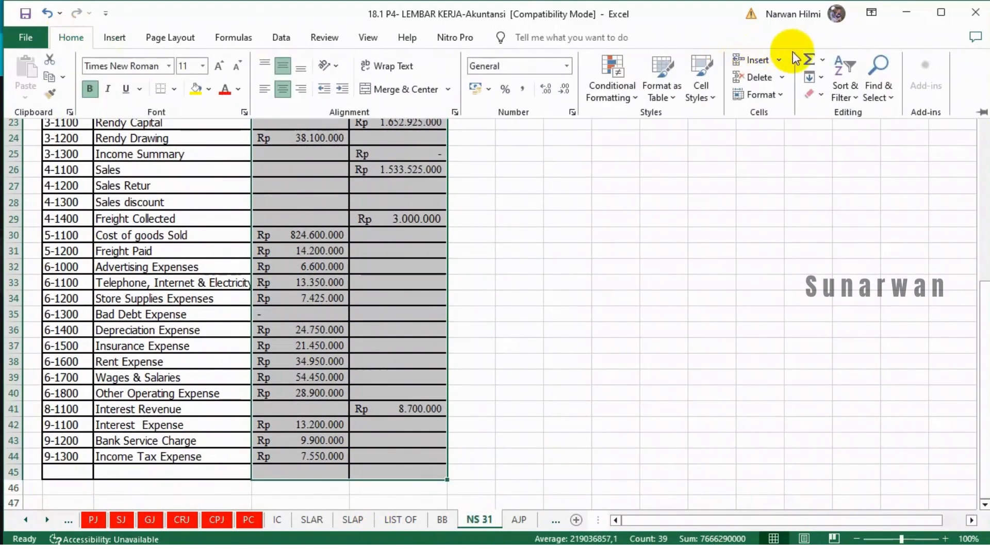
{"action": "left_click", "coordinate": [807, 61]}
{"action": "scroll", "coordinate": [435, 361], "scroll_direction": "down", "scroll_amount": 5}
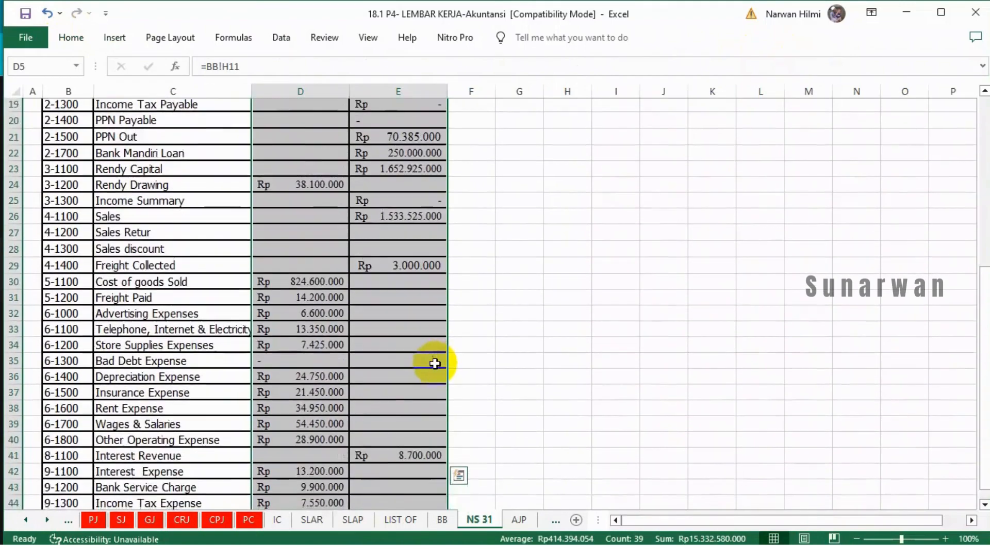
{"action": "scroll", "coordinate": [436, 363], "scroll_direction": "down", "scroll_amount": 1}
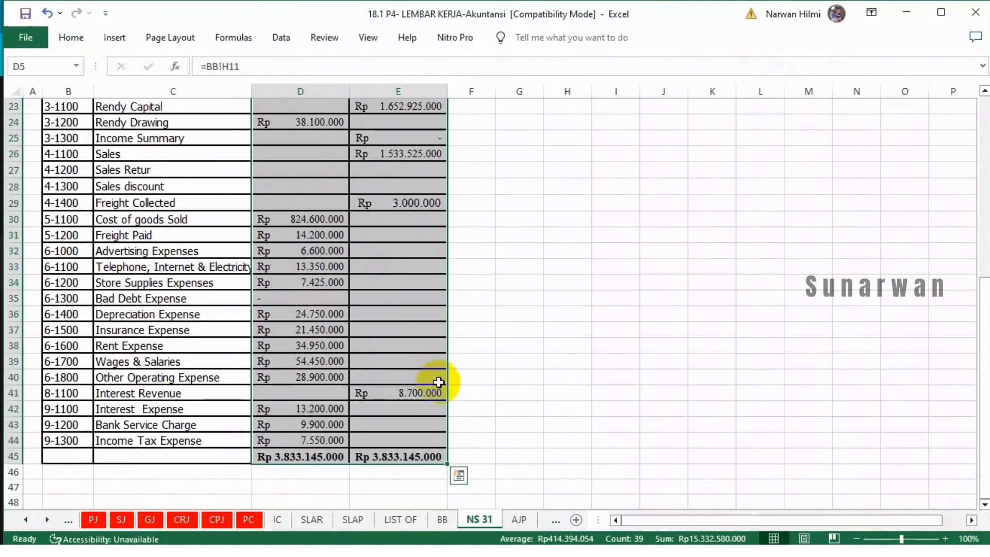
{"action": "left_click", "coordinate": [400, 388]}
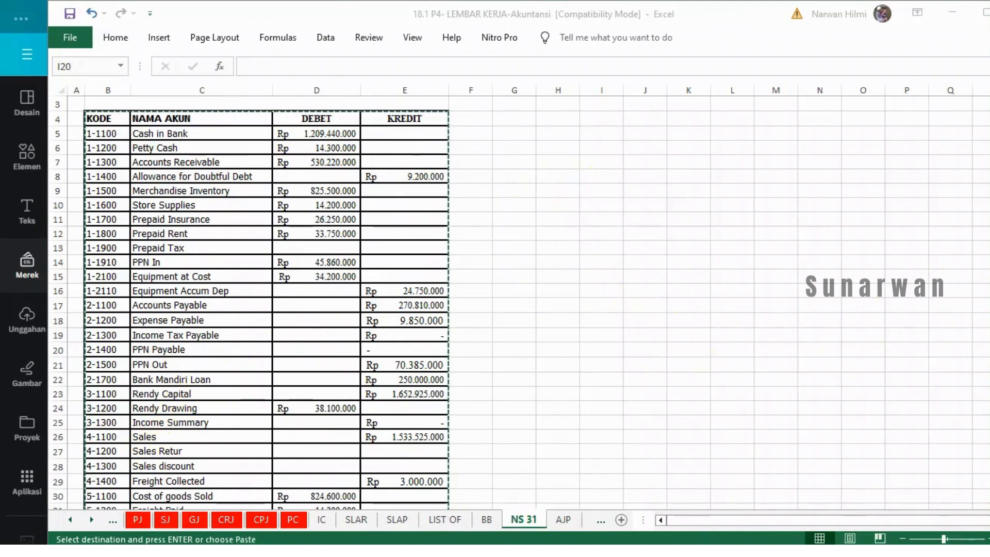
{"action": "scroll", "coordinate": [553, 438], "scroll_direction": "down", "scroll_amount": 5}
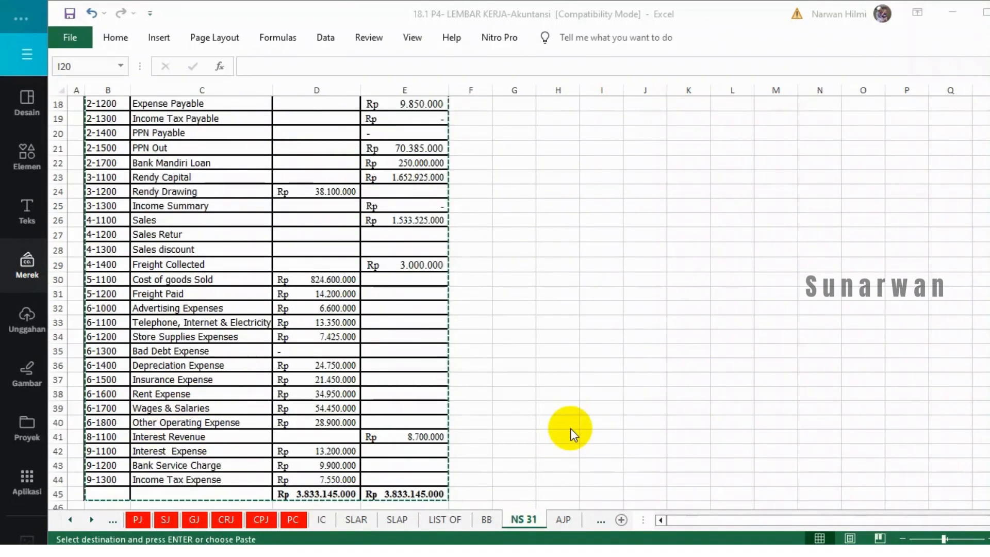